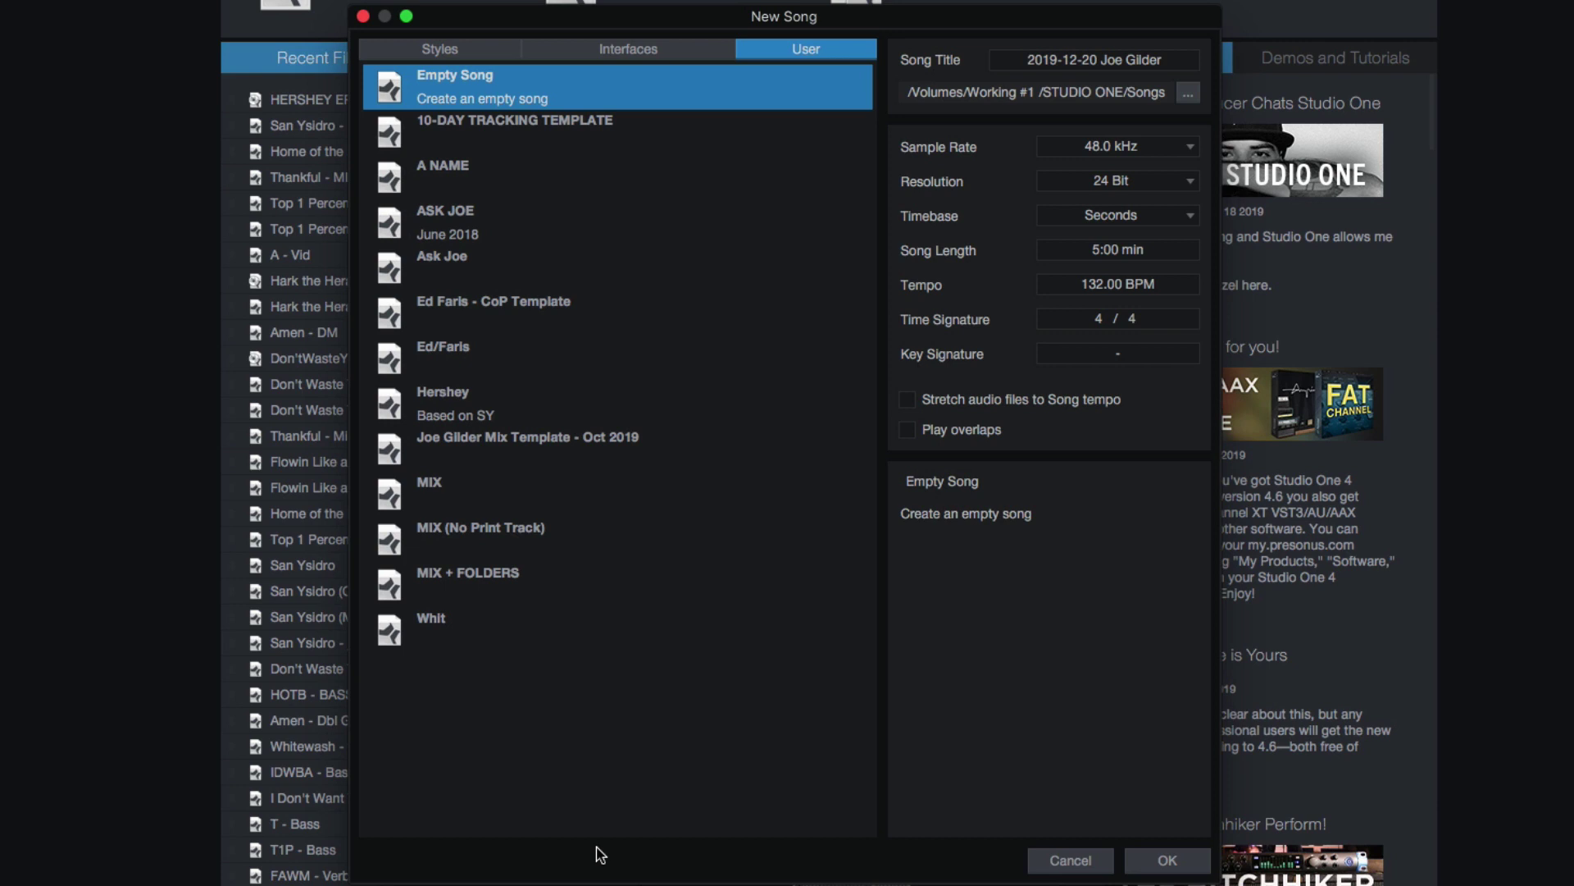
Pick the MIX + FOLDERS template, enter '5-STEP MIX' as the song title, and create it.
left_click(486, 573)
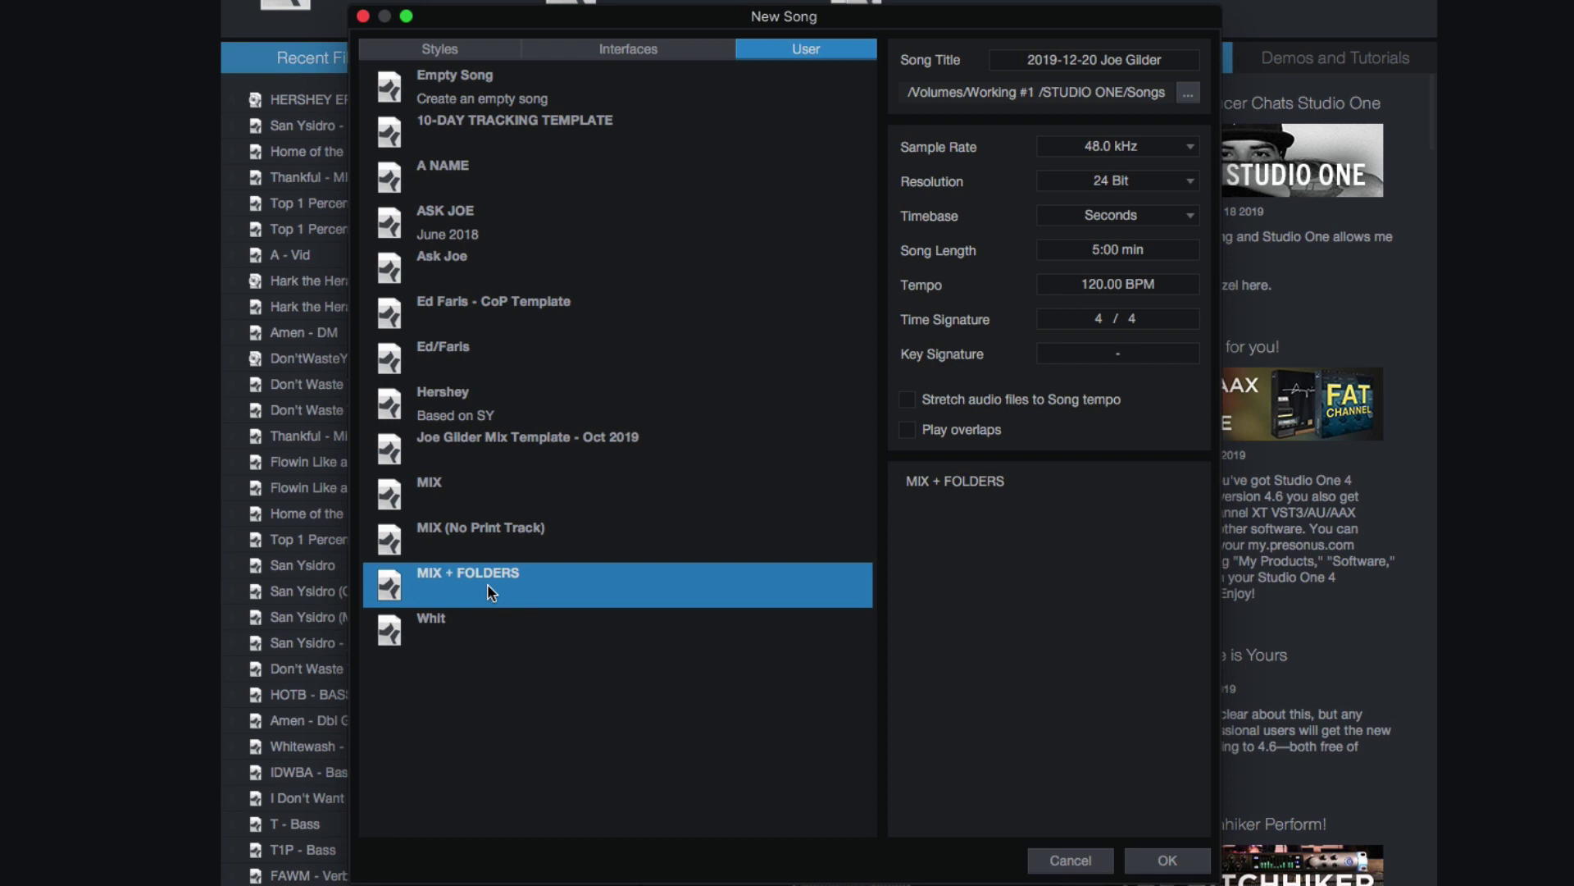
left_click(1119, 59)
type("5-STEP MIX")
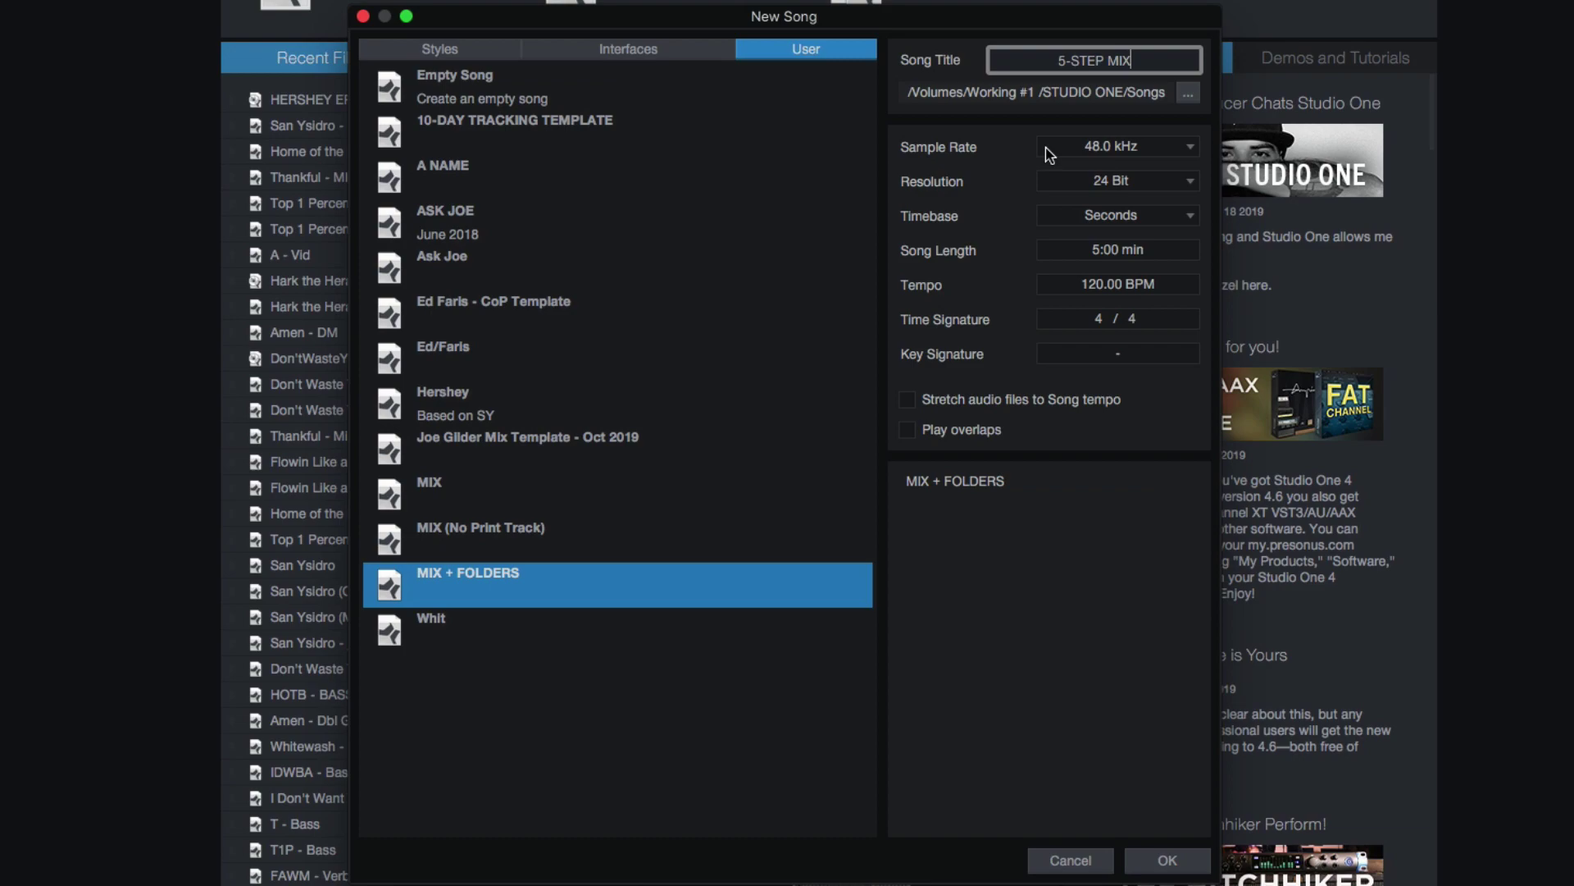
left_click(1164, 859)
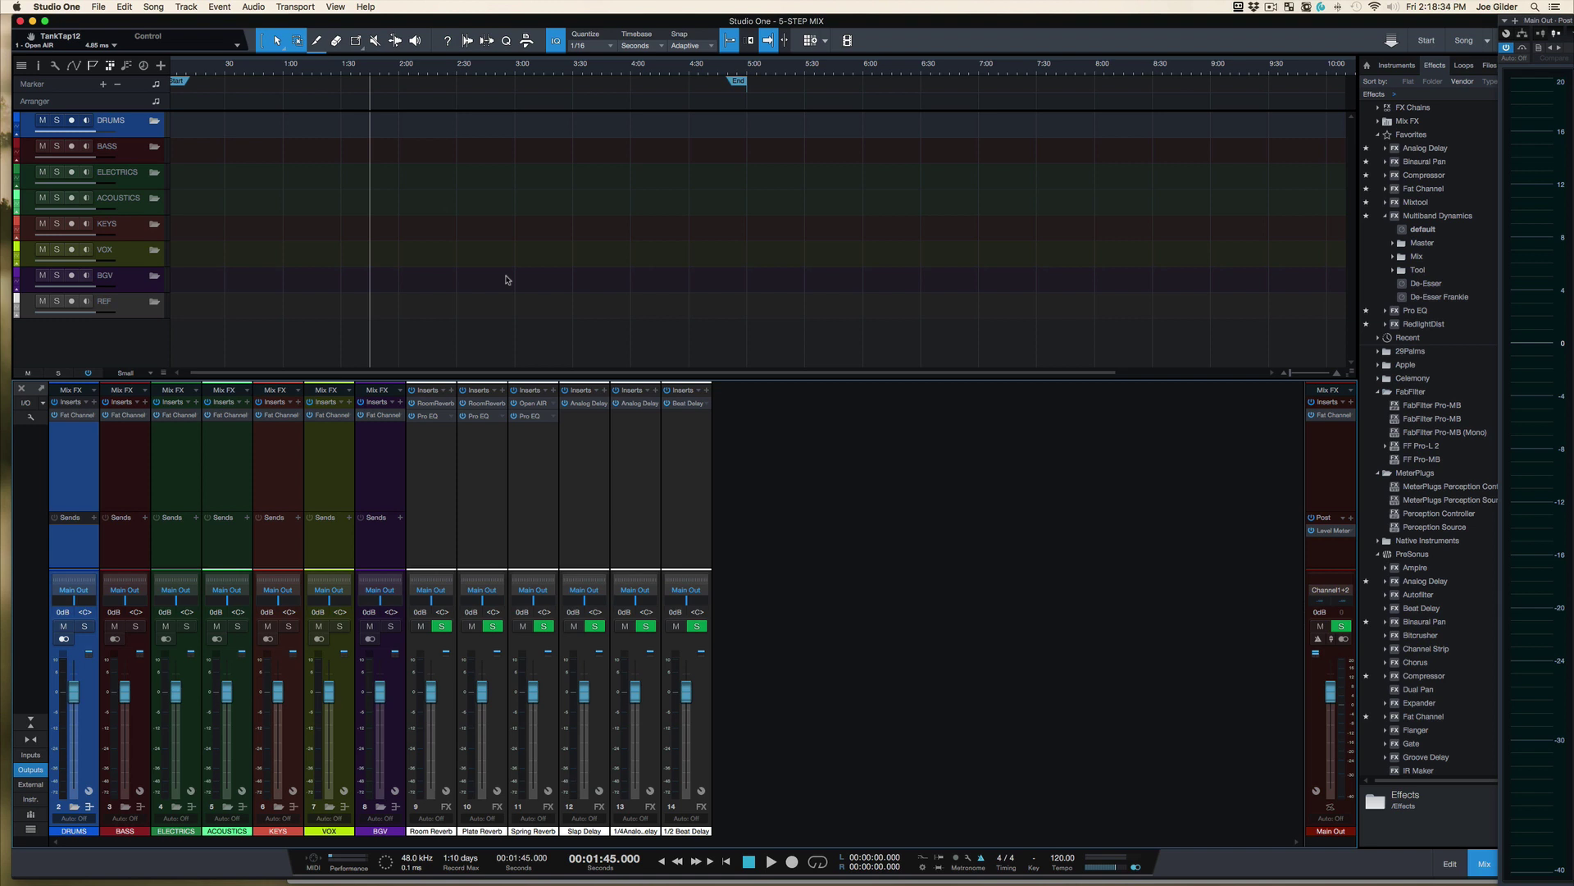
Hide the Console and set the track height to Normal.
key("F3")
key("shift+e")
key("shift+e")
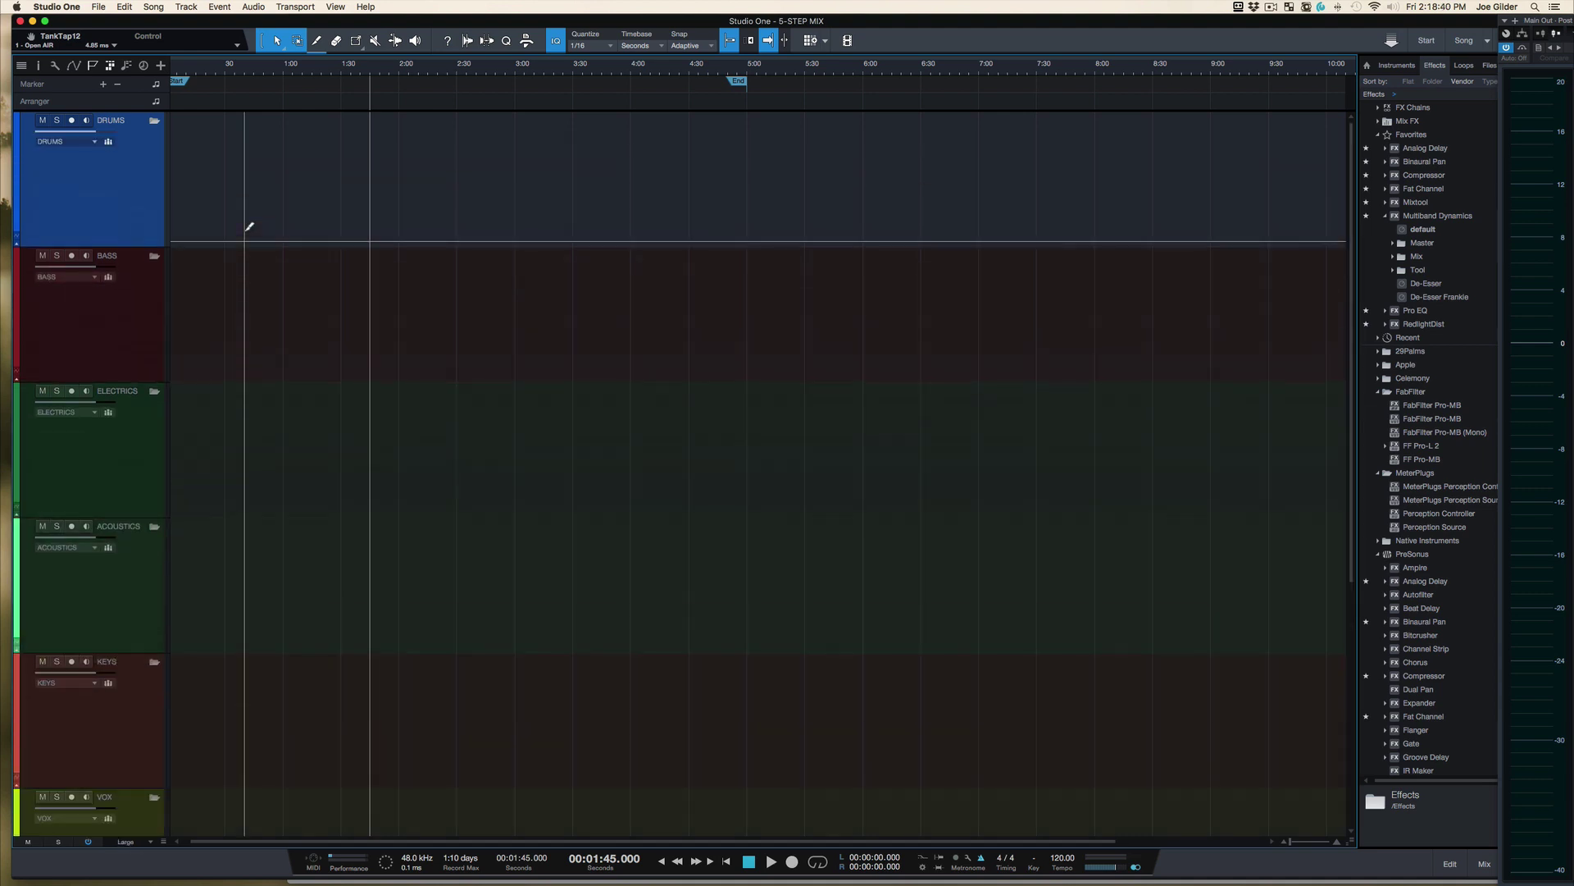
key("shift+e")
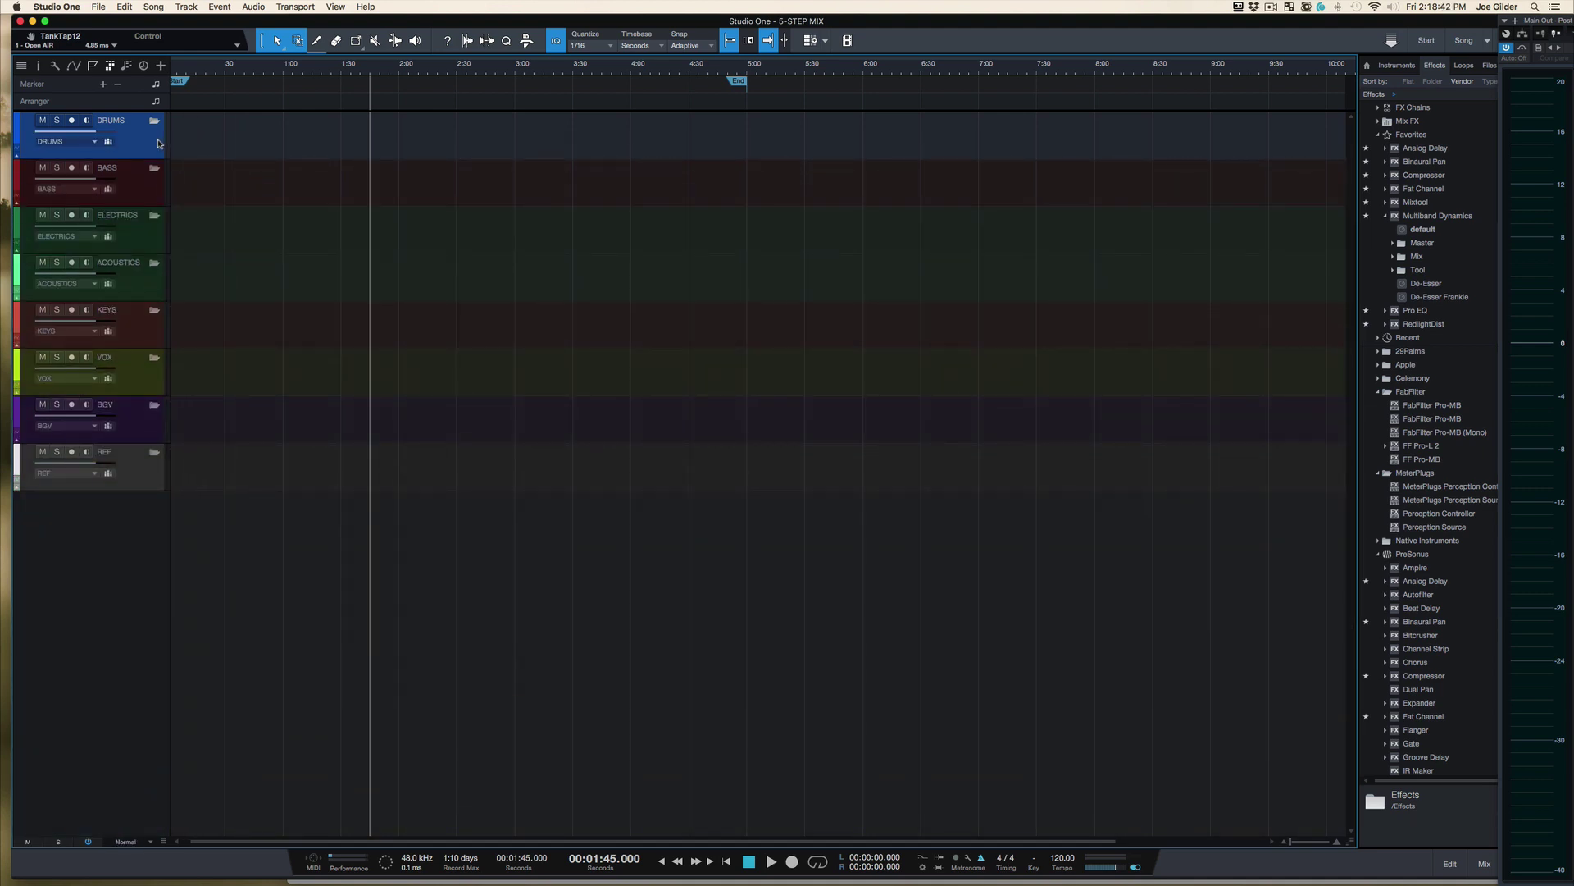
Select each folder track in turn: BASS, ELECTRICS, ACOUSTICS, KEYS, VOX, BGV and DRUMS.
left_click(159, 189)
left_click(156, 235)
left_click(153, 286)
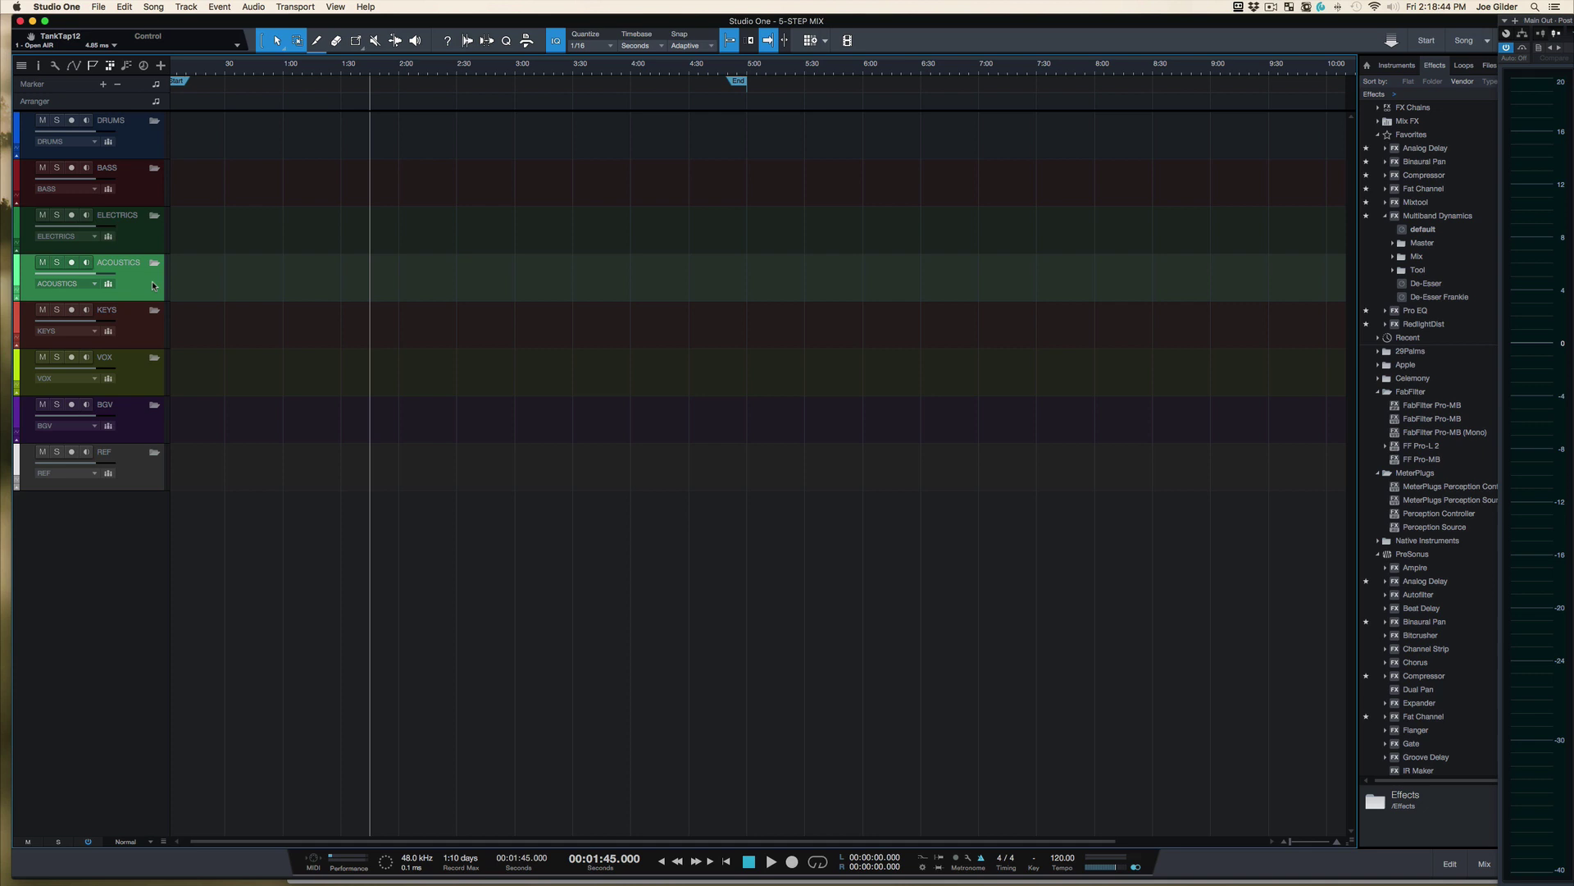
left_click(152, 327)
left_click(145, 383)
left_click(140, 424)
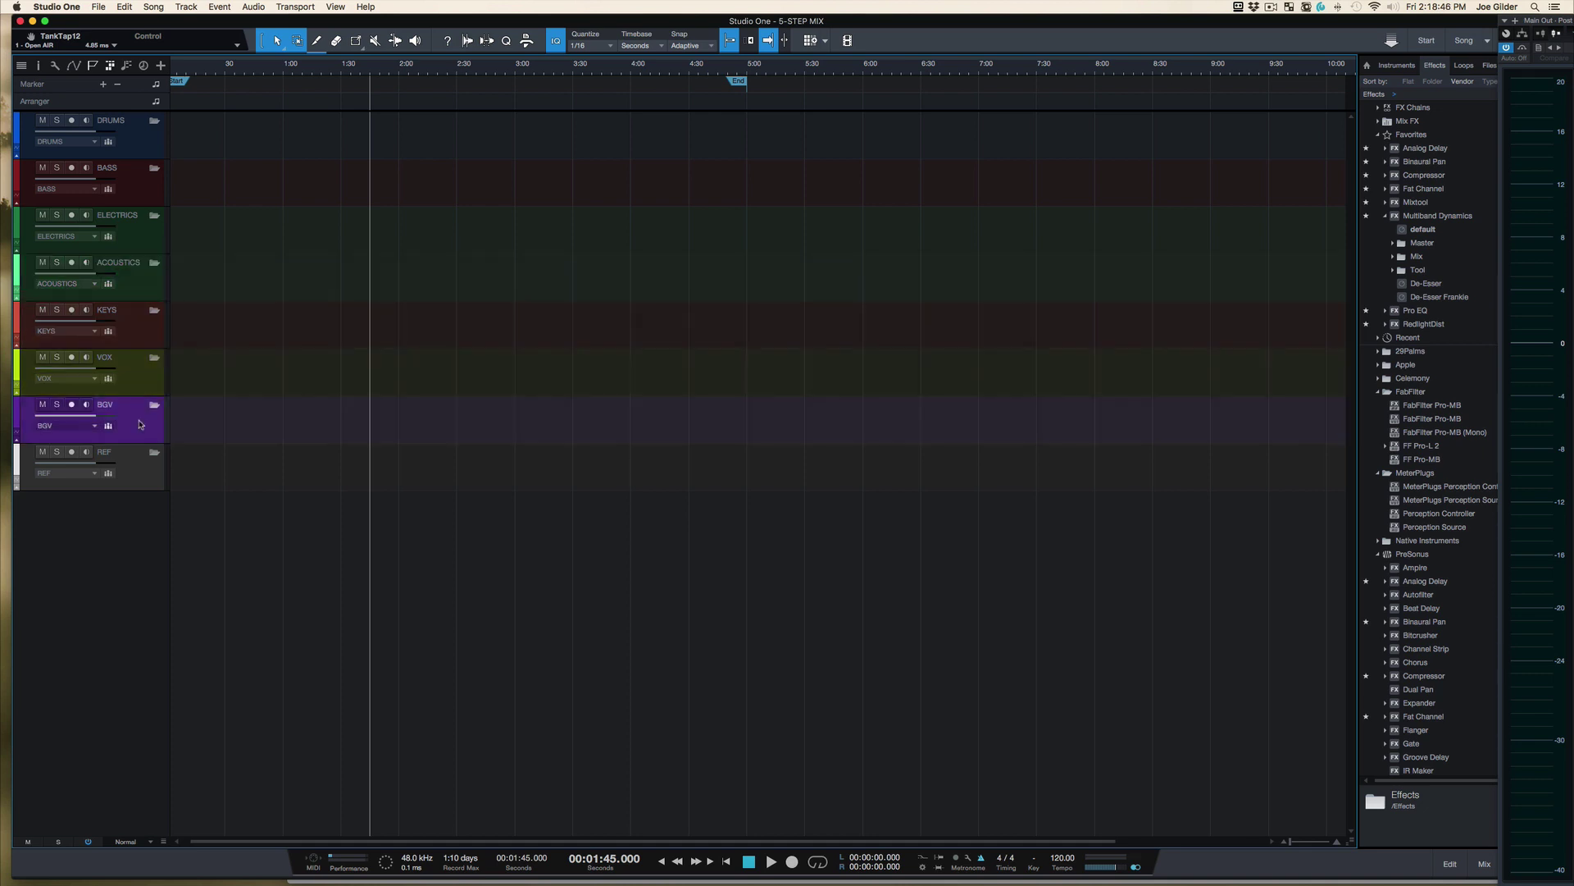
left_click(137, 155)
left_click(137, 185)
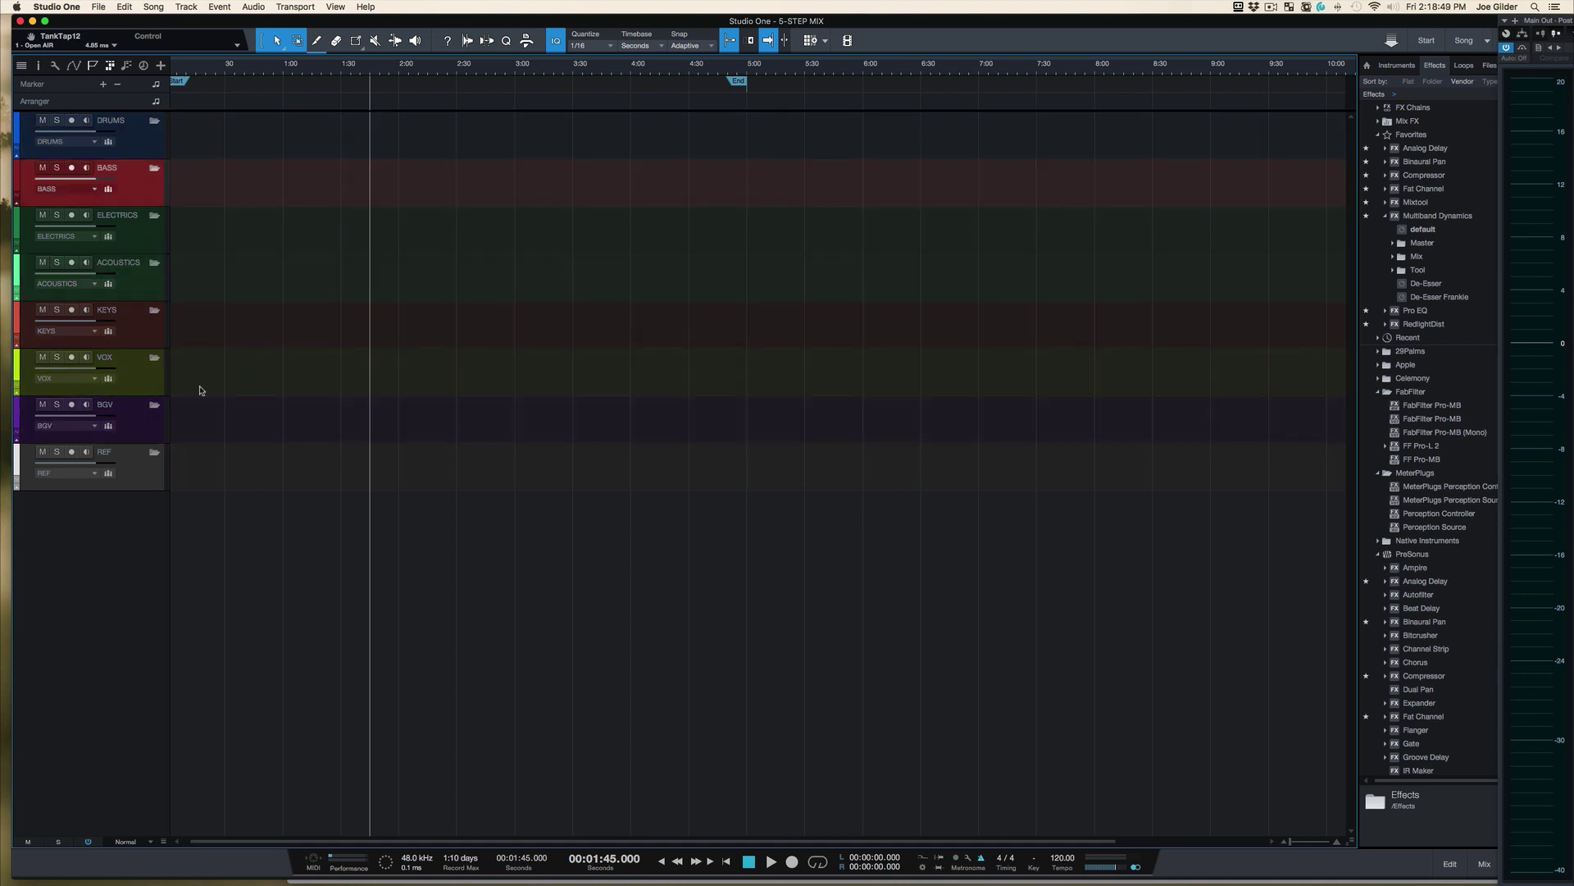
left_click(146, 159)
left_click(135, 190)
left_click(134, 244)
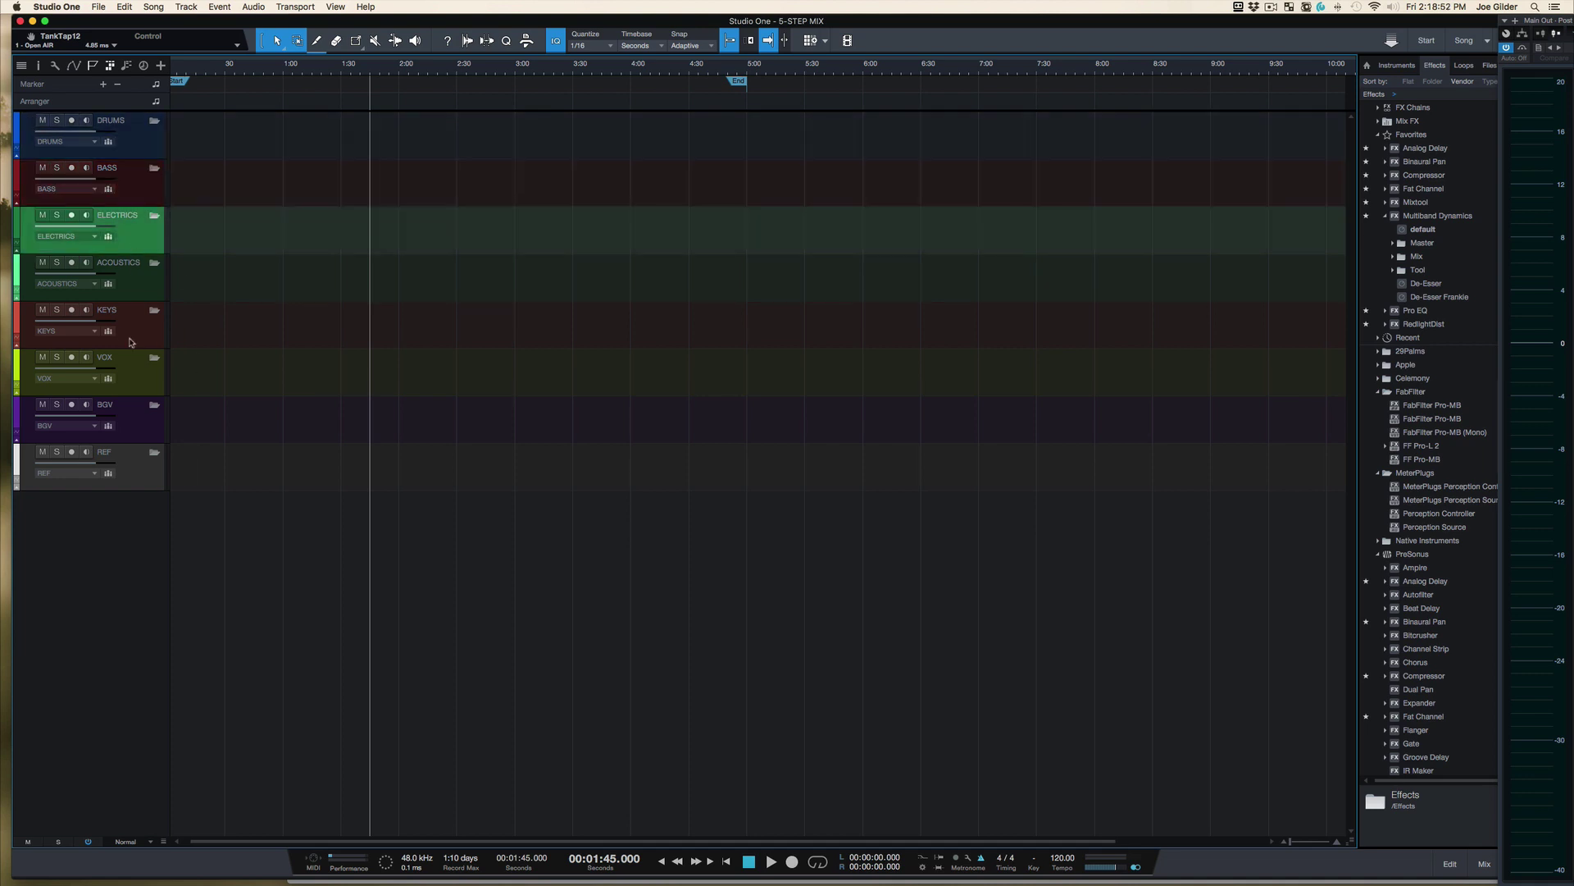
left_click(133, 344)
left_click(134, 369)
left_click(147, 408)
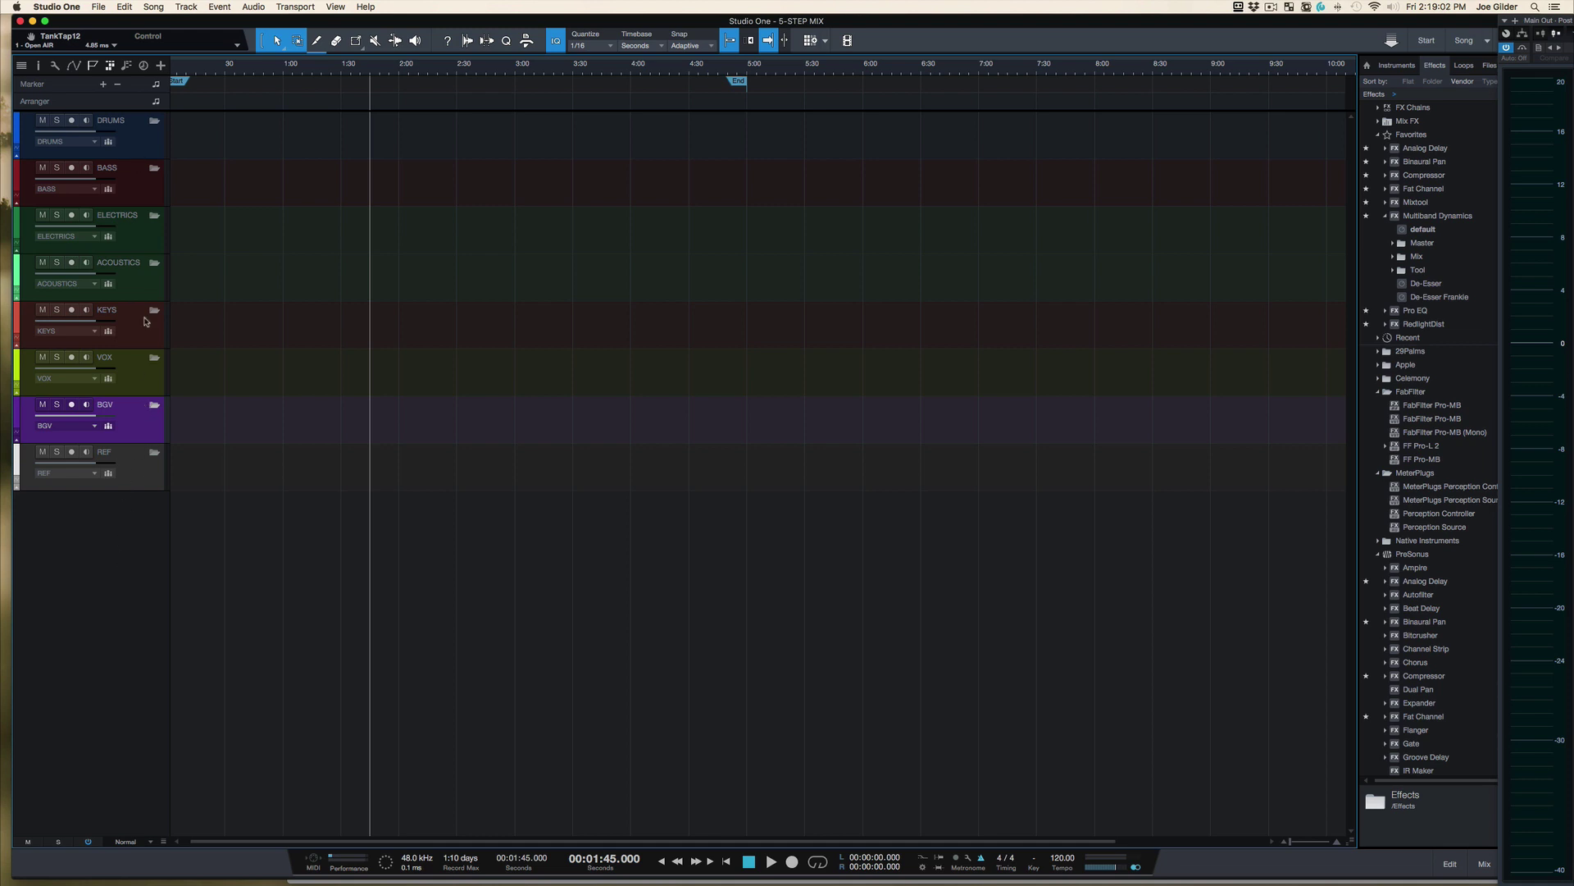
Check which bus the DRUMS folder outputs to, leaving its routing unchanged.
left_click(148, 146)
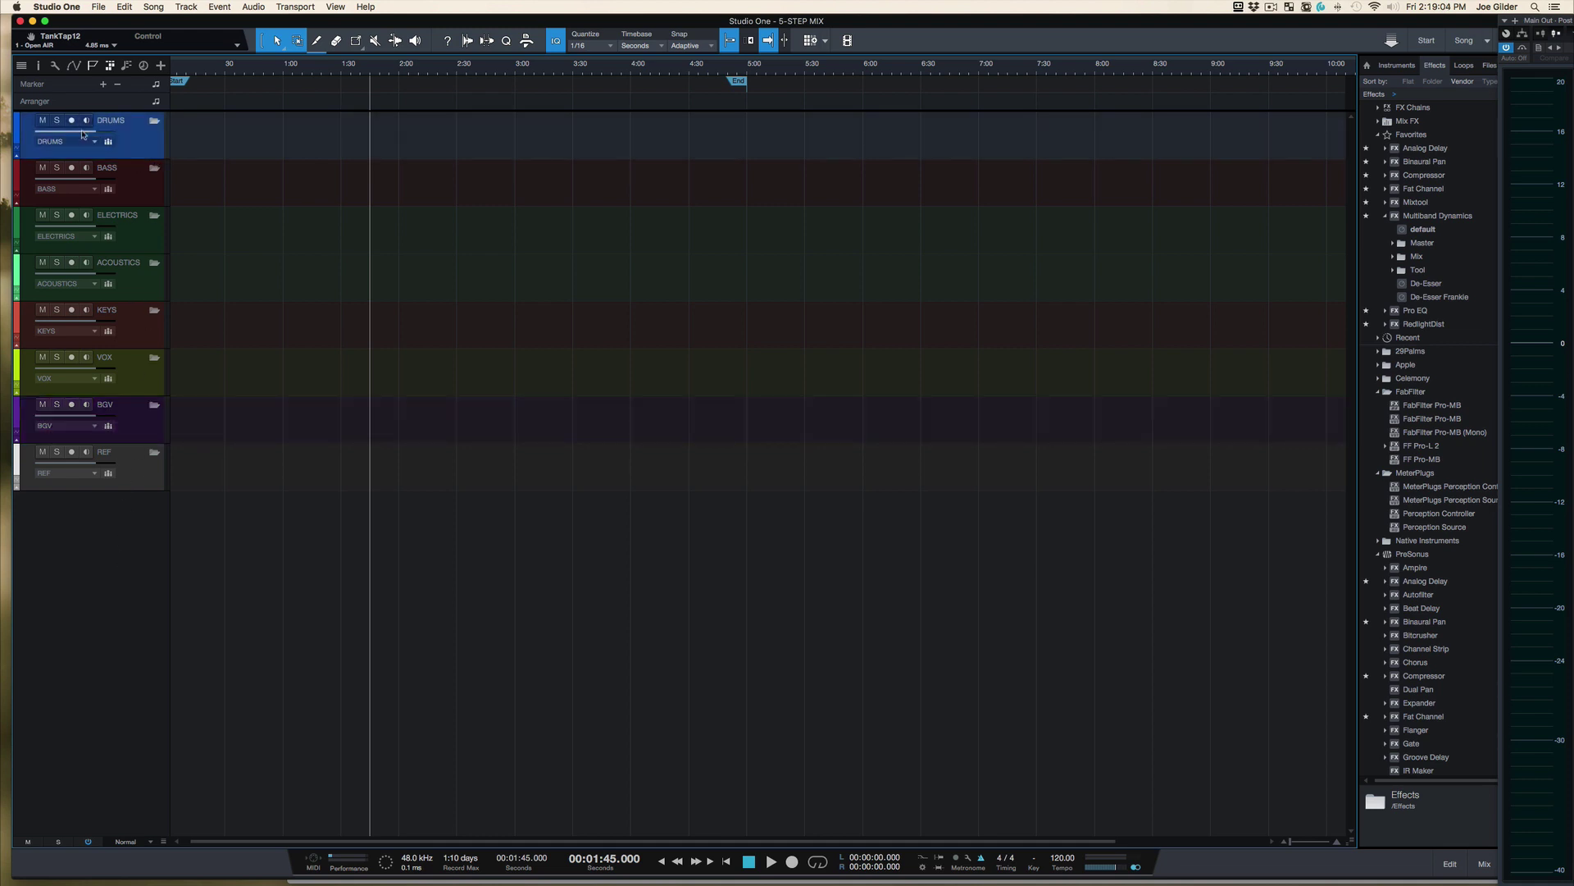
left_click(144, 194)
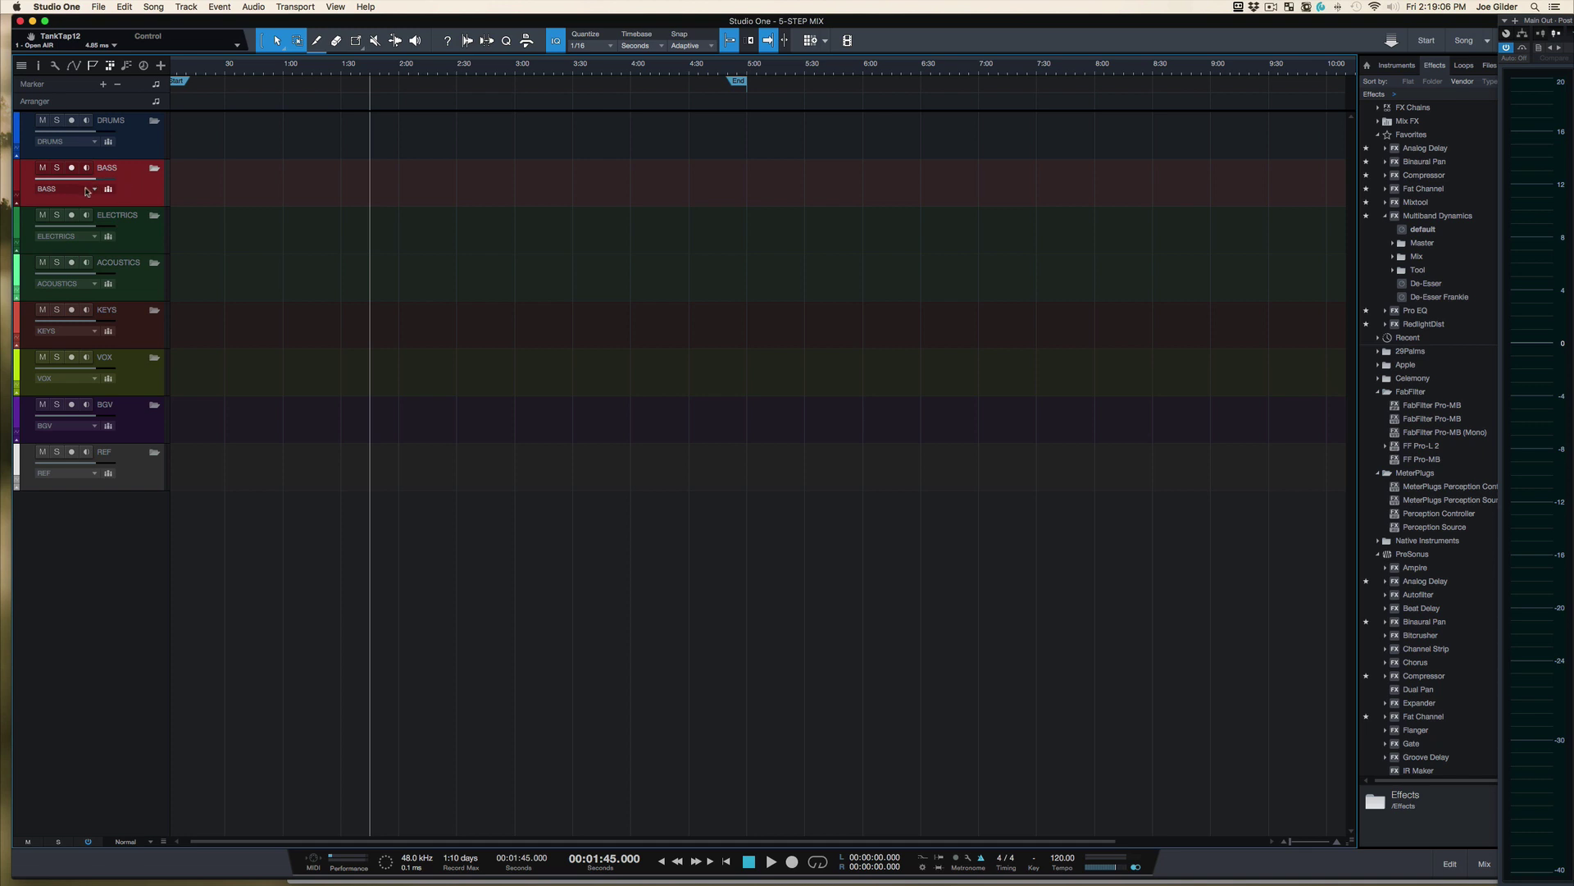
left_click(84, 145)
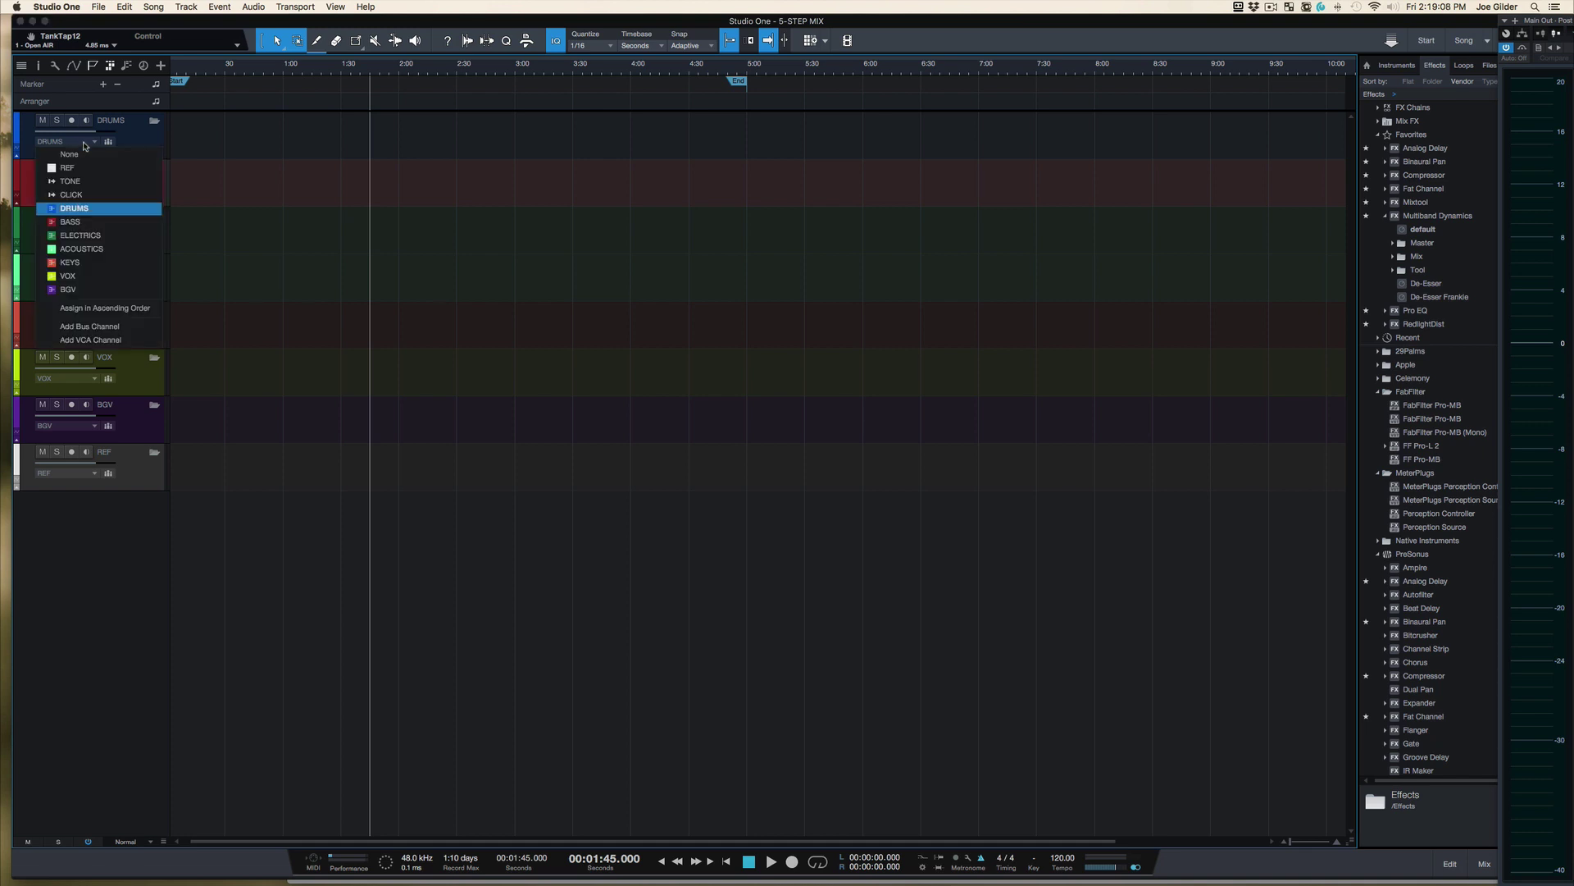
left_click(126, 136)
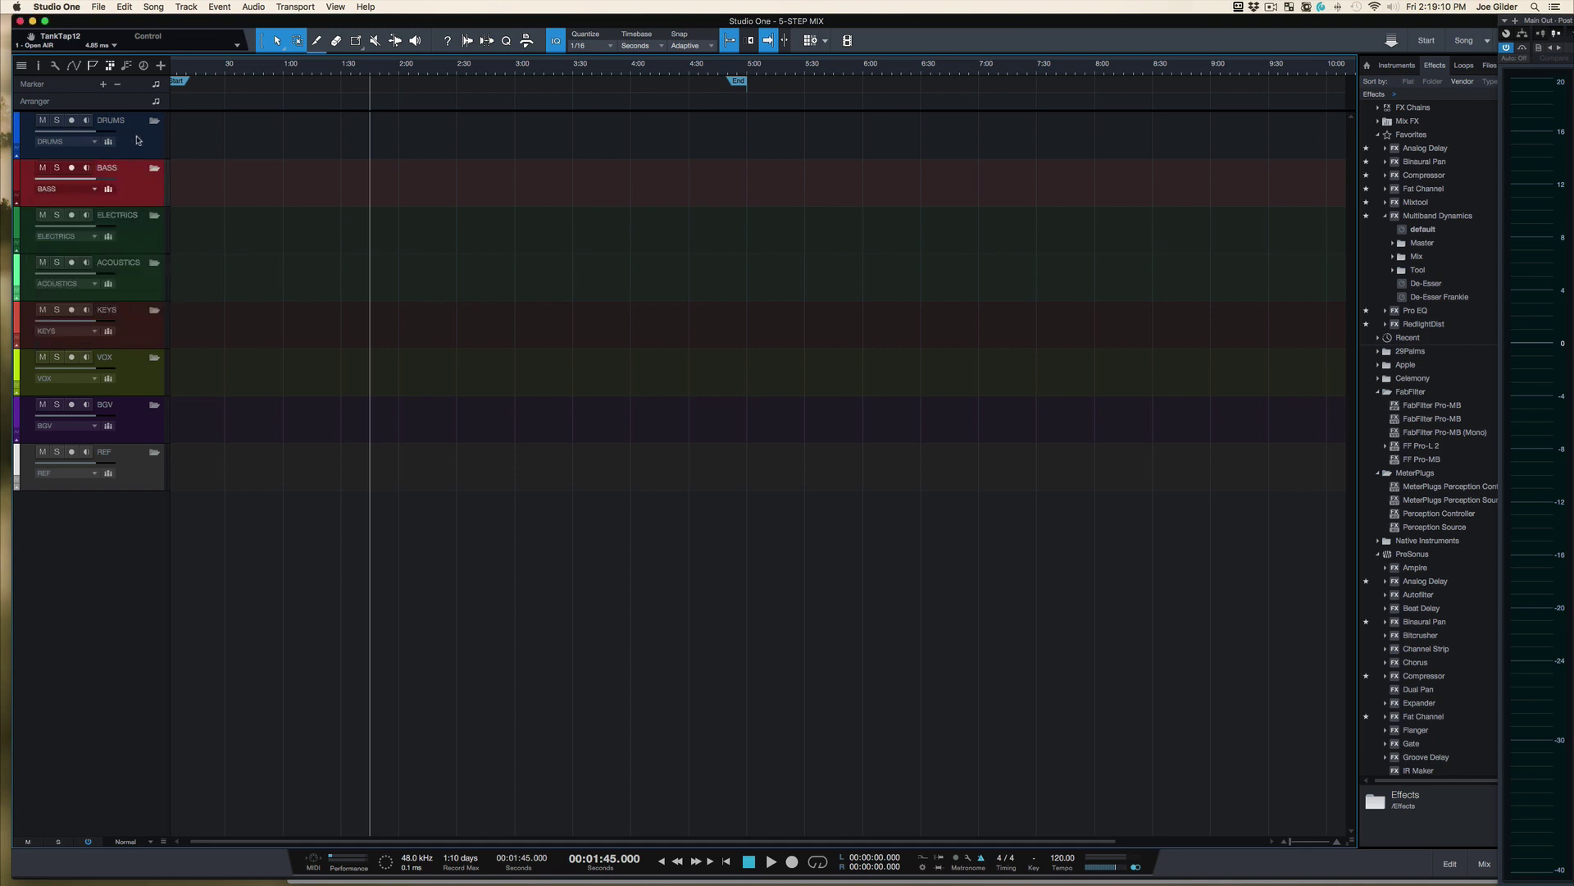
Show the Console and select the DRUMS, BASS and ELECTRICS tracks and bus channels.
left_click(138, 140)
key("F3")
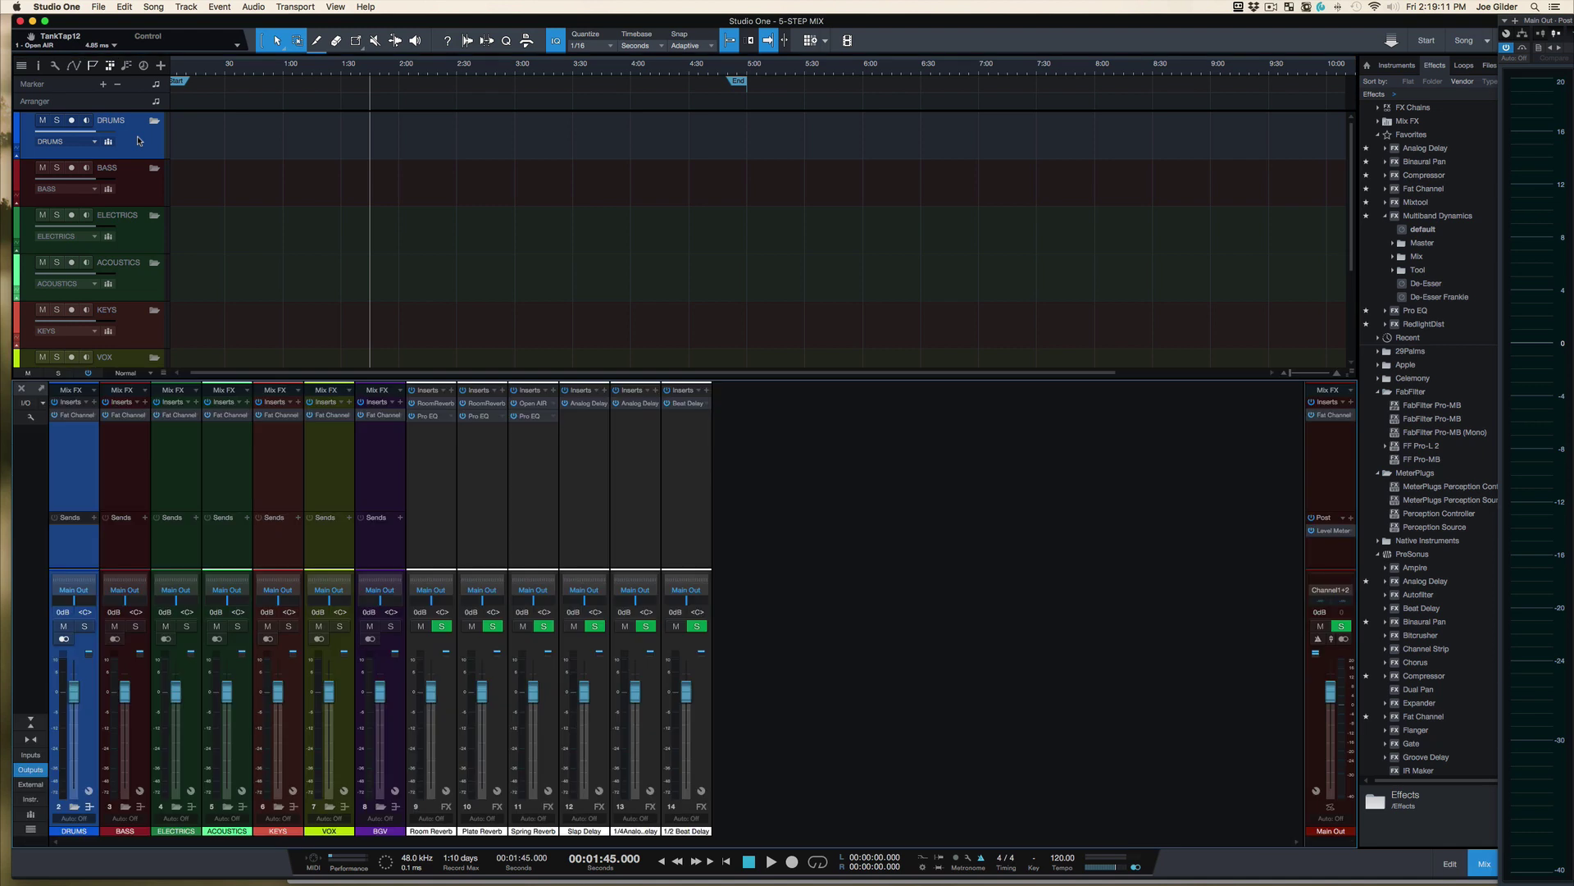
left_click(136, 191)
left_click(137, 152)
left_click(113, 500)
left_click(170, 465)
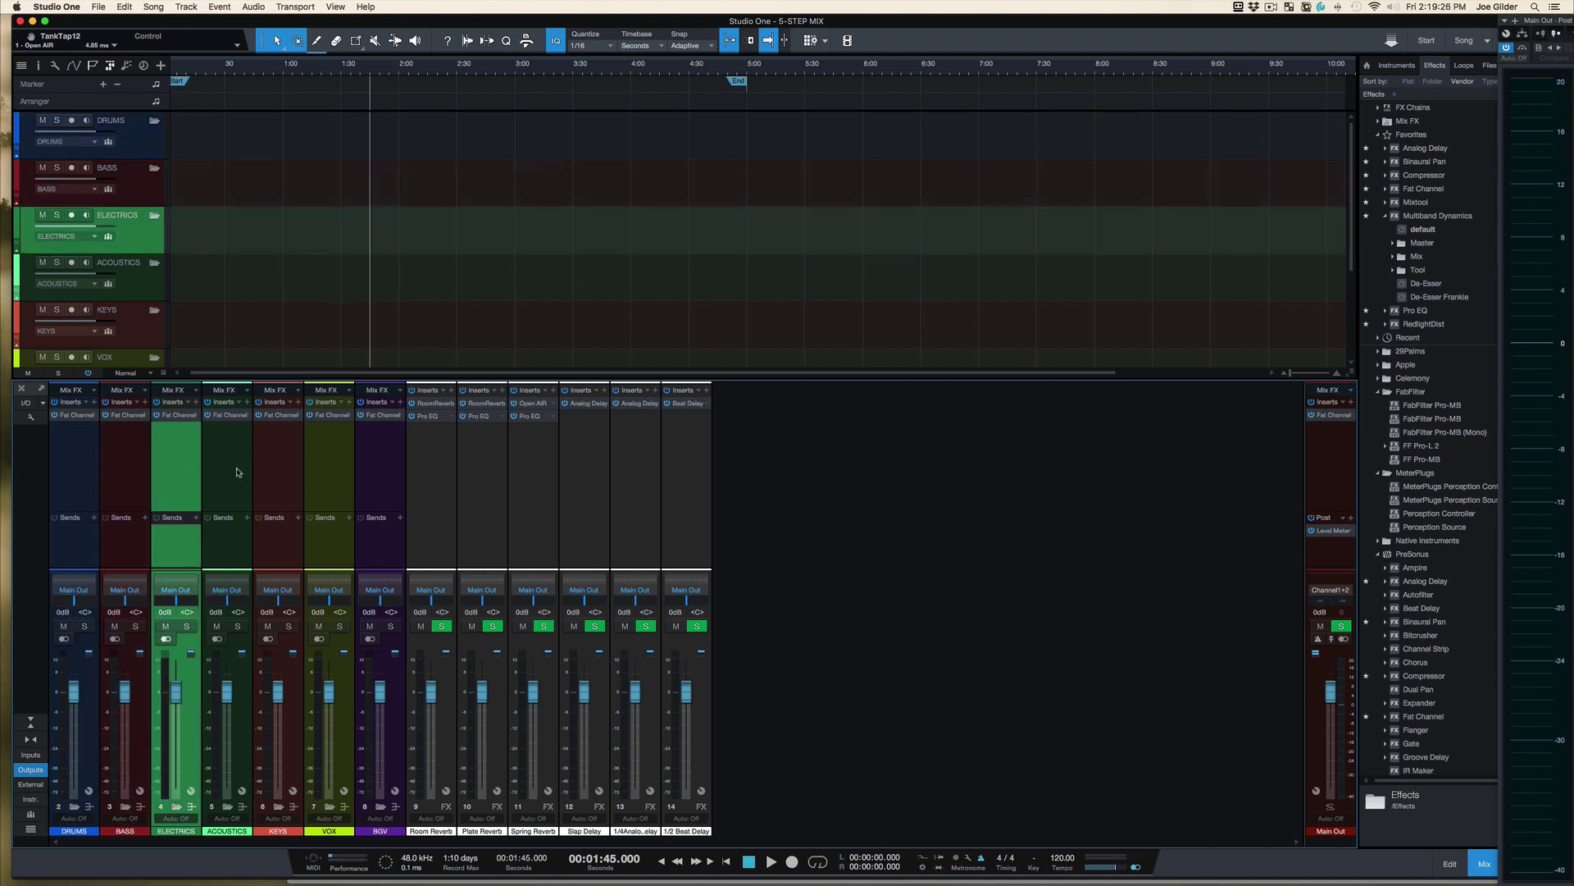
left_click(136, 143)
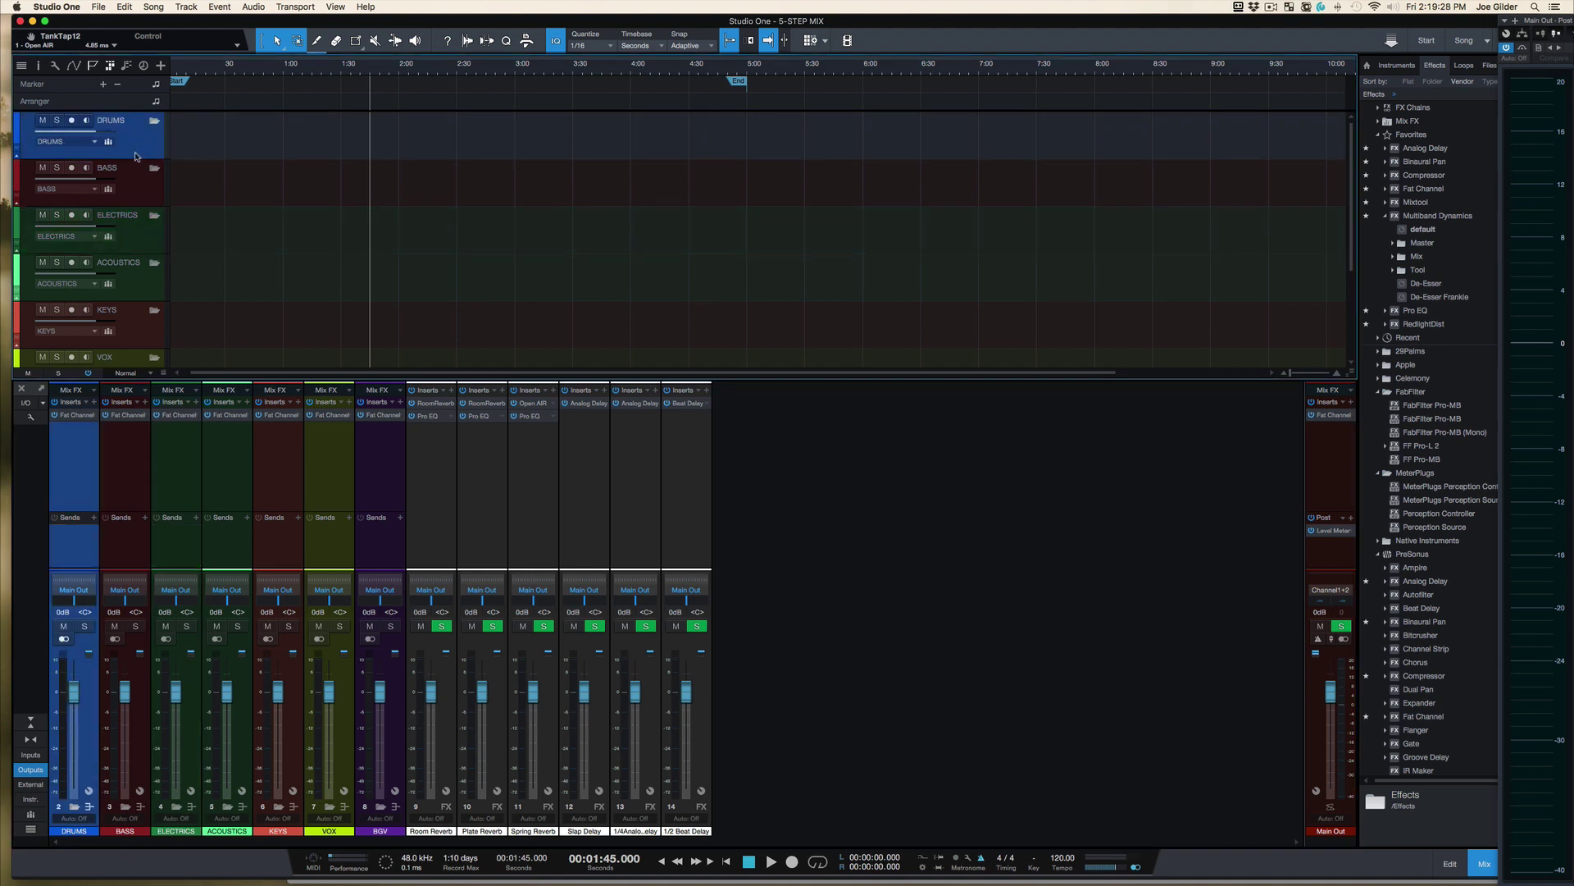
left_click(137, 186)
left_click(137, 223)
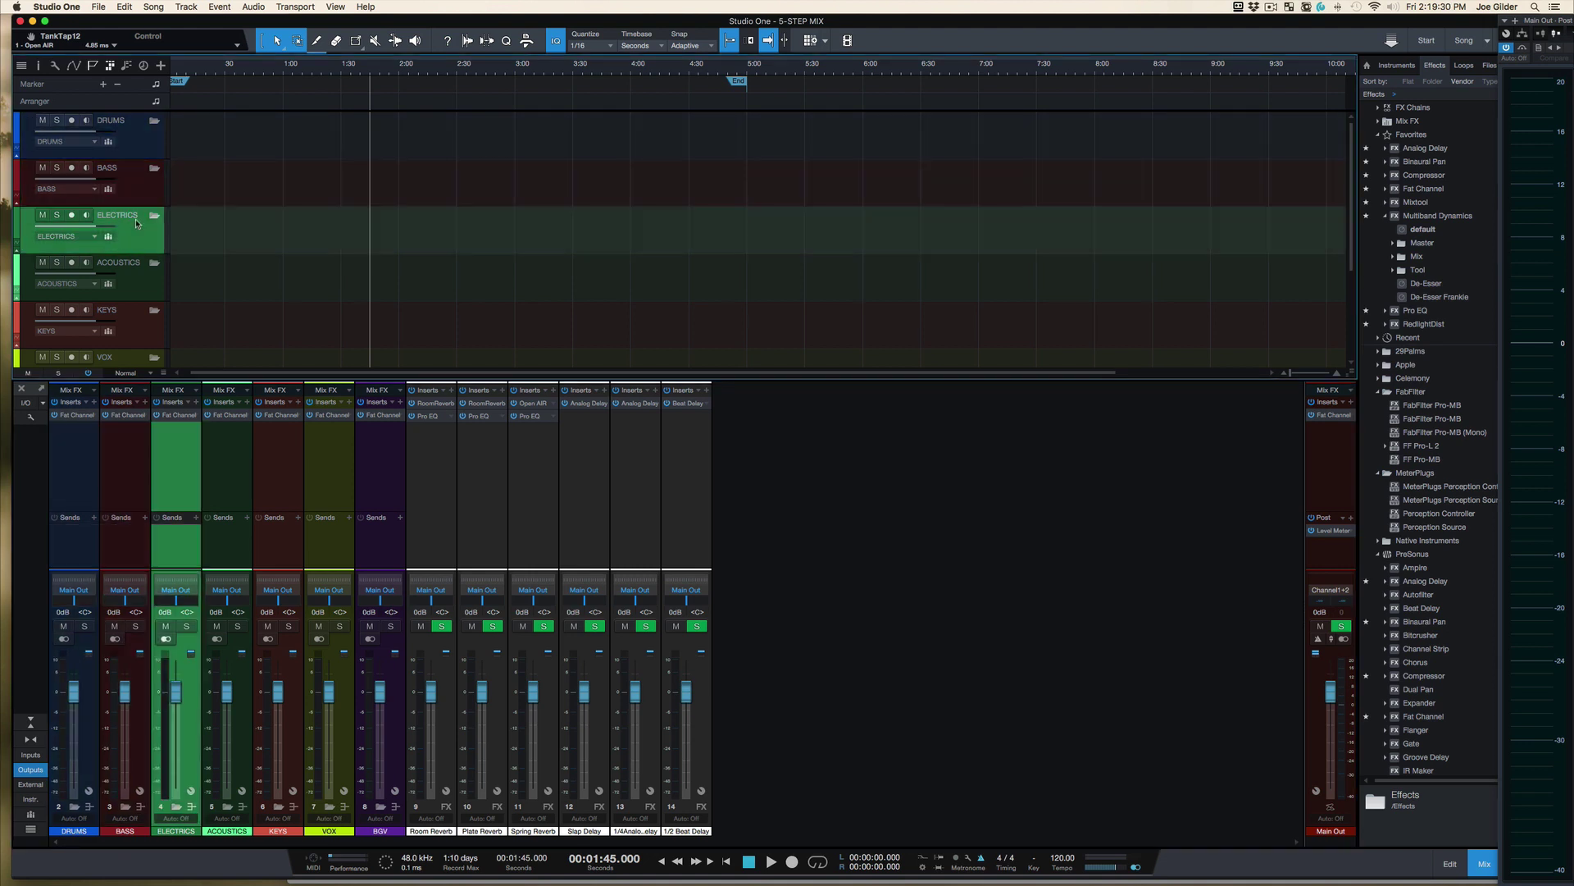
left_click(87, 543)
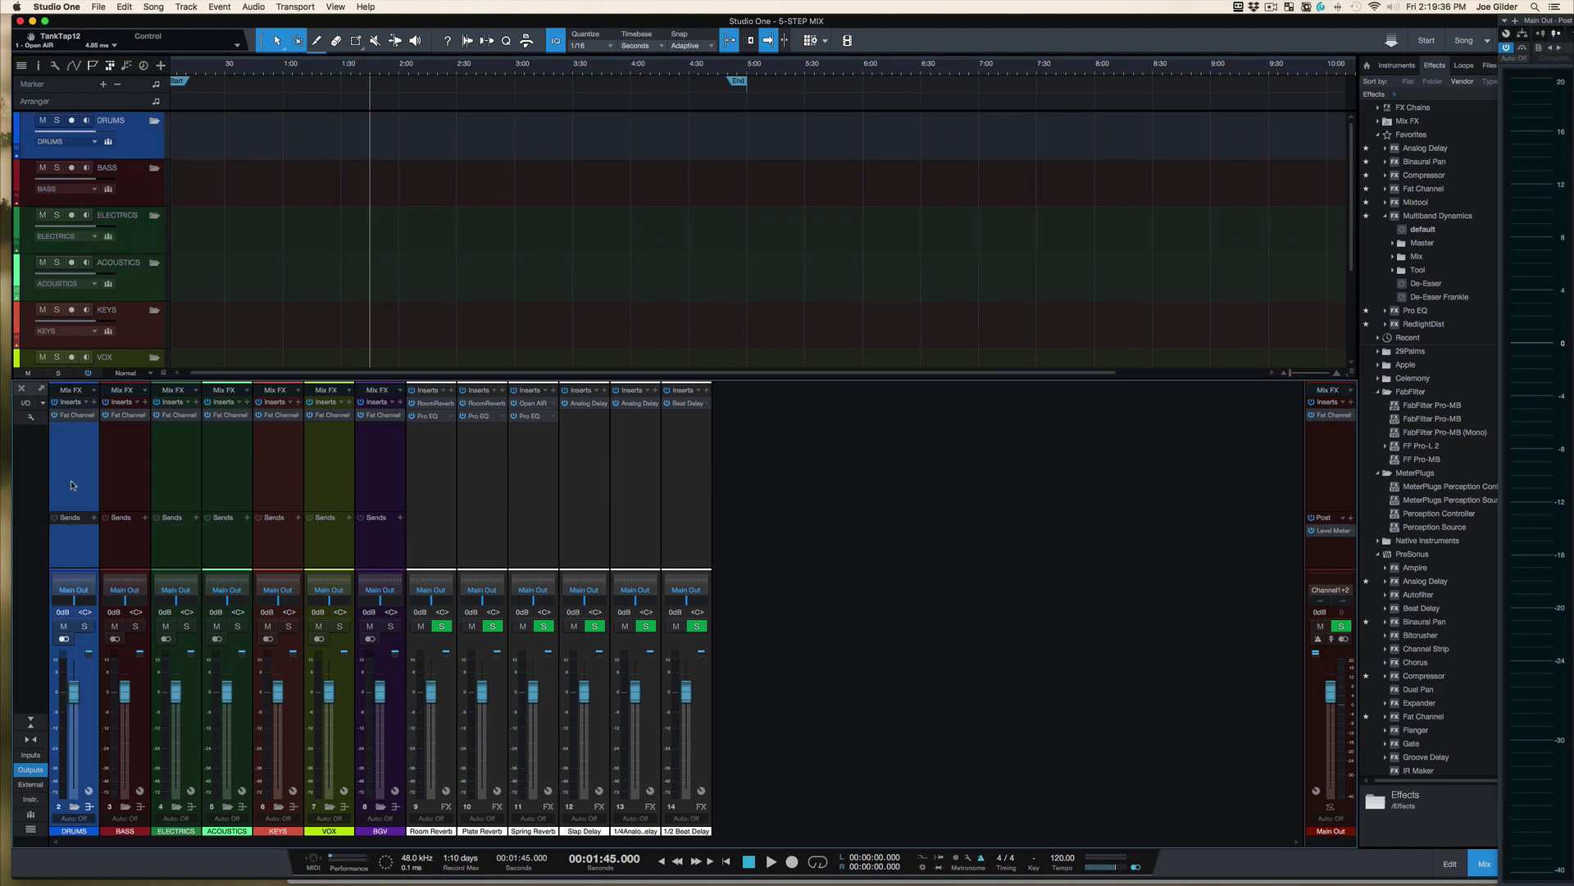
Select the DRUMS–BGV buses, then the FX channels Room Reverb through 1/2 Beat Delay.
left_click(373, 461, "shift")
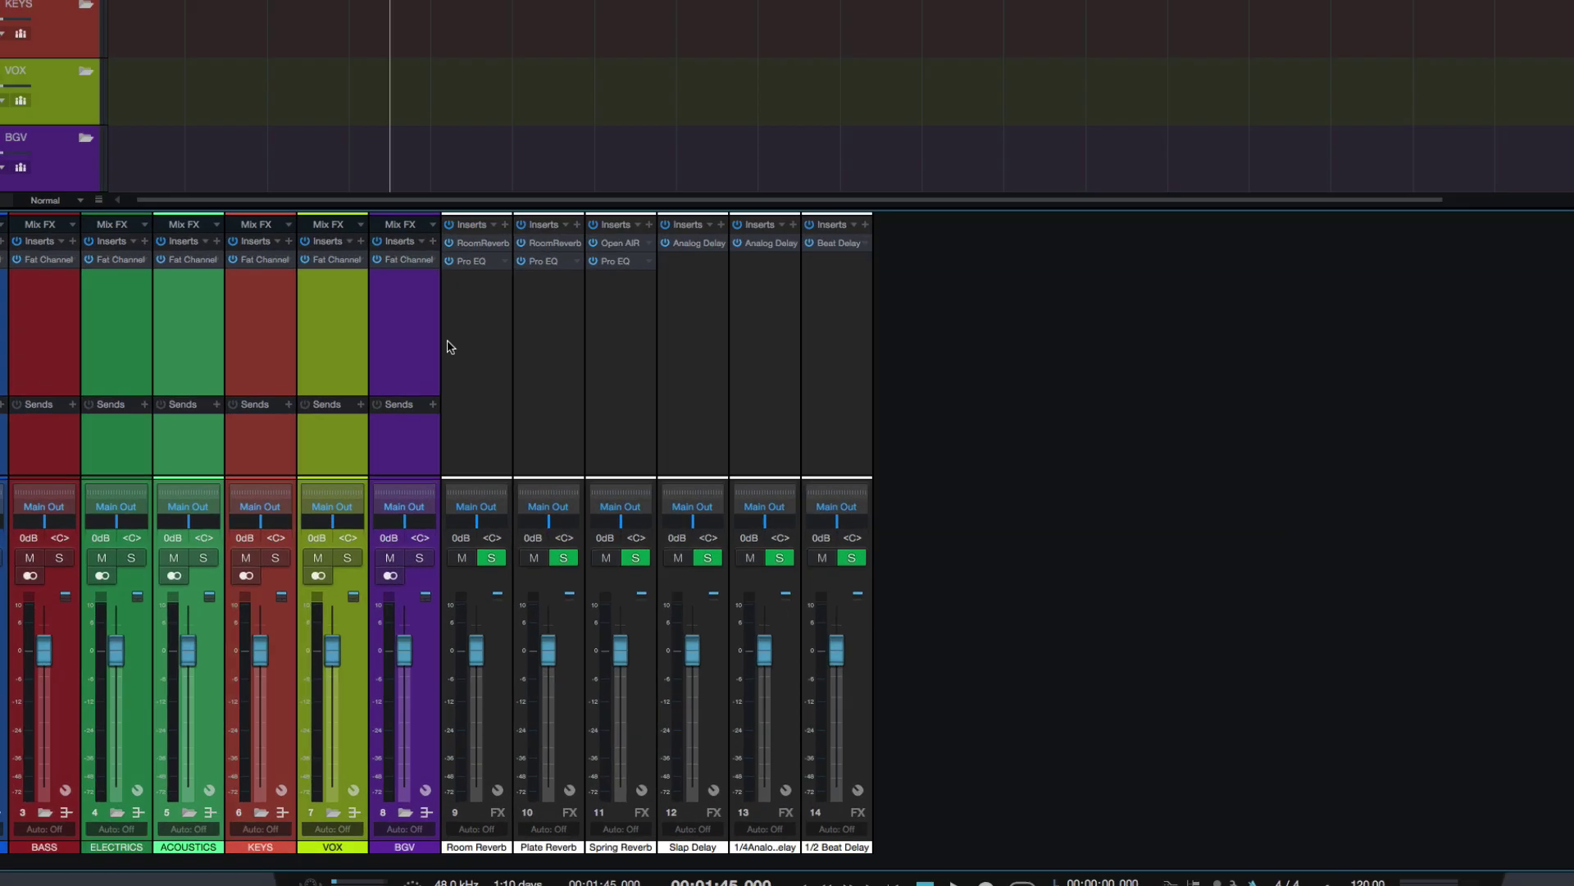
left_click(441, 482)
left_click(1025, 228, "shift")
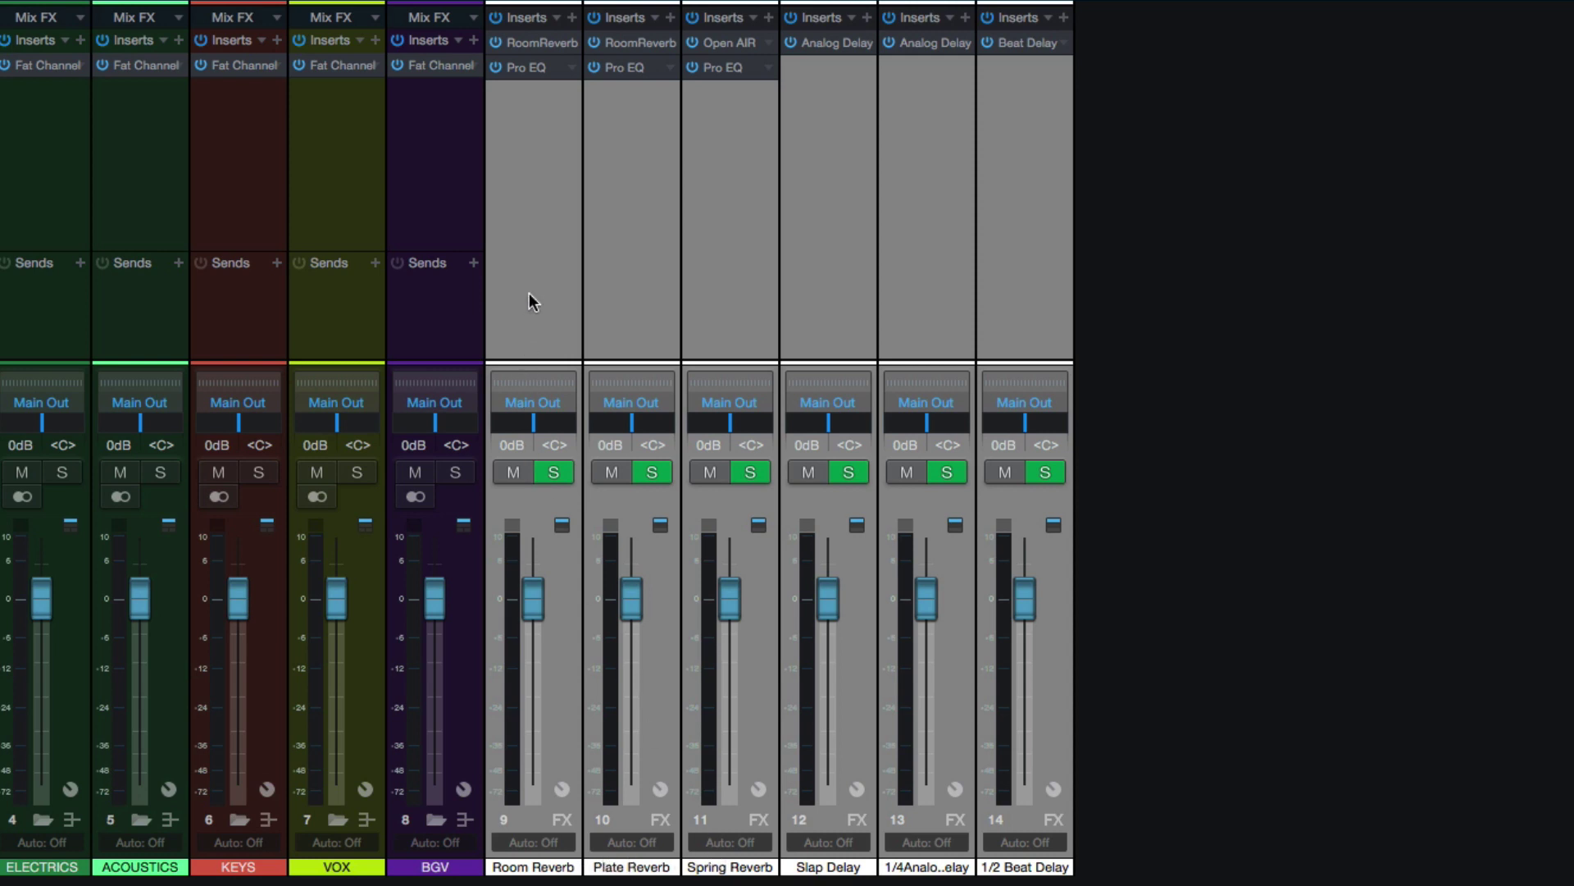
left_click(610, 318)
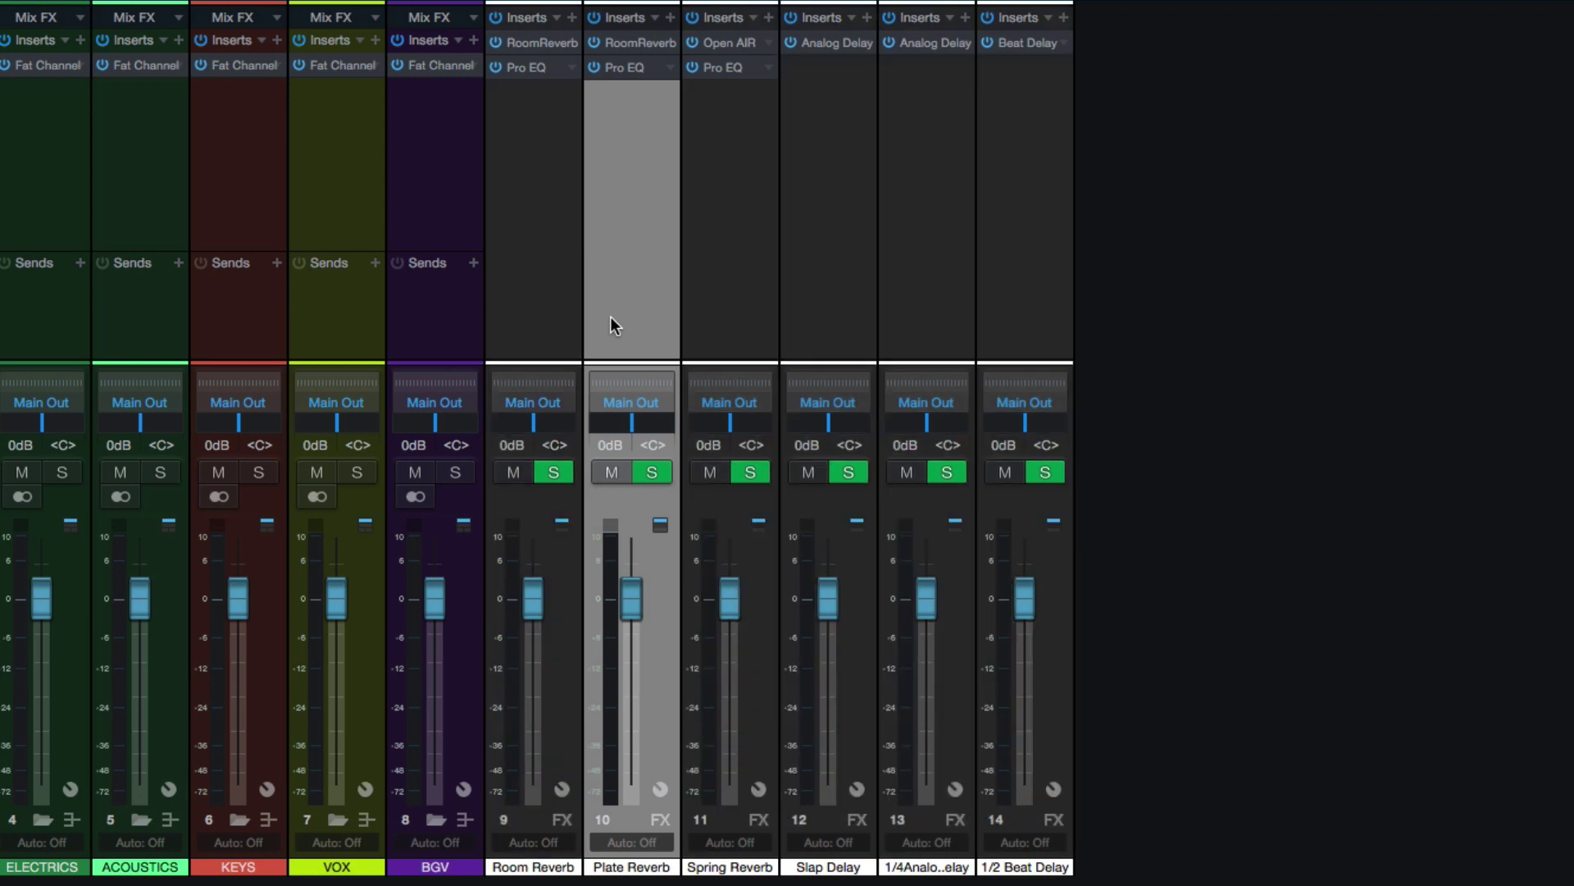
left_click(633, 43)
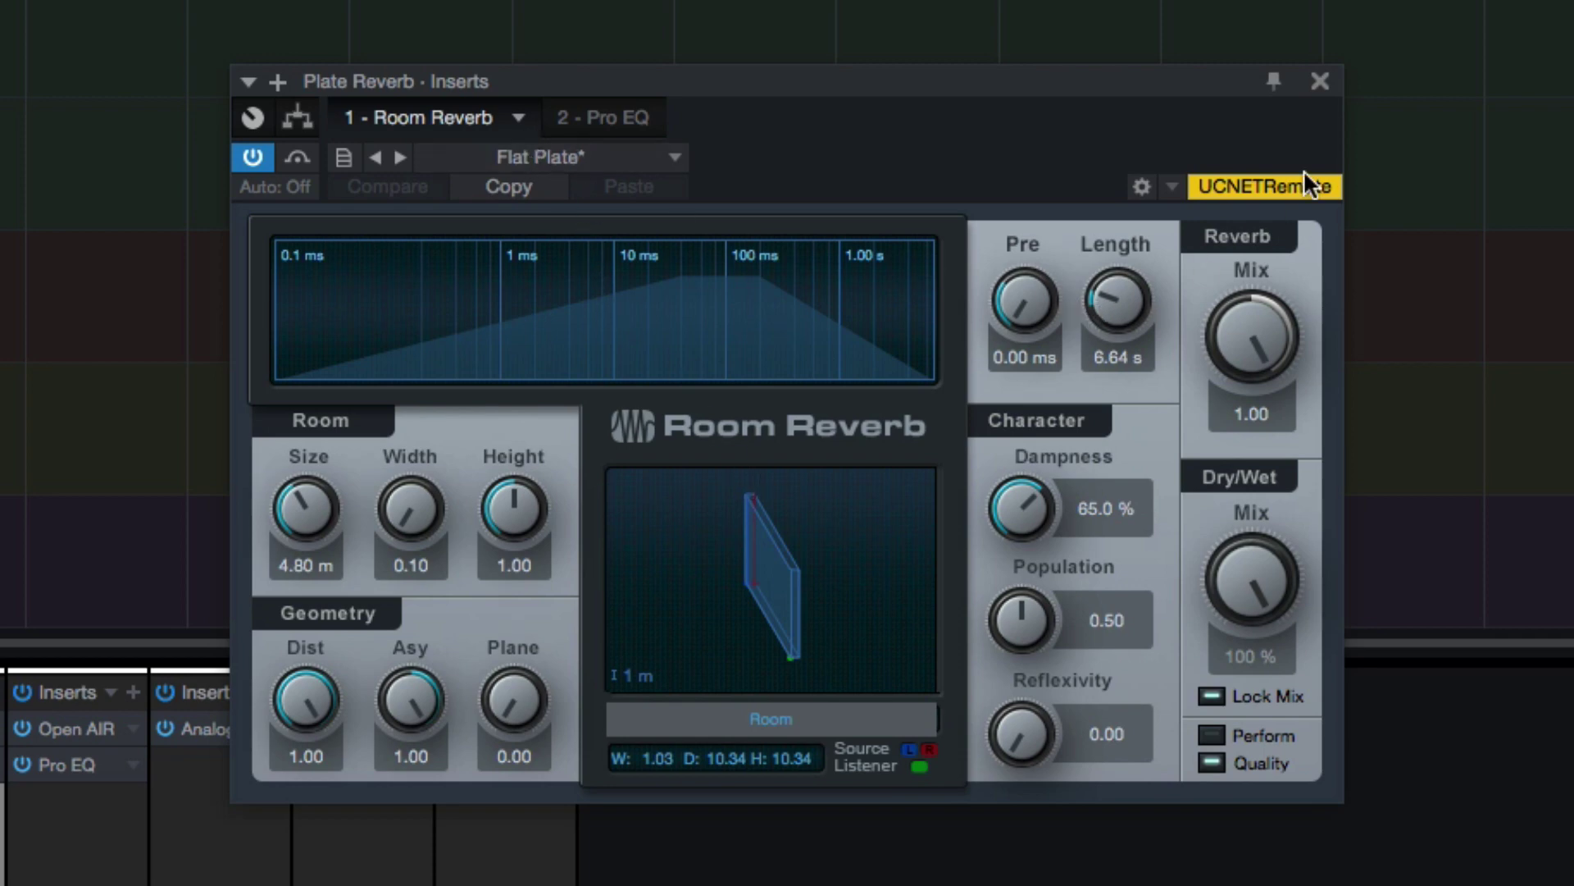
left_click(1319, 82)
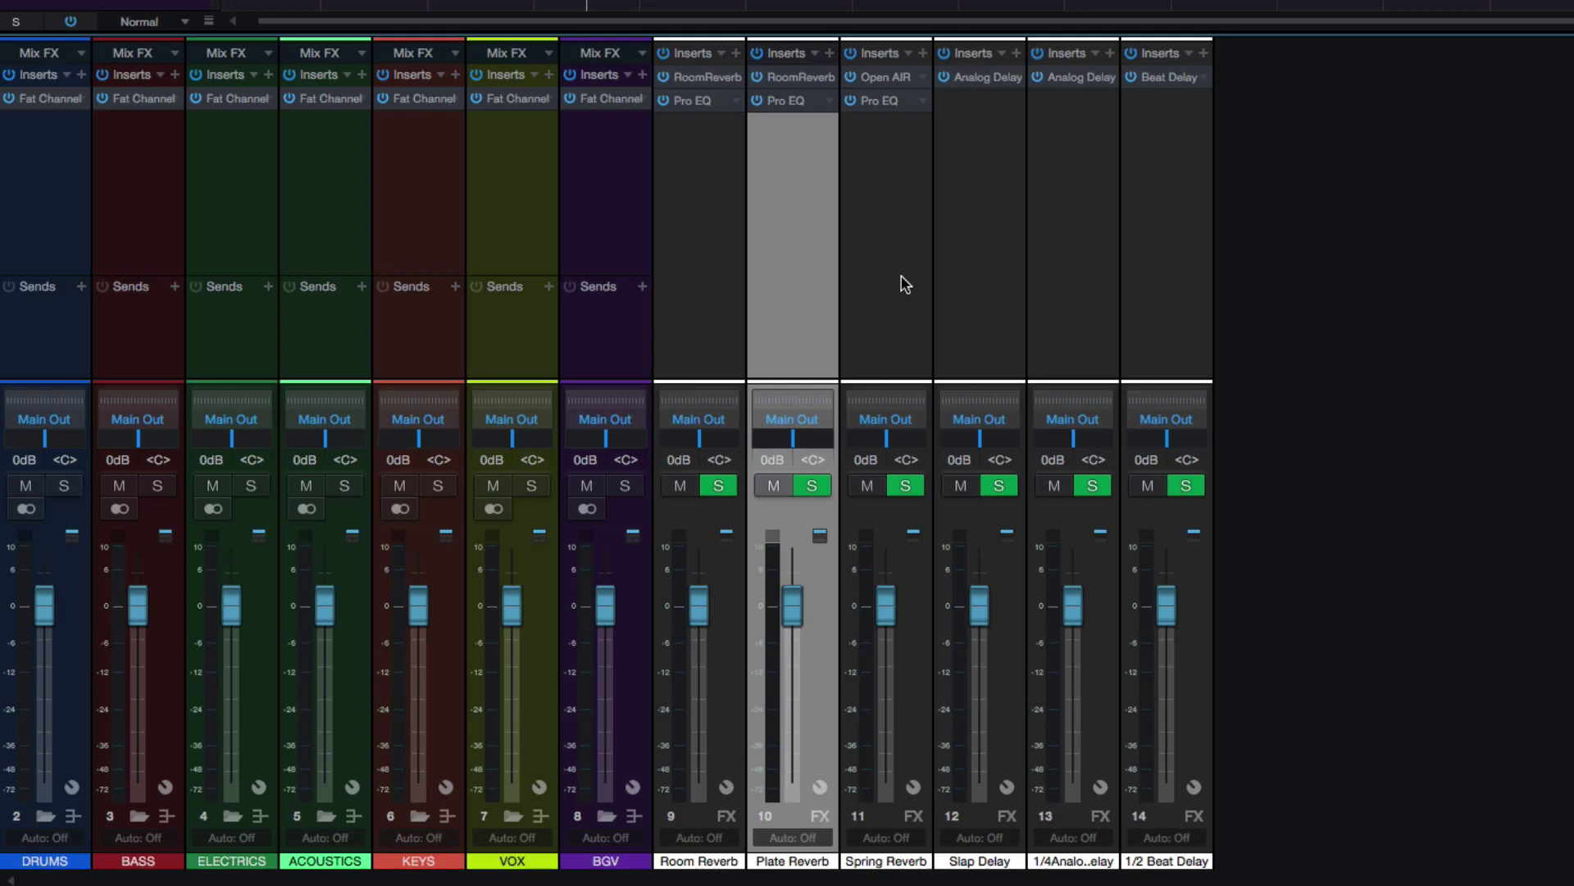
left_click(906, 289)
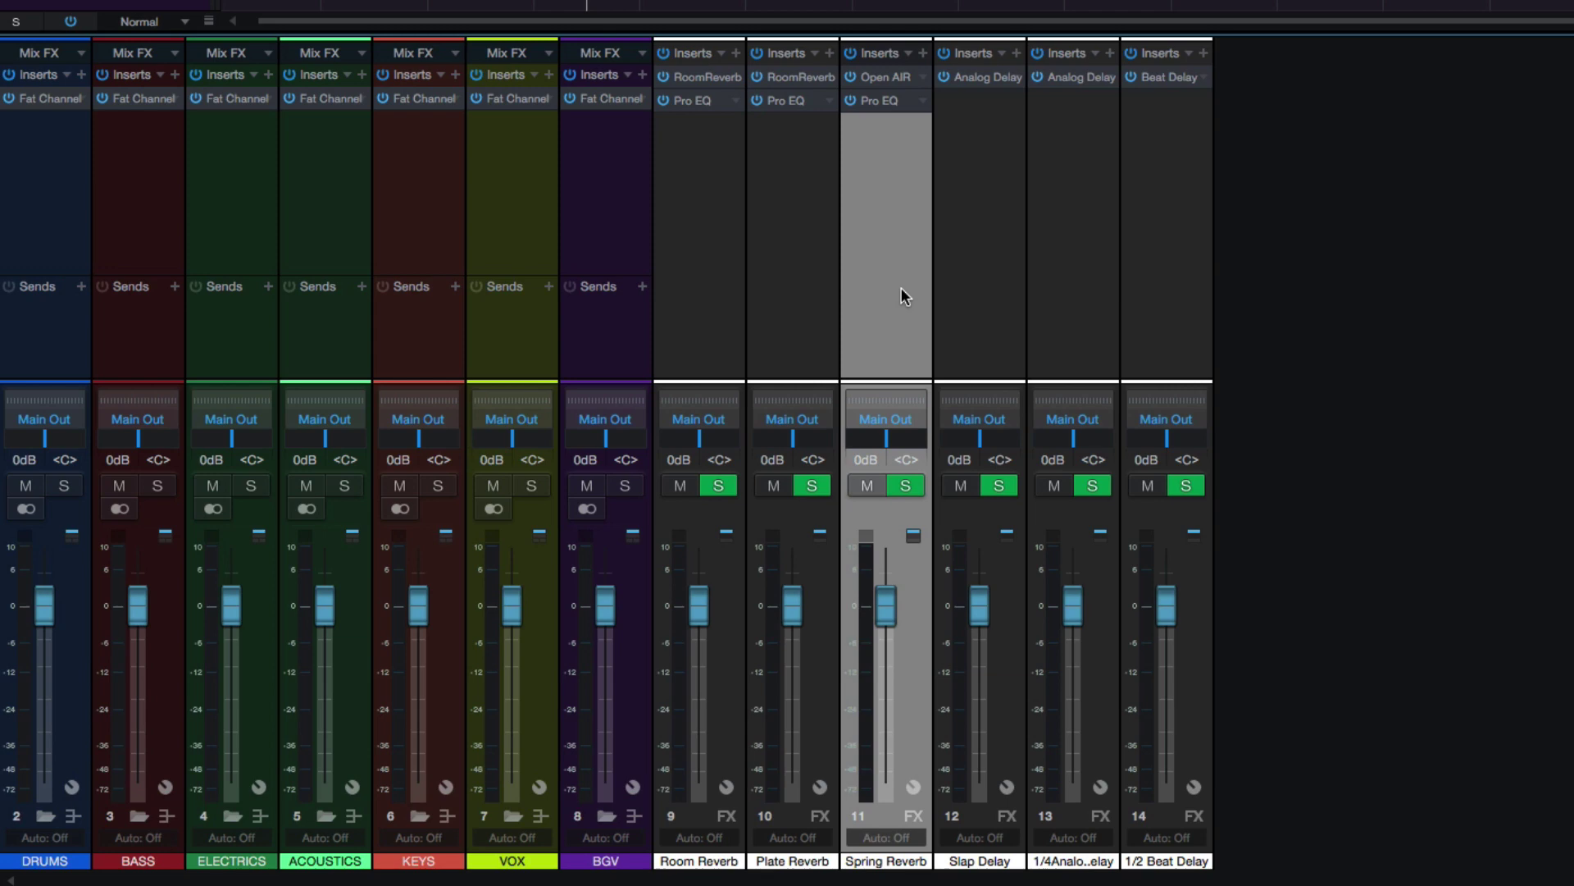
left_click(876, 81)
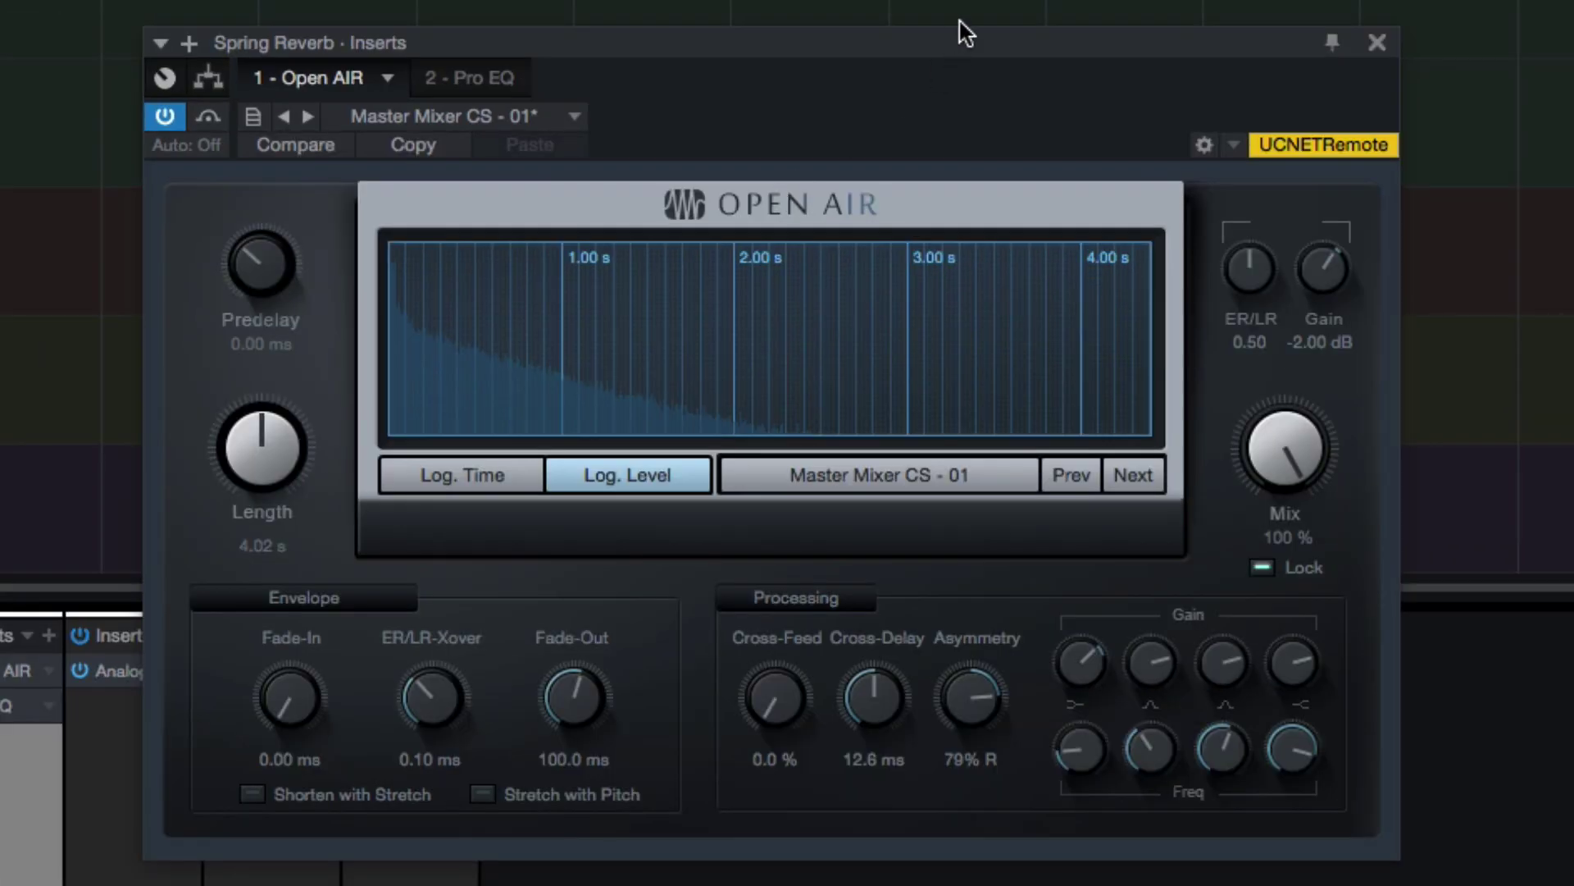
left_click(529, 123)
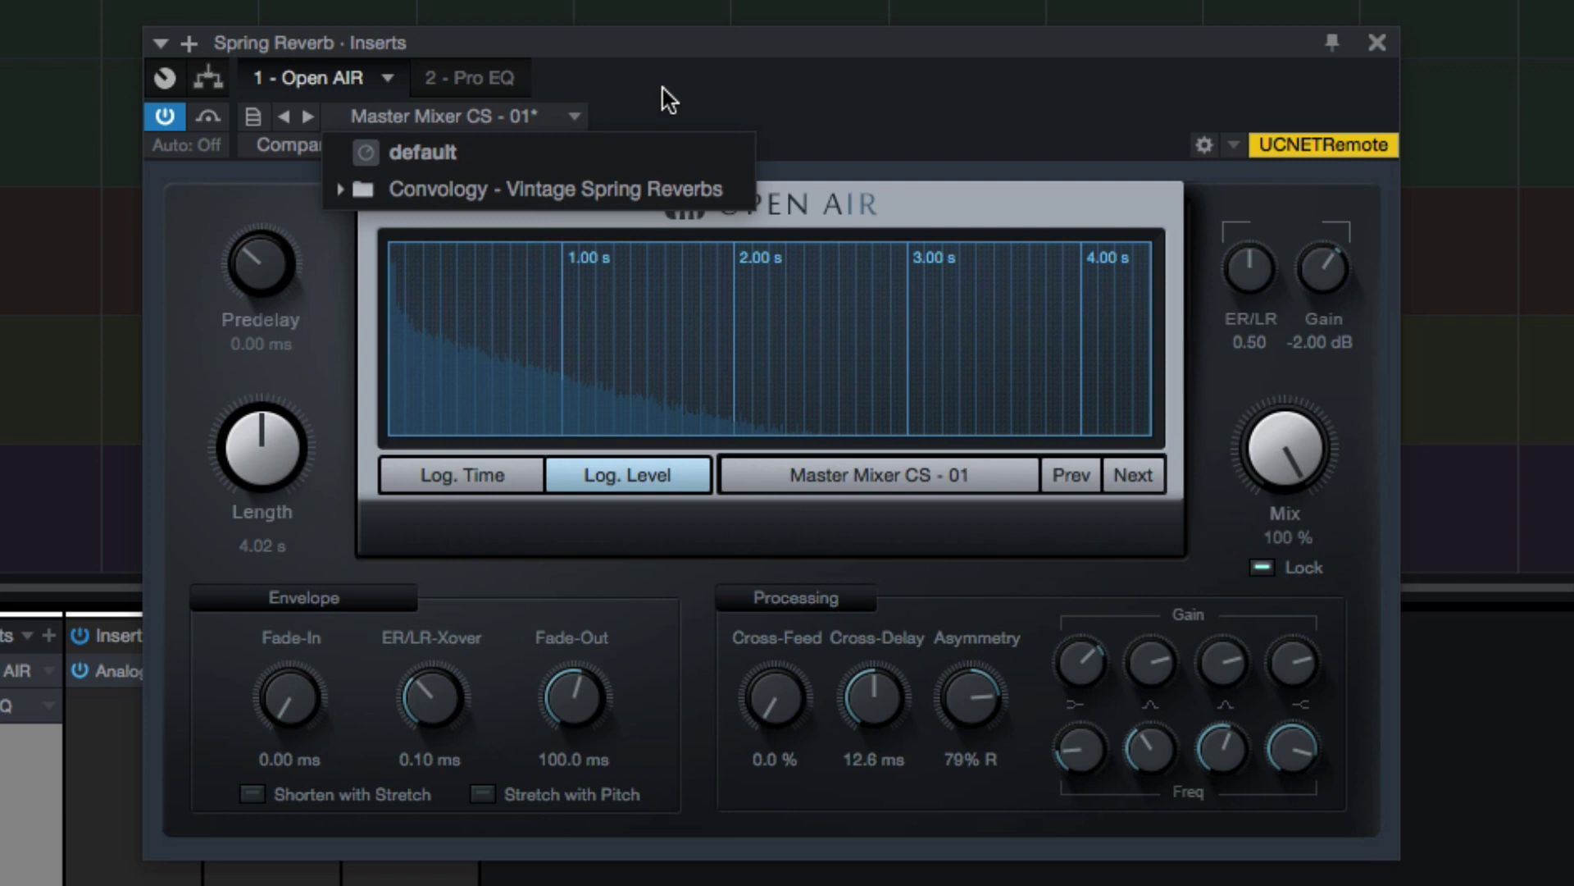
left_click(710, 98)
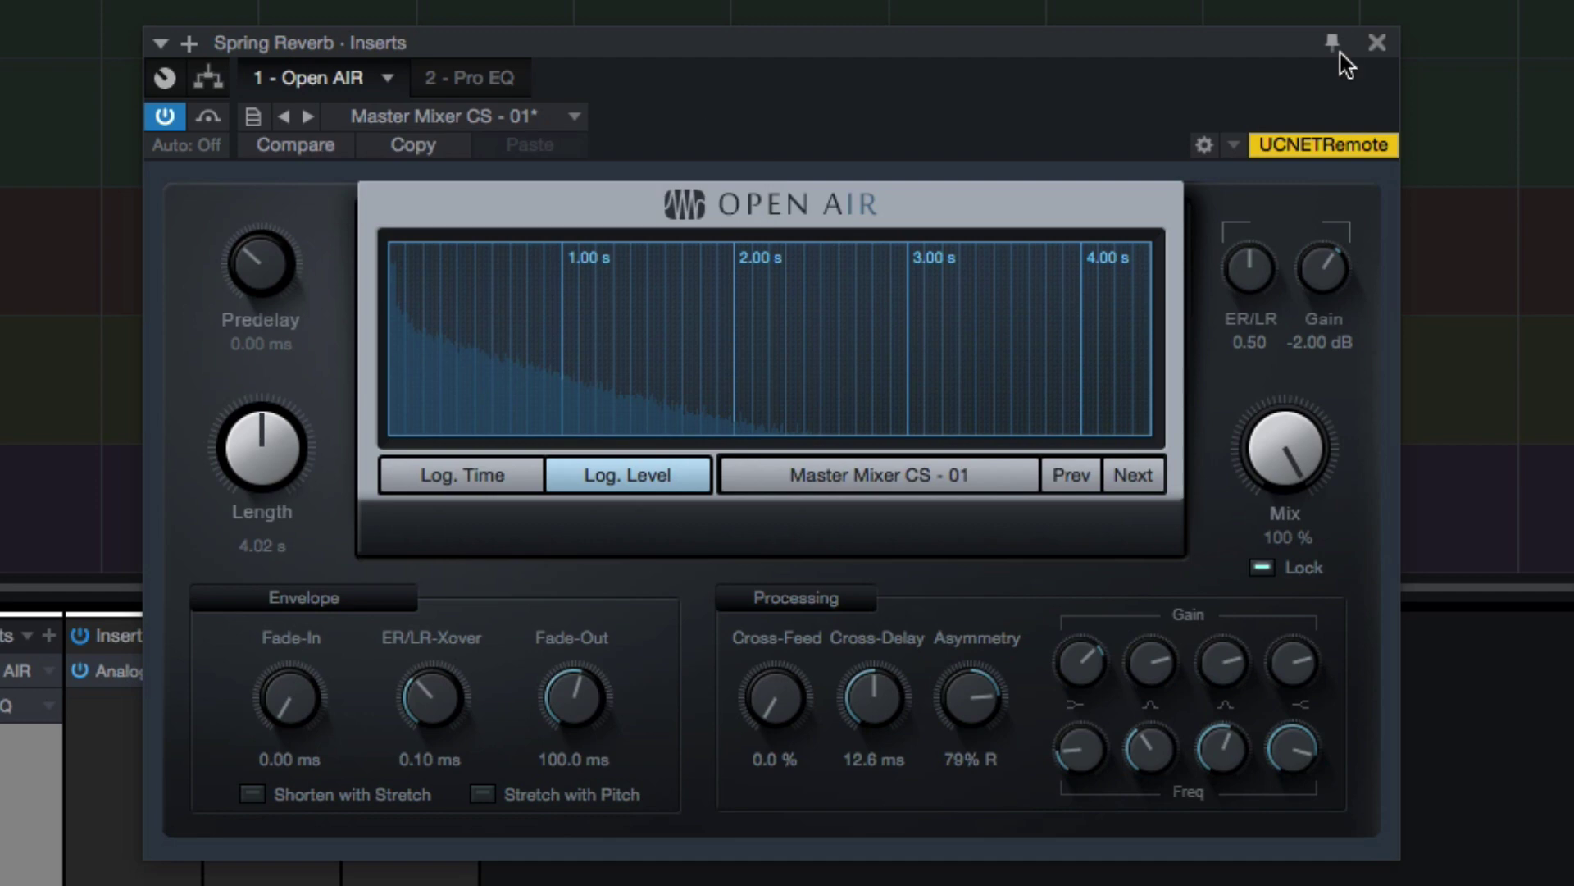
left_click(1386, 48)
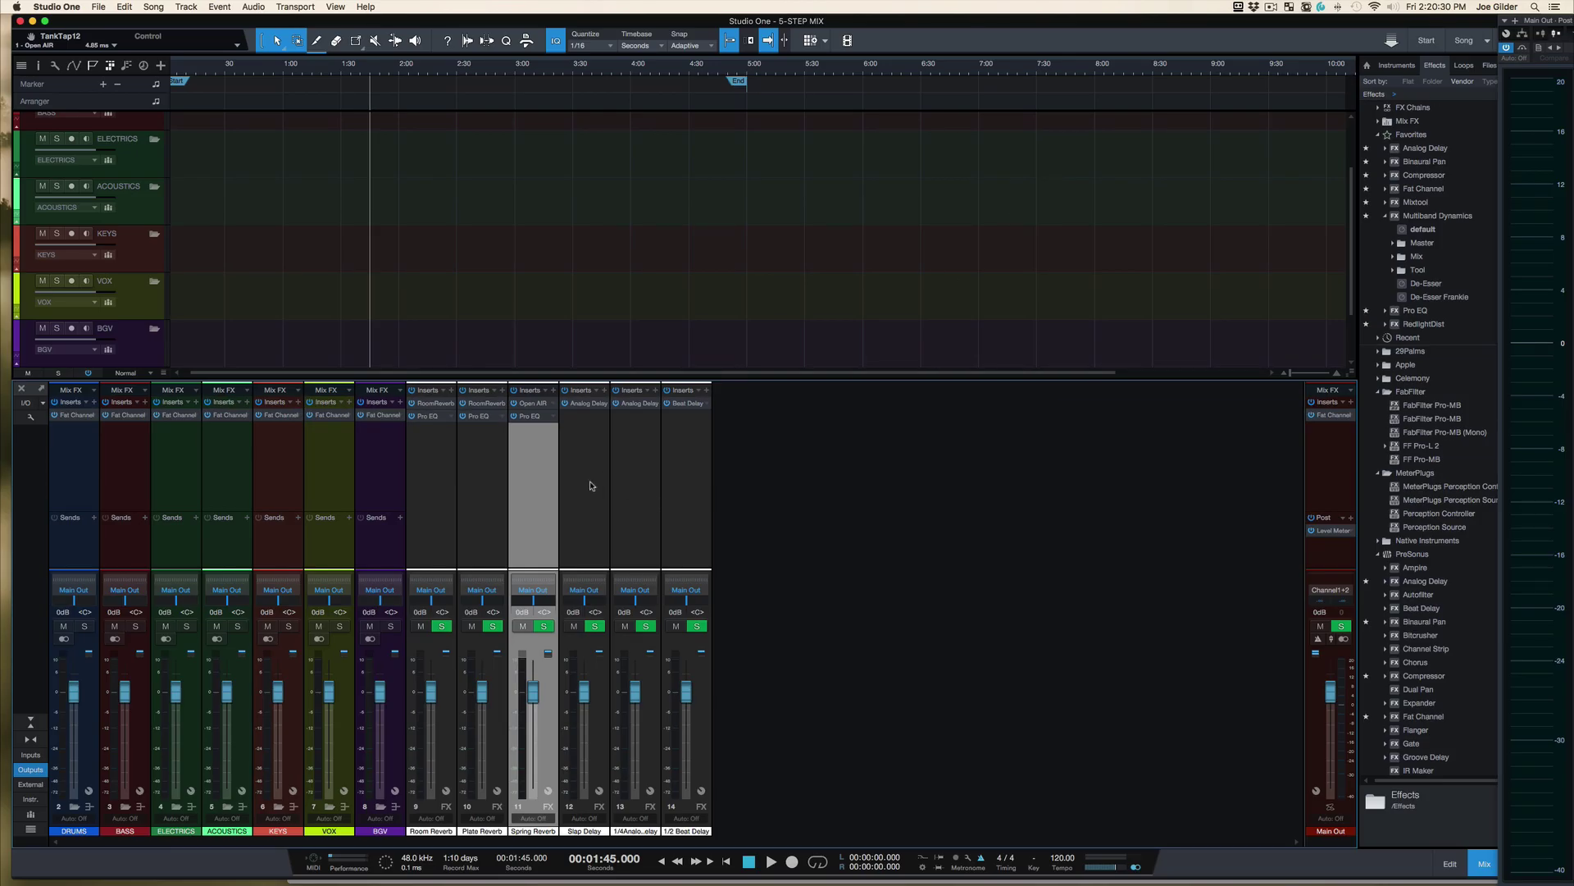
left_click(589, 482)
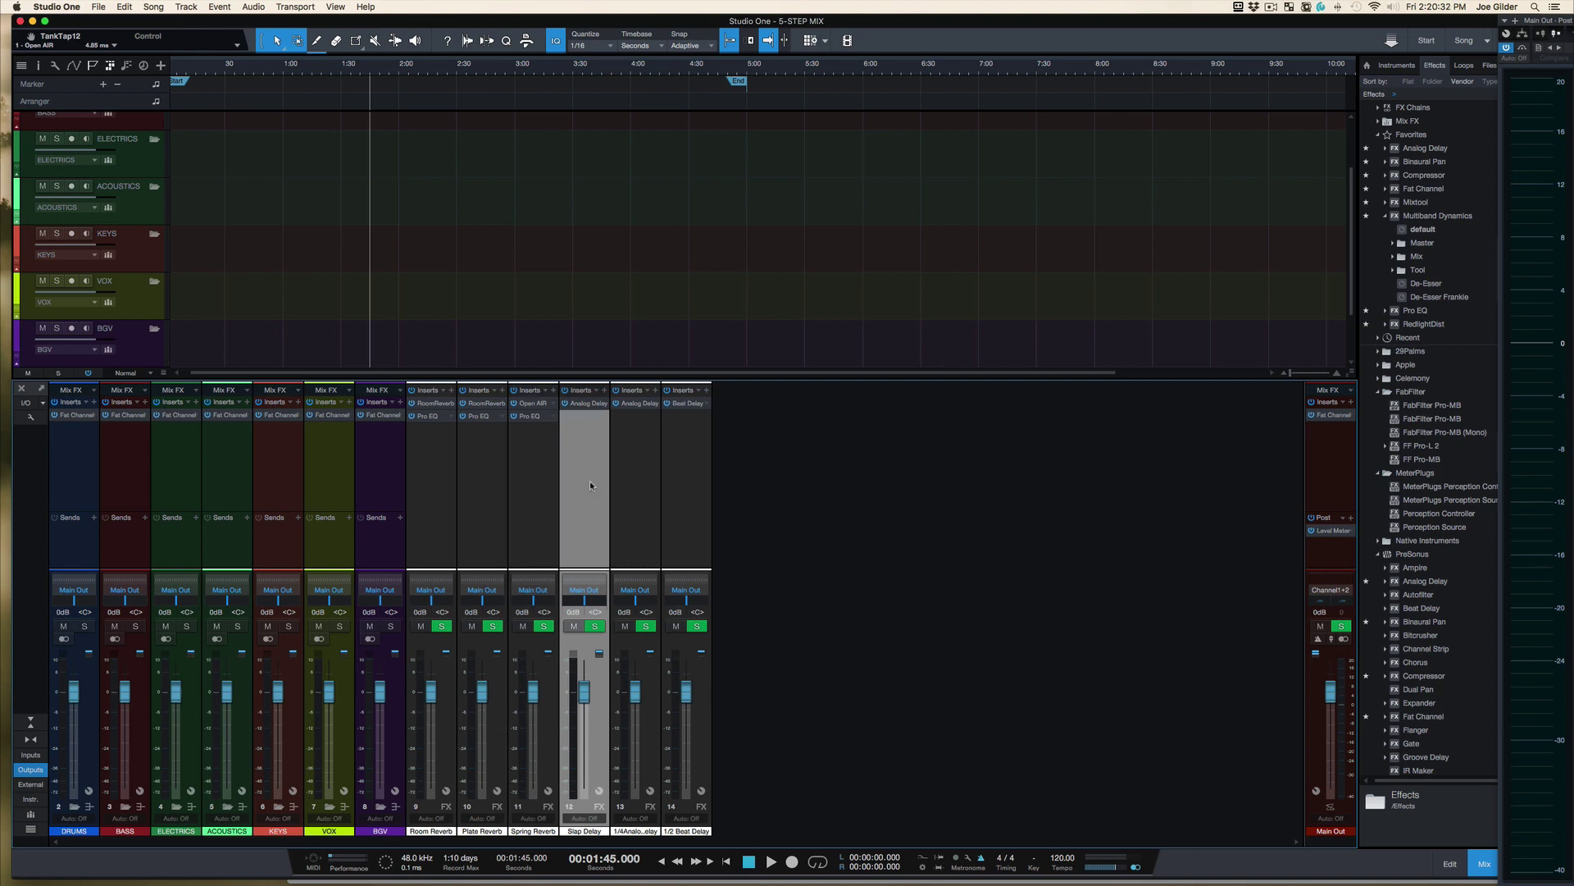
left_click(632, 517)
left_click(687, 529)
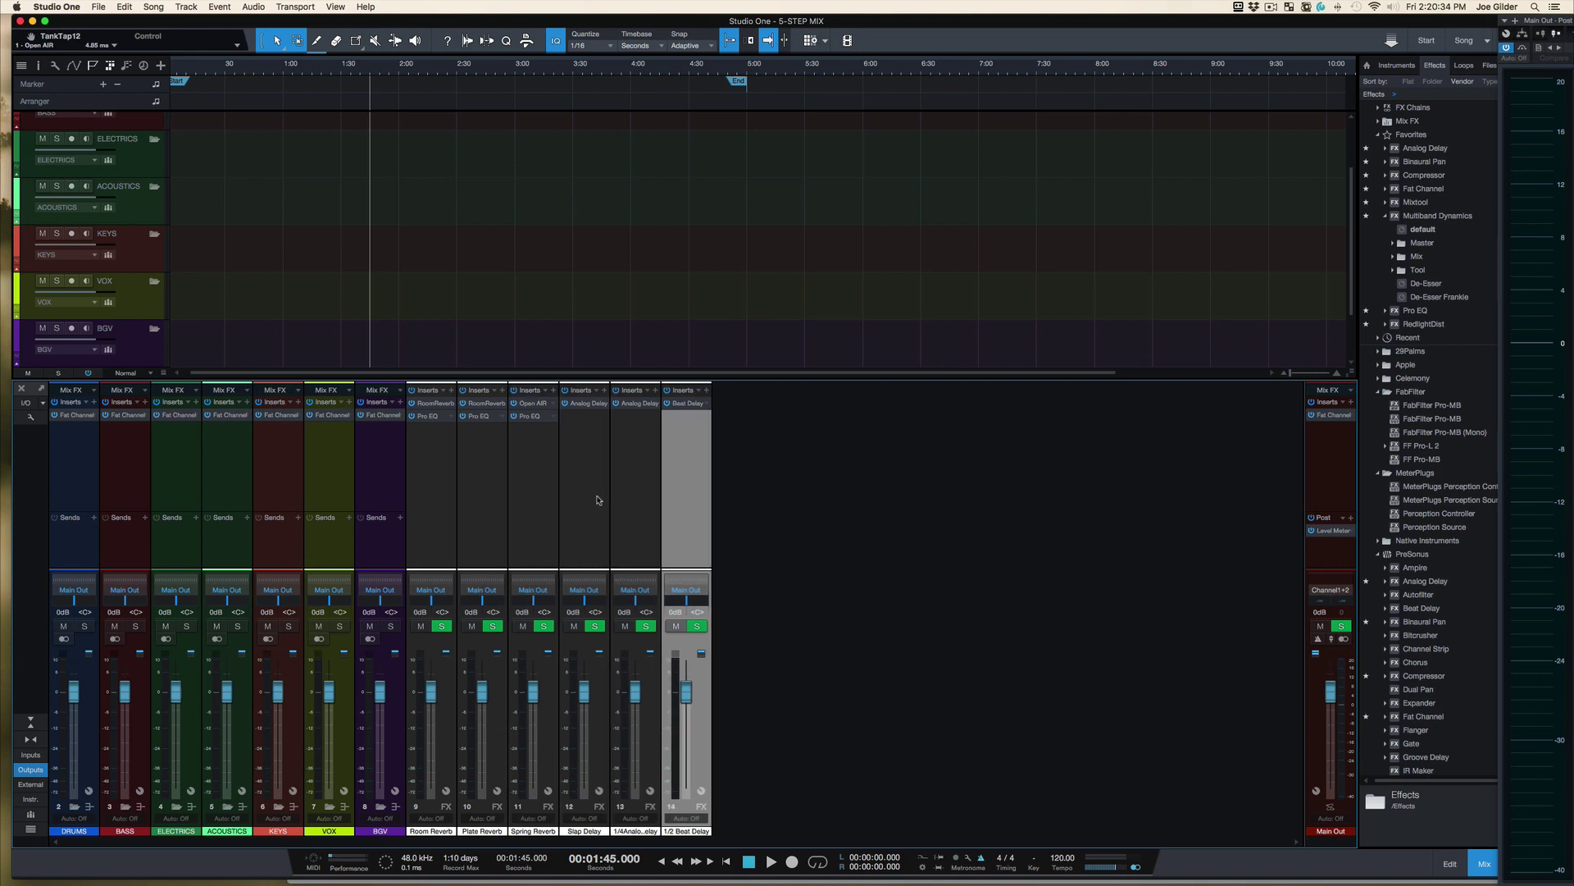
left_click(589, 403)
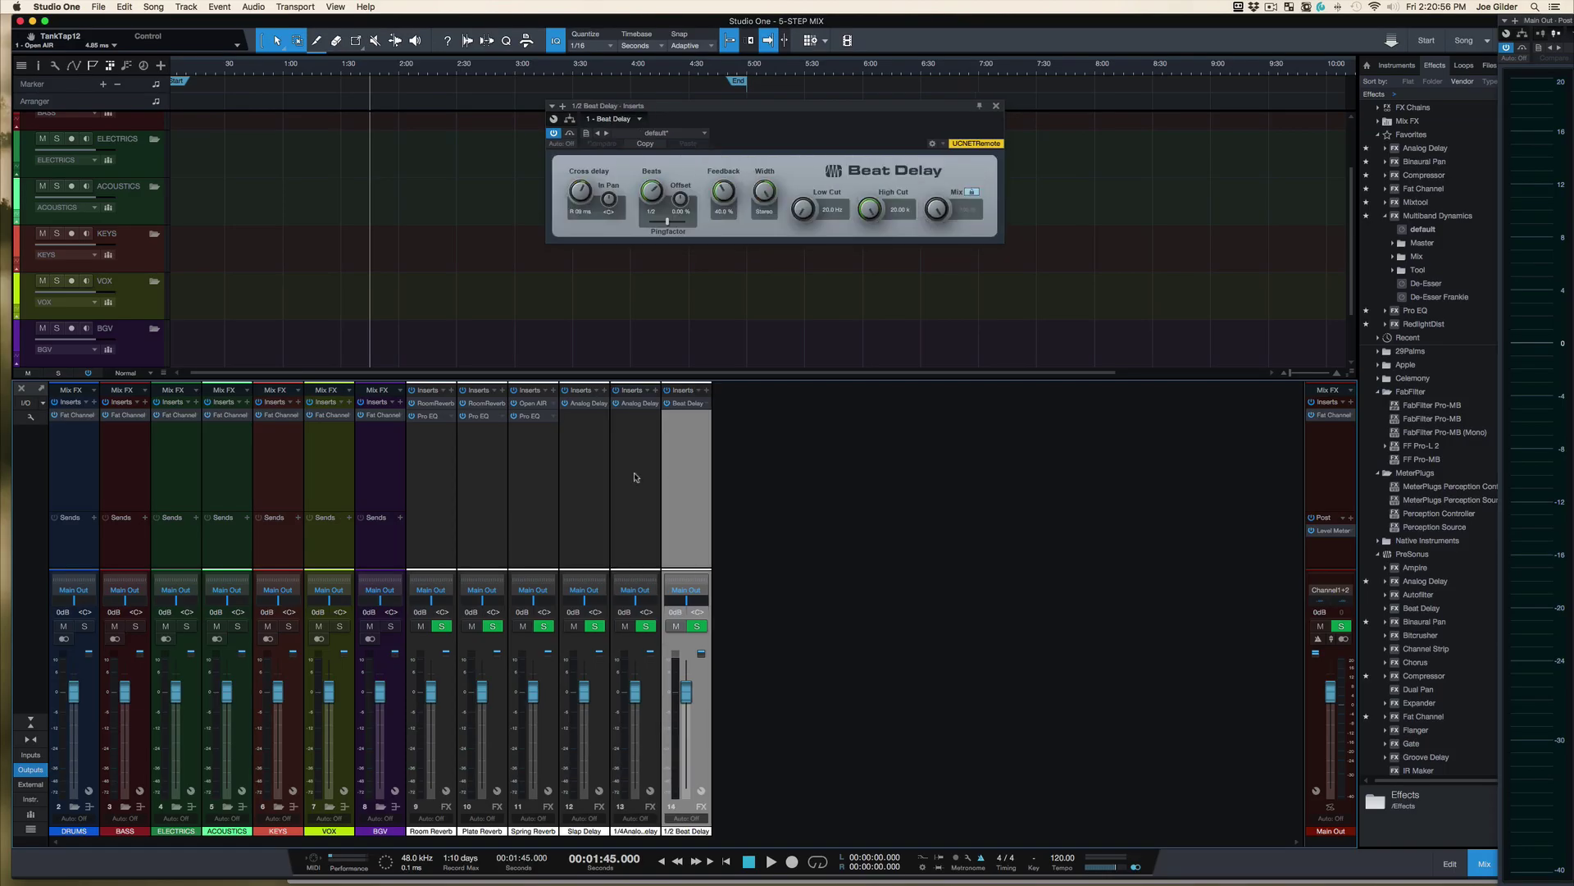
left_click(635, 477)
left_click(586, 475)
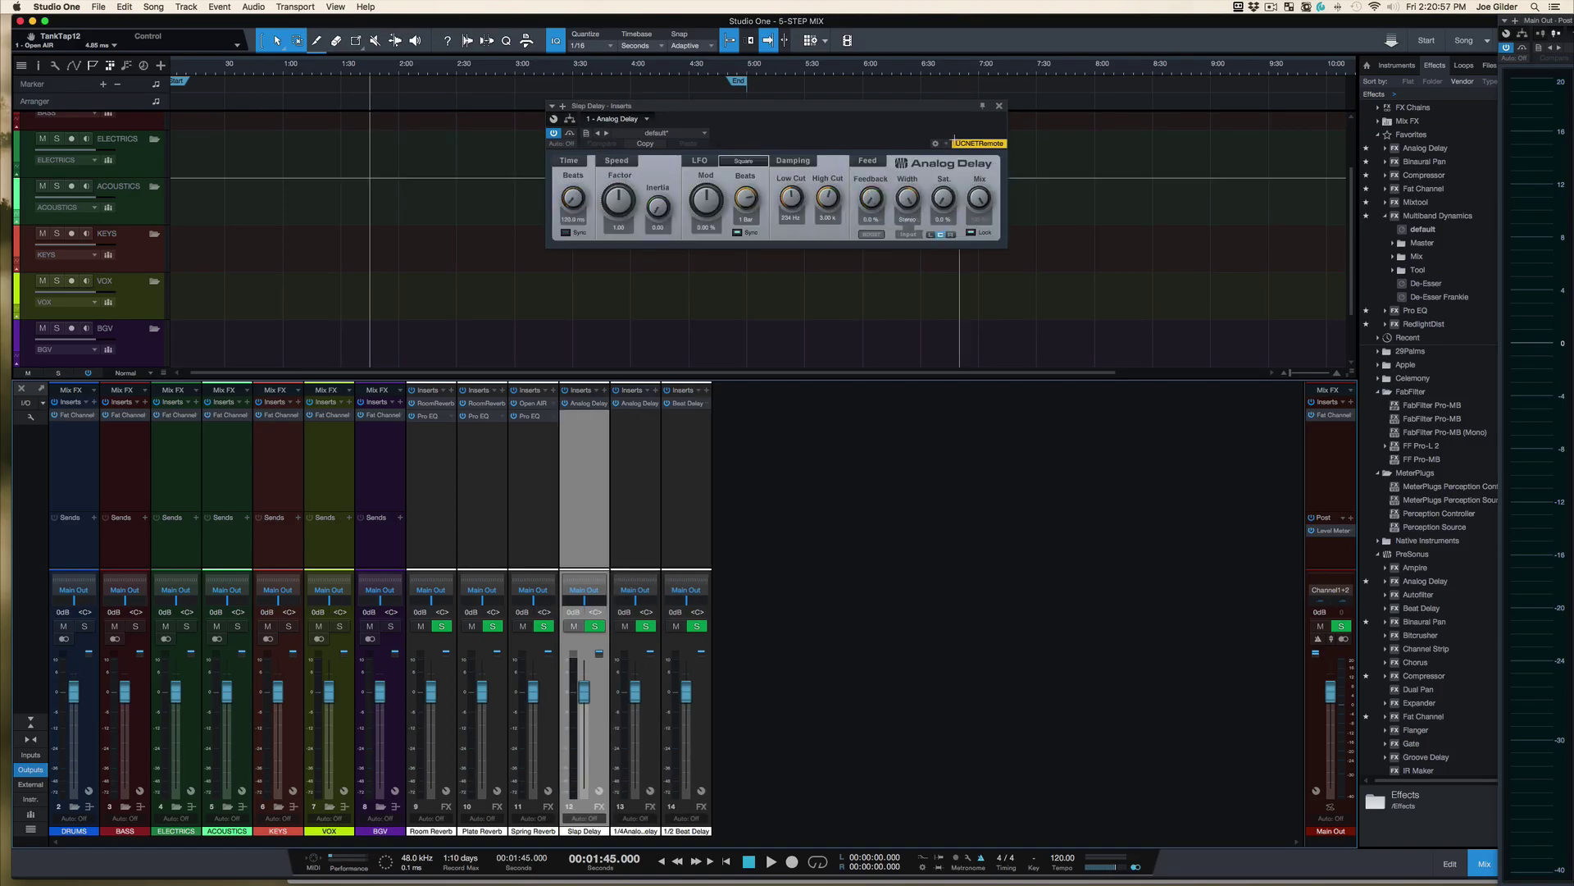
left_click(1000, 107)
left_click(686, 507)
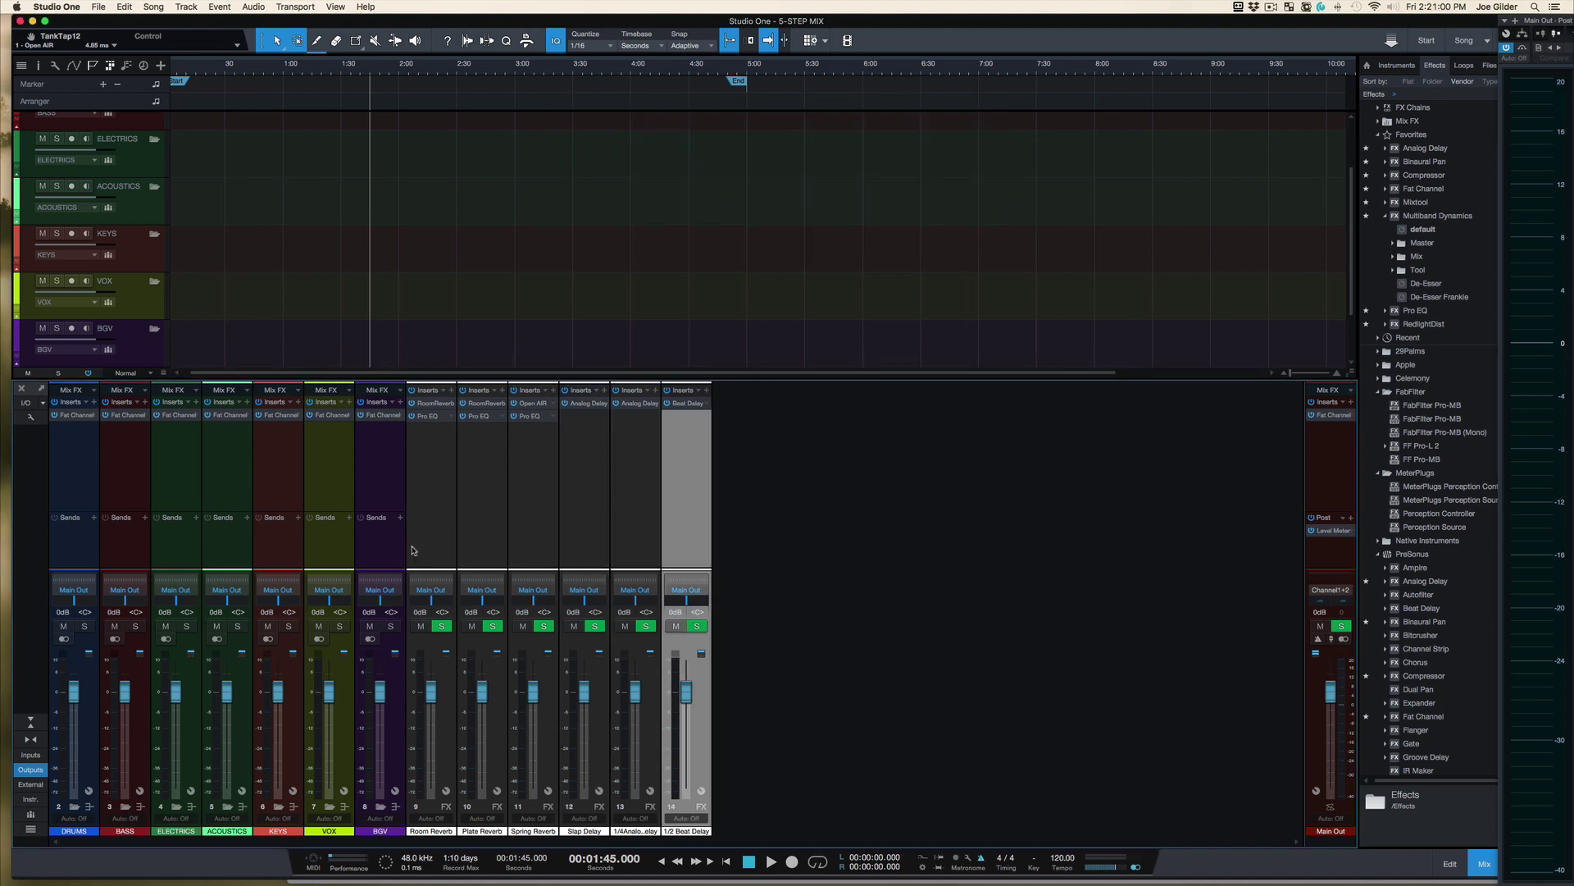
left_click(440, 539, "shift")
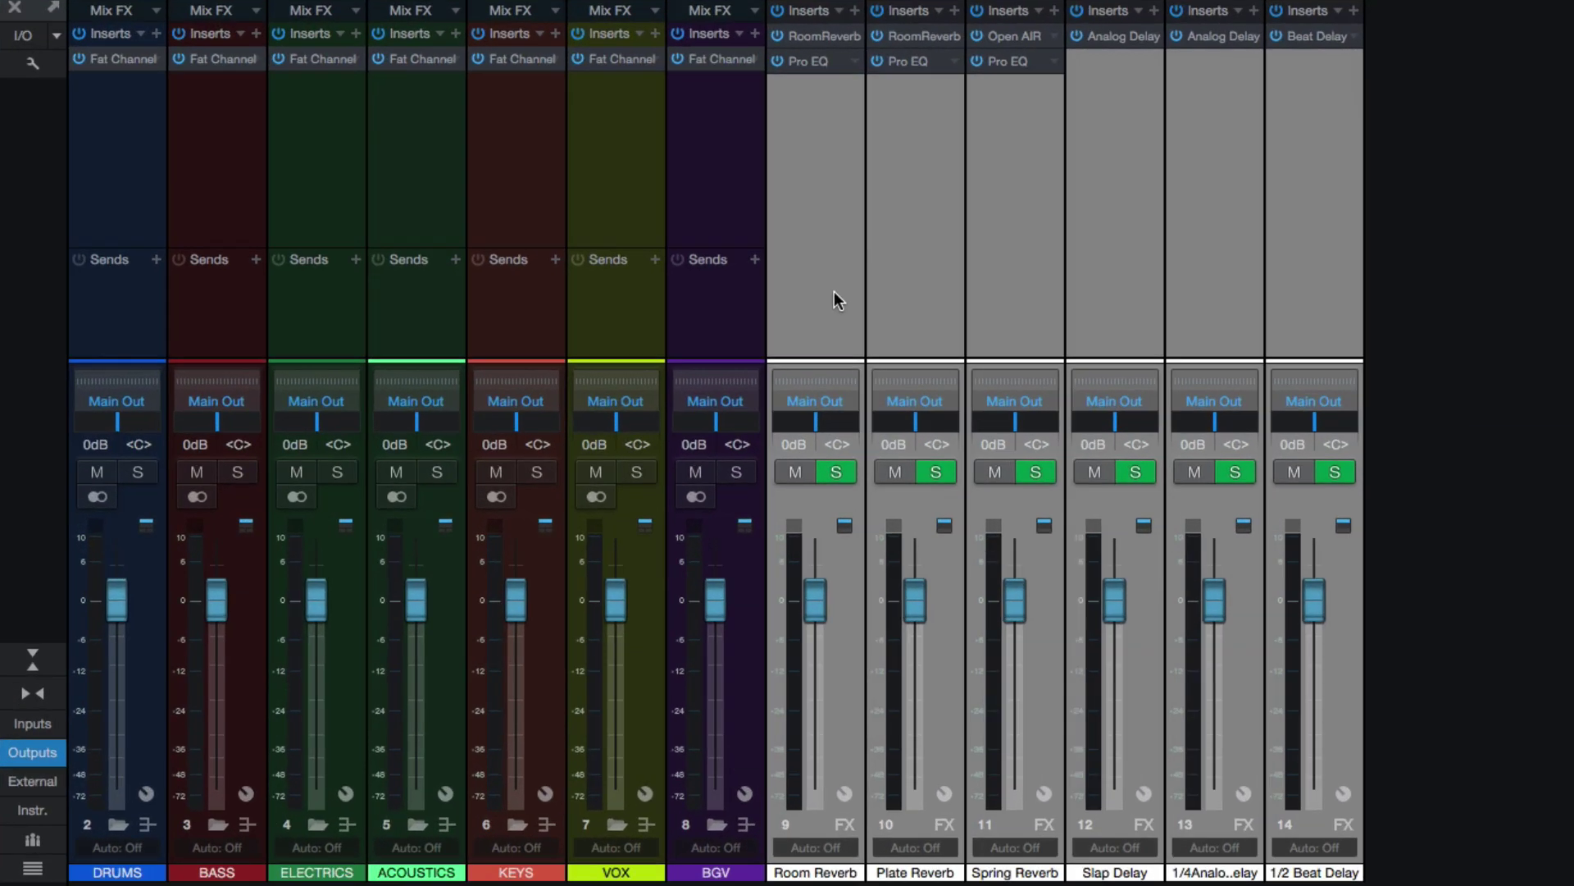
Add a Slap Delay send on the VOX channel, then remove it.
left_click(386, 540)
left_click(653, 310)
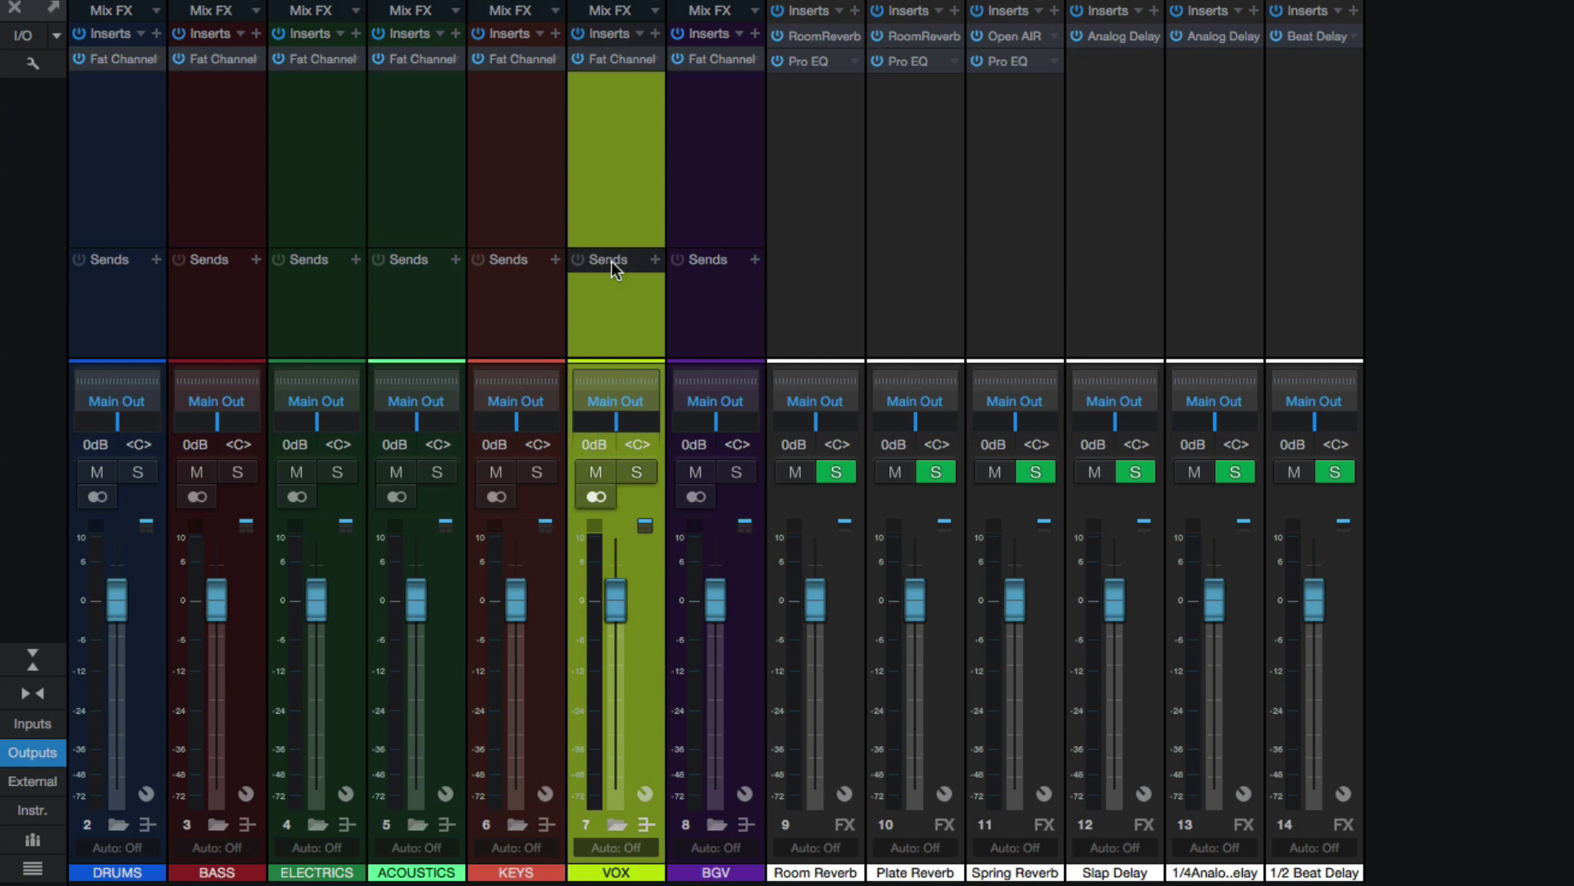
left_click(654, 261)
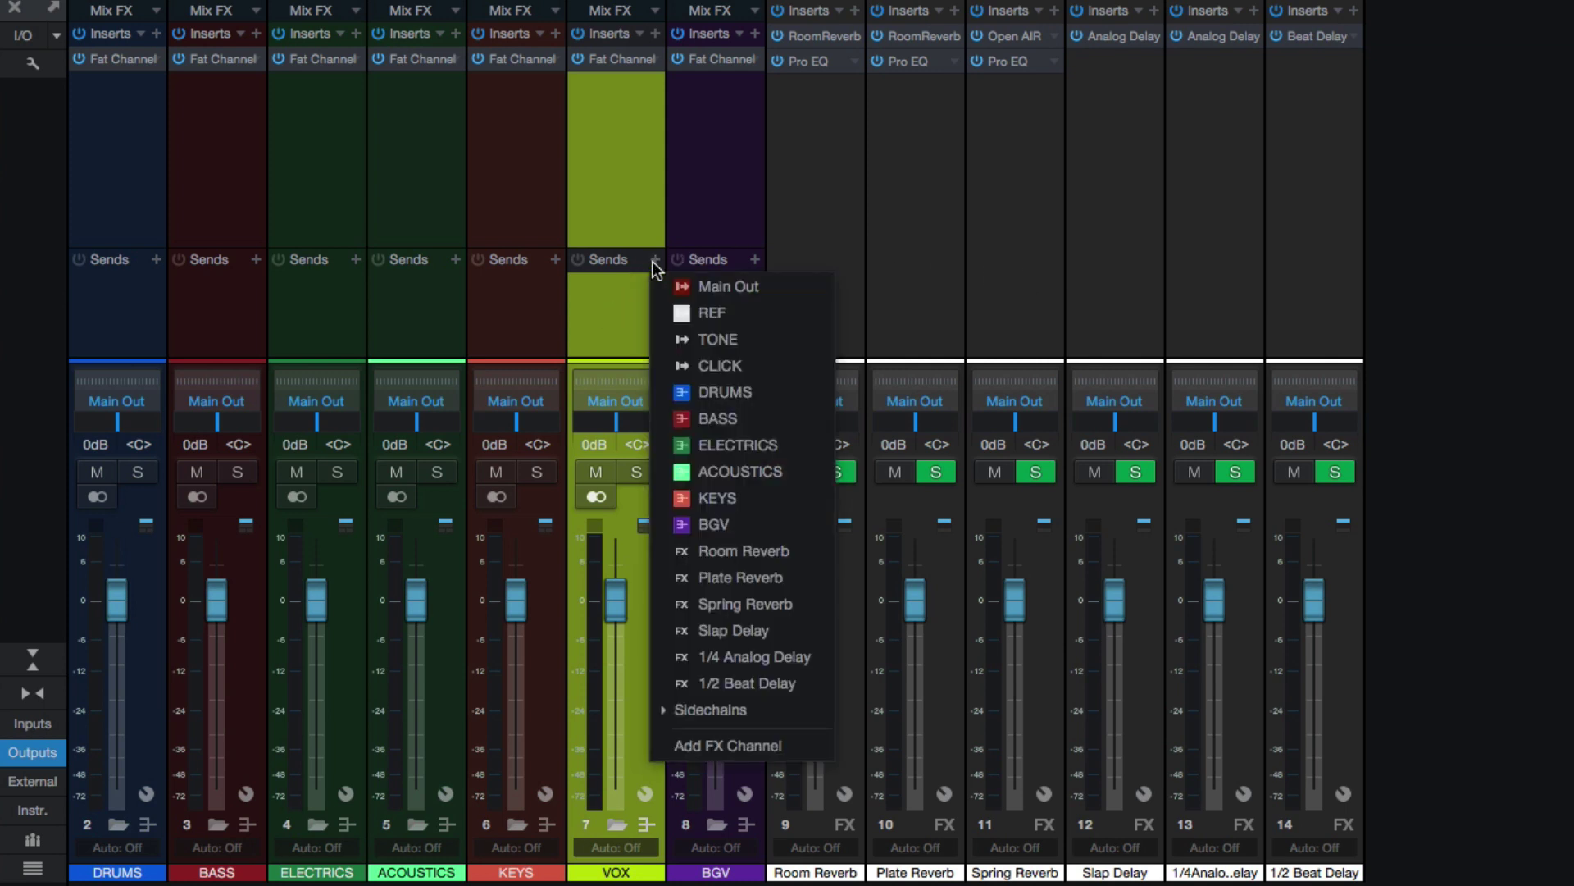
left_click(731, 628)
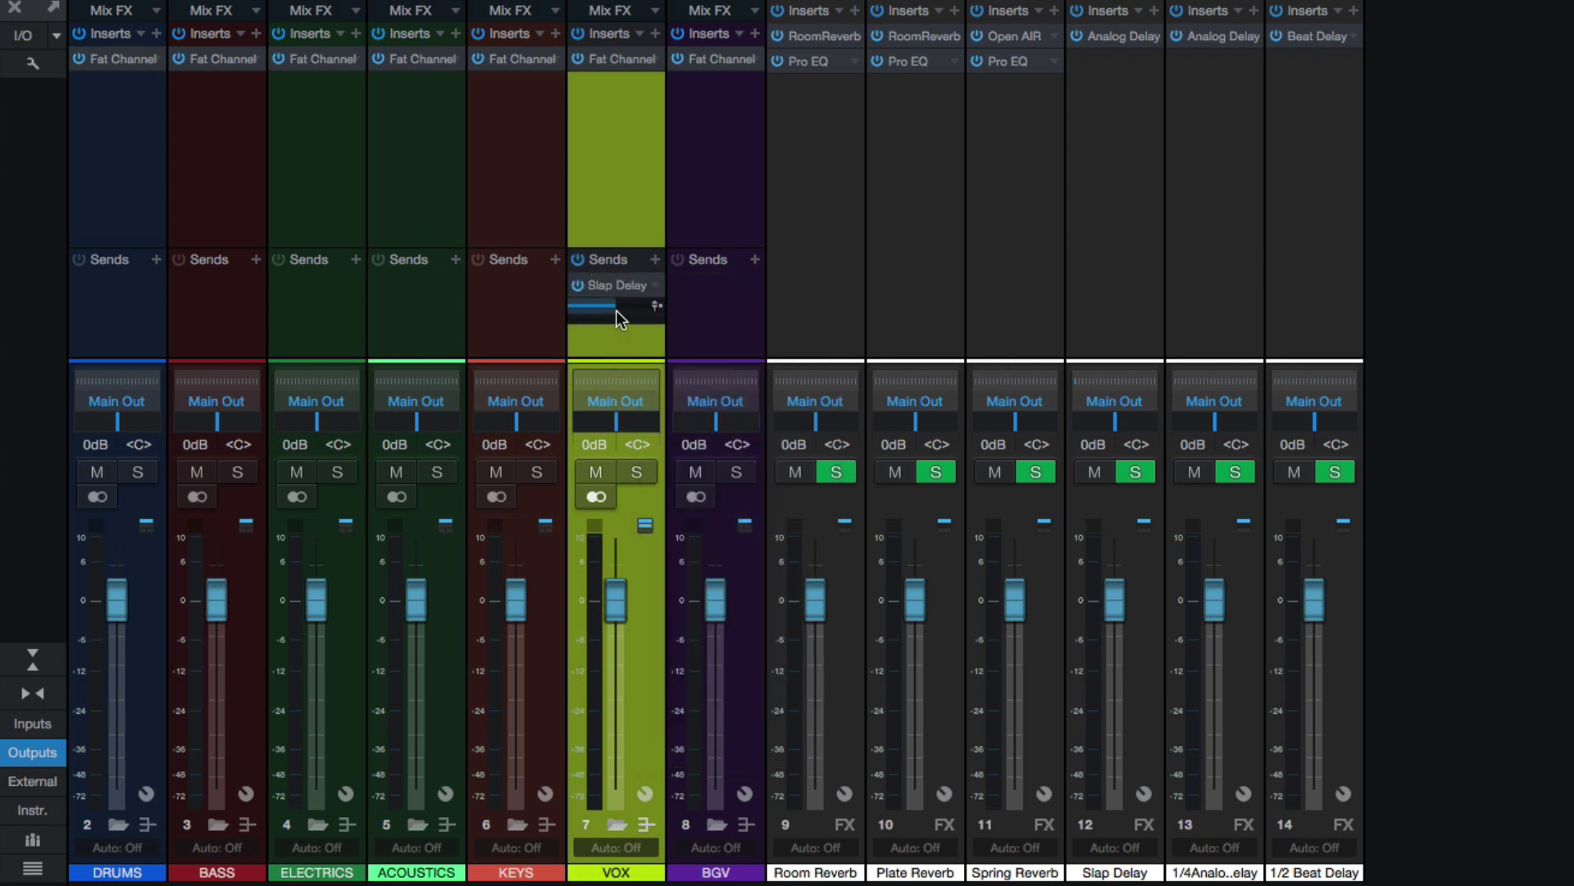
mouse_move(617, 310)
left_mouse_down()
mouse_move(633, 309)
mouse_move(597, 310)
mouse_move(614, 310)
left_mouse_up()
left_click(648, 284)
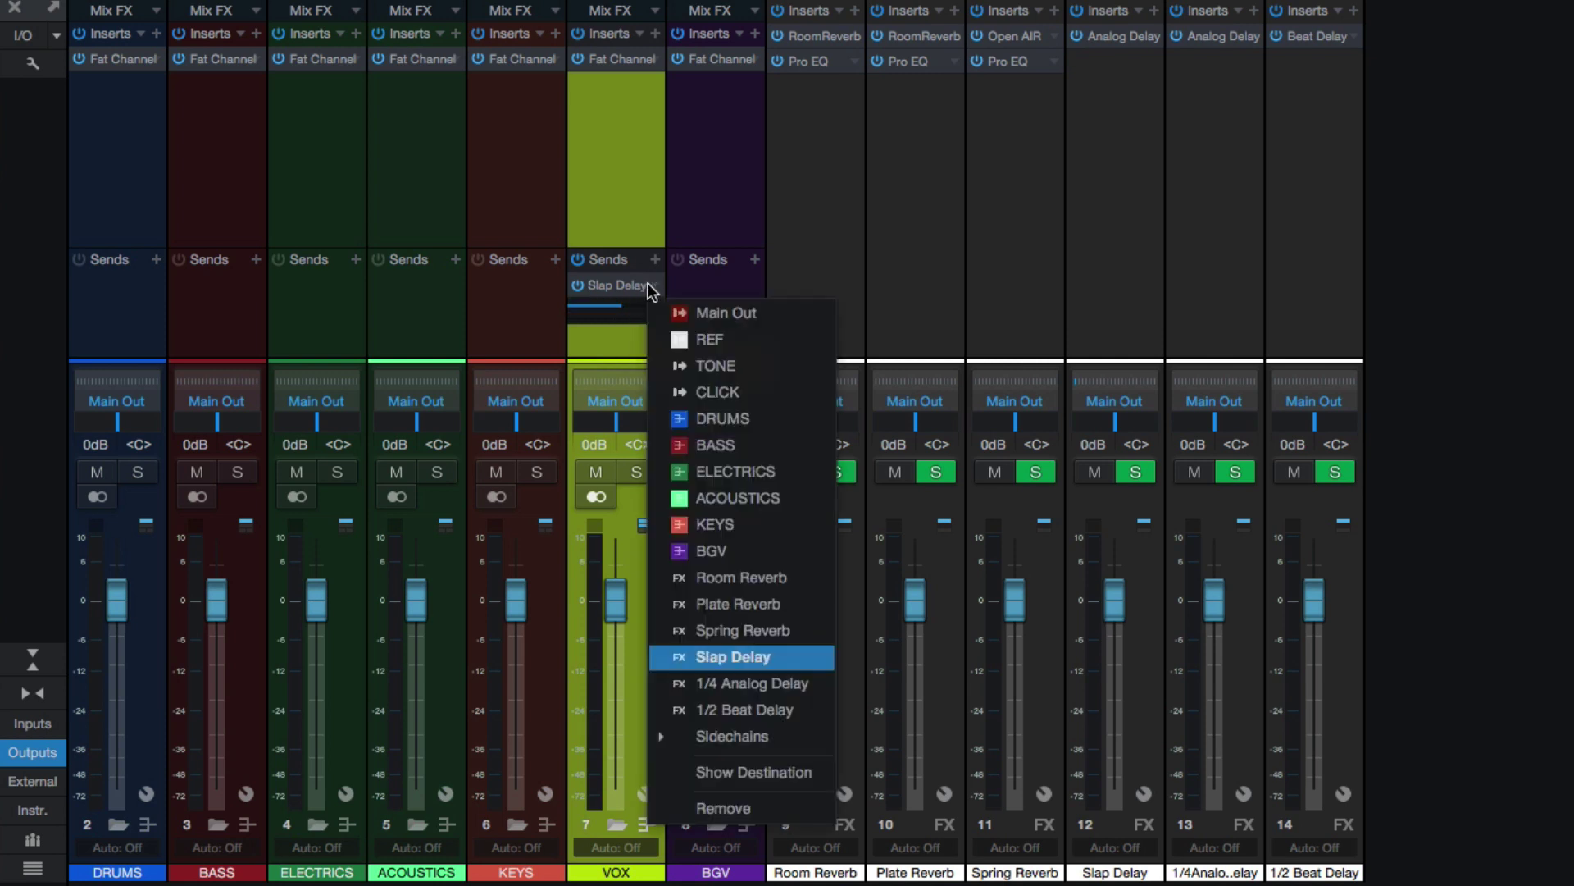
left_click(721, 801)
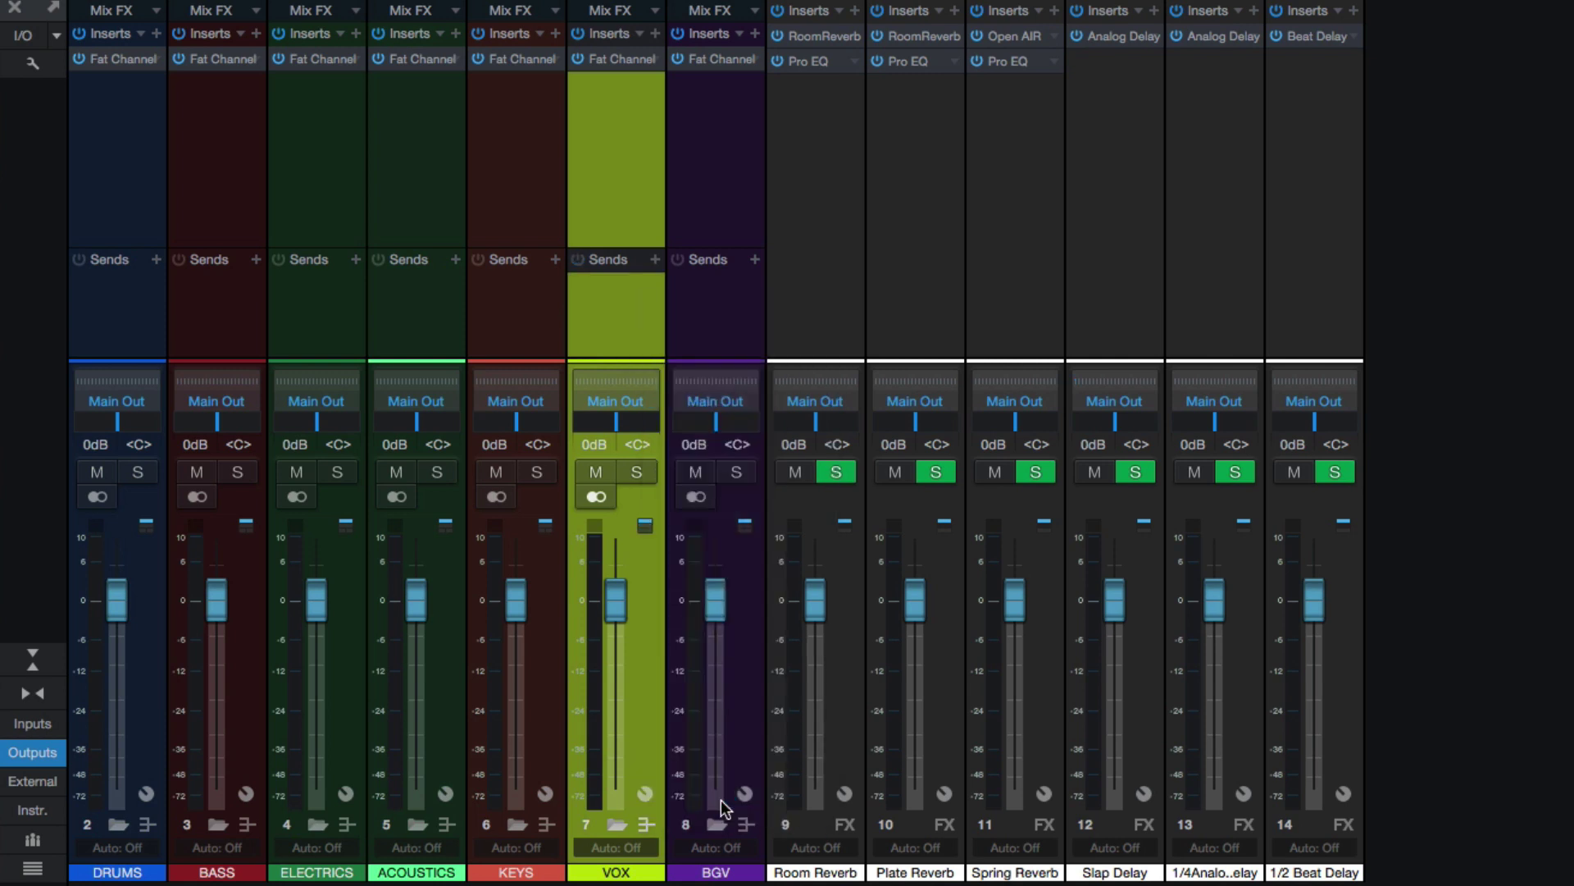
Send VOX to the Spring Reverb channel and turn that send down.
left_click(722, 319)
left_click(653, 259)
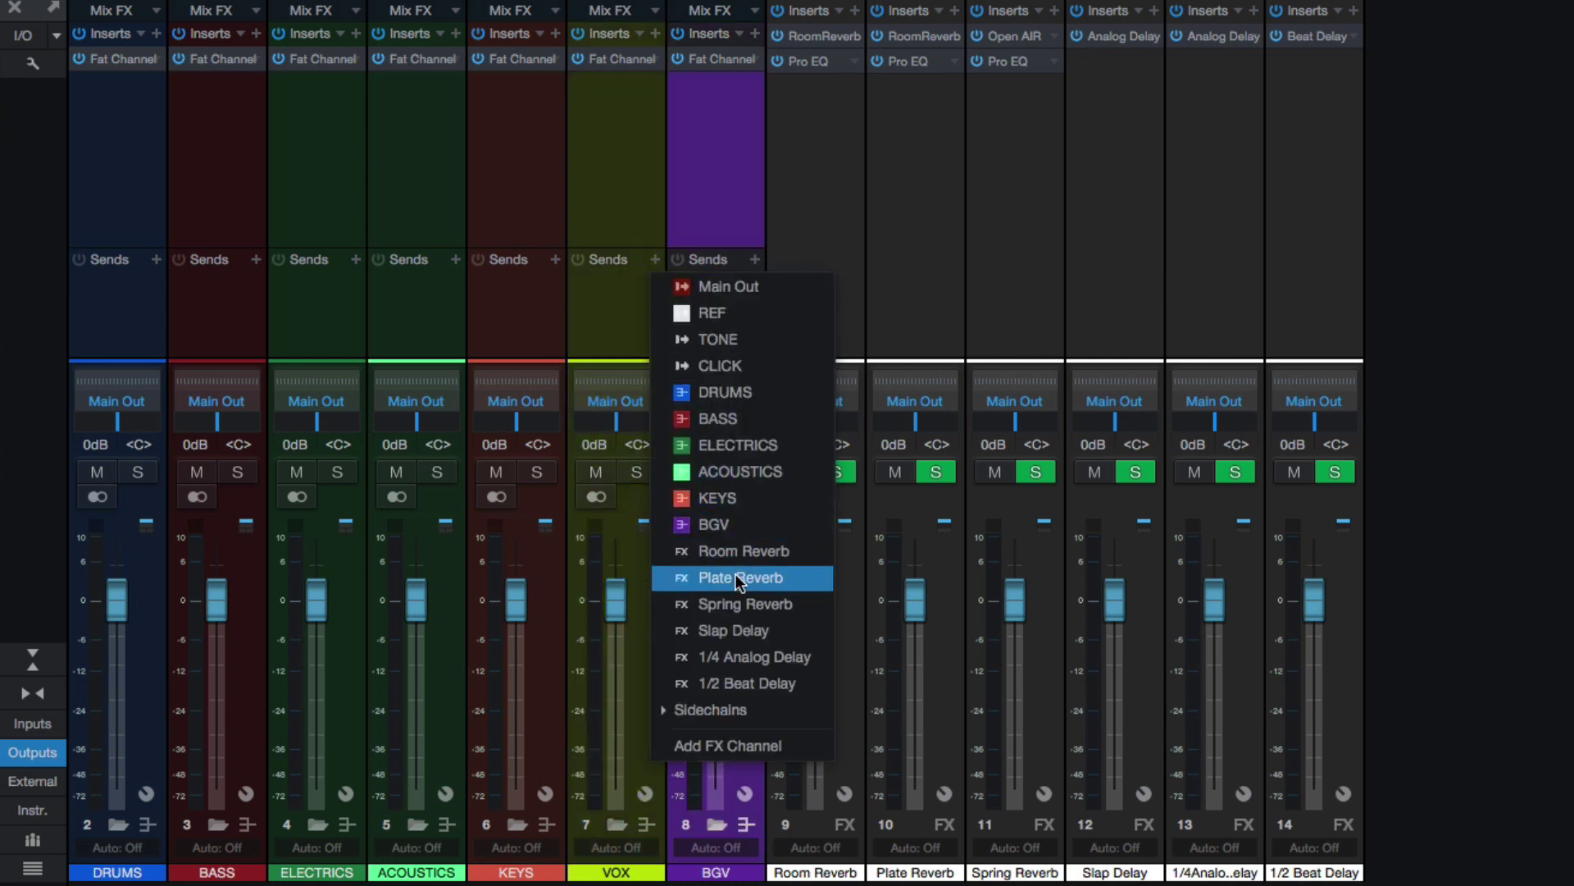
left_click(737, 602)
left_click_drag(621, 303, 596, 303)
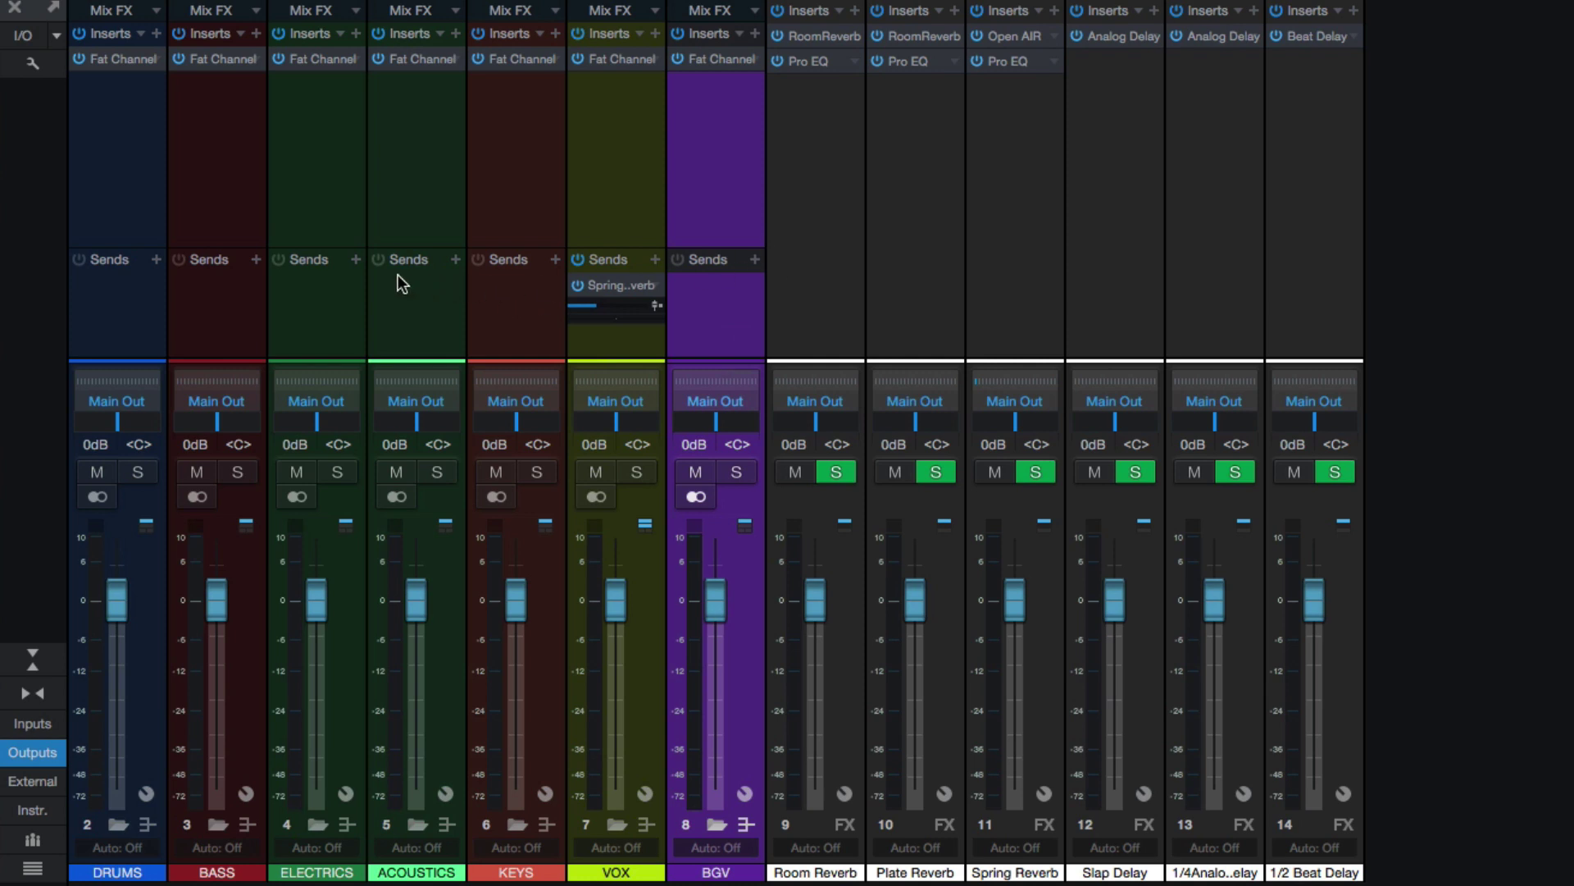
Add Spring Reverb sends on the ELECTRICS and KEYS channels.
left_click(355, 260)
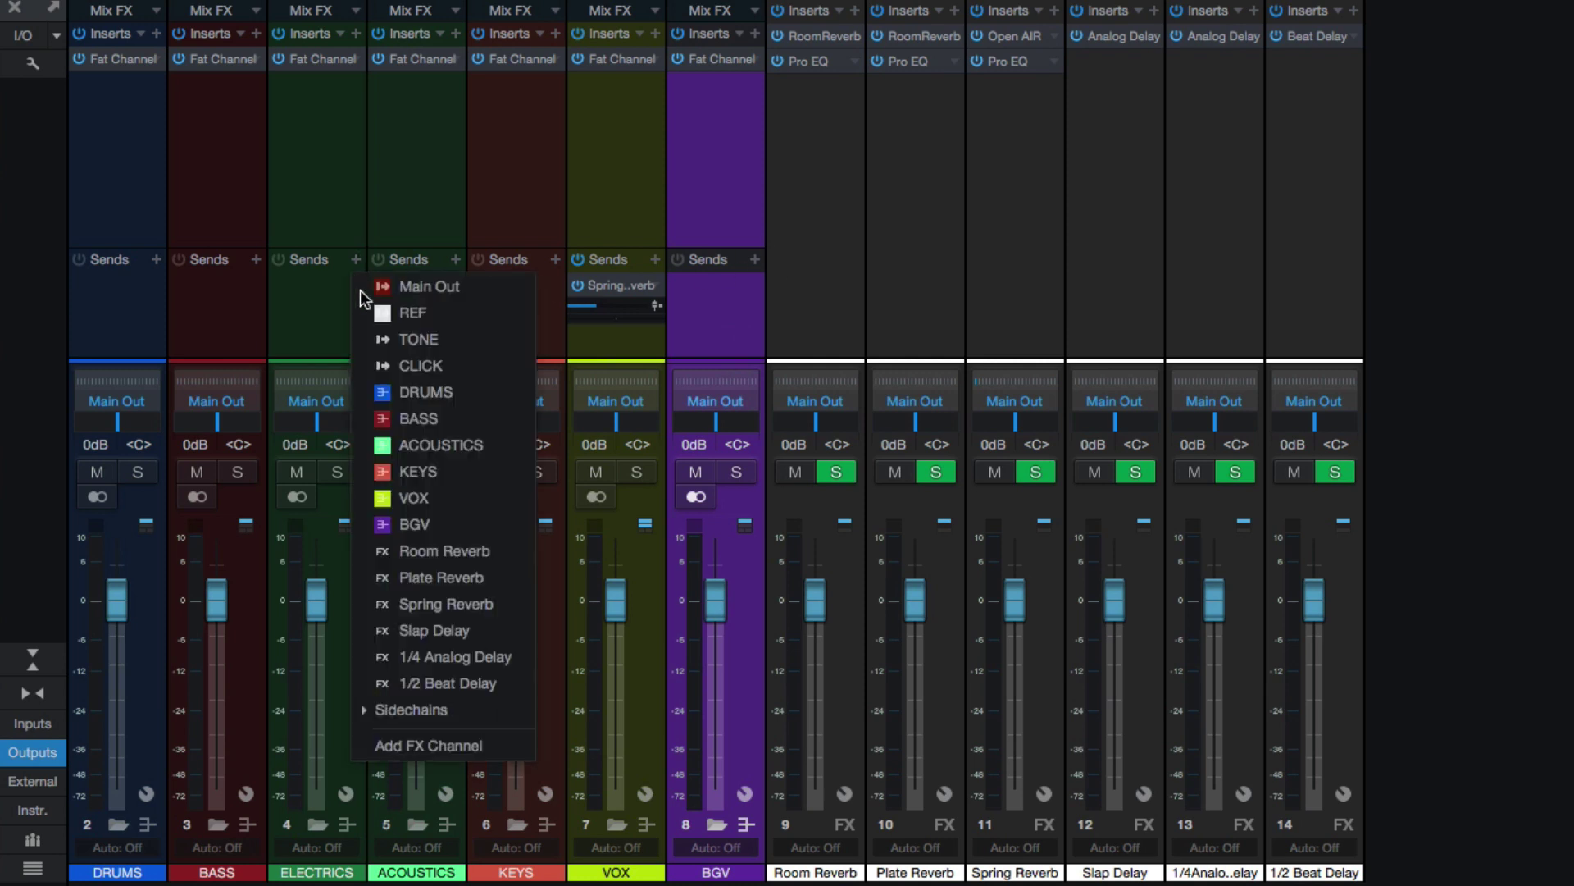
left_click(460, 604)
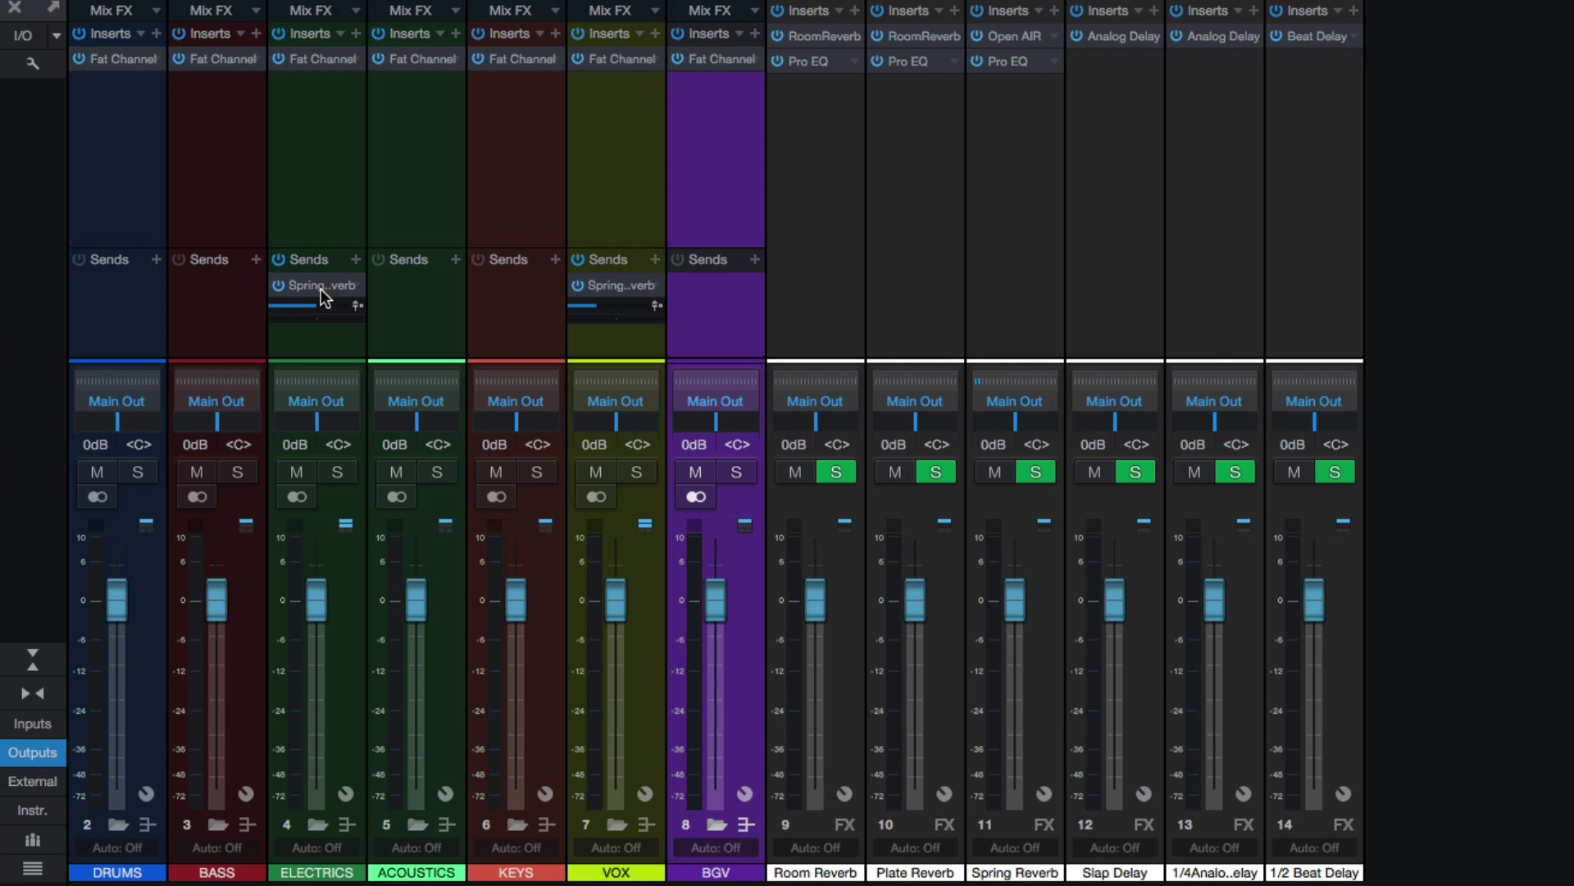
left_click(555, 259)
left_click(648, 425)
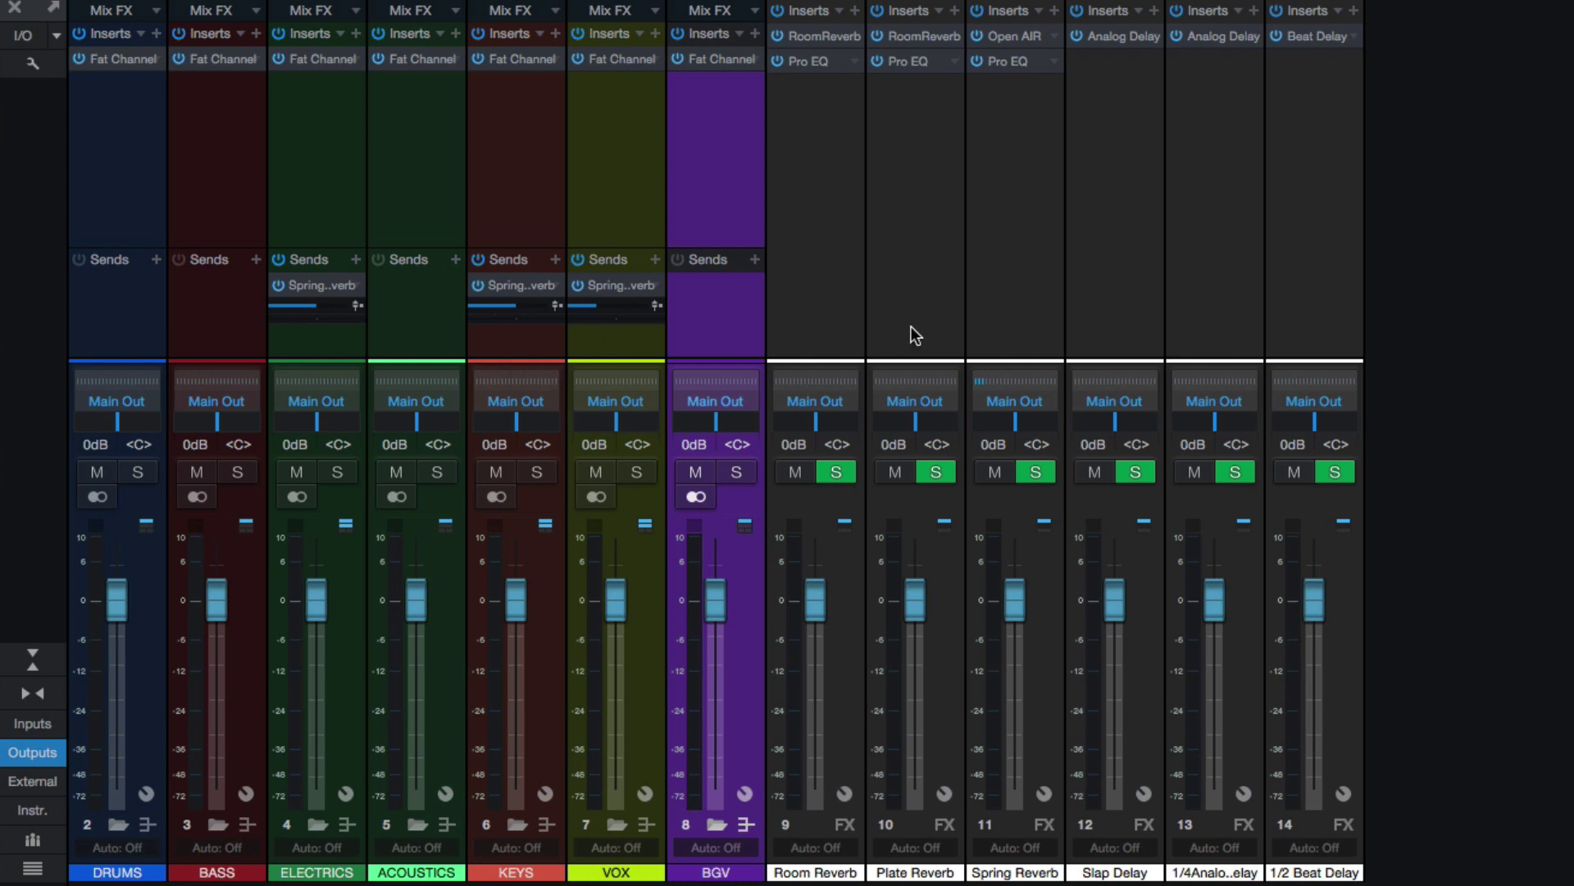
left_click(1085, 188)
left_click(1041, 188)
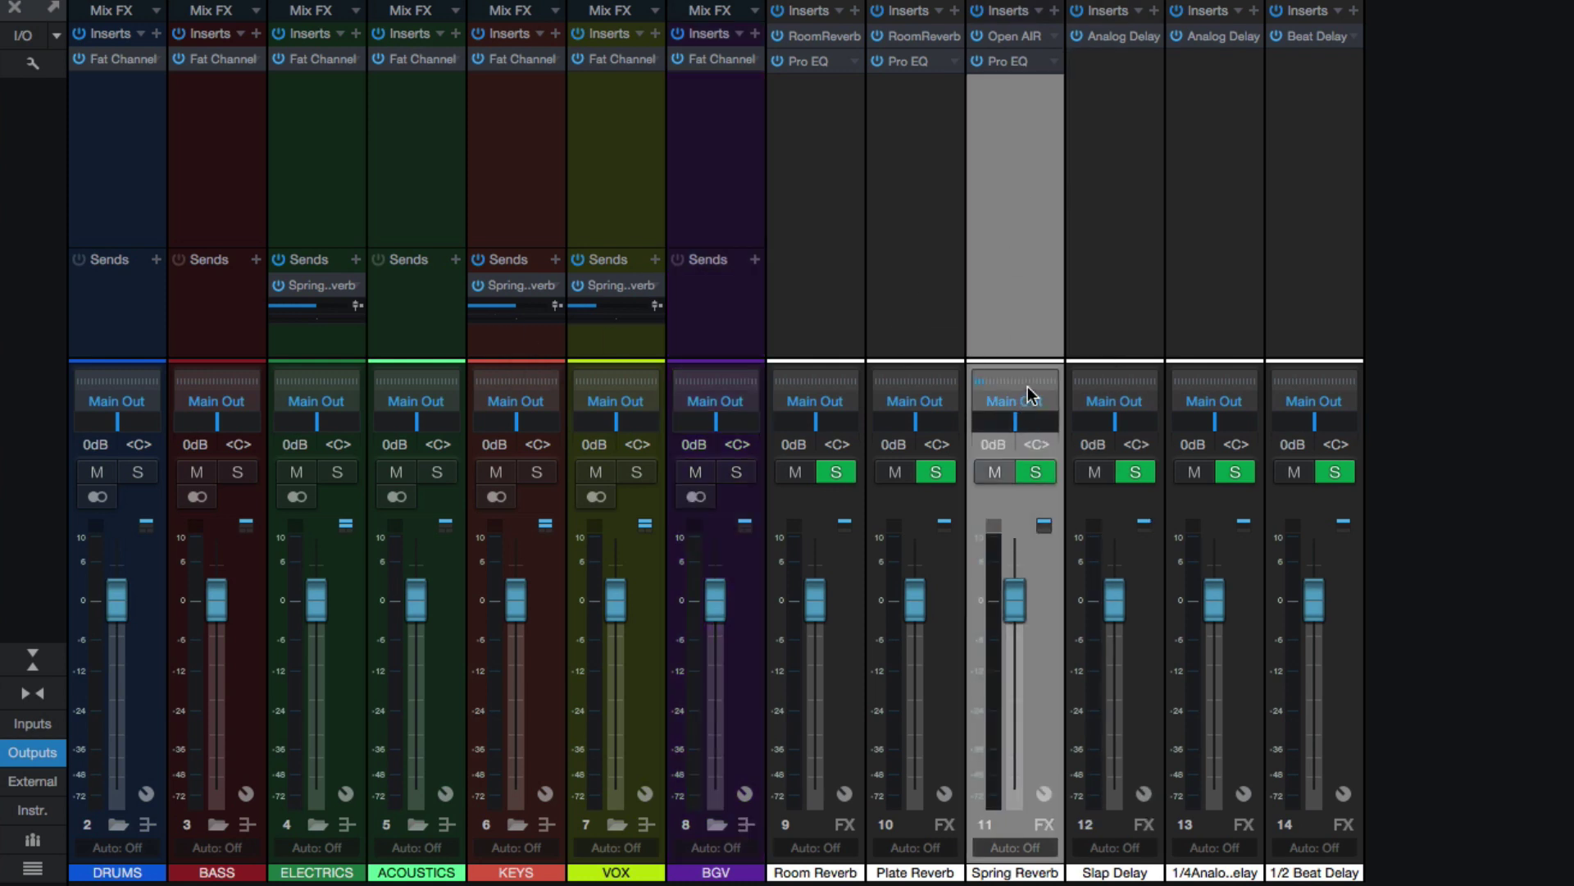
Show the Pro EQ curve previews on the Room, Plate and Spring Reverb channels.
left_click(816, 61)
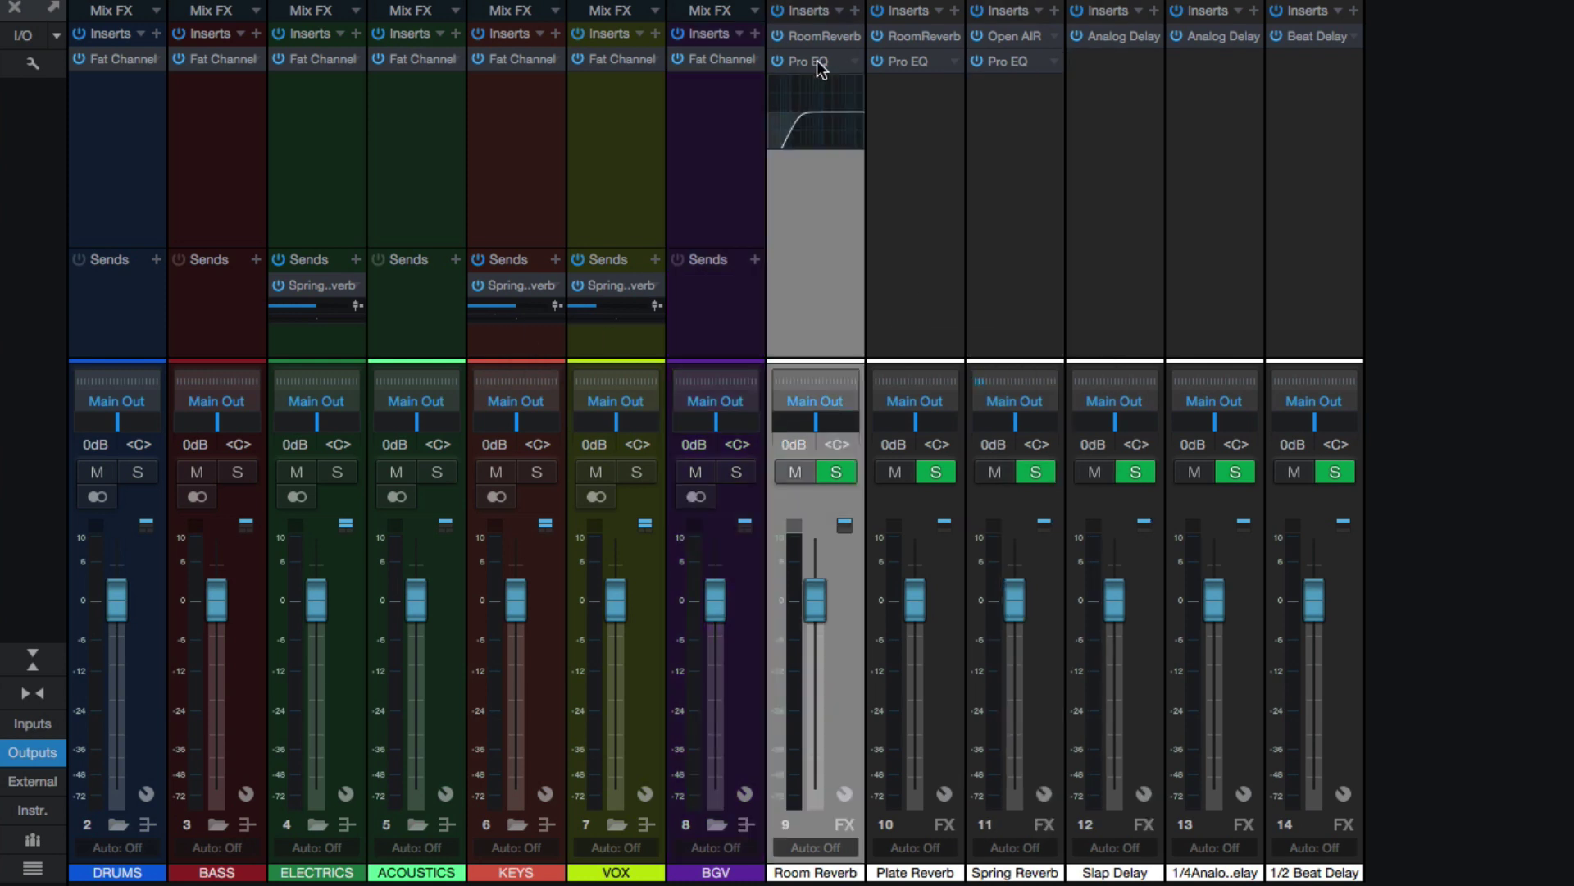
left_click(906, 63)
left_click(1017, 63)
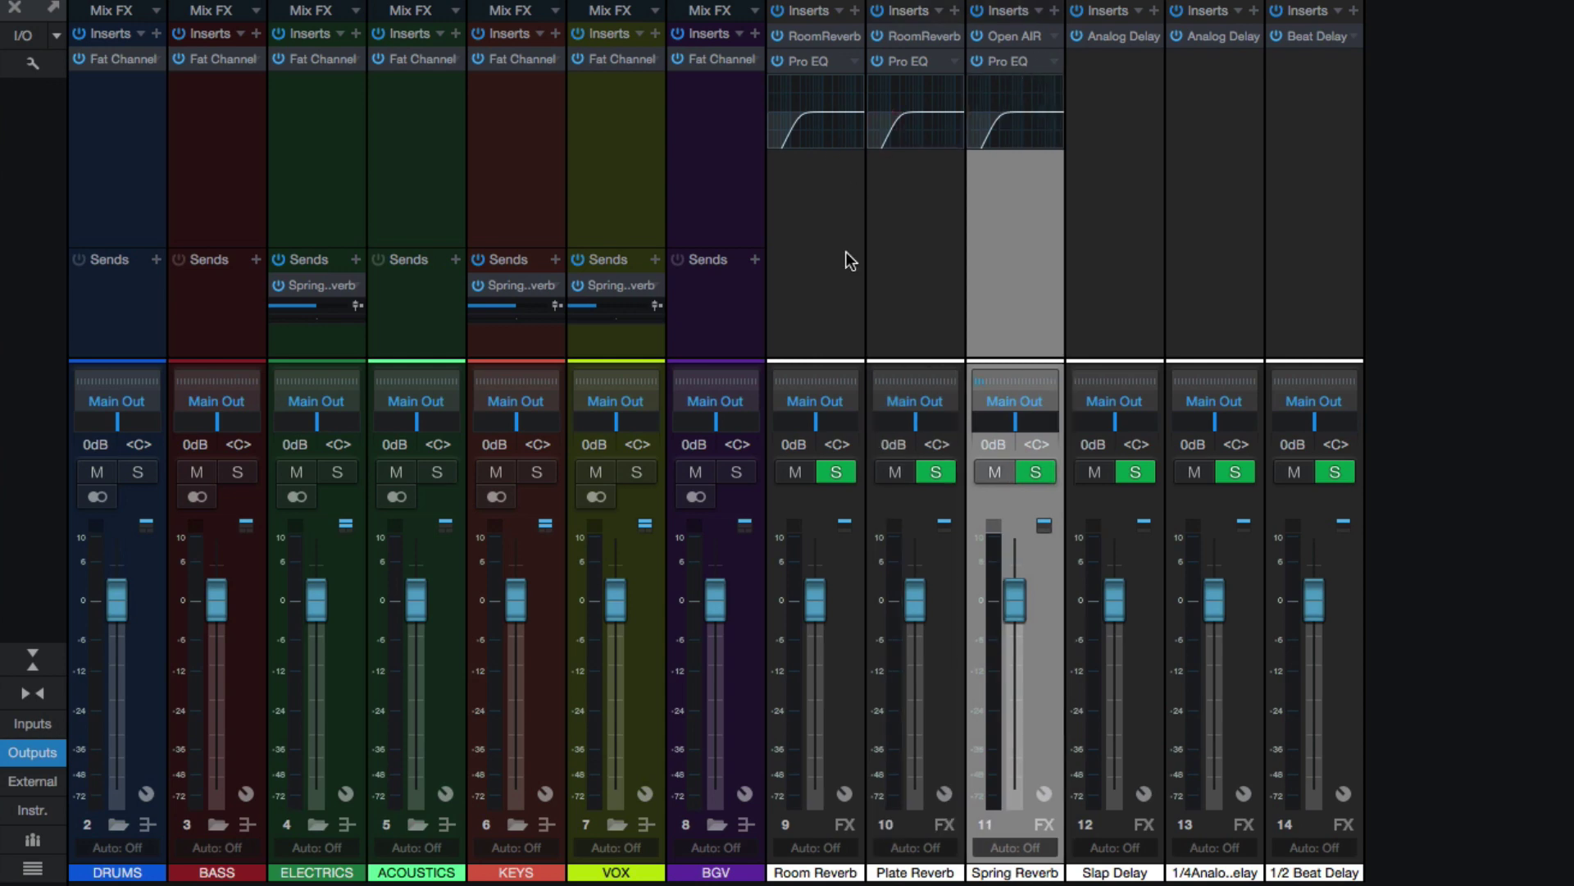
left_click(891, 336)
left_click(755, 300)
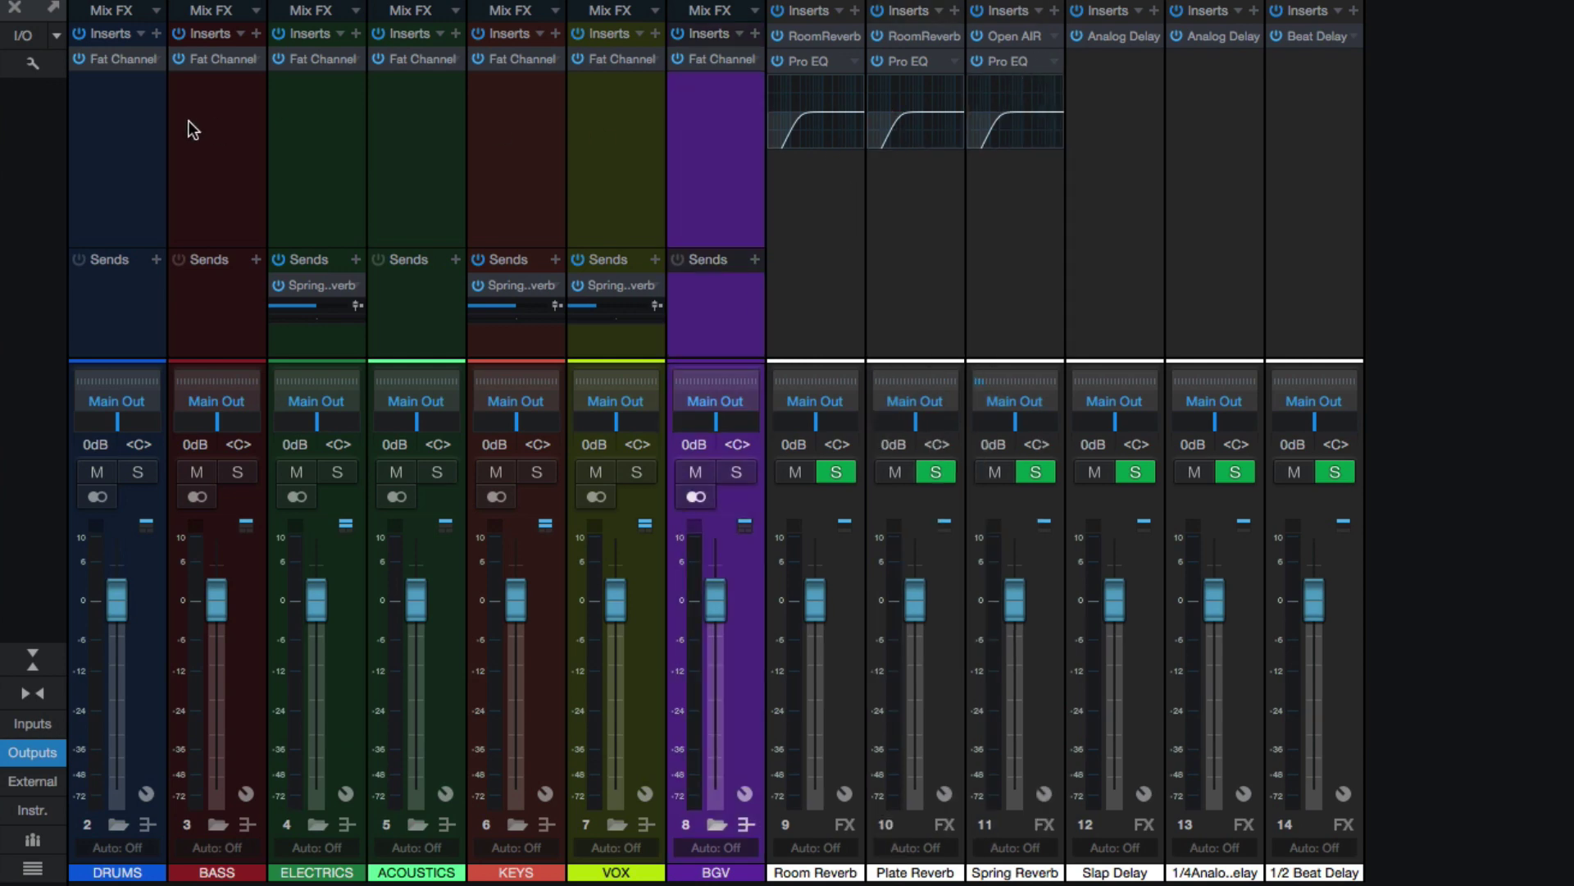
Open the DRUMS Fat Channel and view each bus's settings from BASS through BGV.
left_click(96, 92)
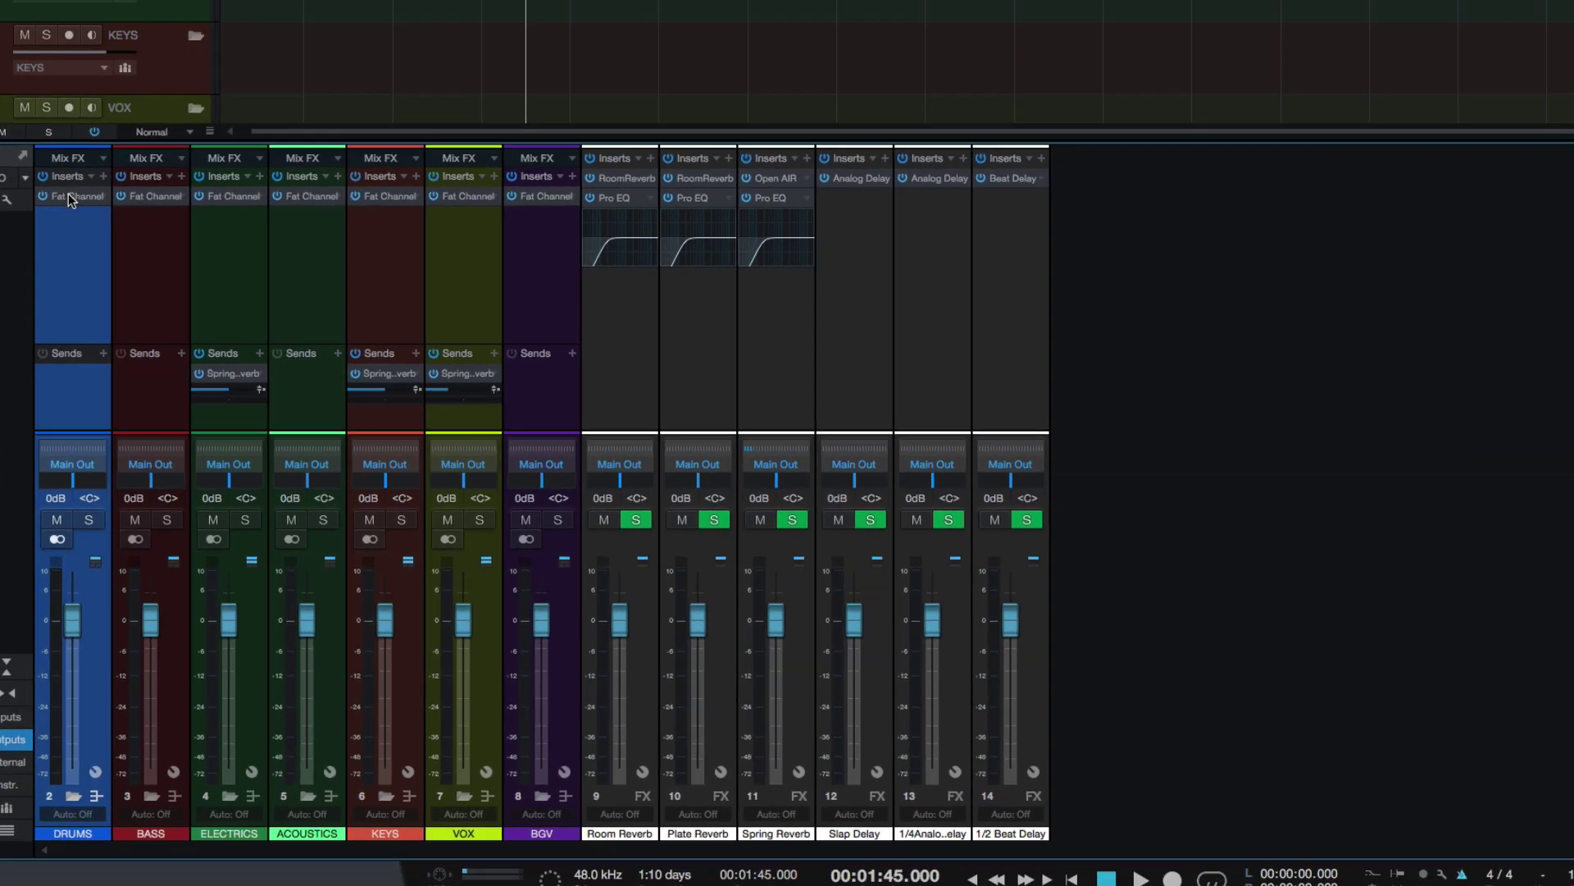
left_click(68, 195)
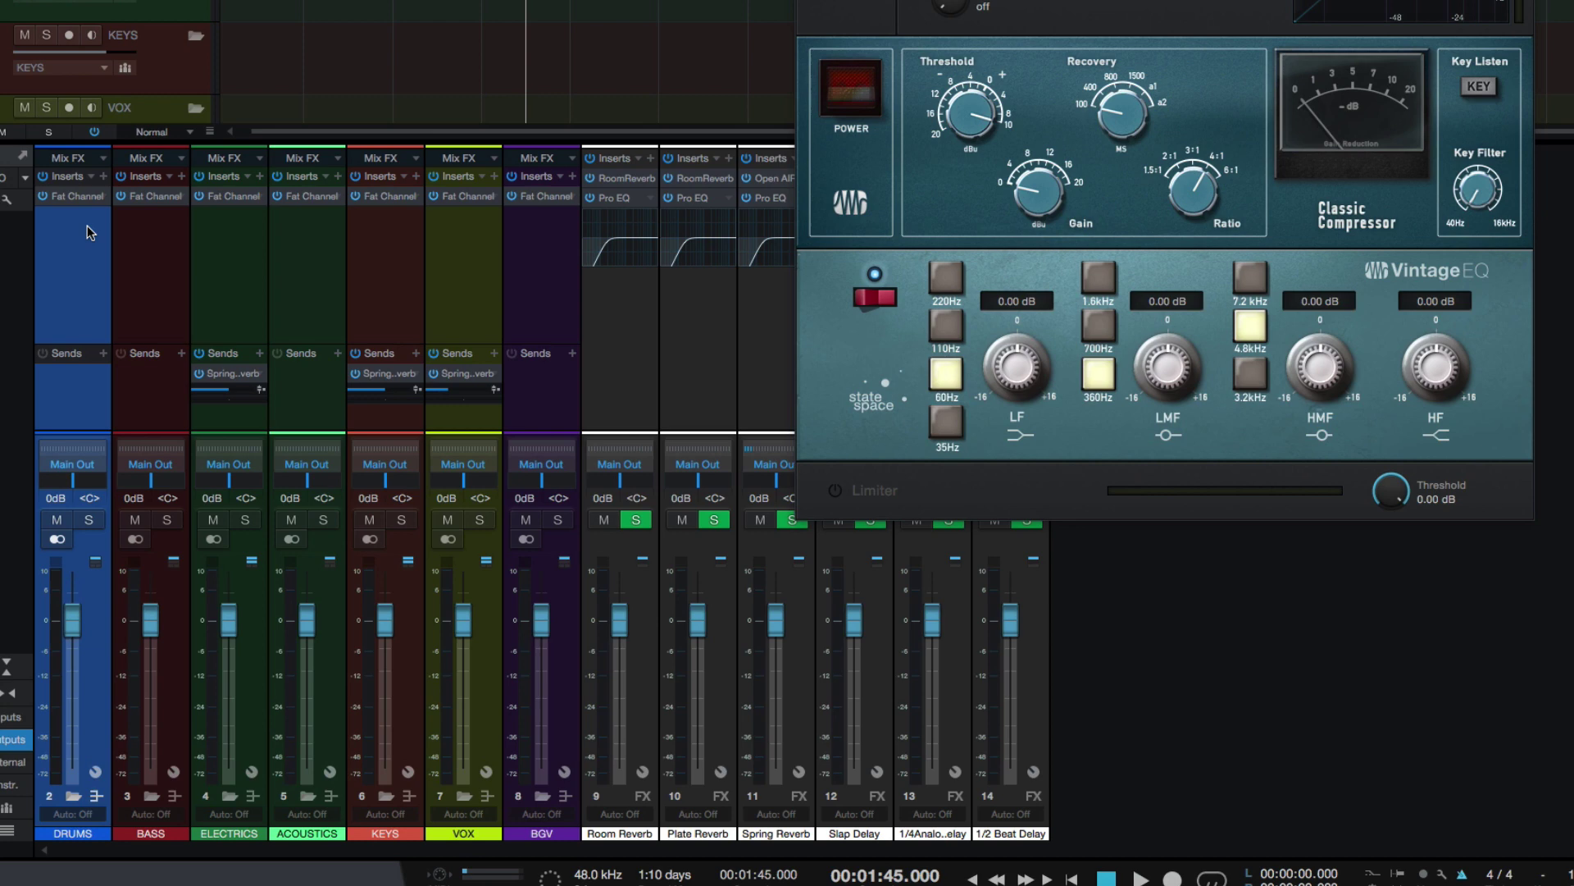
left_click(143, 263)
left_click(236, 287)
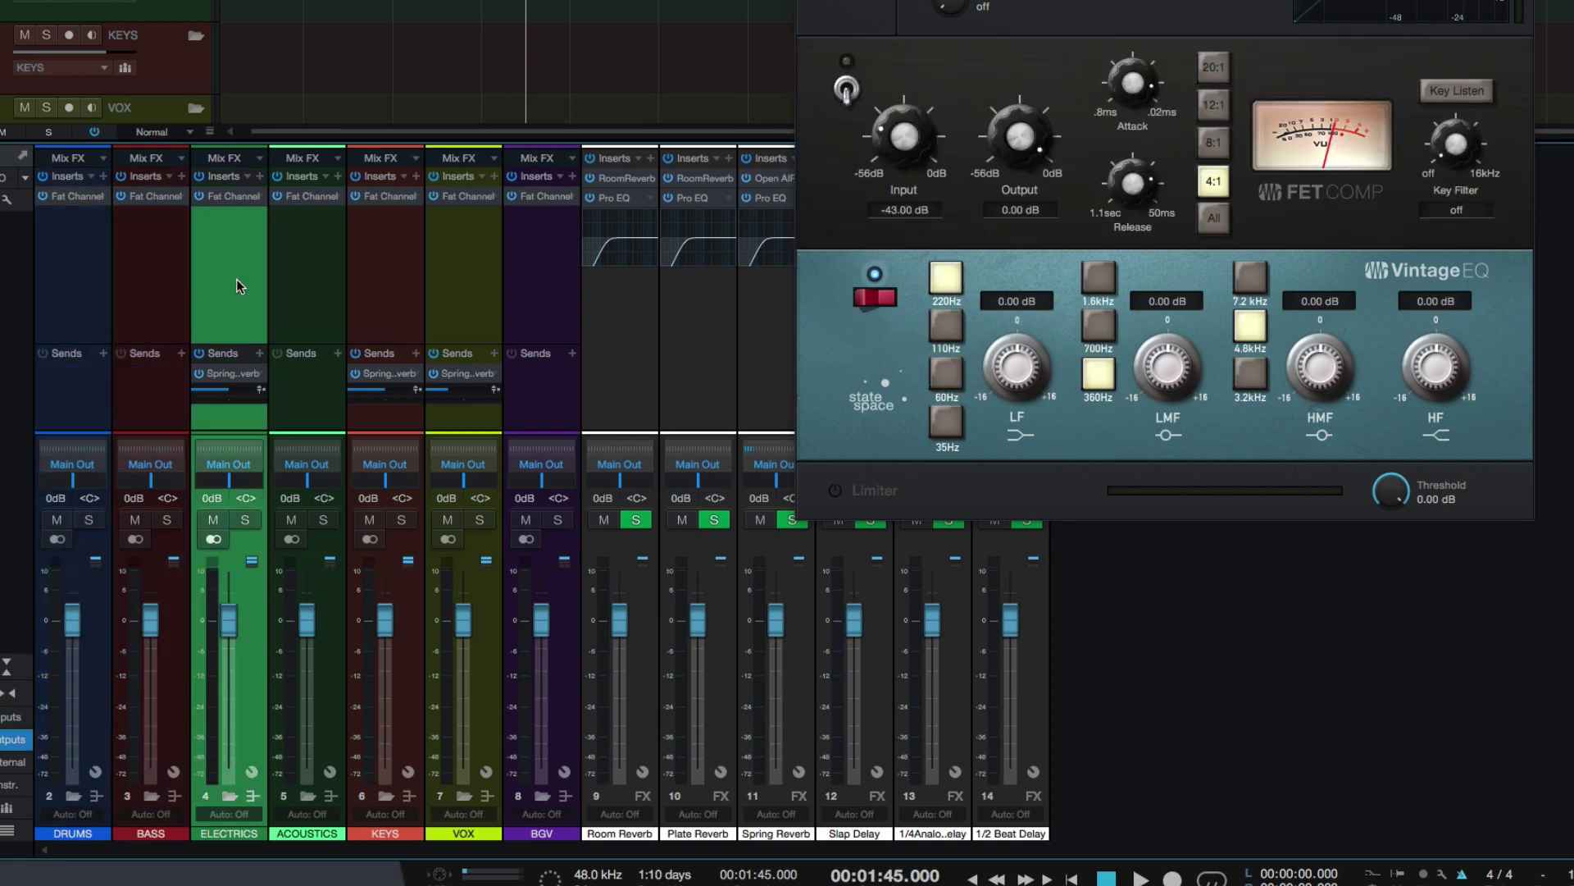
left_click(180, 302)
left_click(228, 309)
left_click(291, 305)
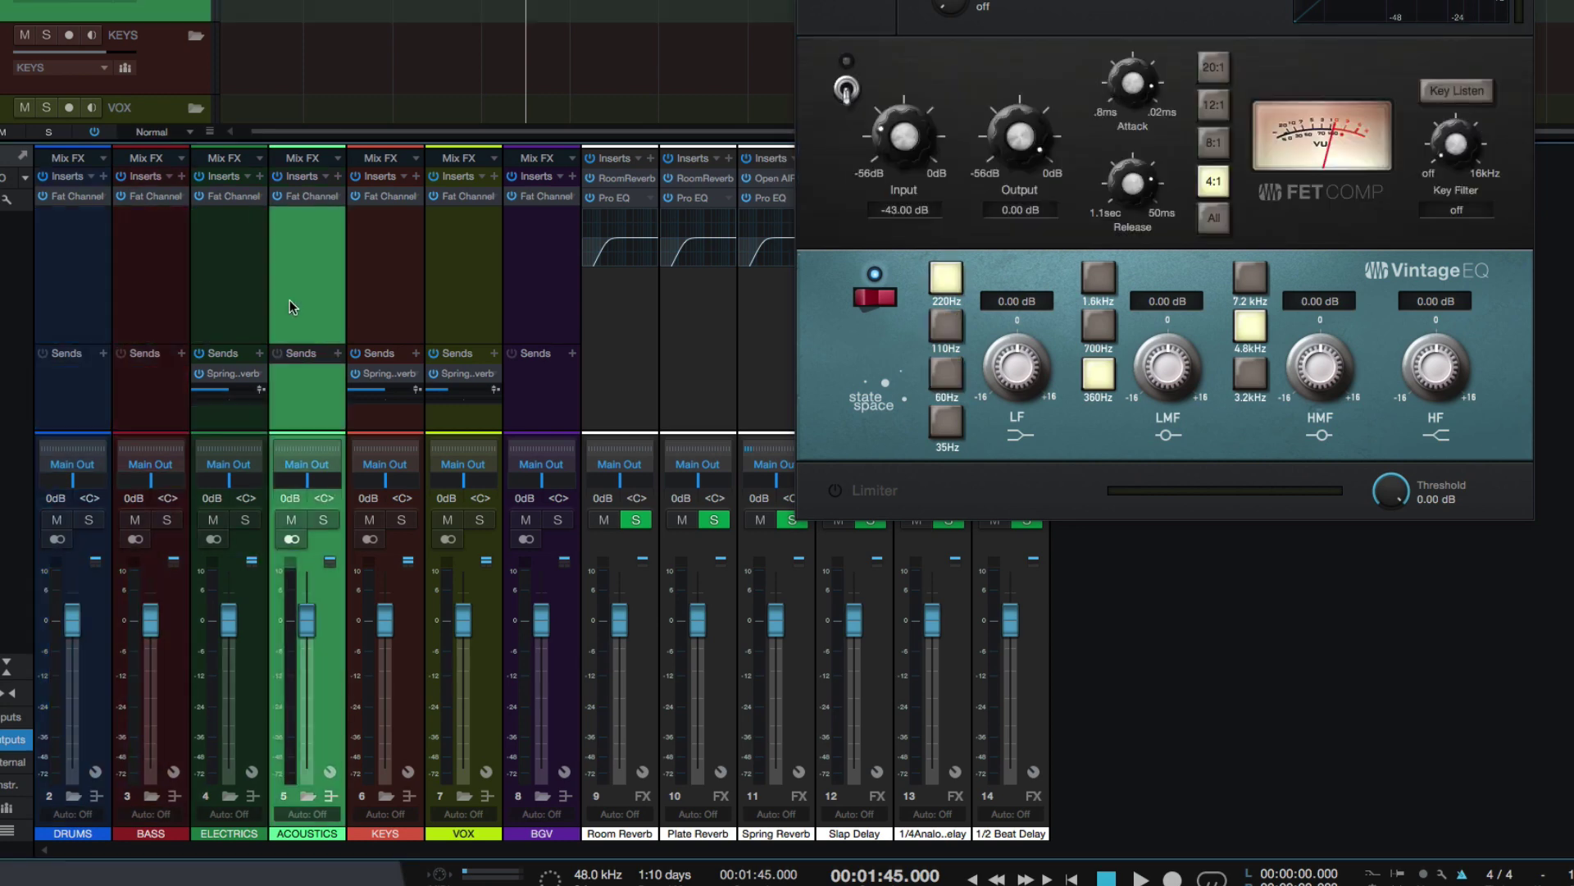
left_click(402, 306)
left_click(454, 302)
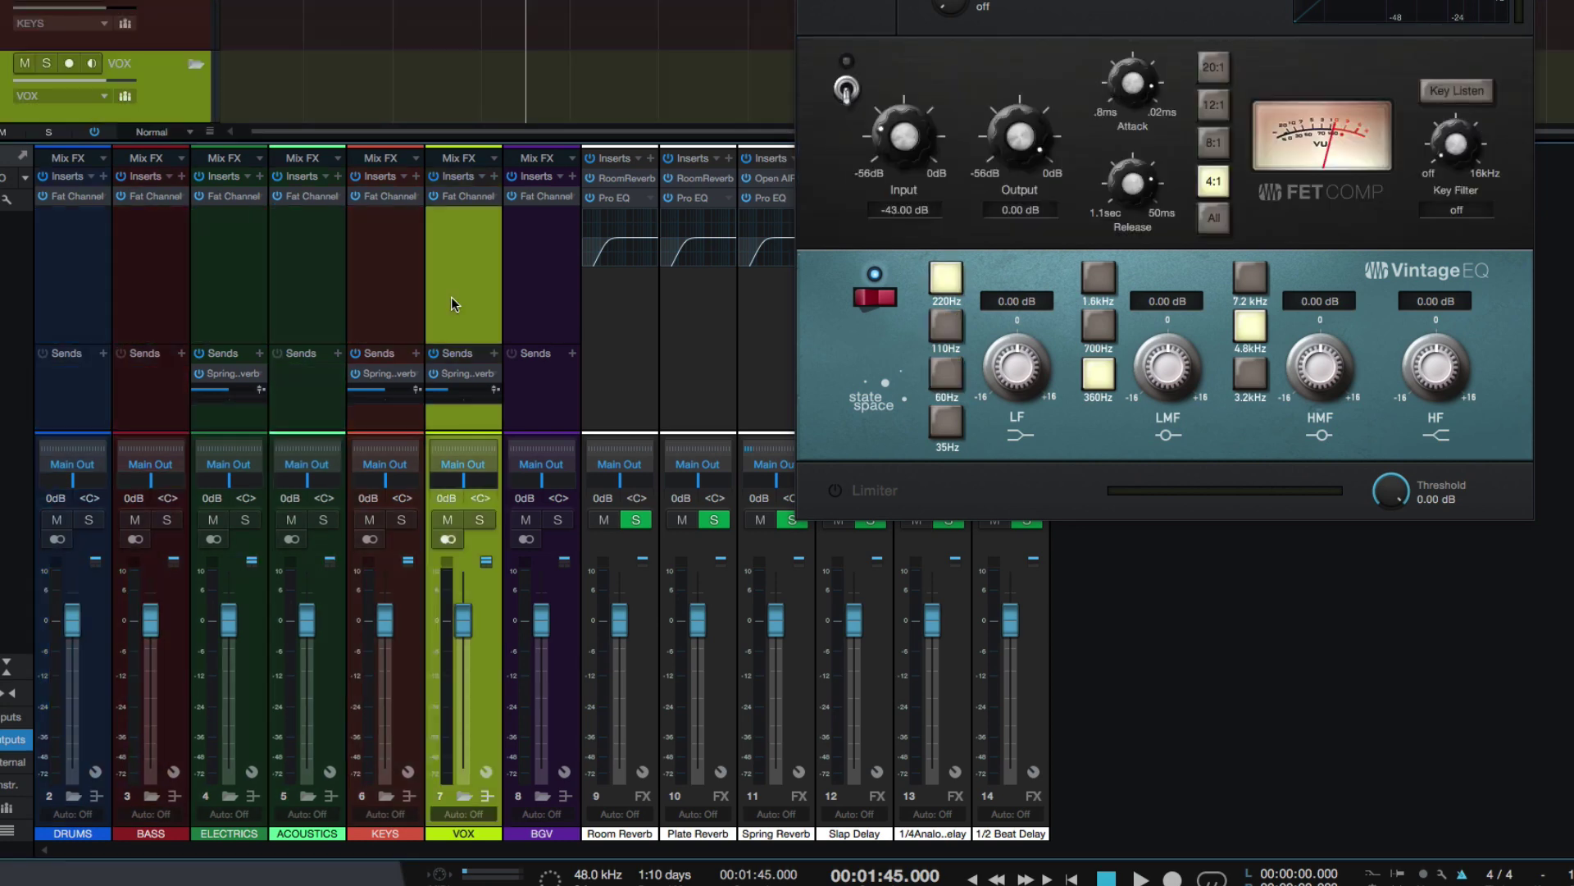
left_click(528, 302)
Review the KEYS-to-DRUMS and Main Out Fat Channel settings, then close the window.
left_click(374, 309)
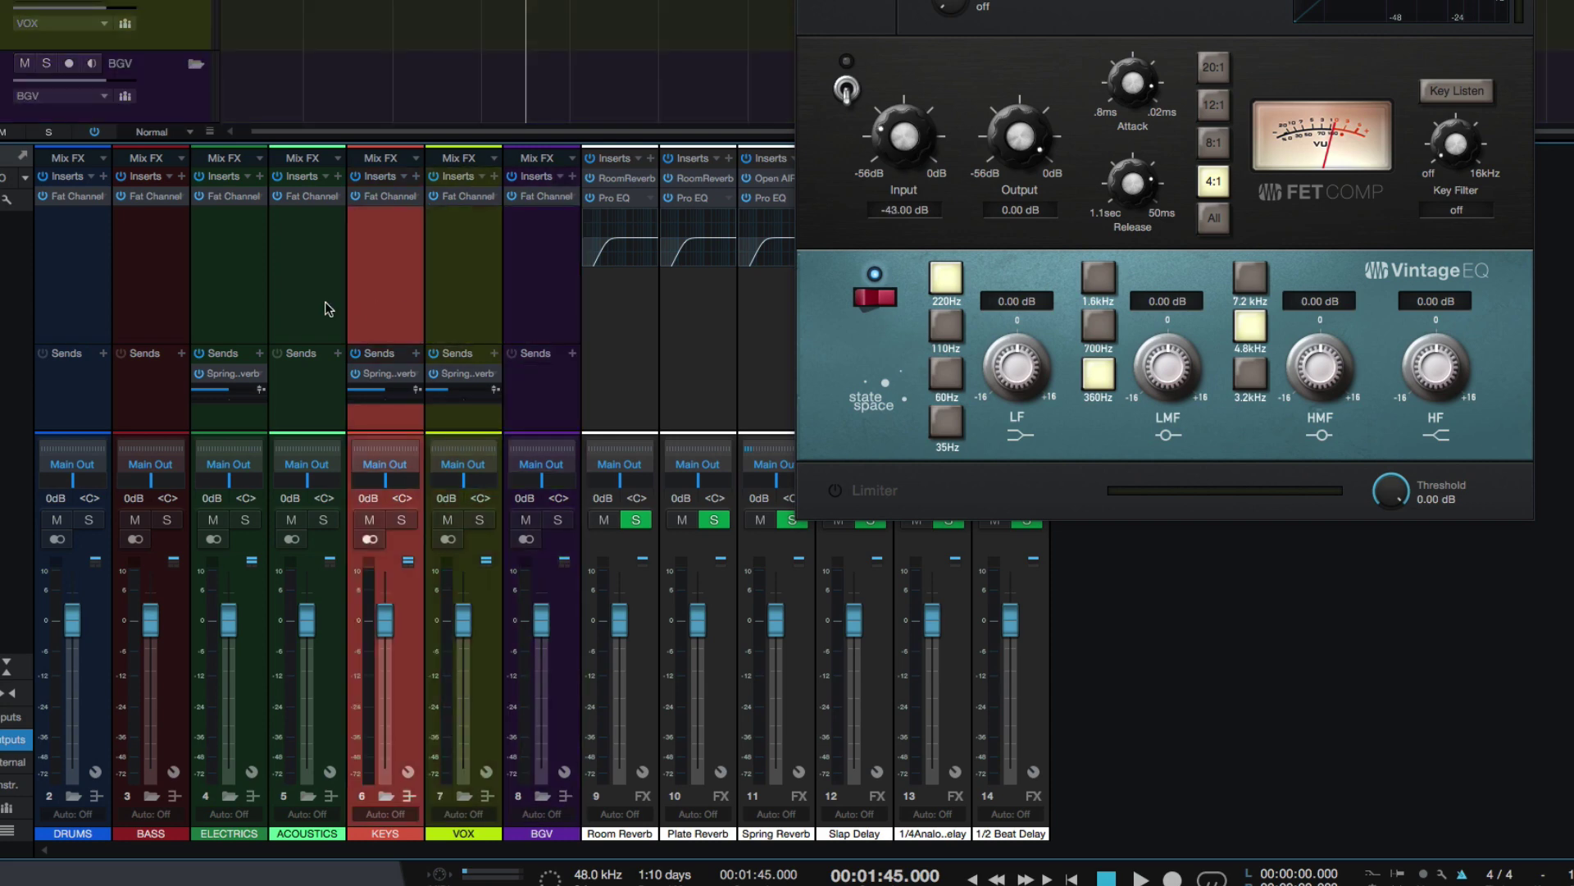
left_click(299, 307)
left_click(223, 308)
left_click(142, 309)
left_click(81, 315)
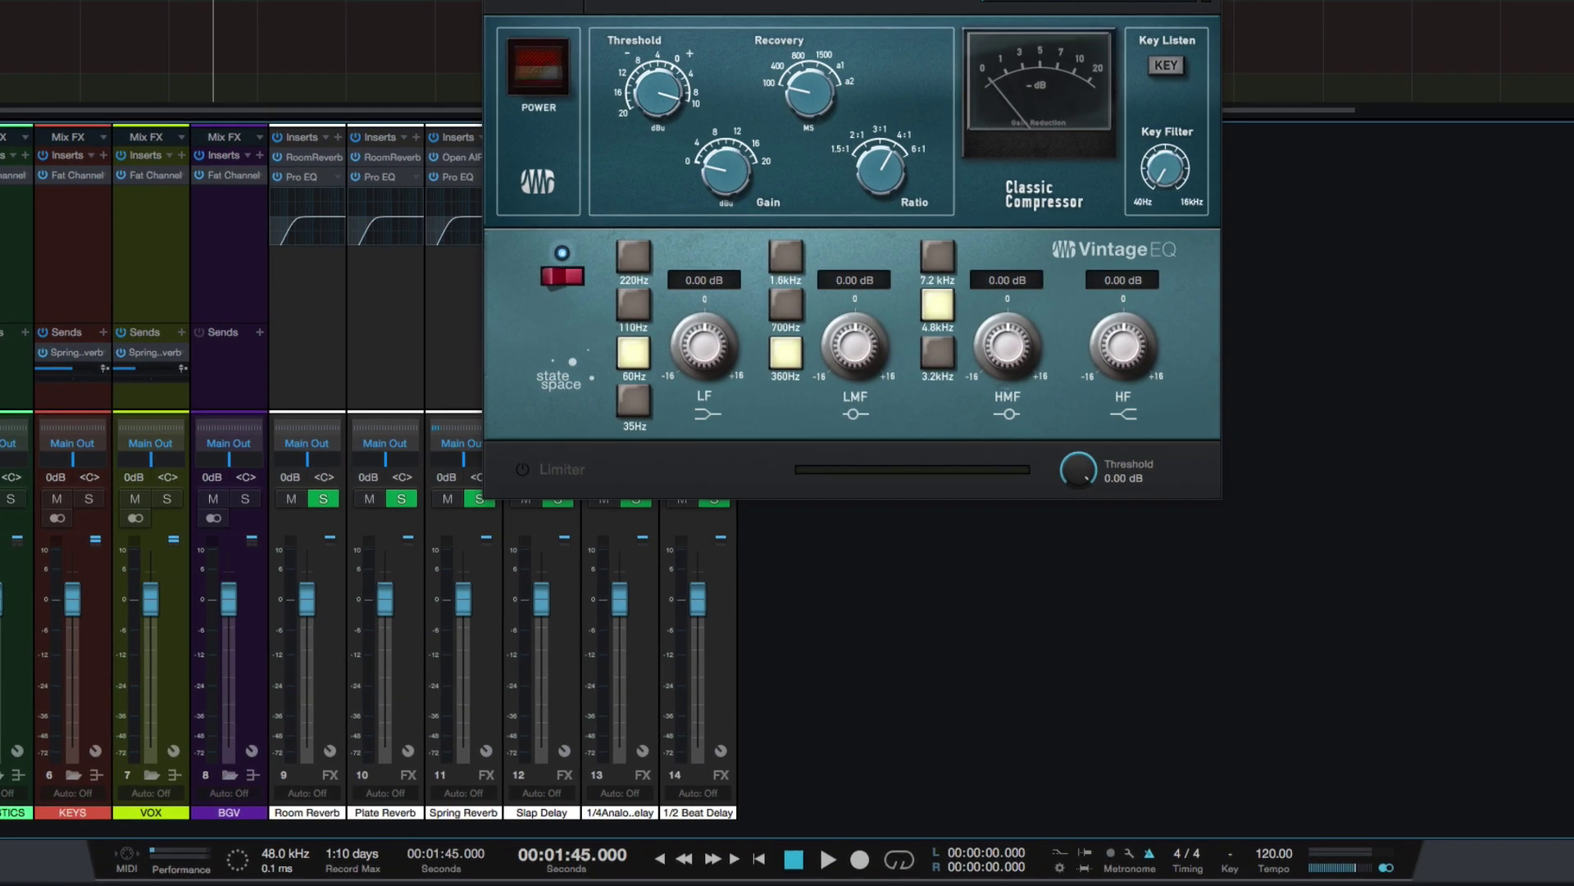
left_click(1530, 228)
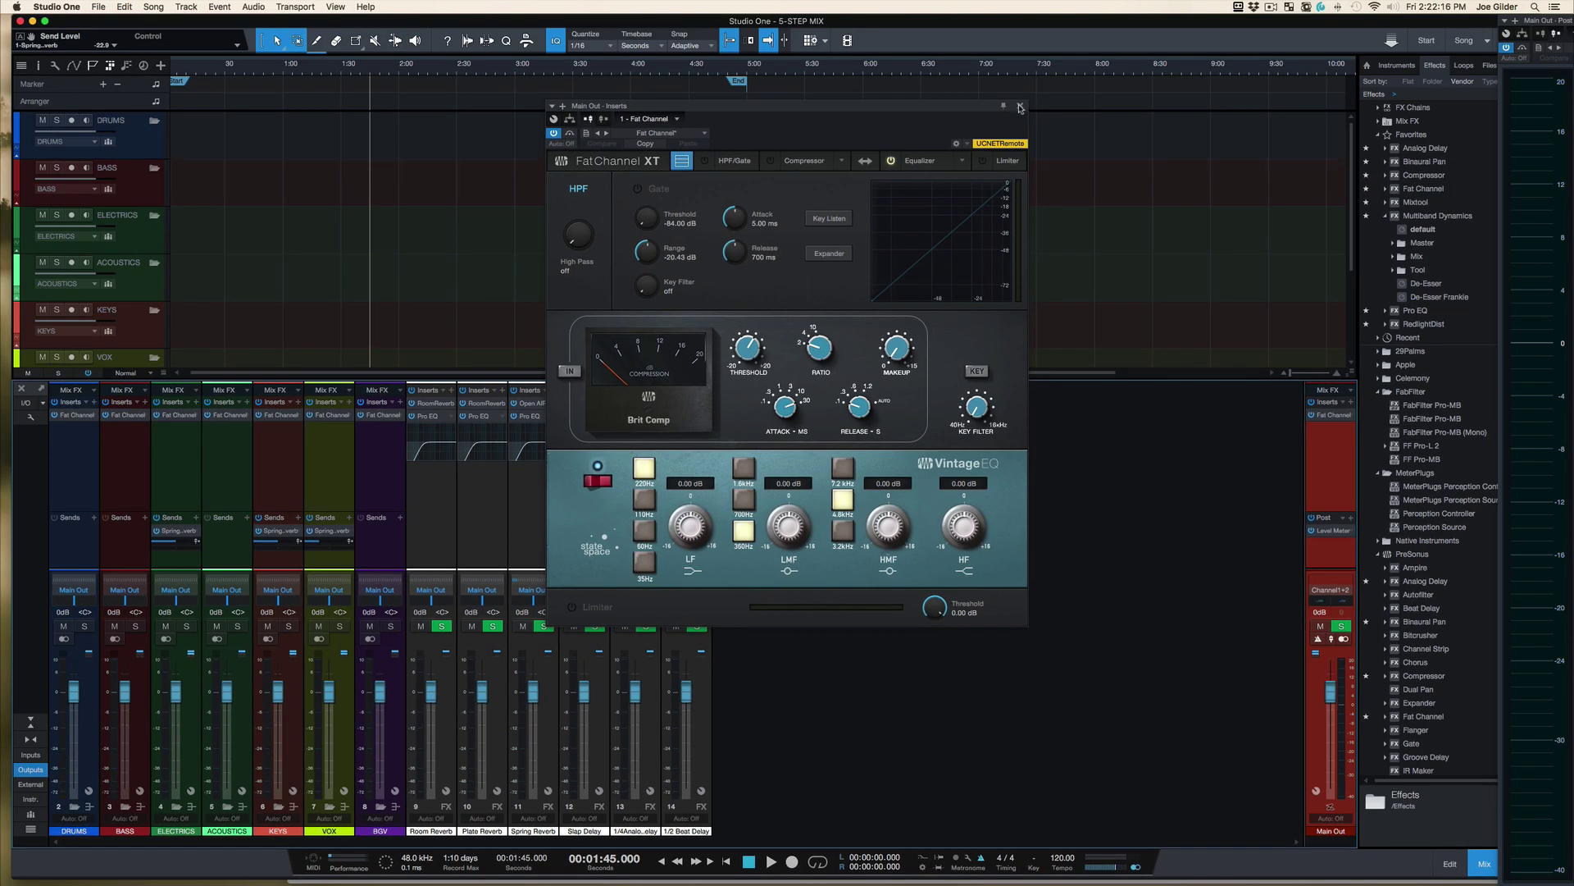
left_click(1053, 0)
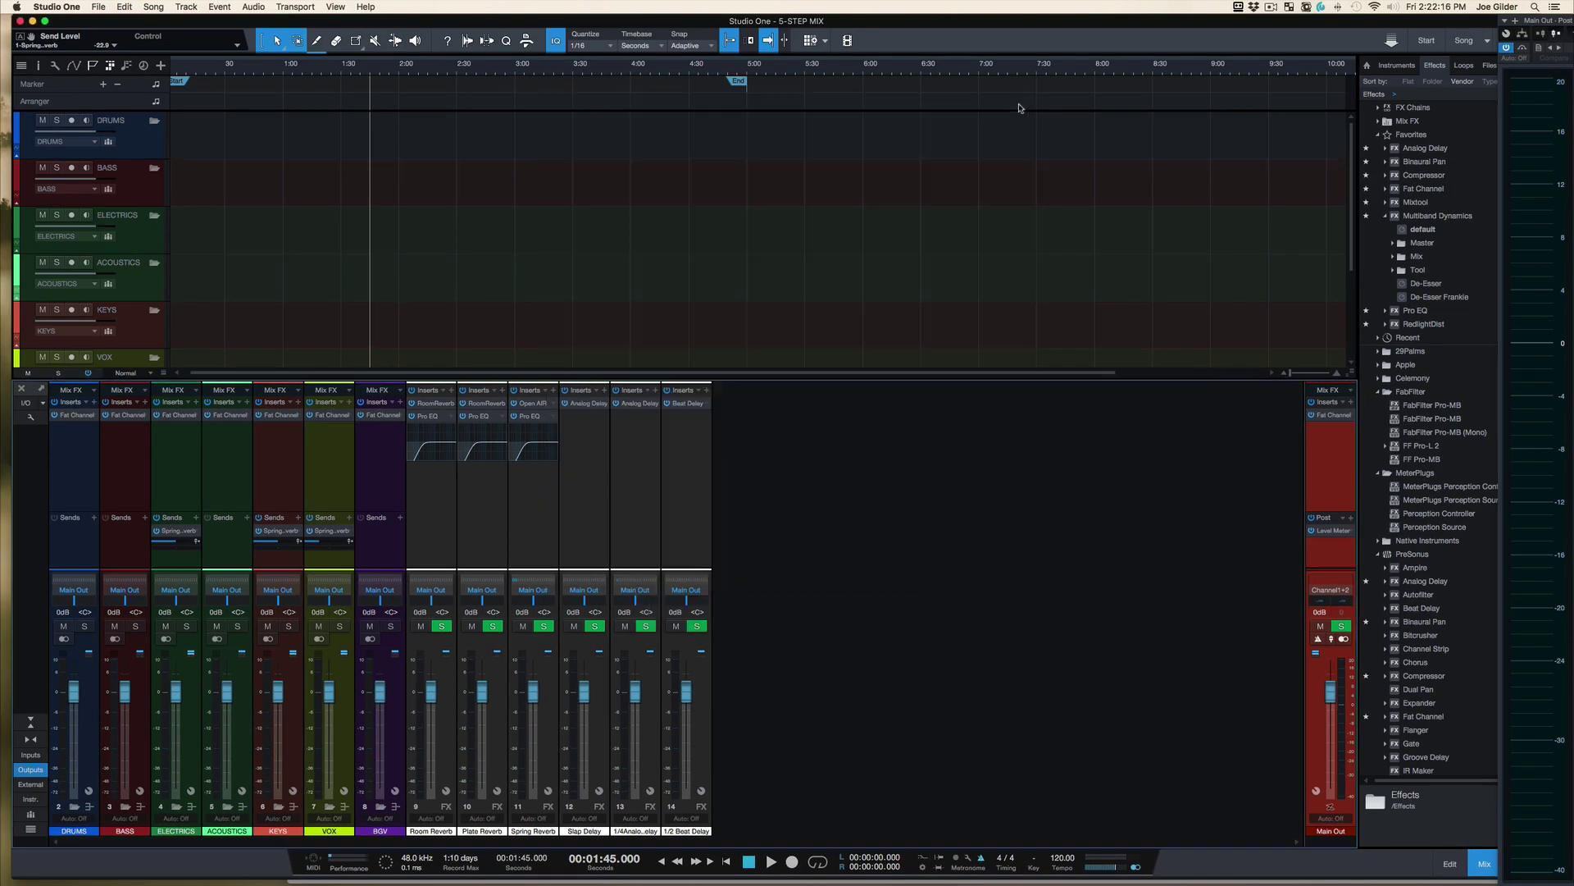
Reopen the Main Out Level Meter, move it to the right screen edge, and refocus the song window.
left_click(1330, 533)
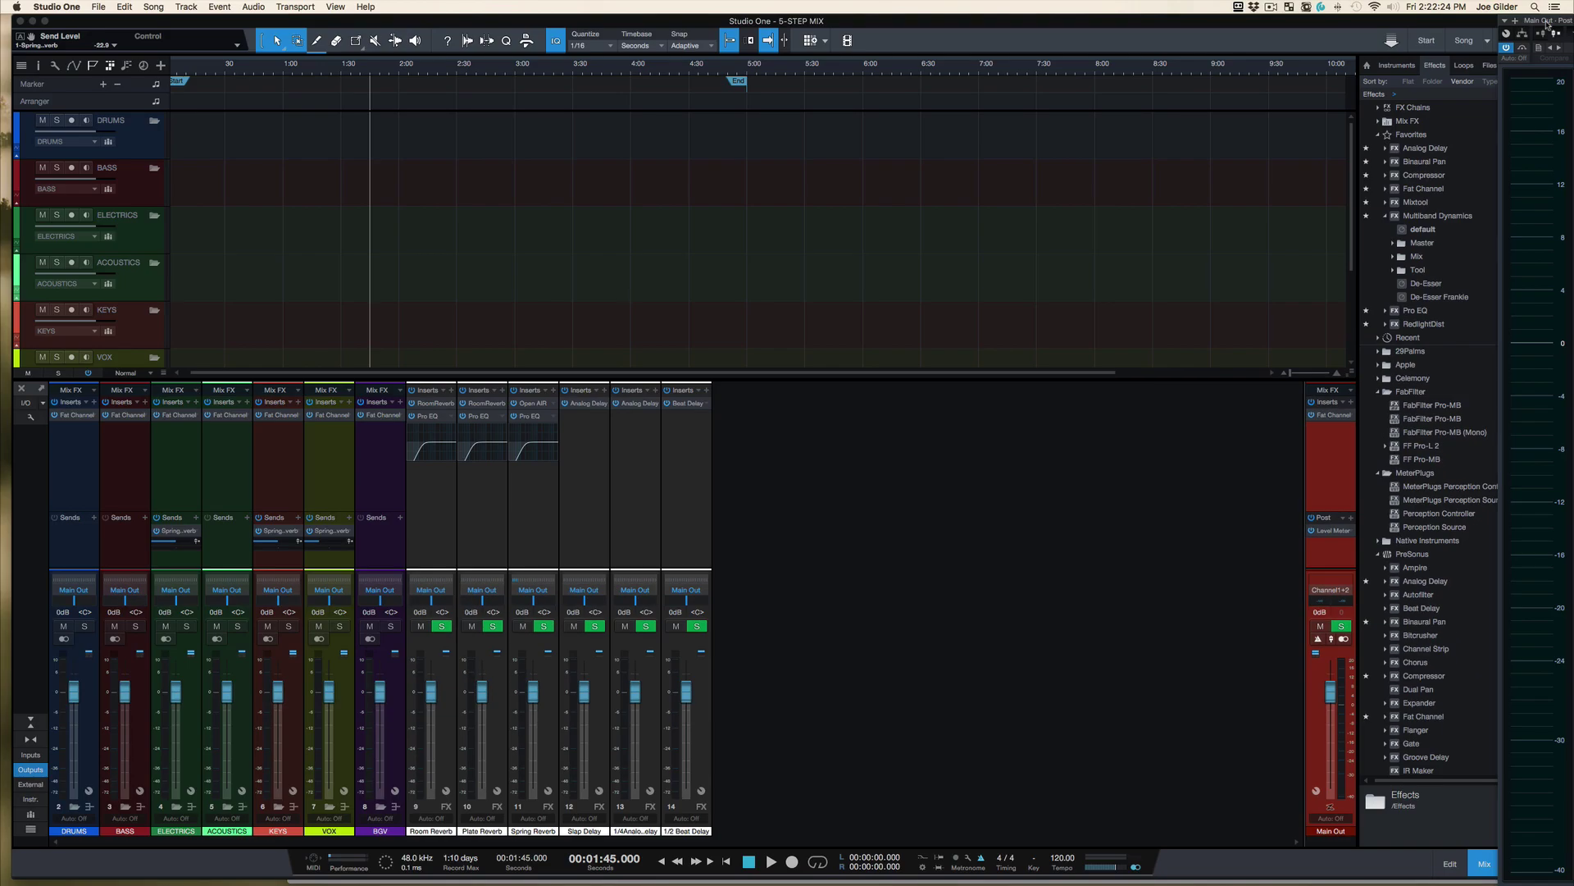
left_click(1189, 408)
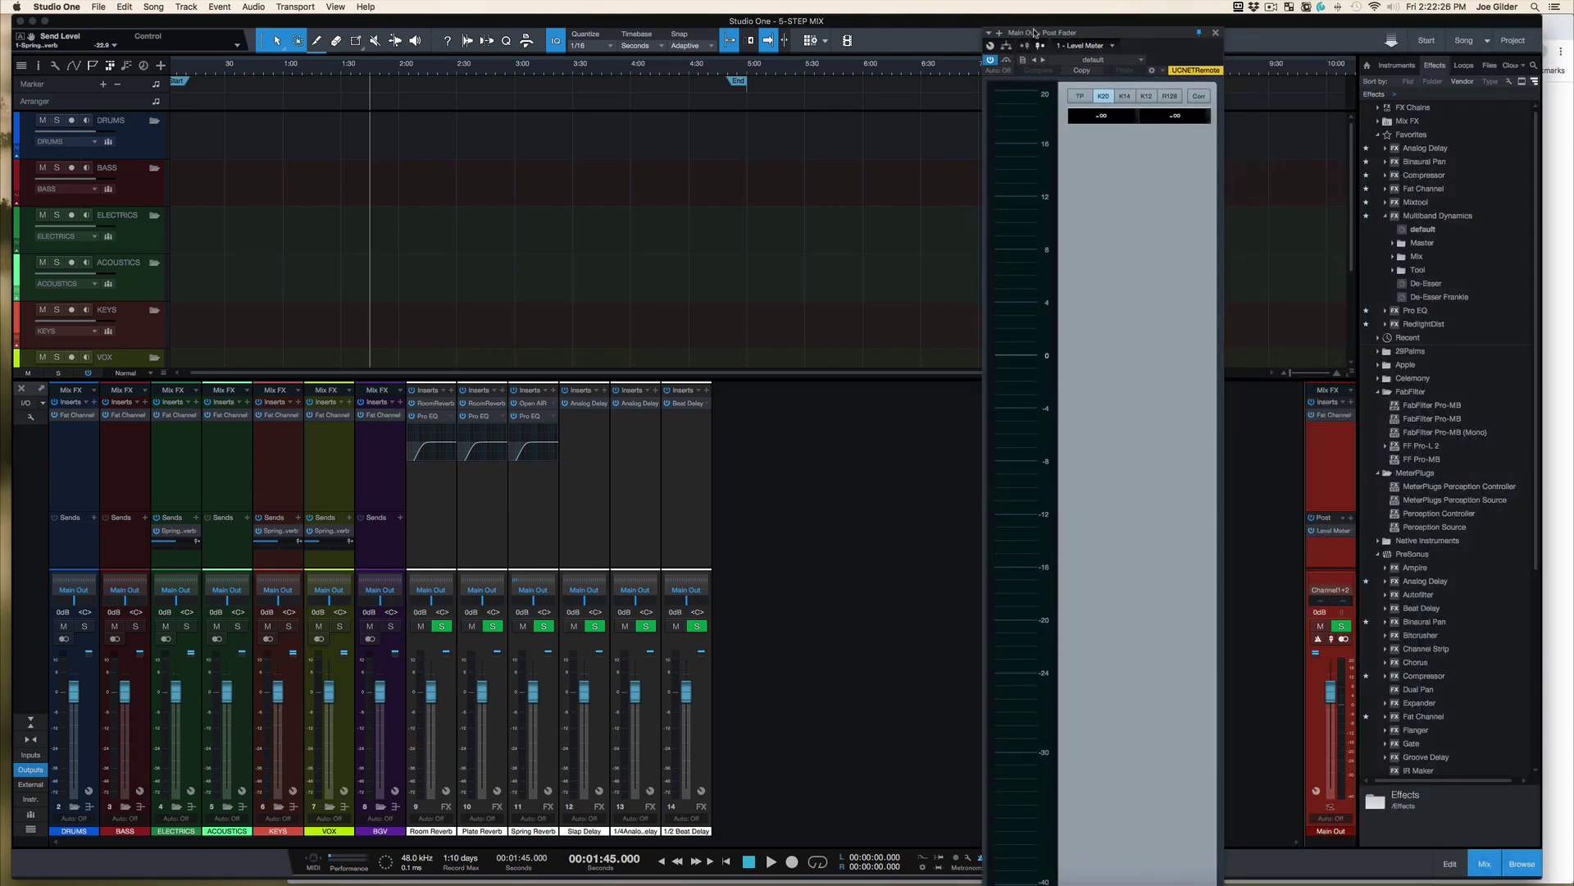
left_click_drag(1034, 34, 1023, 4)
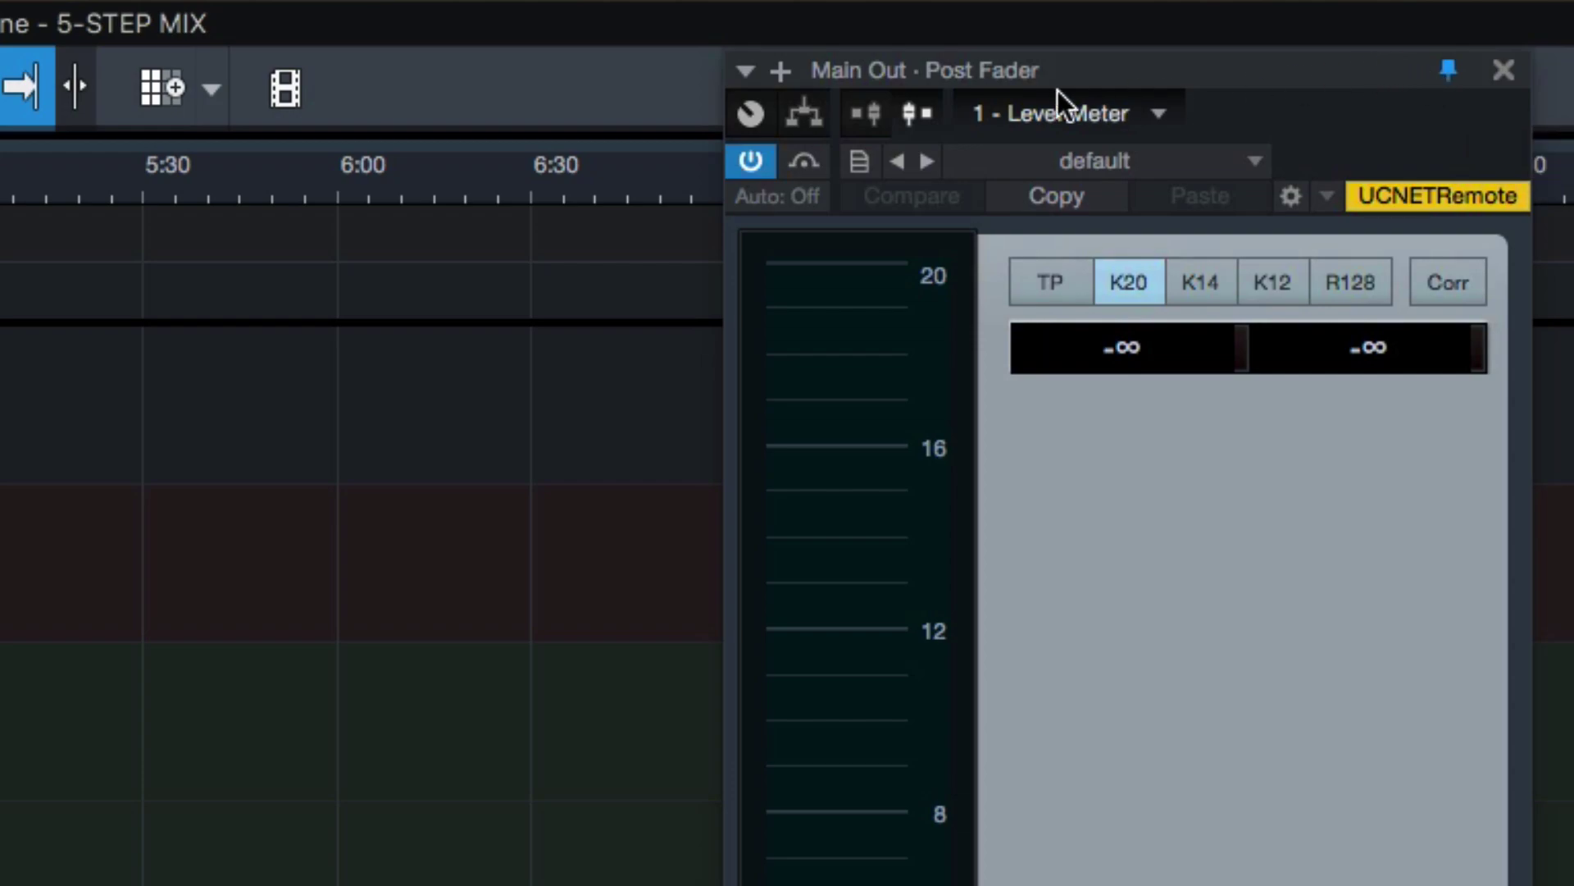
left_click_drag(906, 82, 1533, 11)
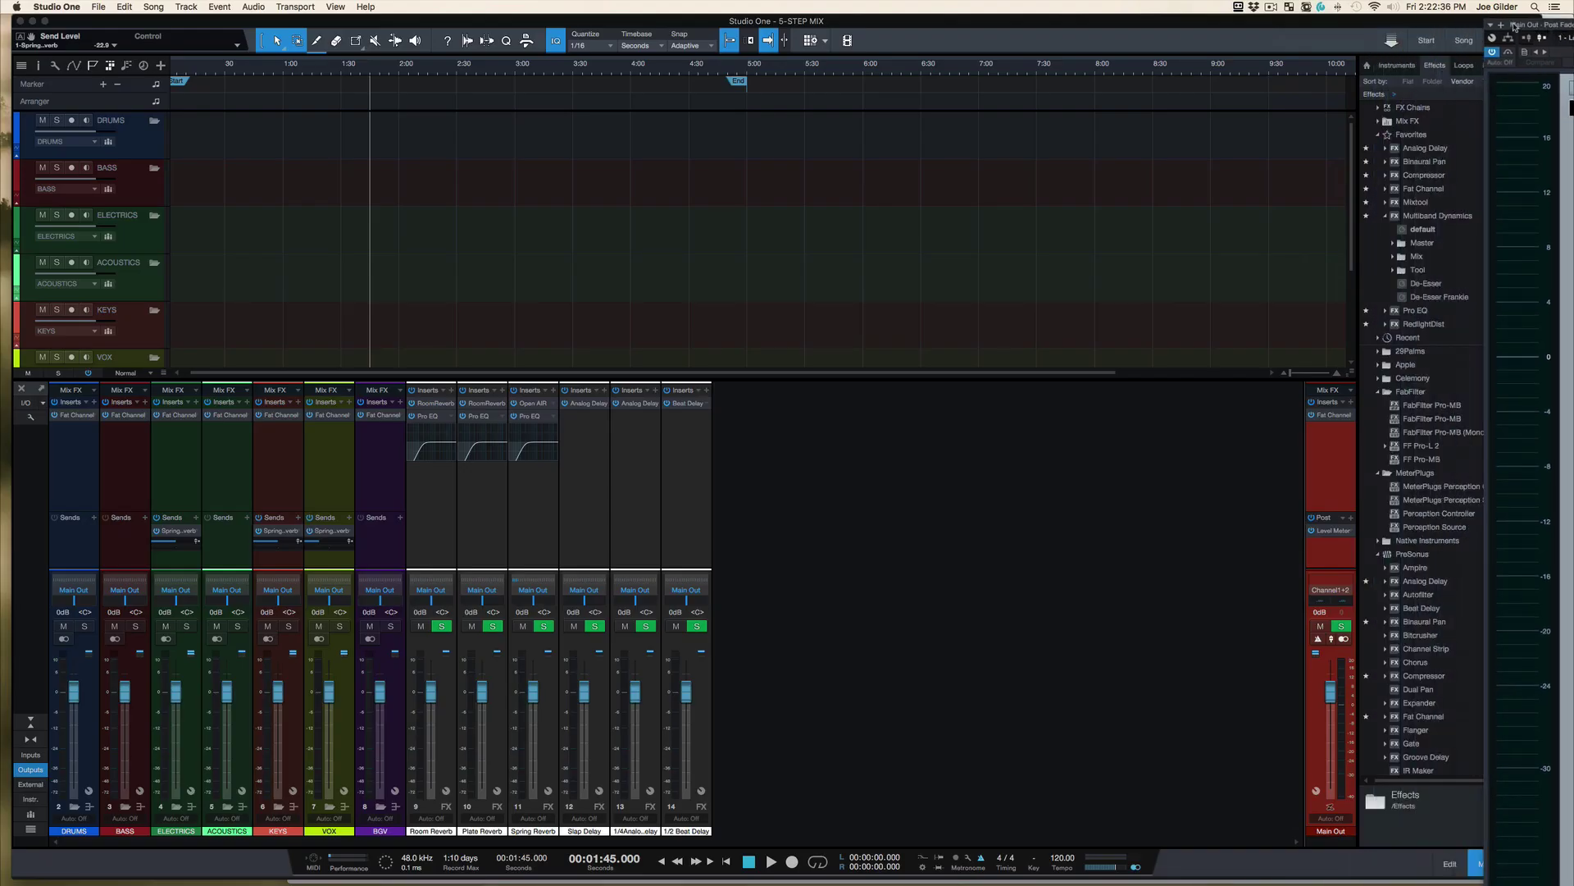
left_click(1345, 21)
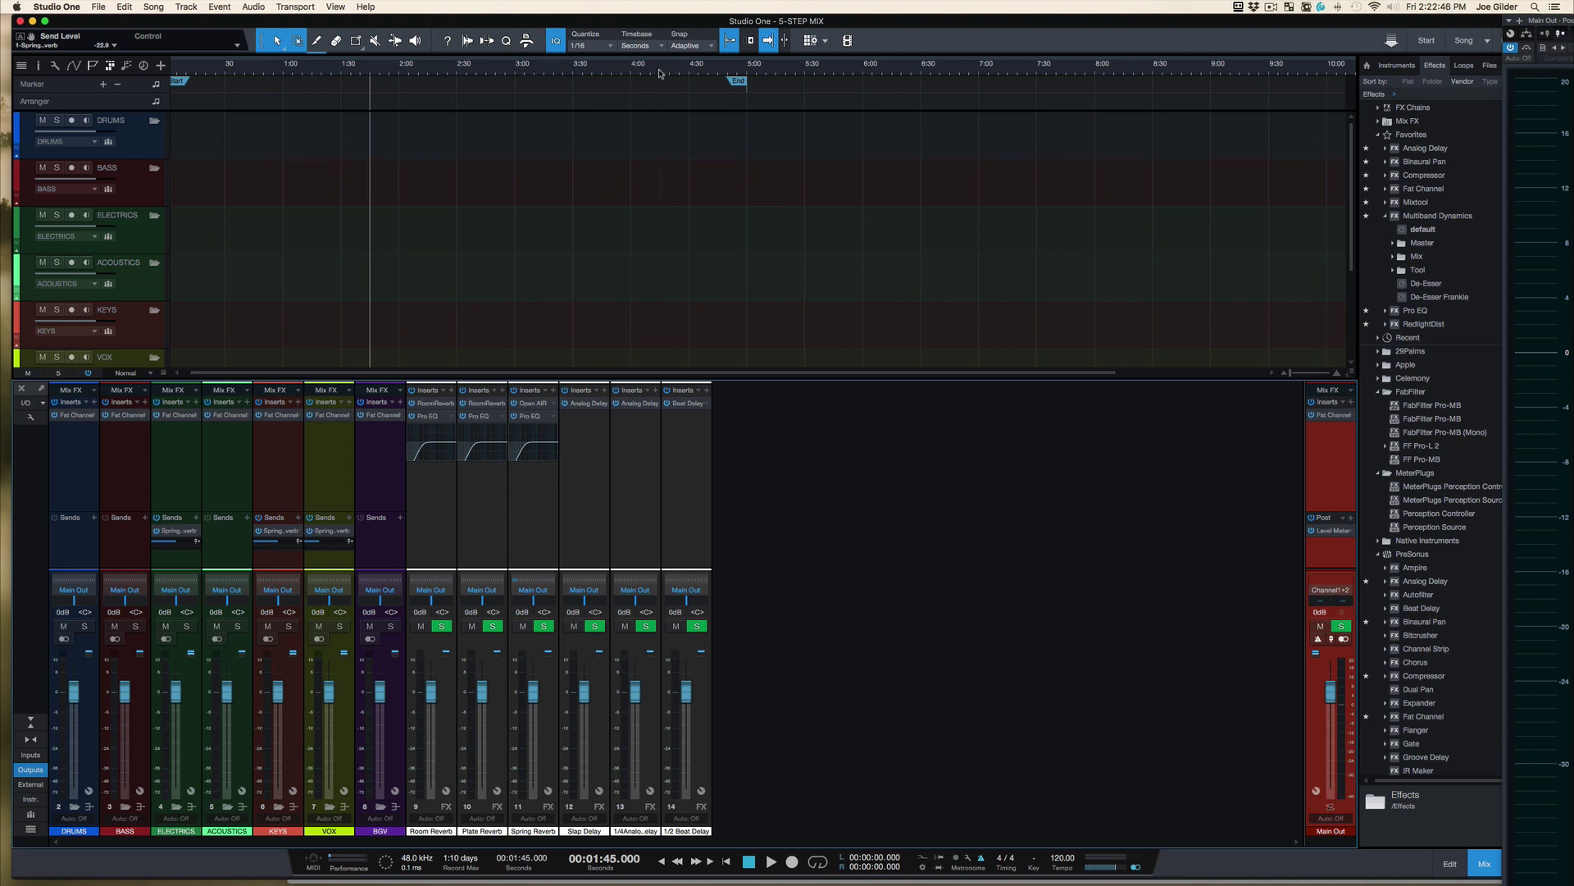
left_click_drag(657, 23, 644, 27)
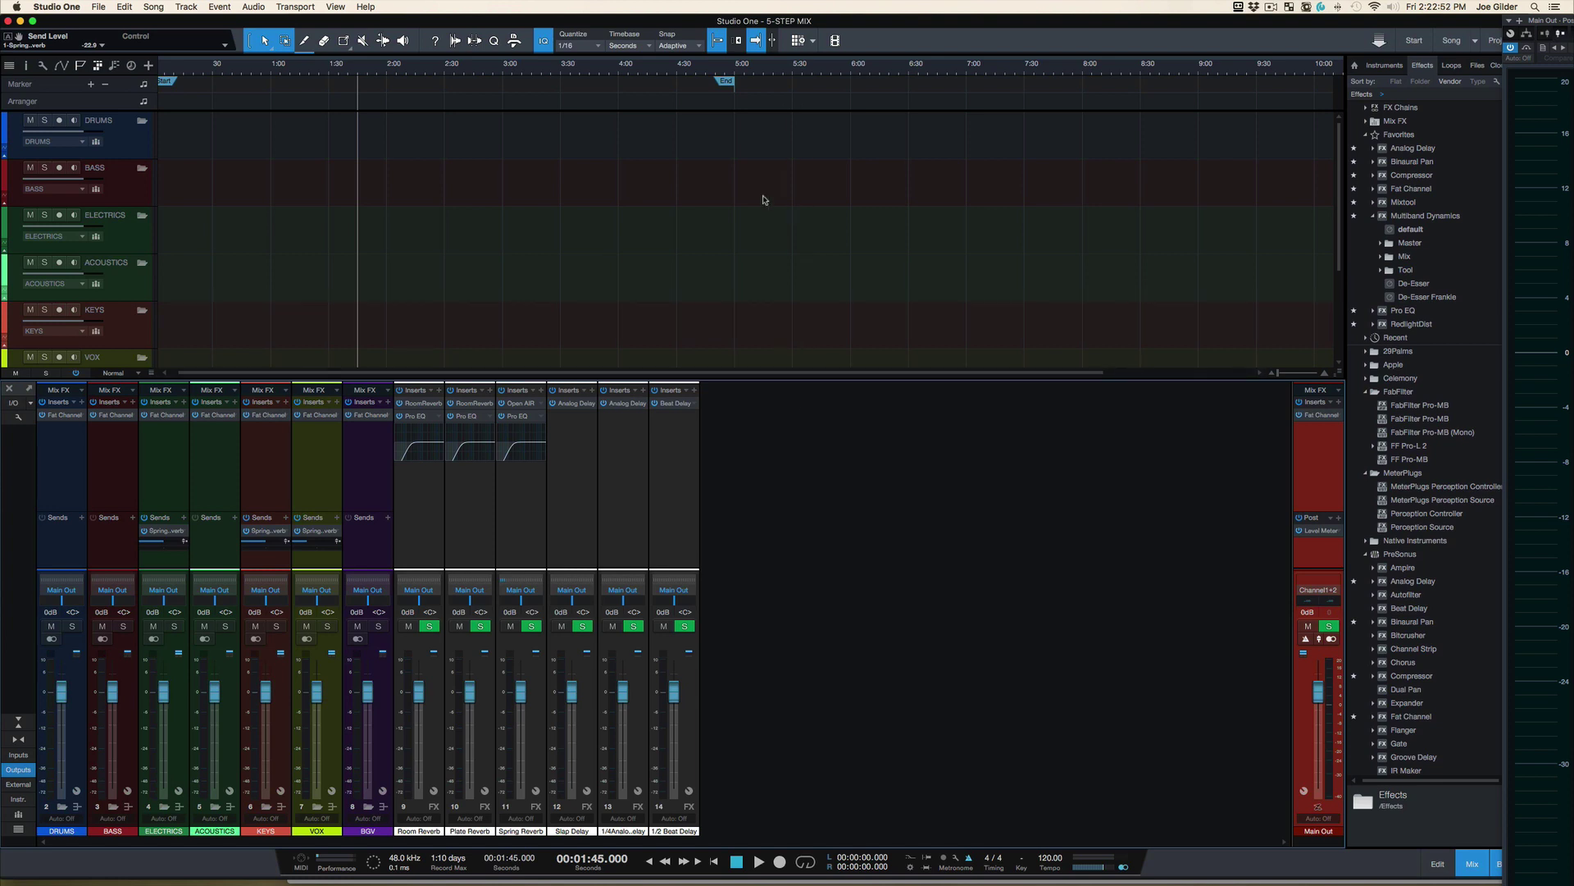
Hide the Console so the arrange view is widened.
key("F3")
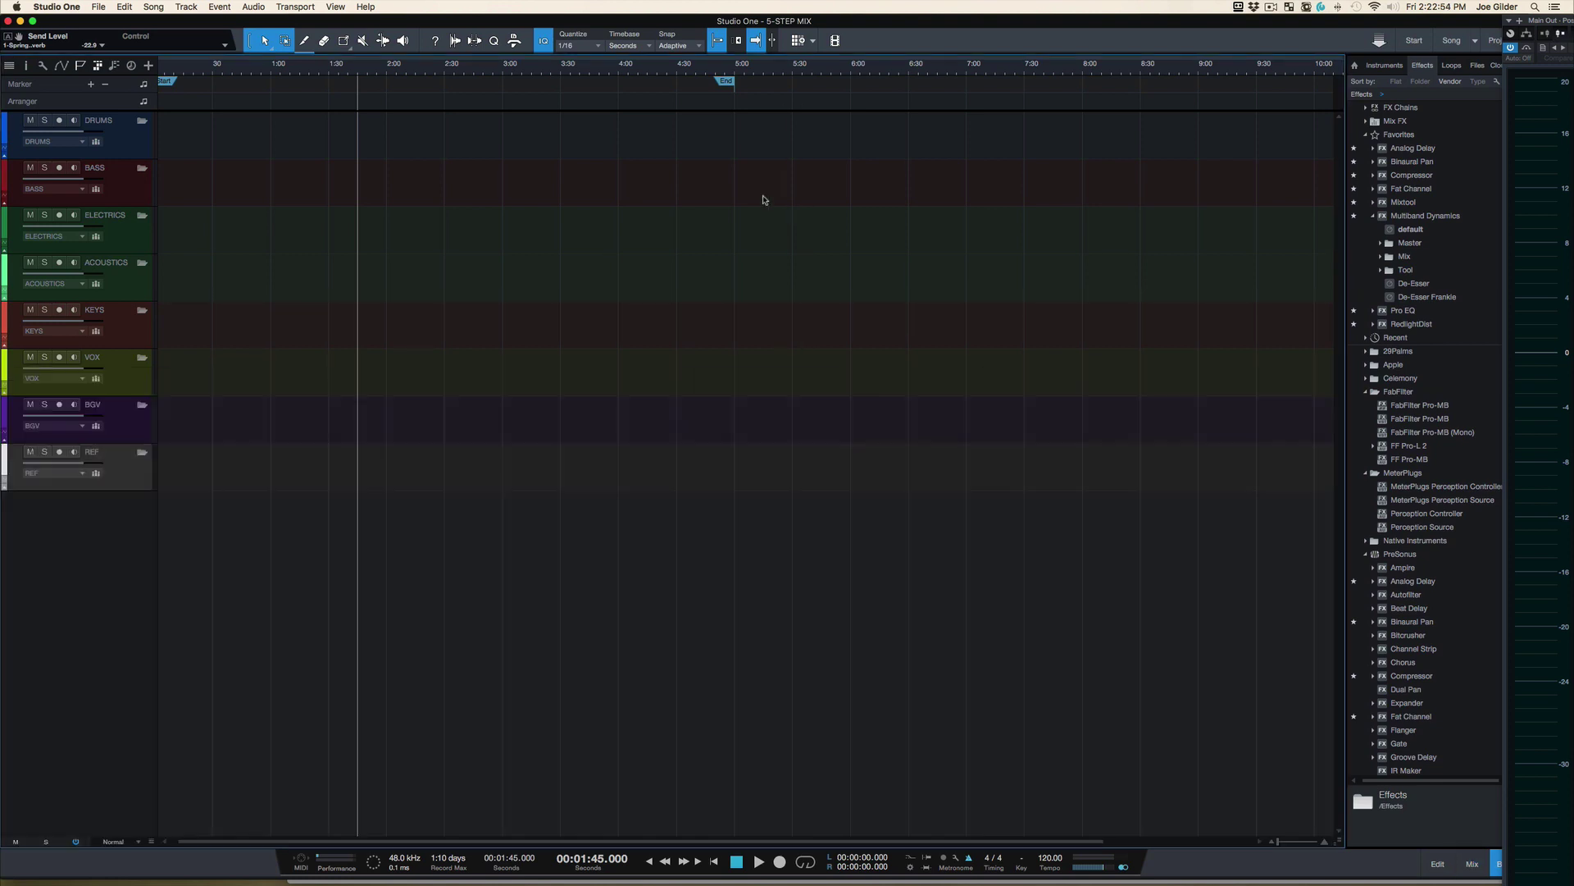
key("F3")
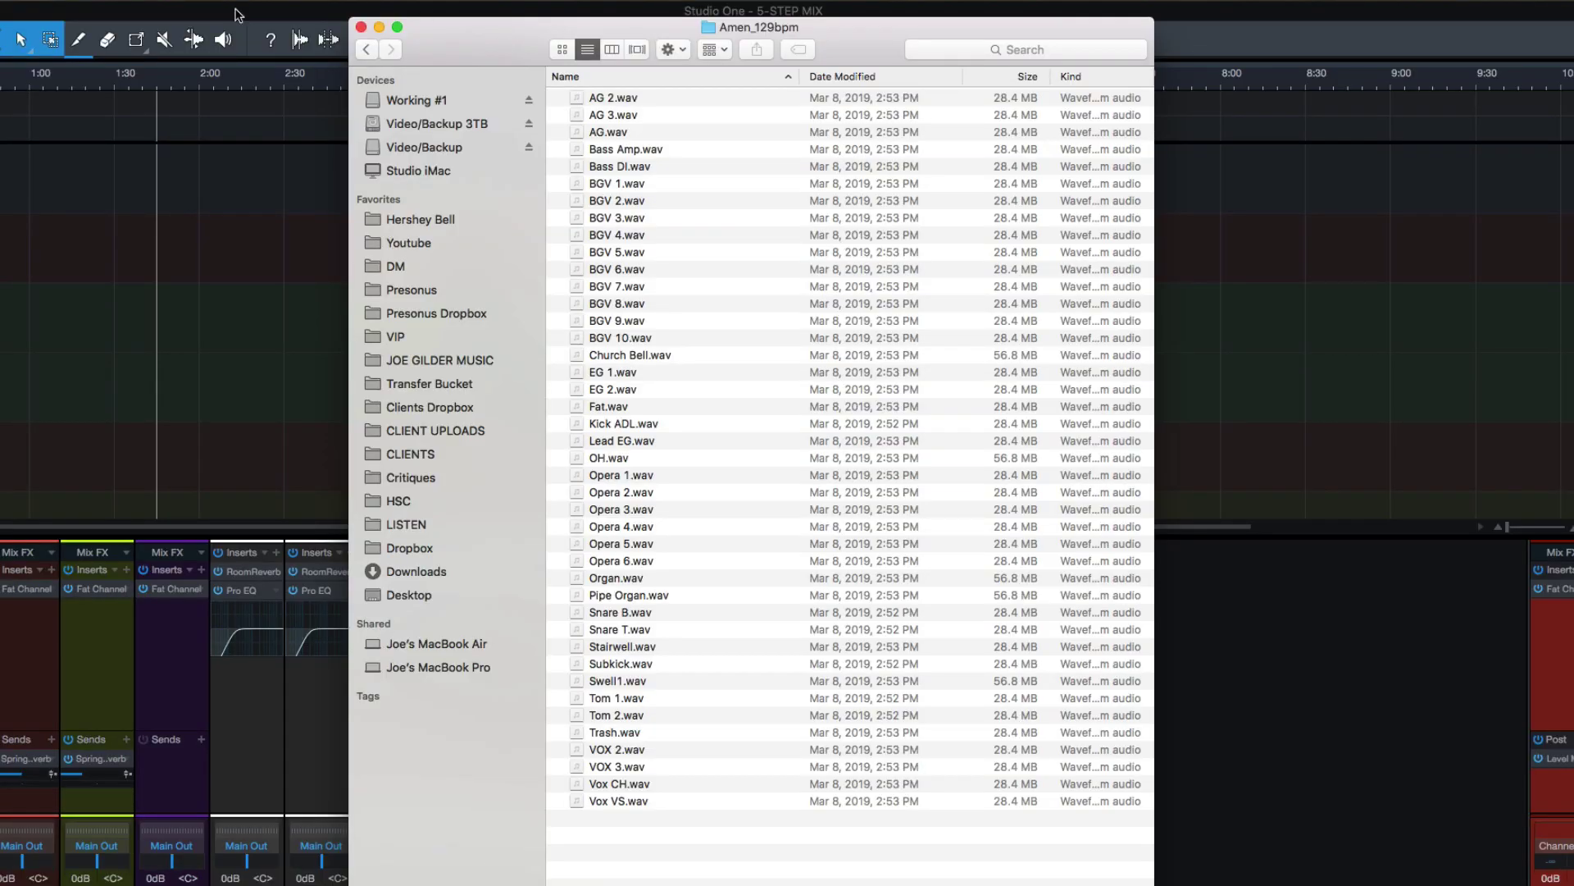
left_click(235, 16)
key("F3")
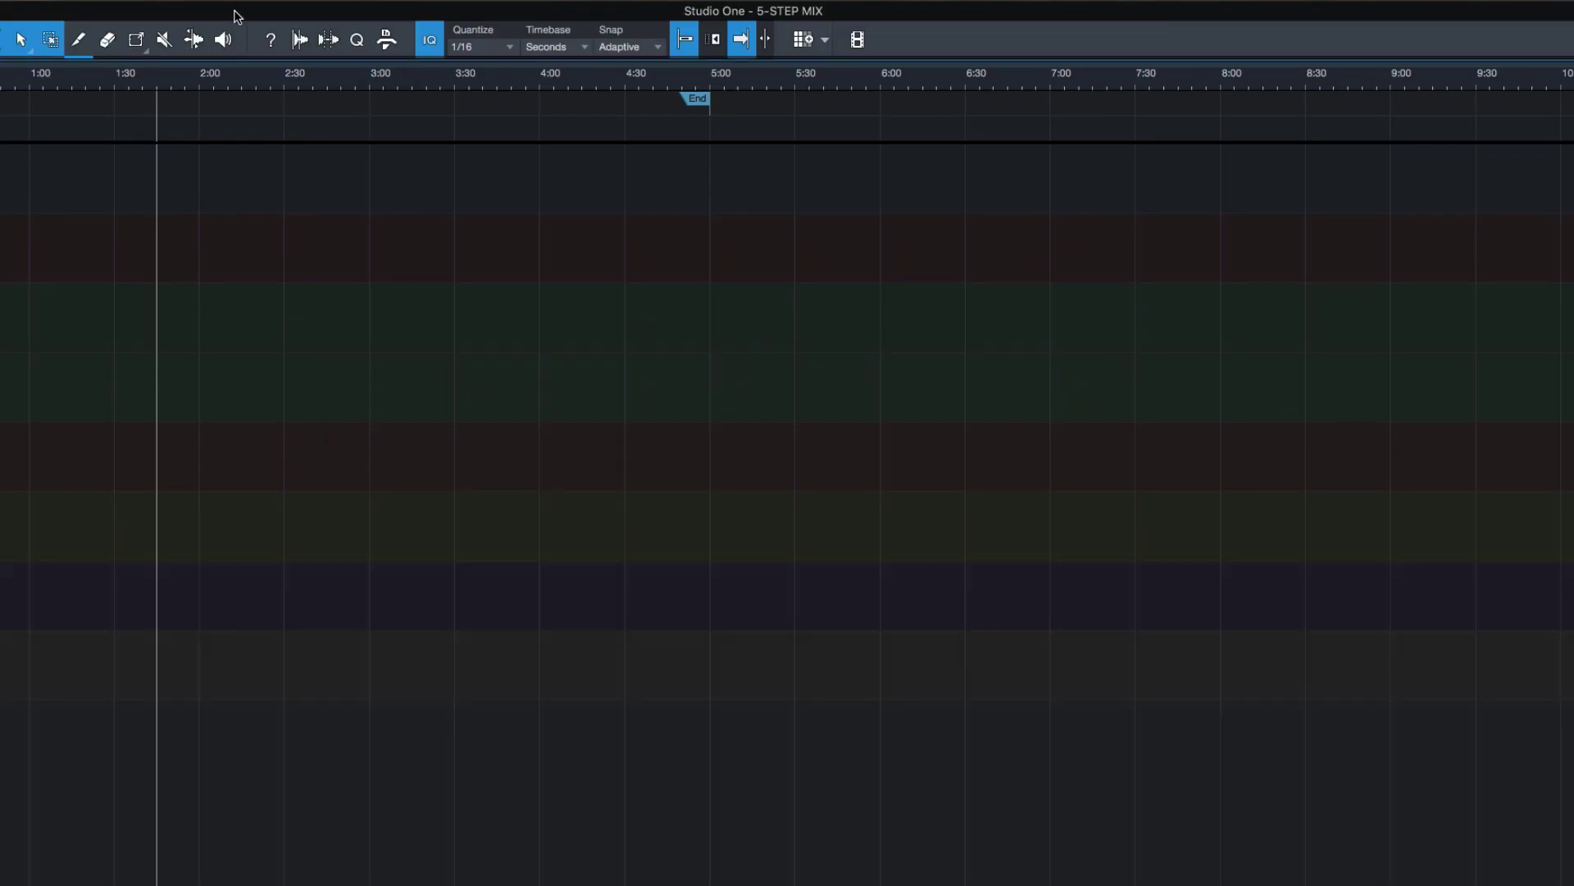
Select all 42 WAV files in Amen_129bpm and drag them into the arrange view.
key("super+Tab")
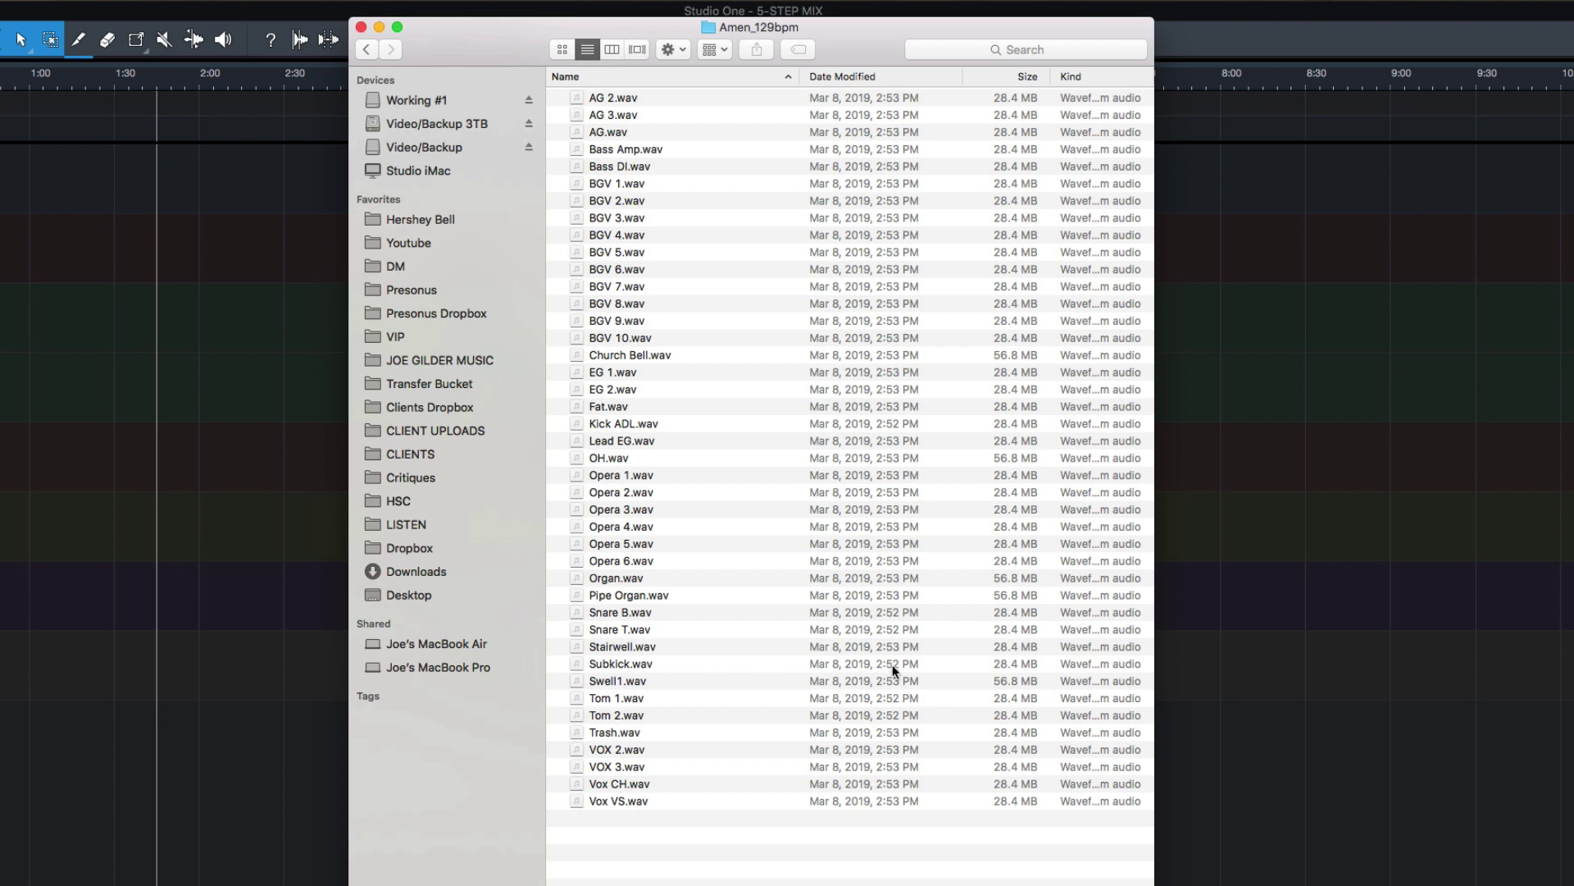
key("super+a")
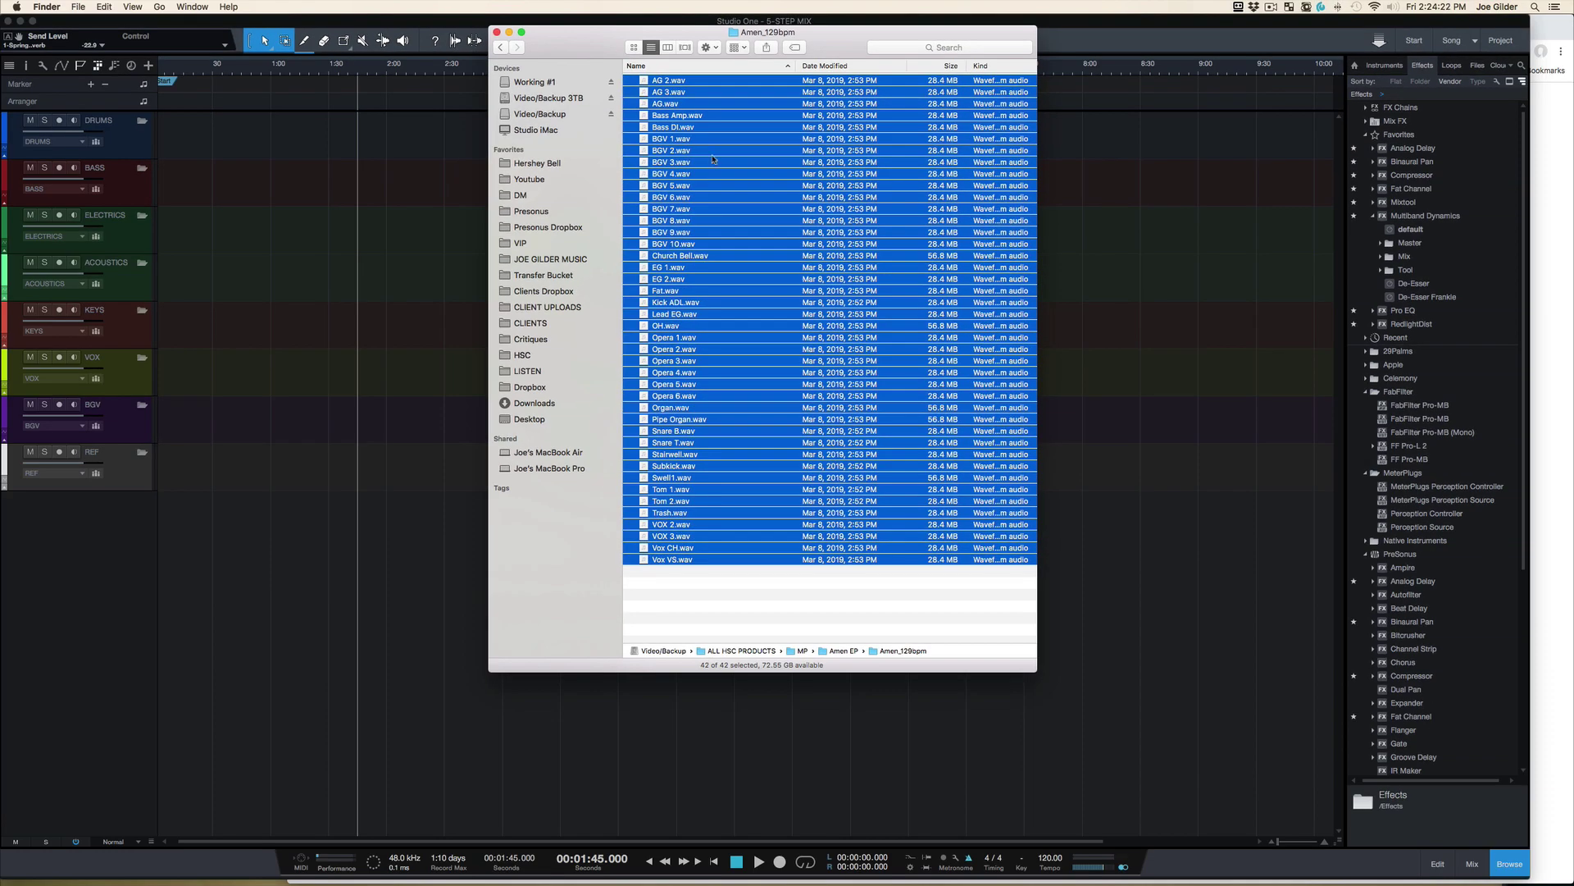
left_click_drag(687, 226, 162, 547)
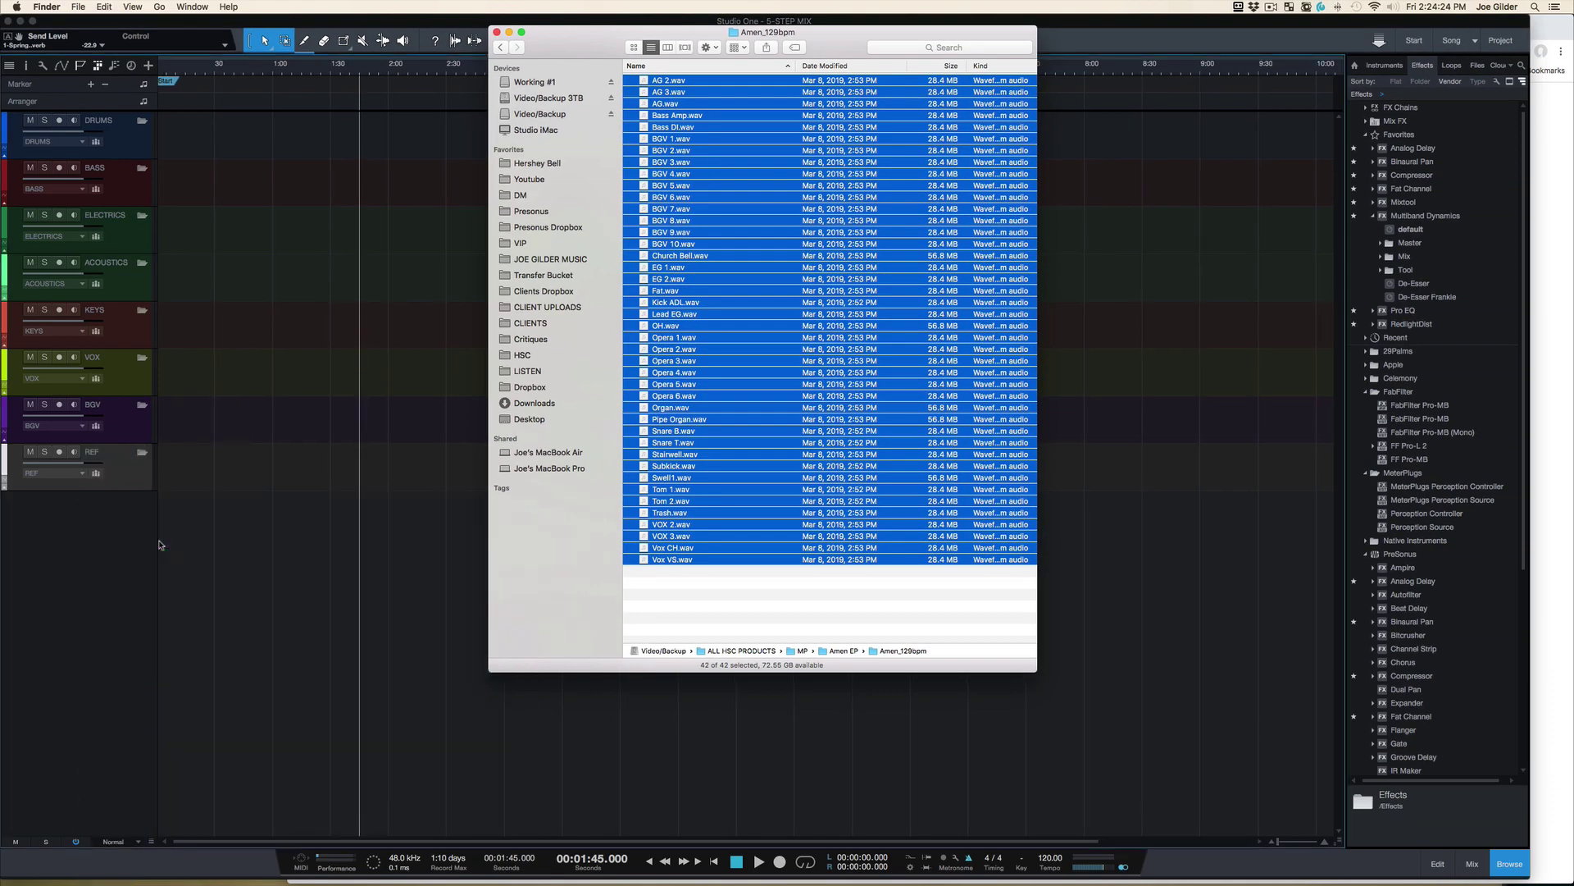
Close Finder, check Preferences > Locations, then save, copying external files to the Media Folder.
left_click(189, 571)
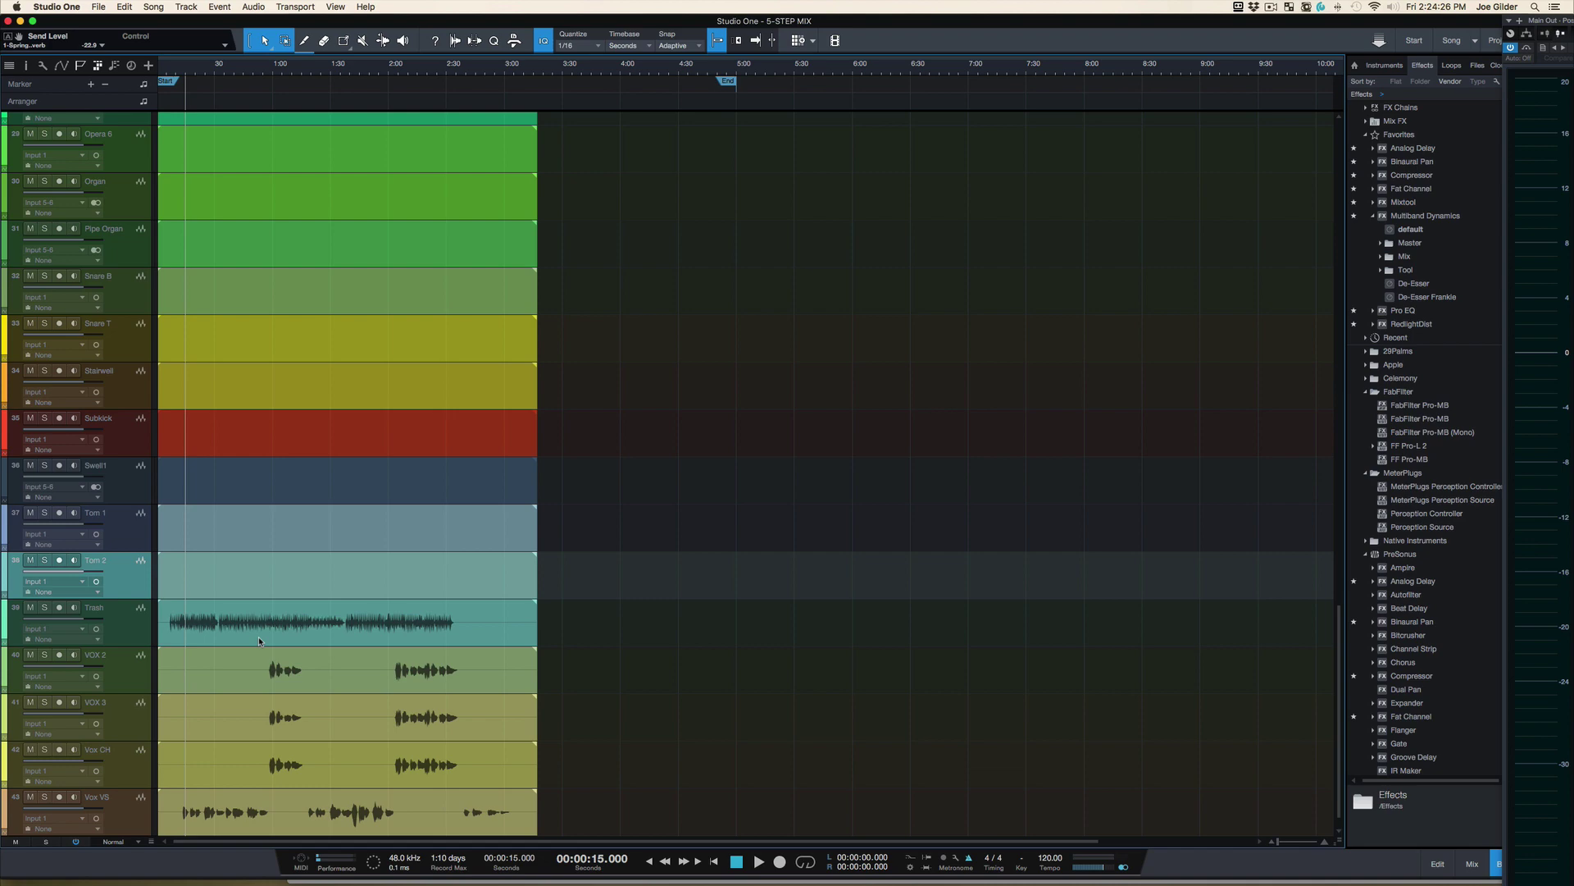
scroll(345, 574, "up", 15)
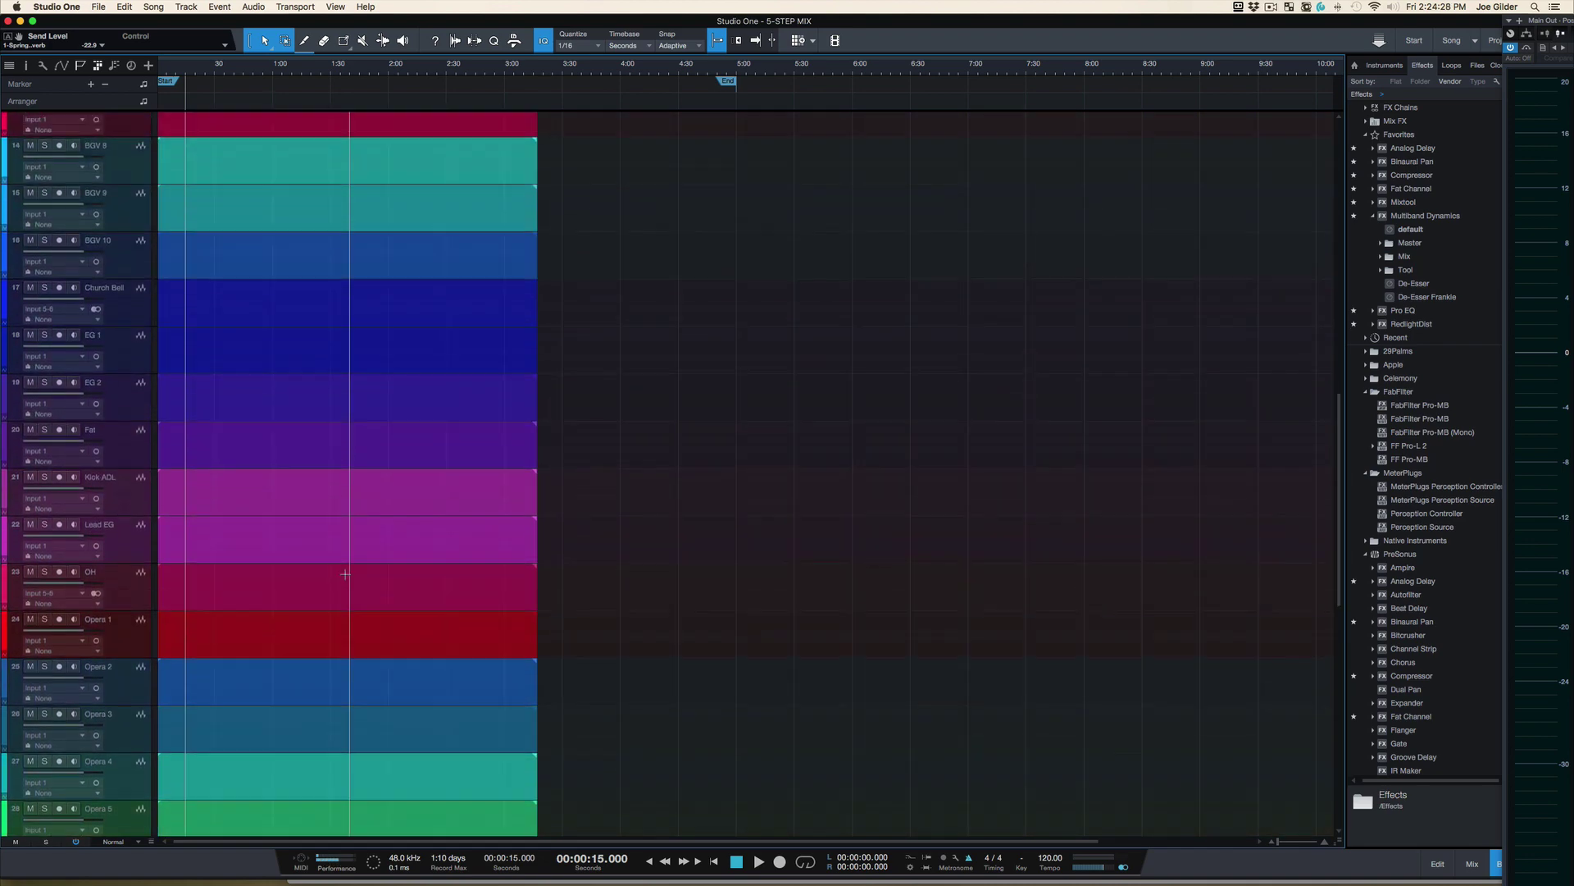
key("super+comma")
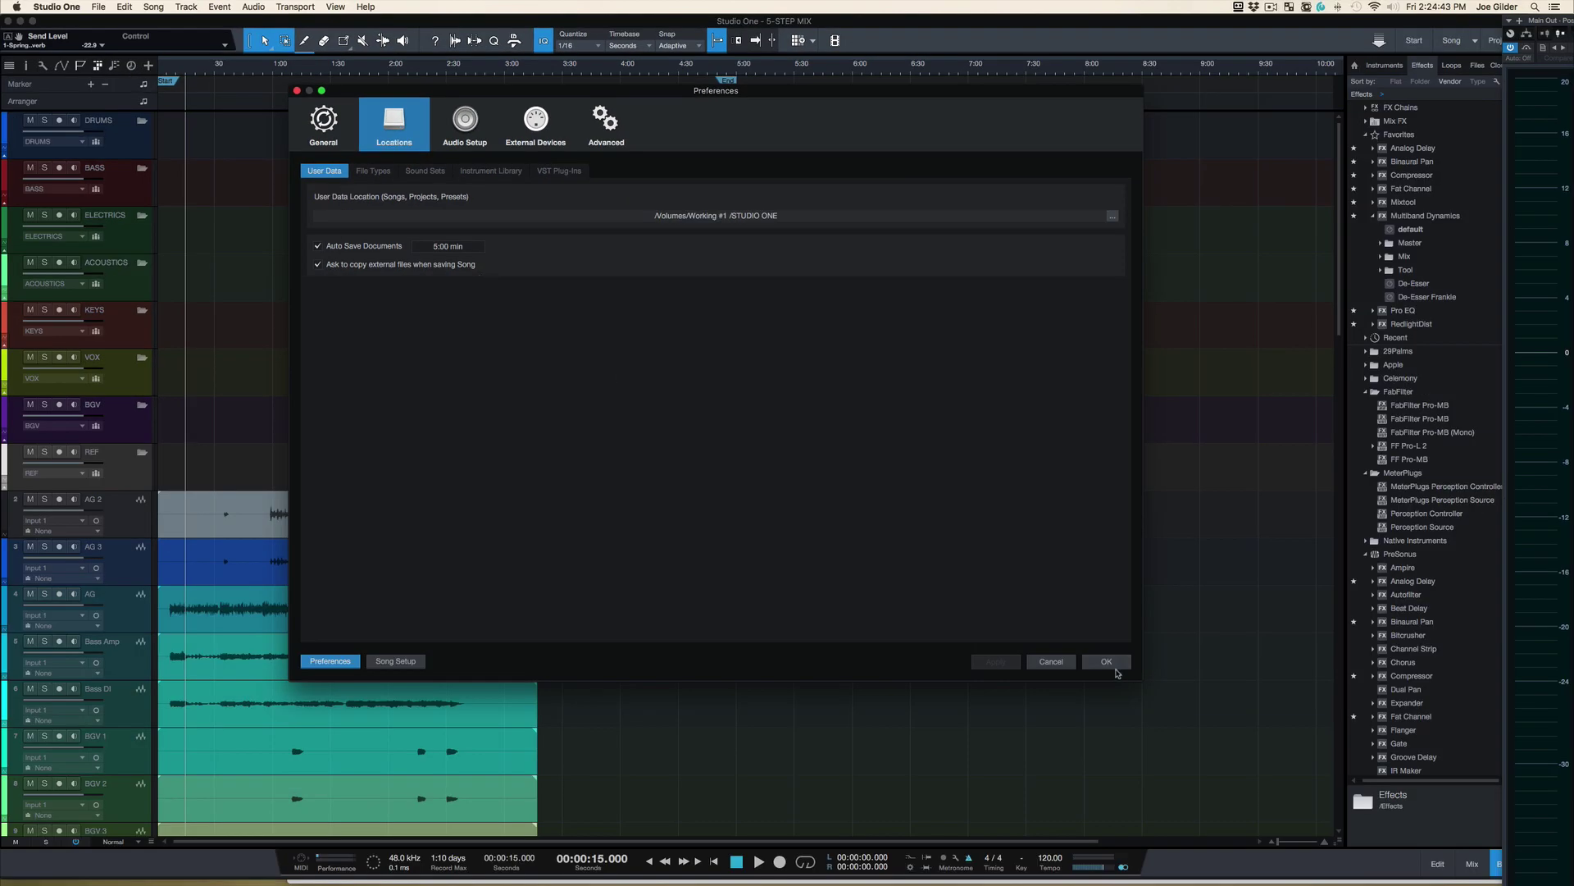
left_click(1106, 661)
key("super+s")
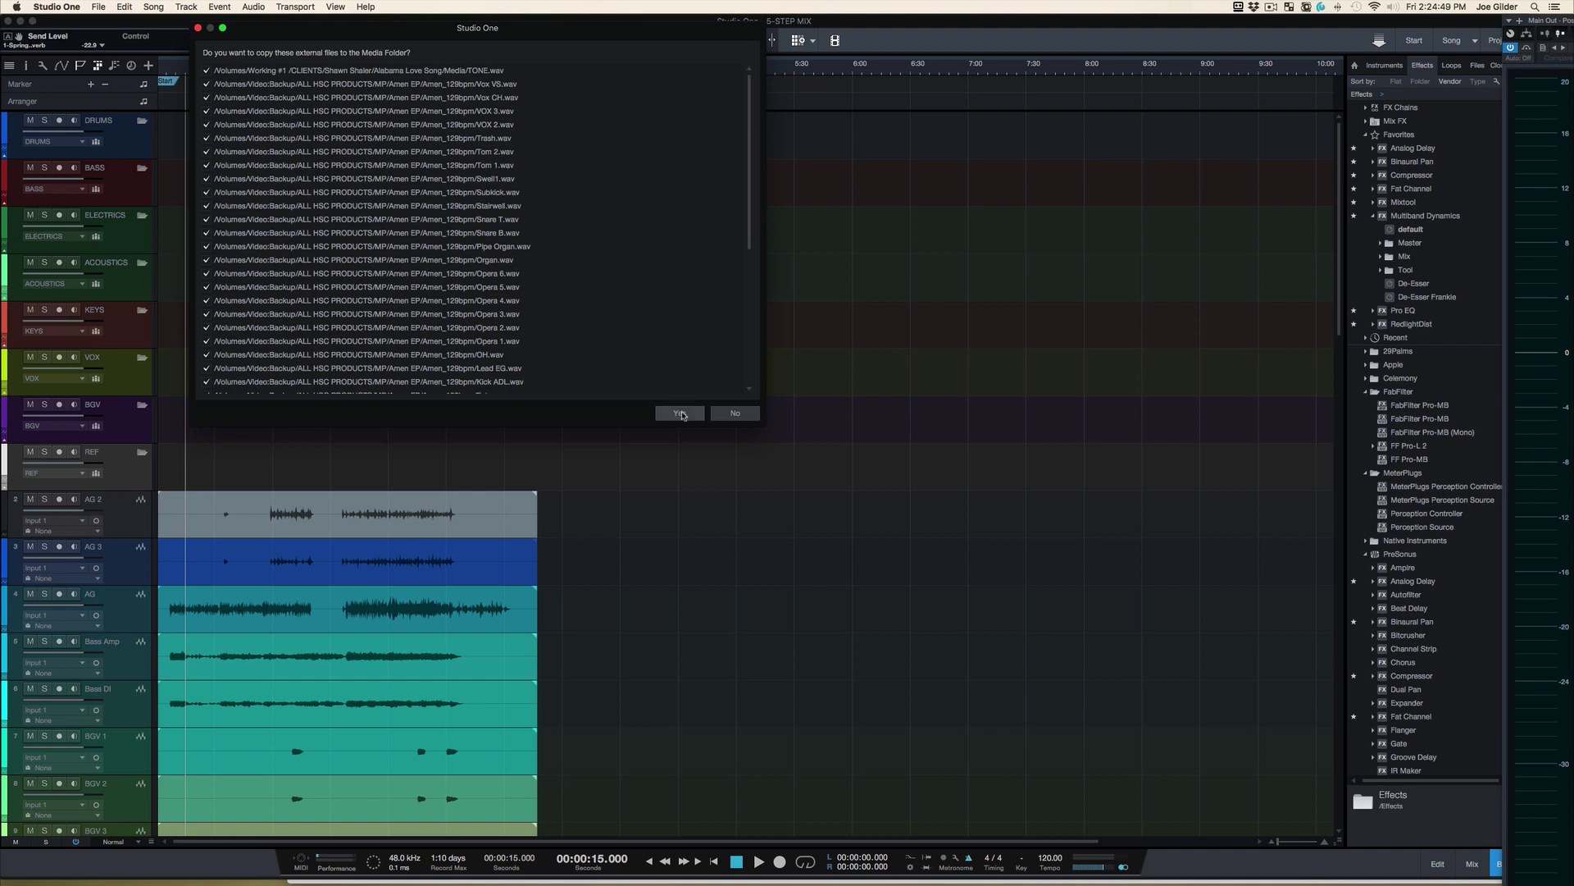
left_click(680, 413)
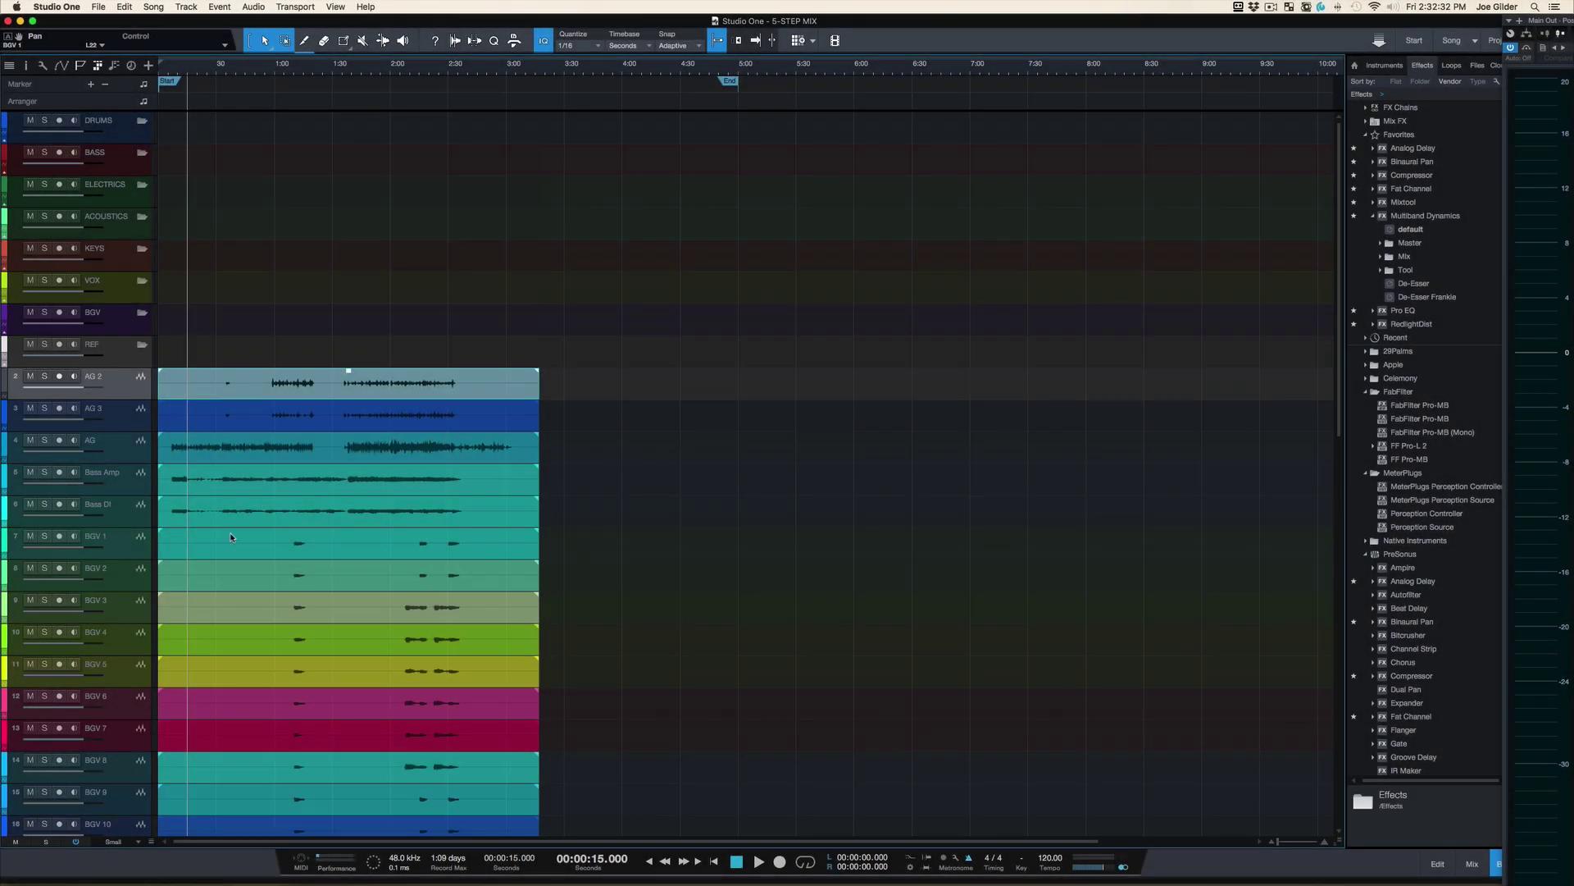
Select channels BGV 1 through BGV 10 in the Console, then hide the Console.
scroll(230, 534, "down", 10)
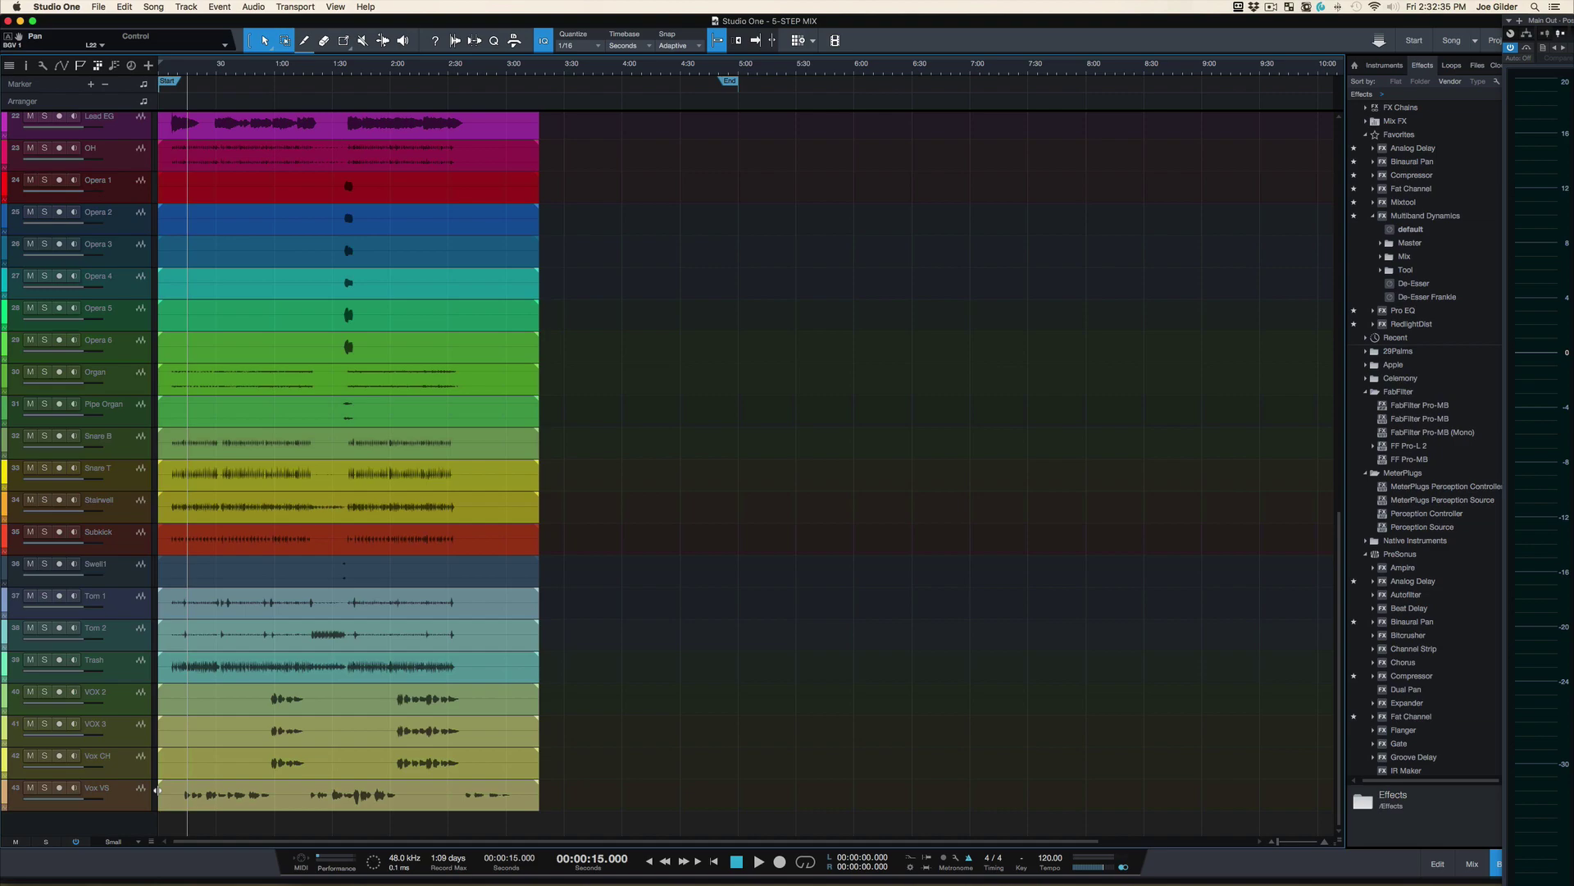
key("F3")
left_click(476, 544)
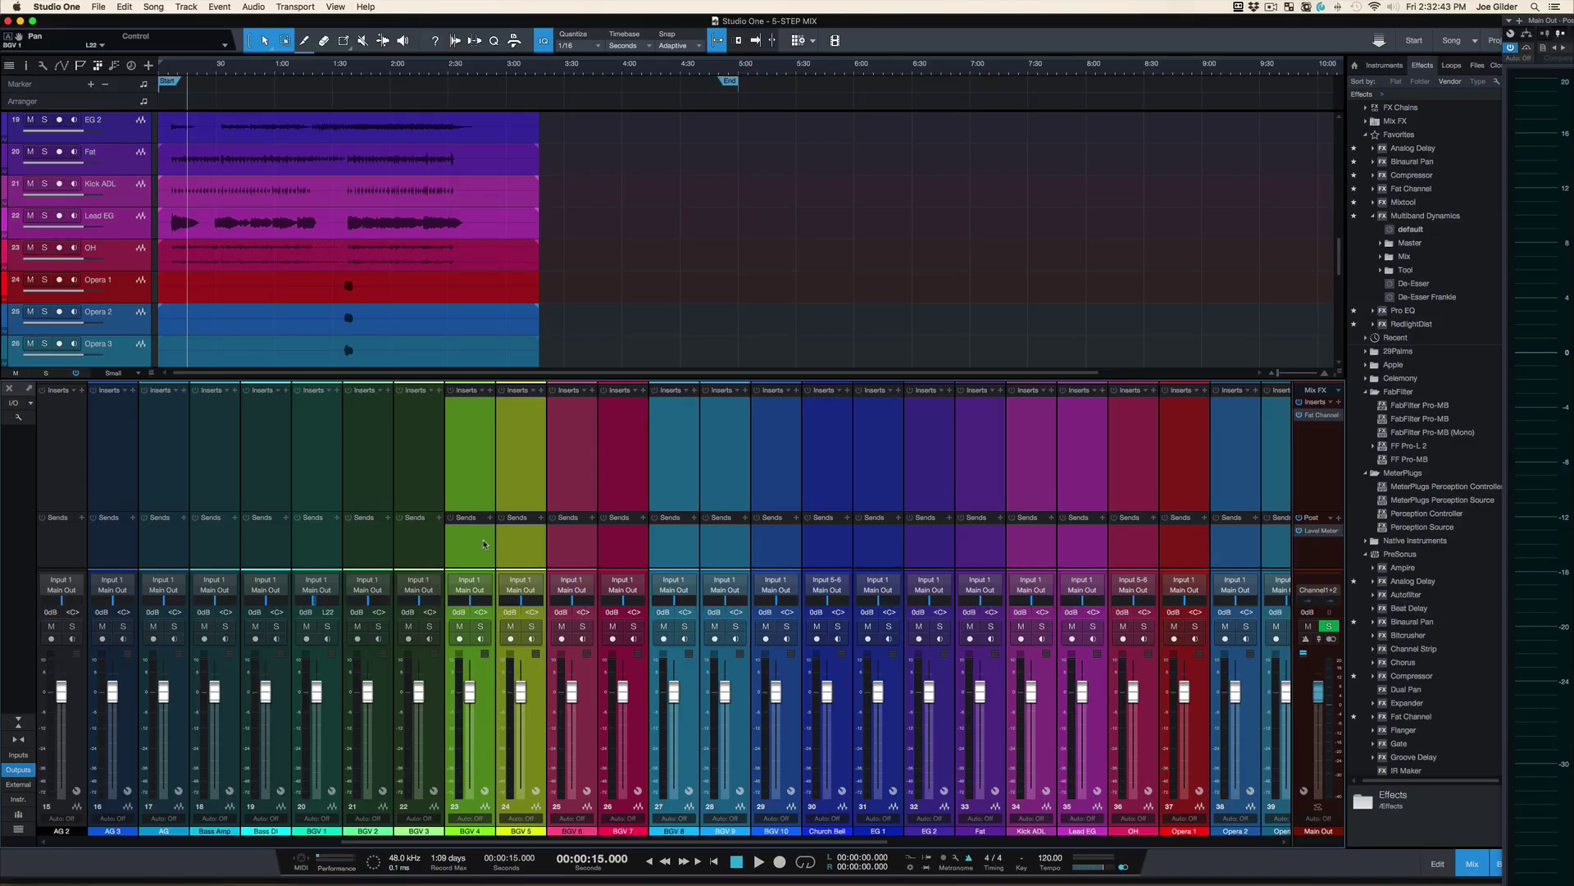
left_click(336, 538)
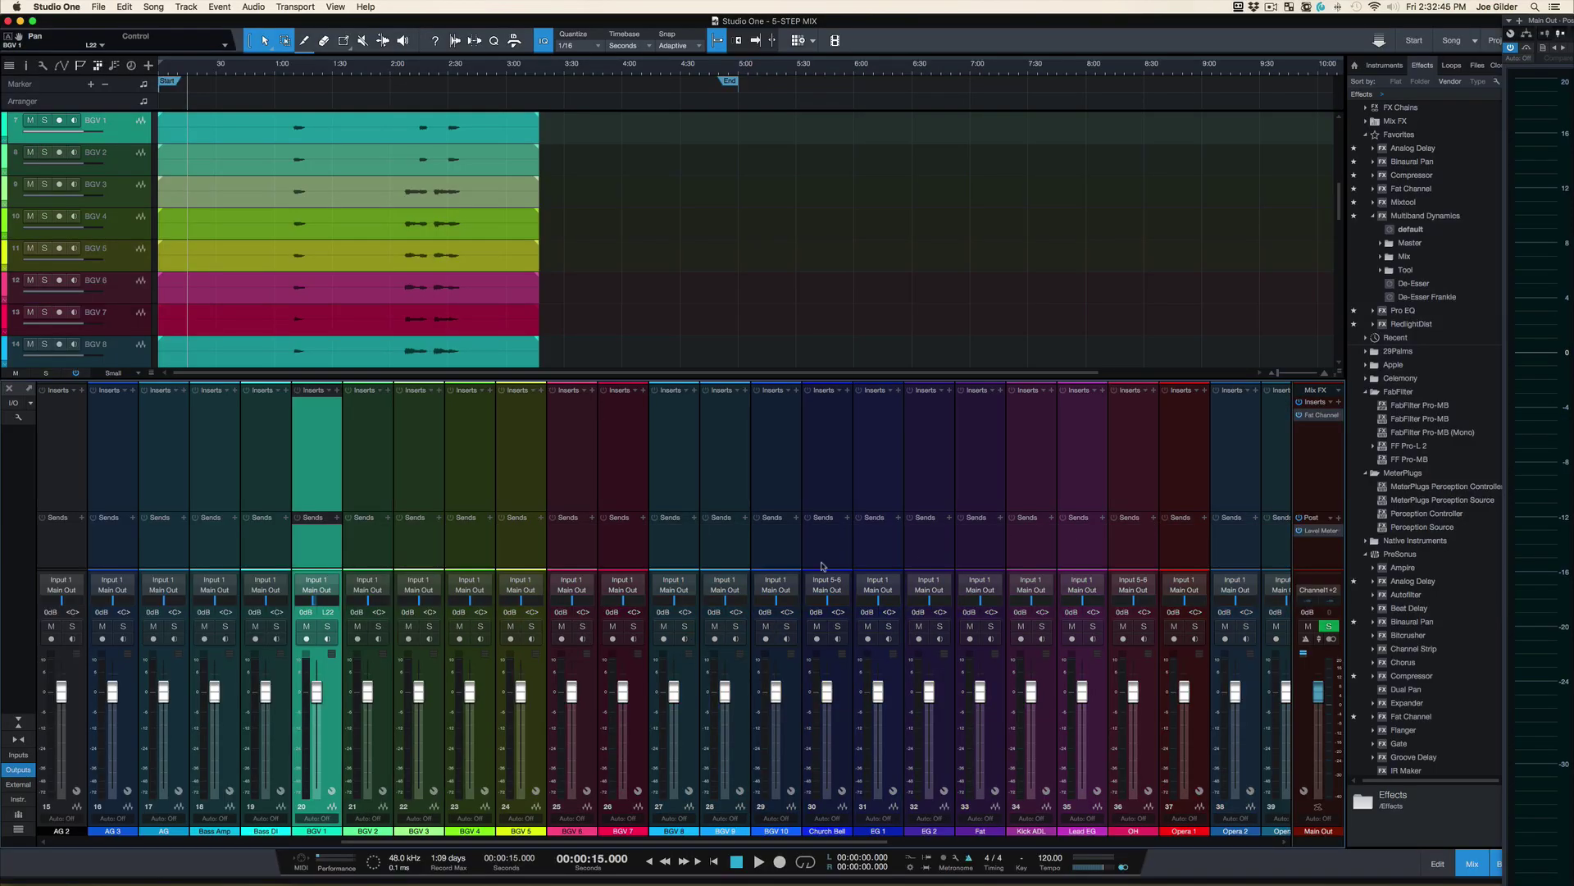
left_click(787, 555, "shift")
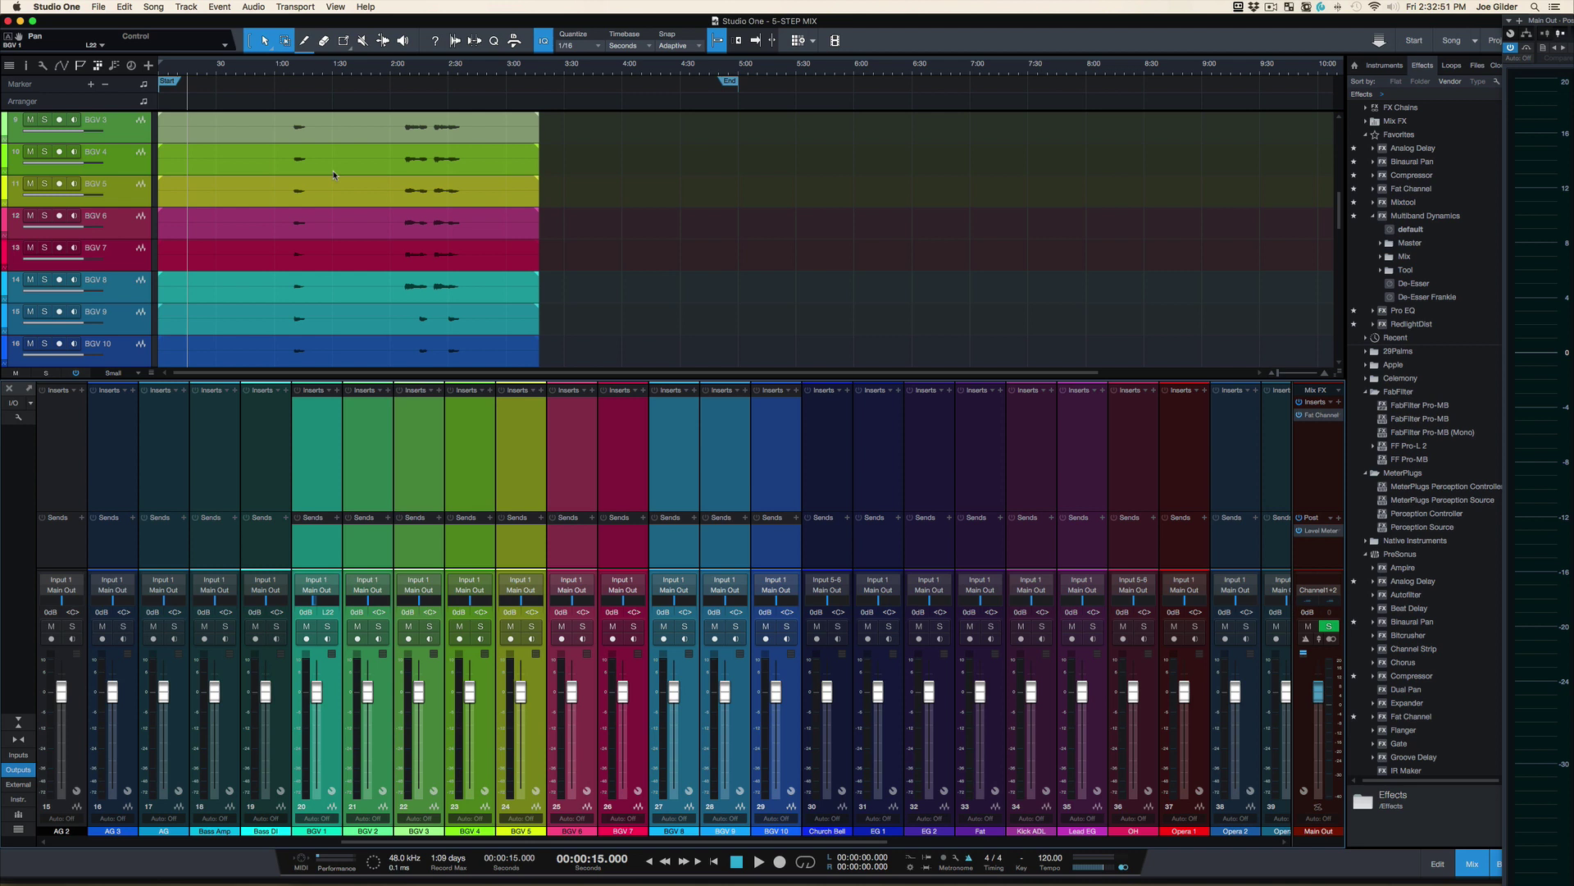
scroll(334, 174, "up", 5)
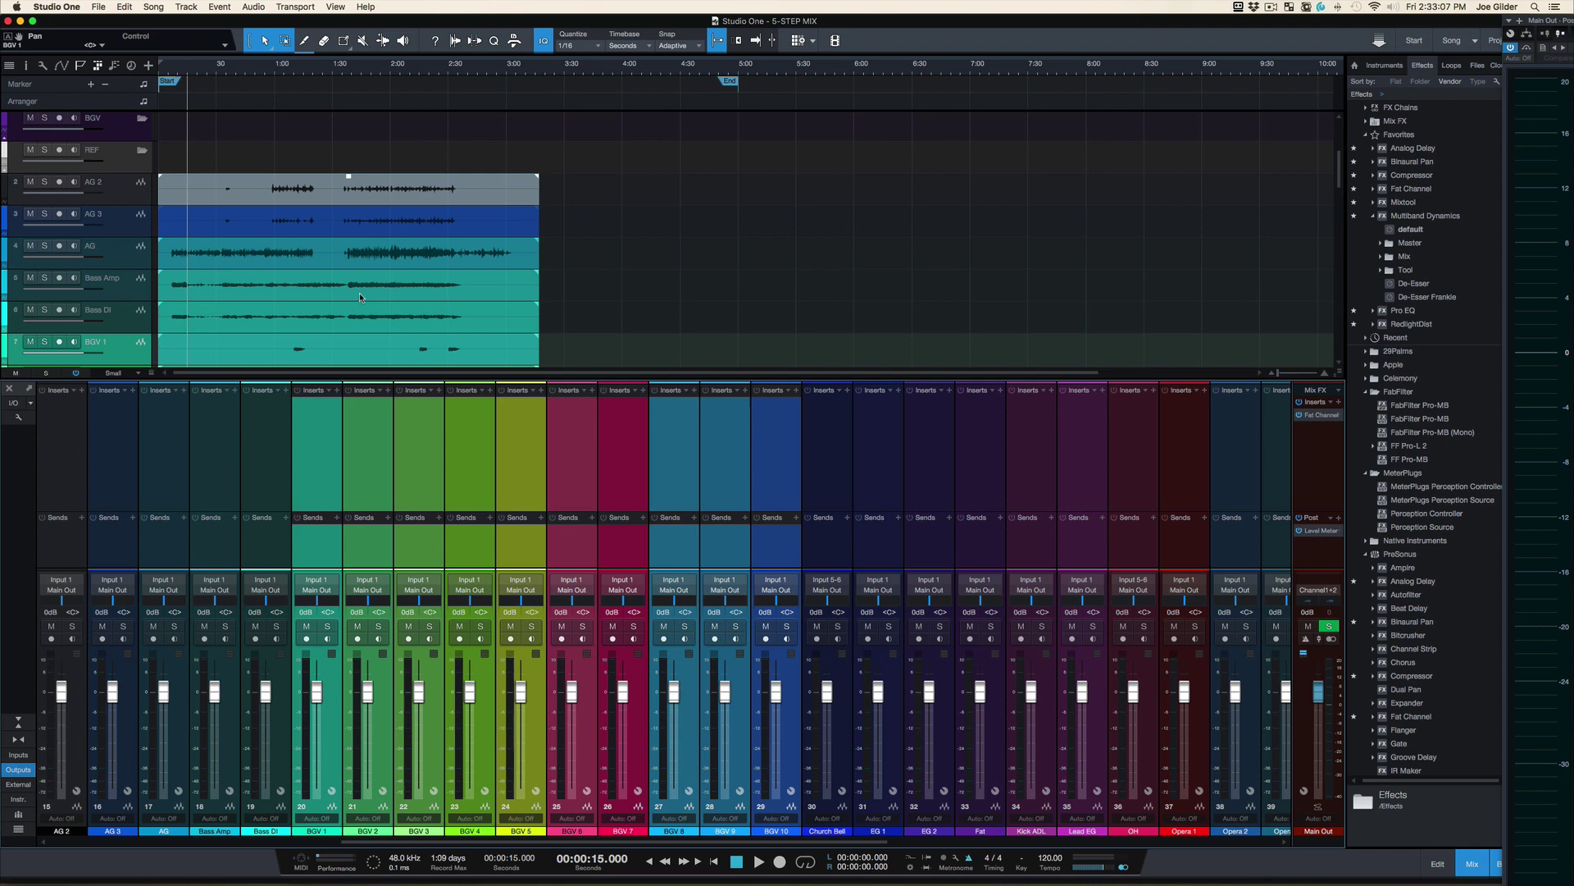
key("F3")
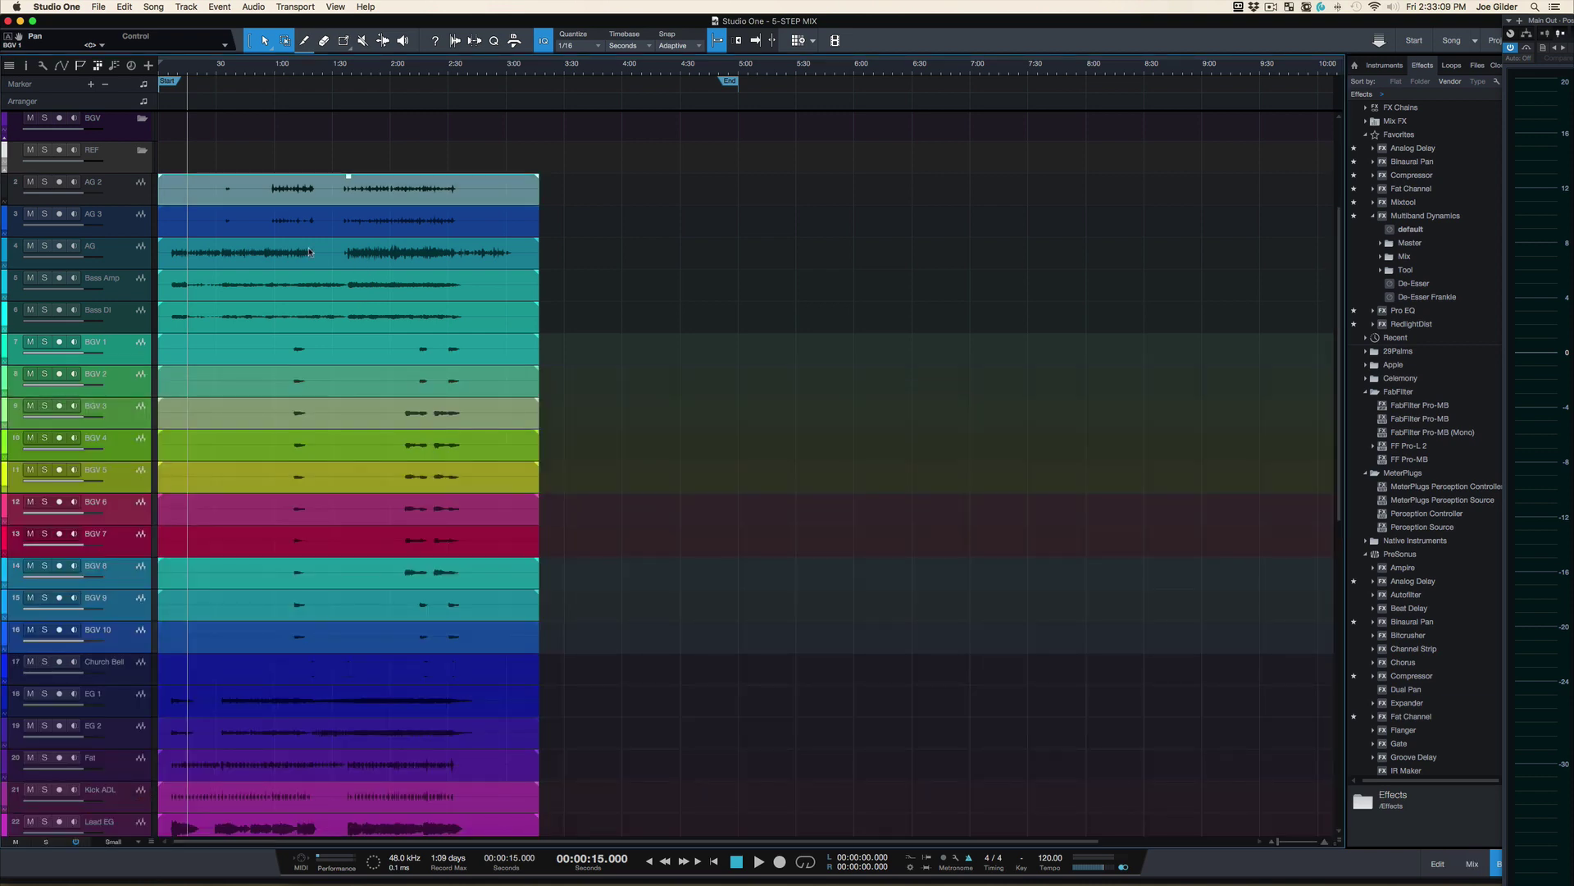
scroll(310, 277, "up", 2)
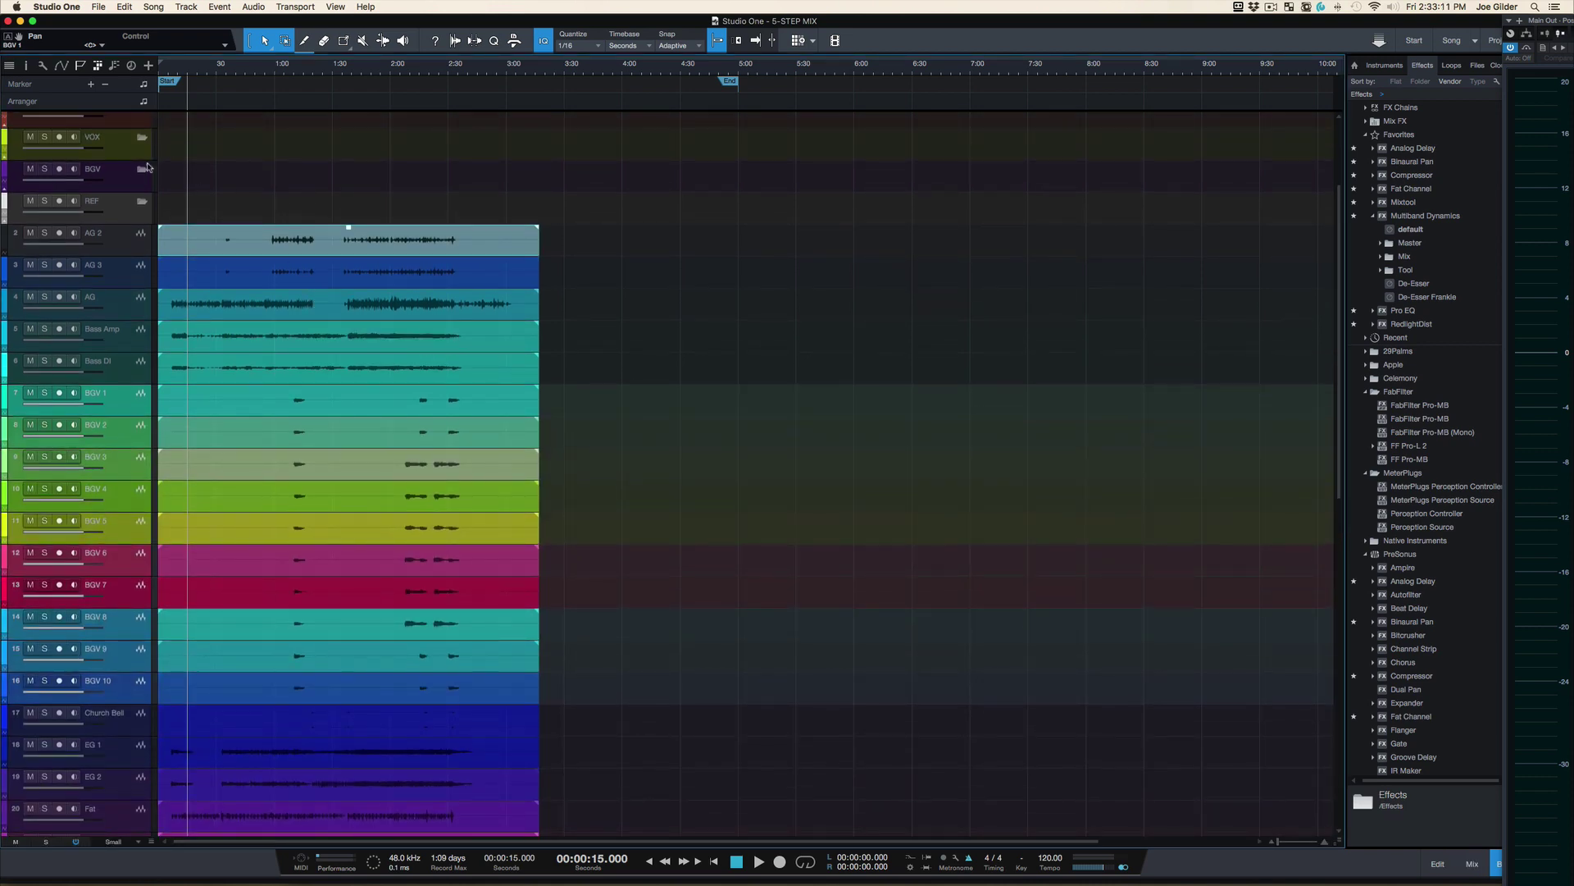
scroll(194, 246, "up", 2)
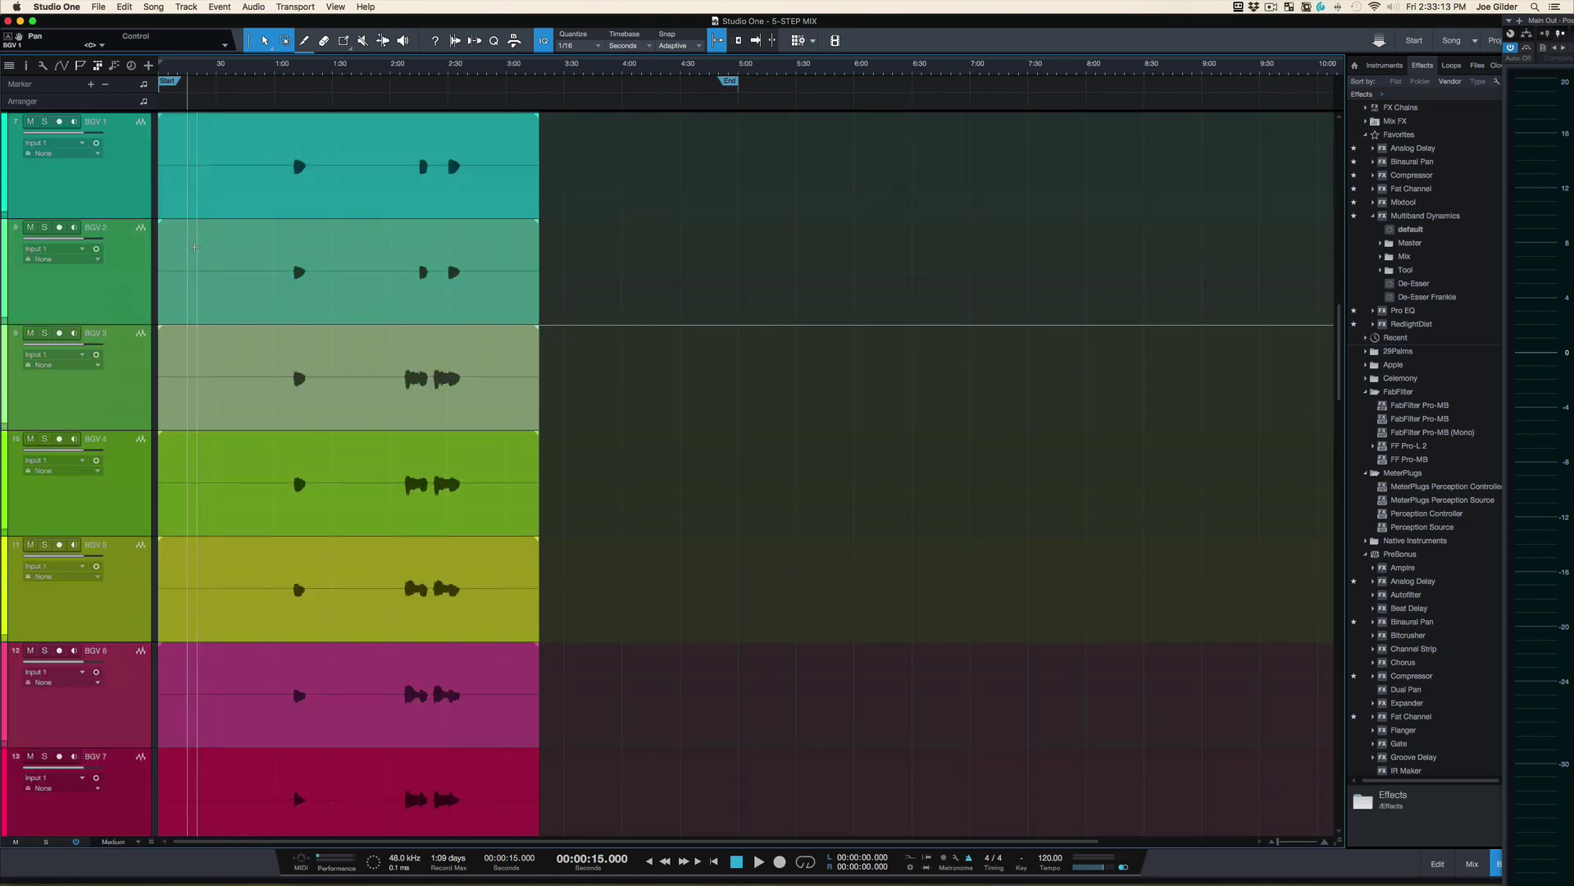
scroll(194, 246, "up", 10)
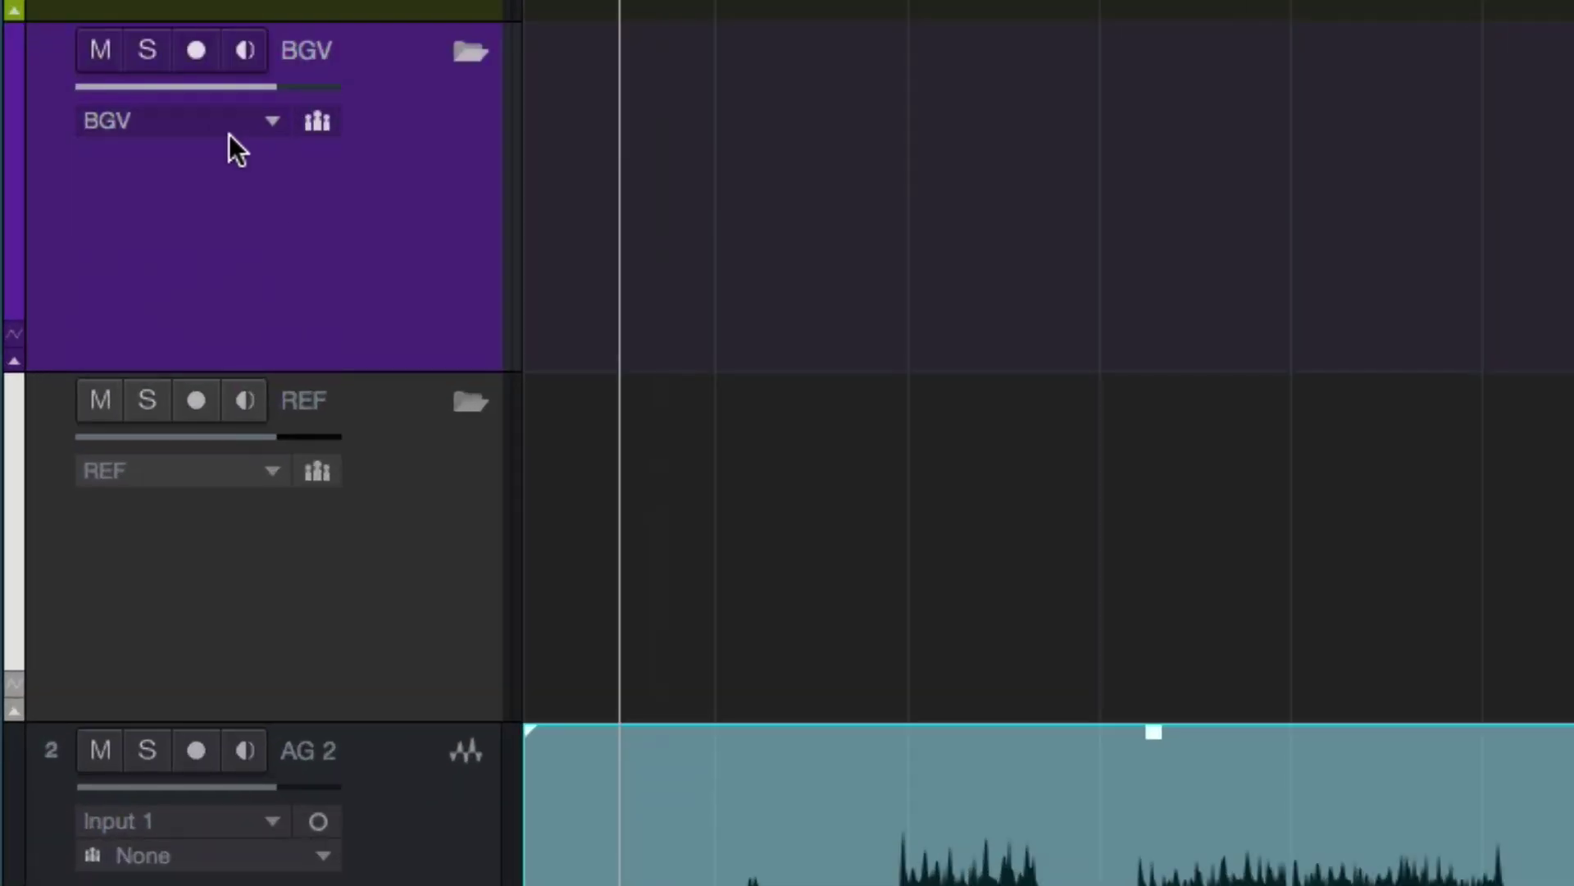
Drag tracks BGV 1–BGV 10 onto the BGV folder, then open the Console to verify routing.
left_click(230, 124)
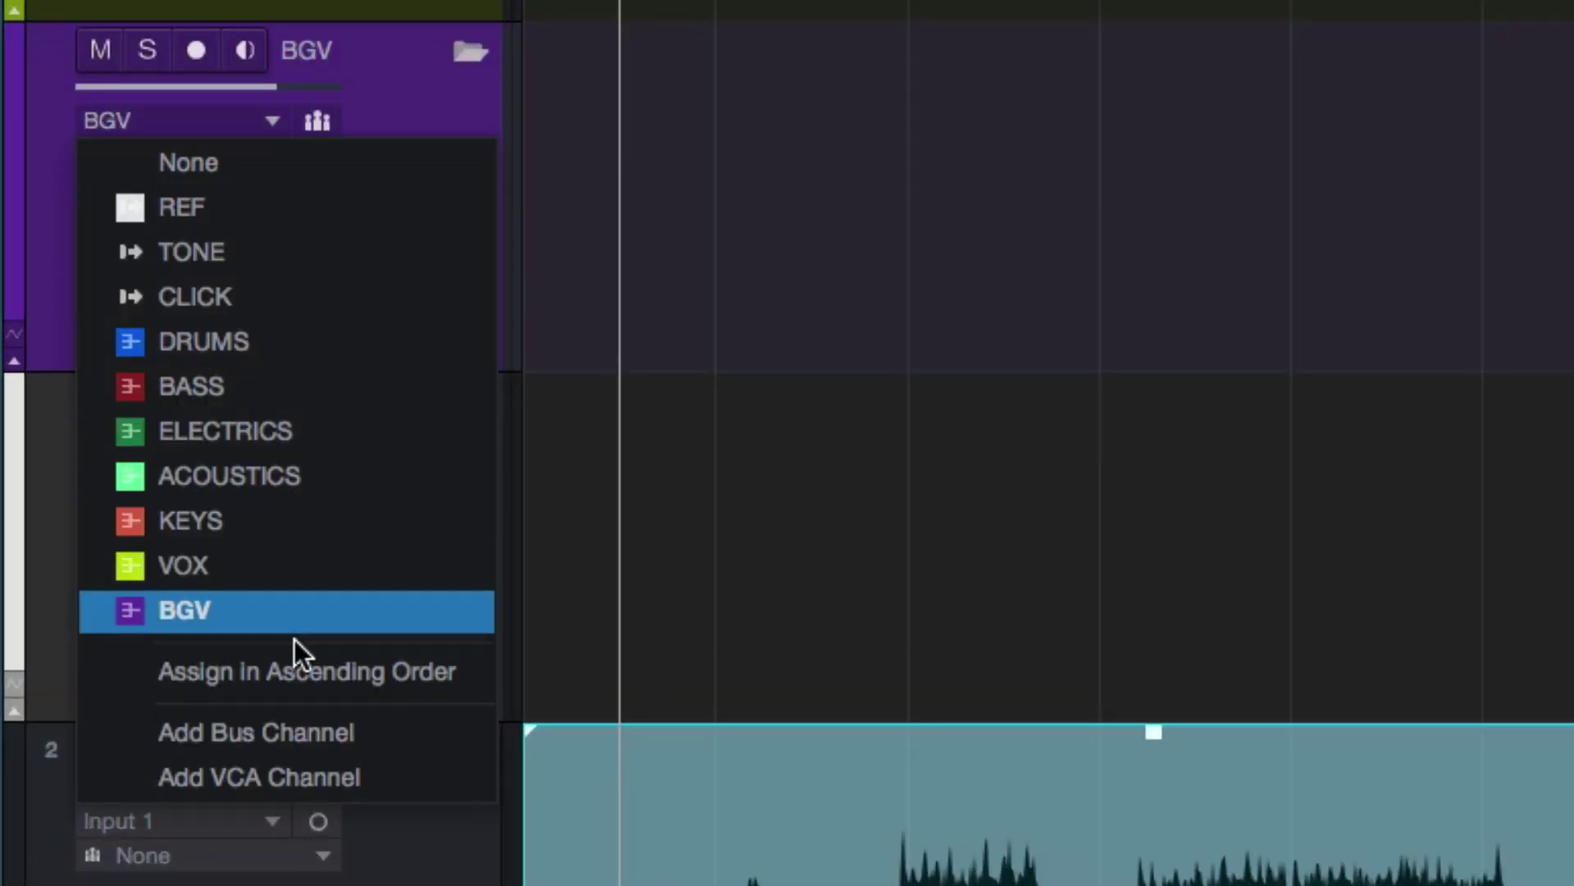
left_click(387, 47)
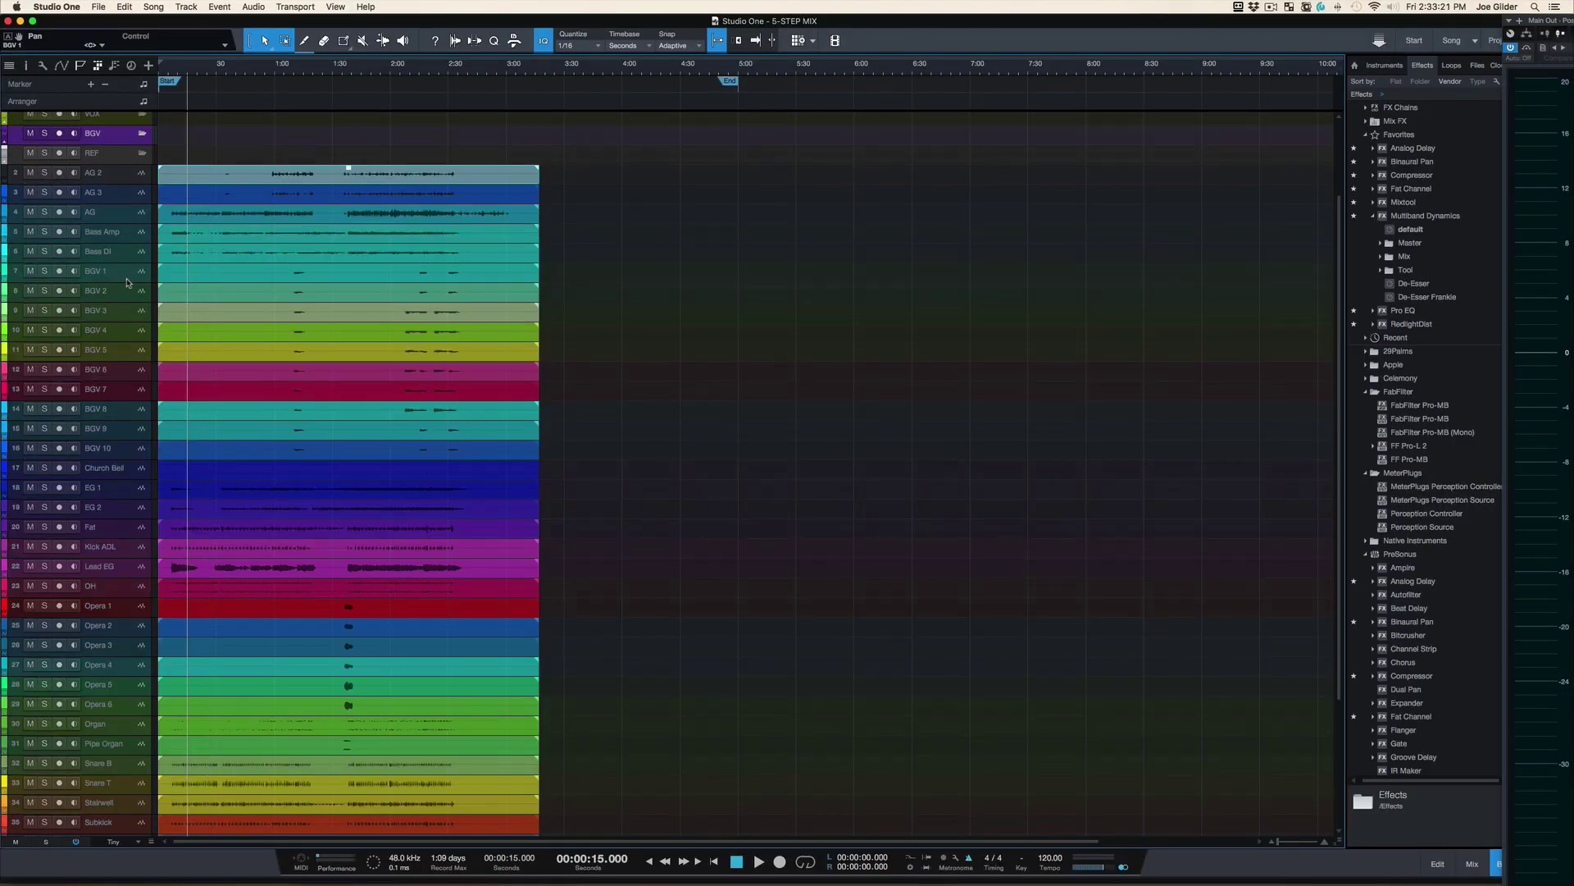
left_click(131, 275)
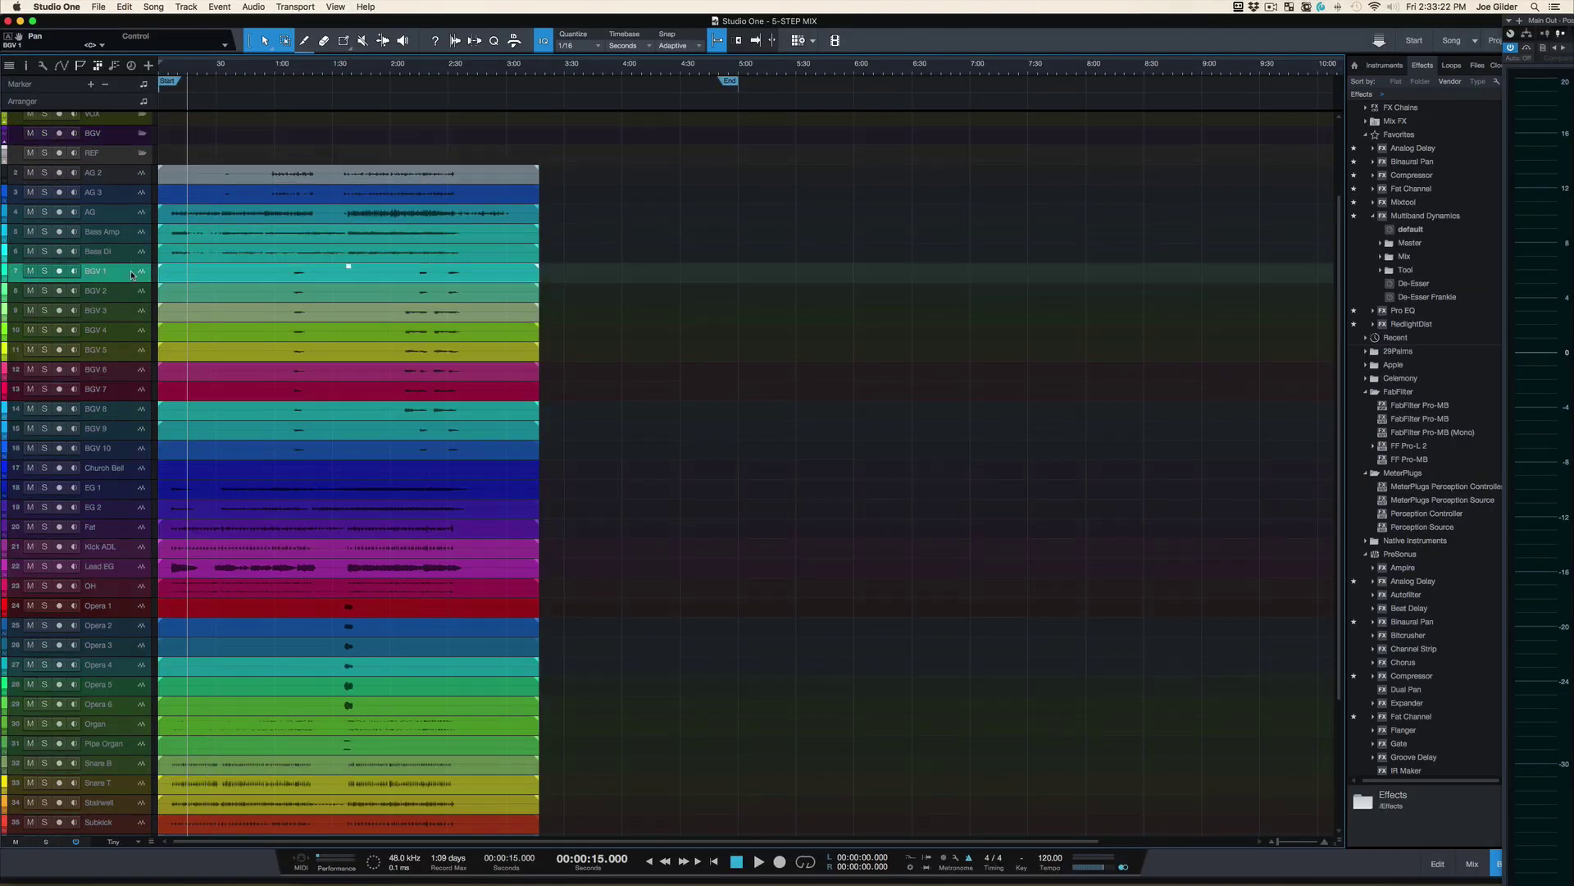
left_click(141, 449, "shift")
scroll(205, 317, "up", 5)
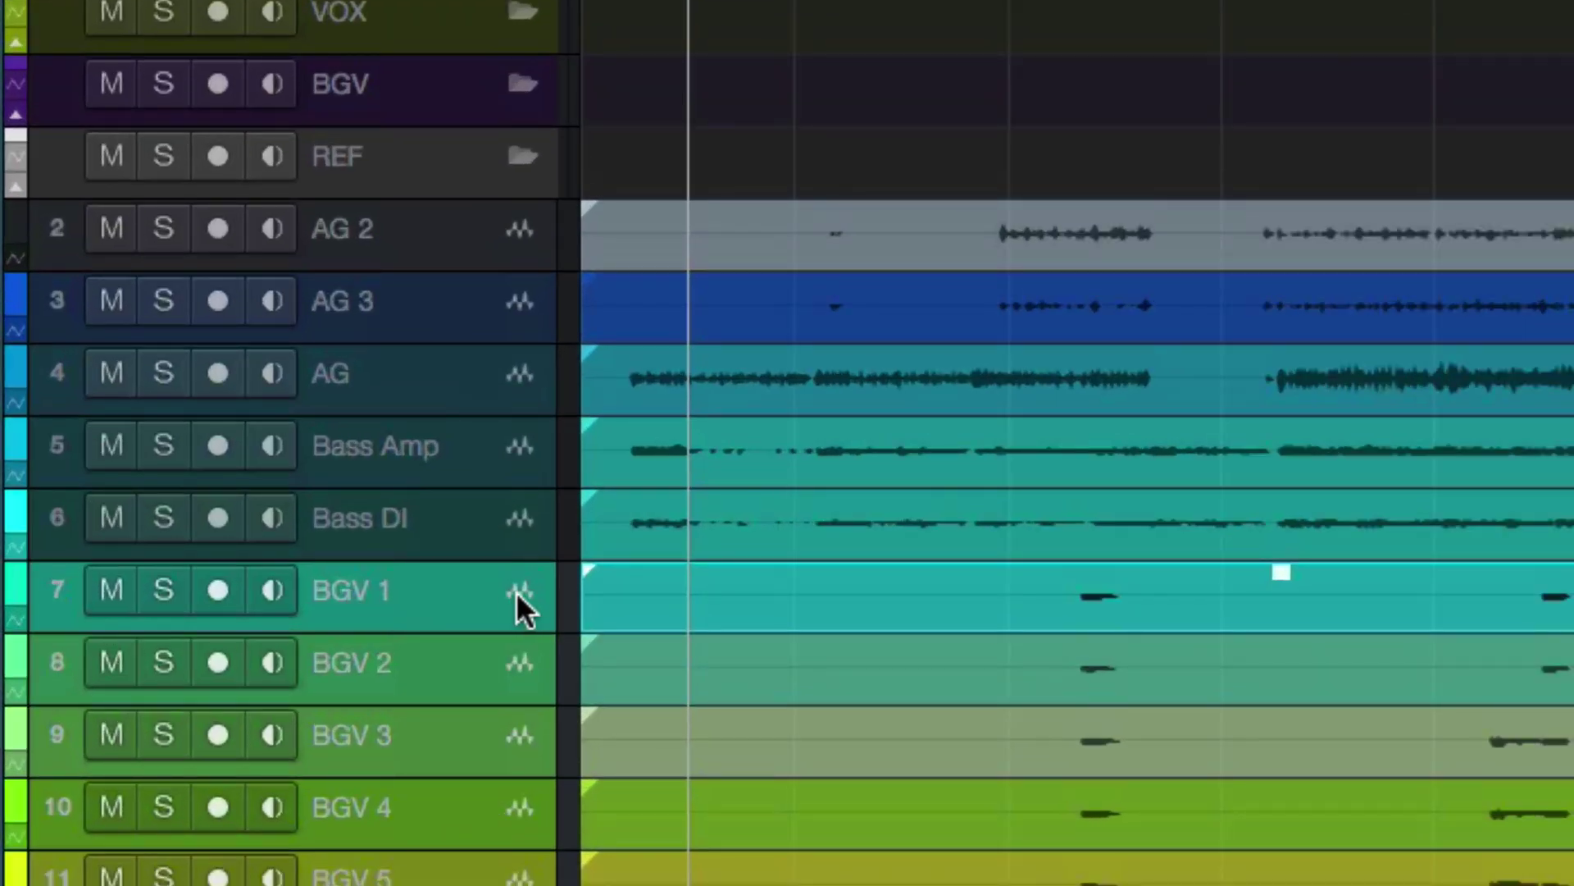
left_click_drag(517, 596, 455, 90)
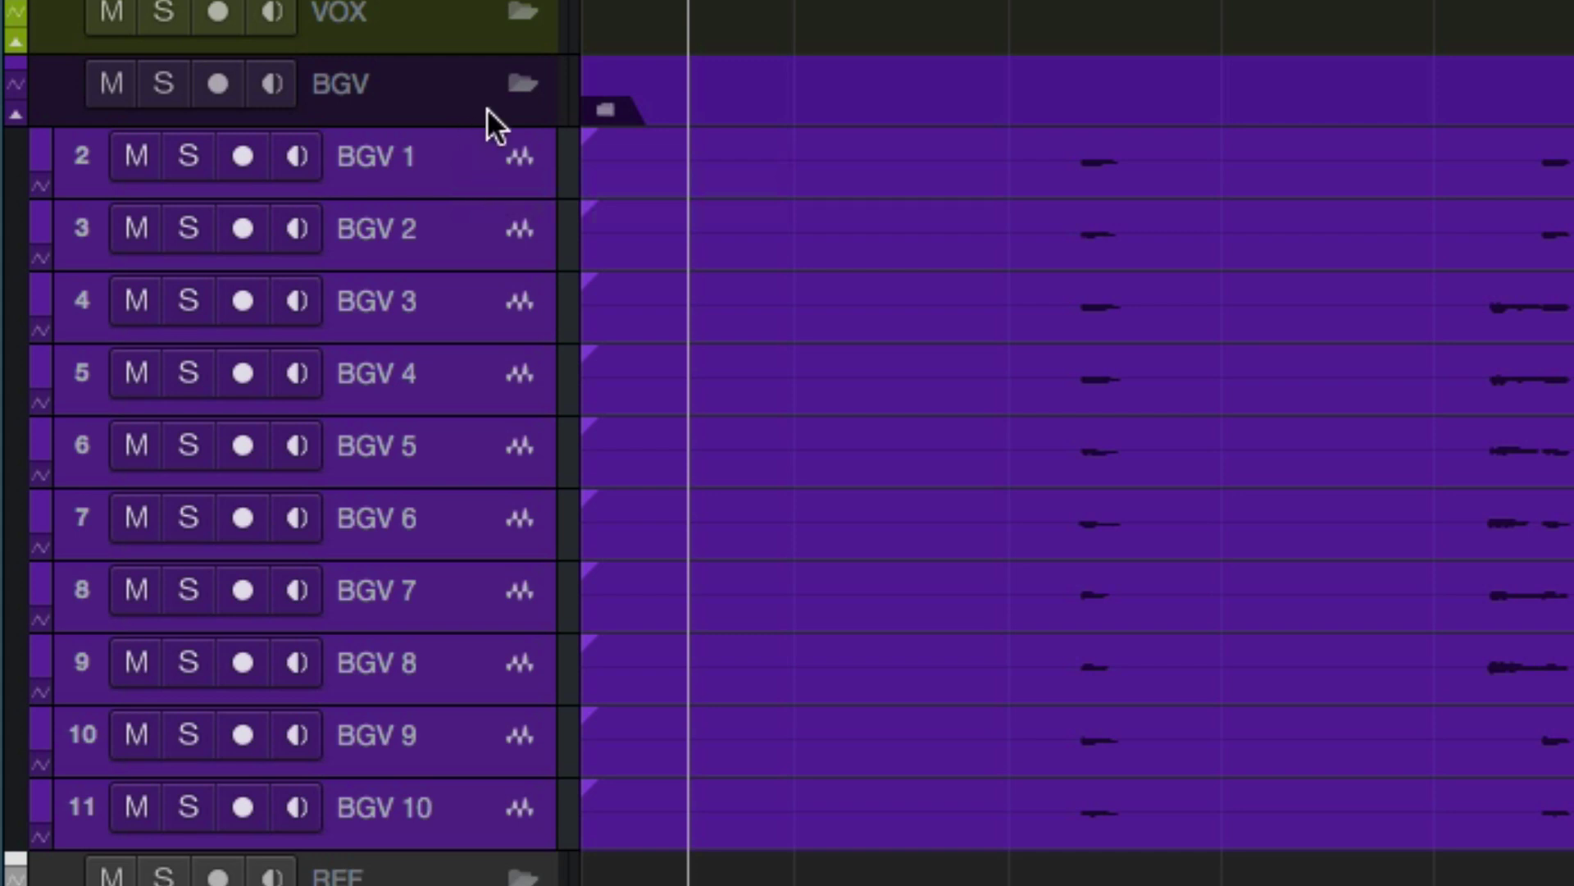
key("F3")
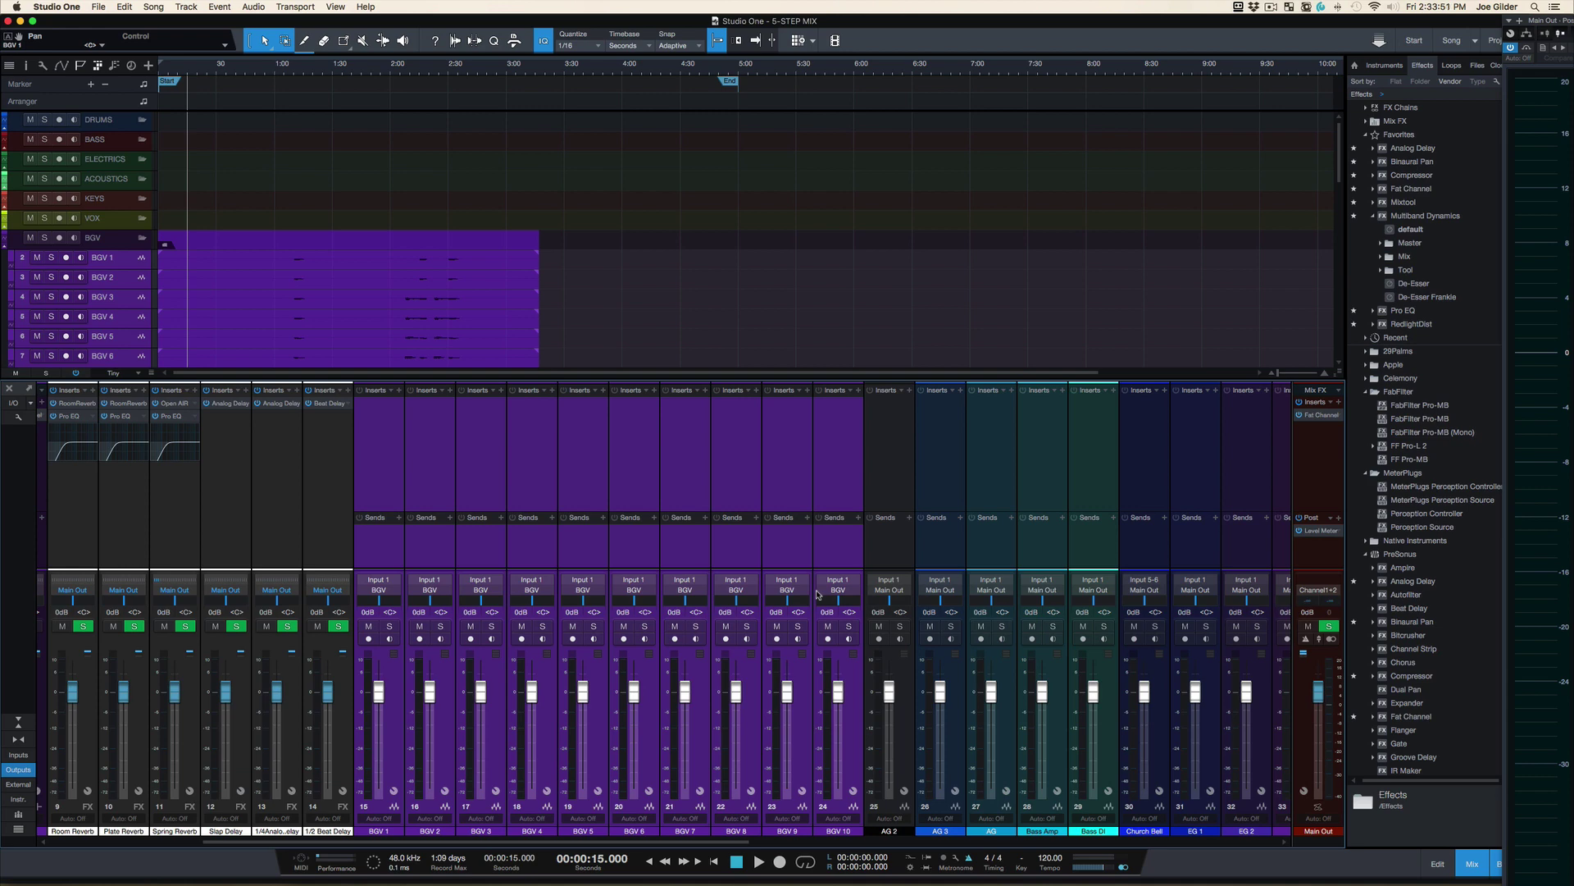
Close the mixer, move AG above AG 2 and AG 3, and select all three AG tracks for ACOUSTICS.
key("F3")
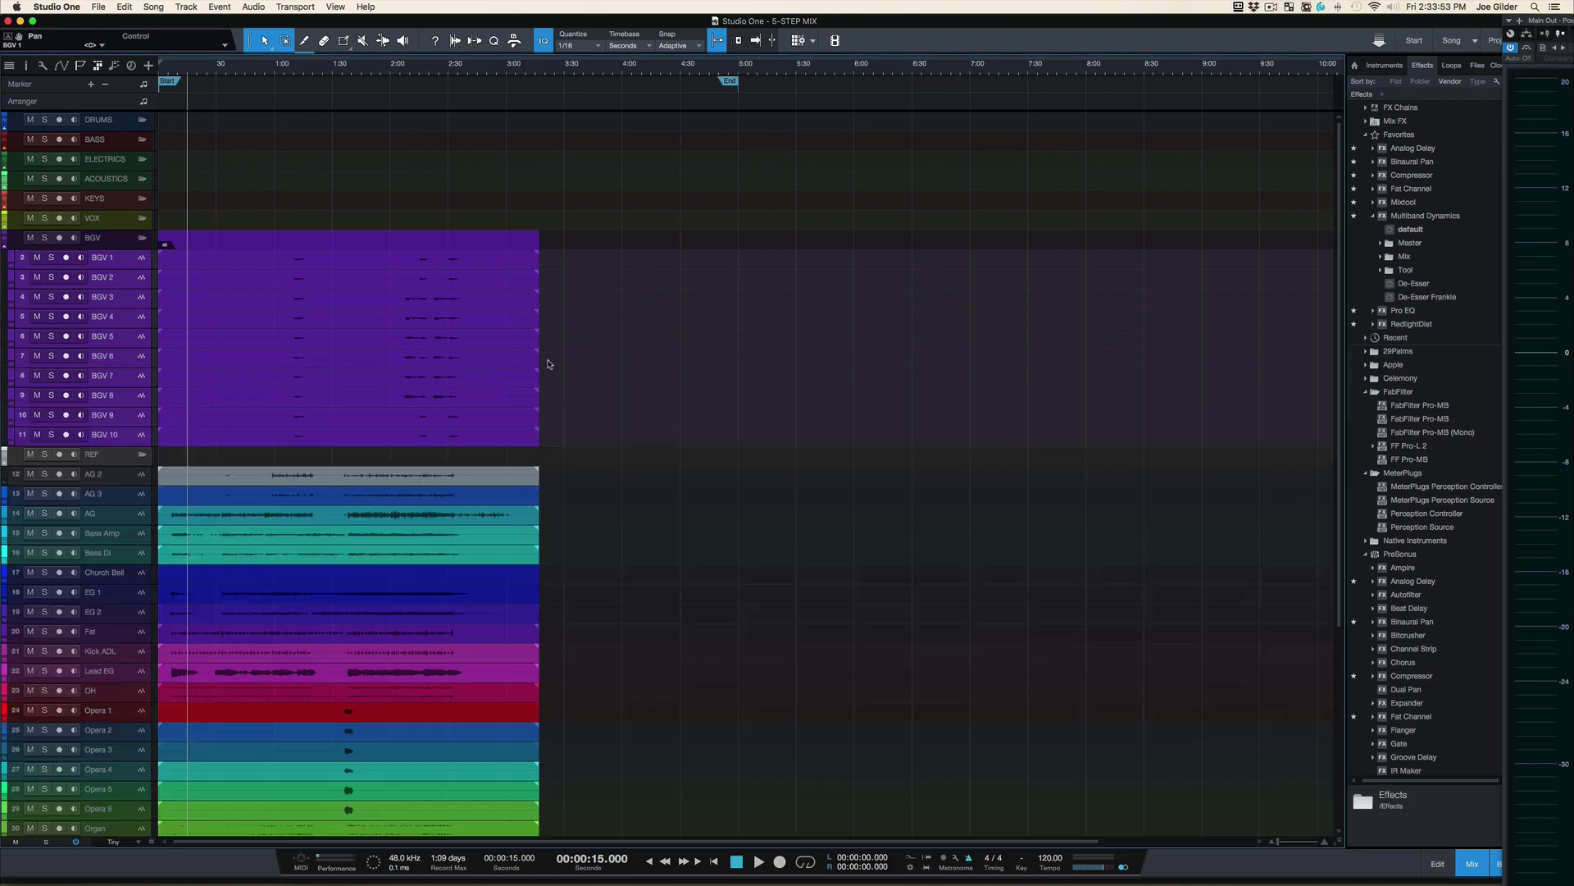
scroll(264, 426, "down", 2)
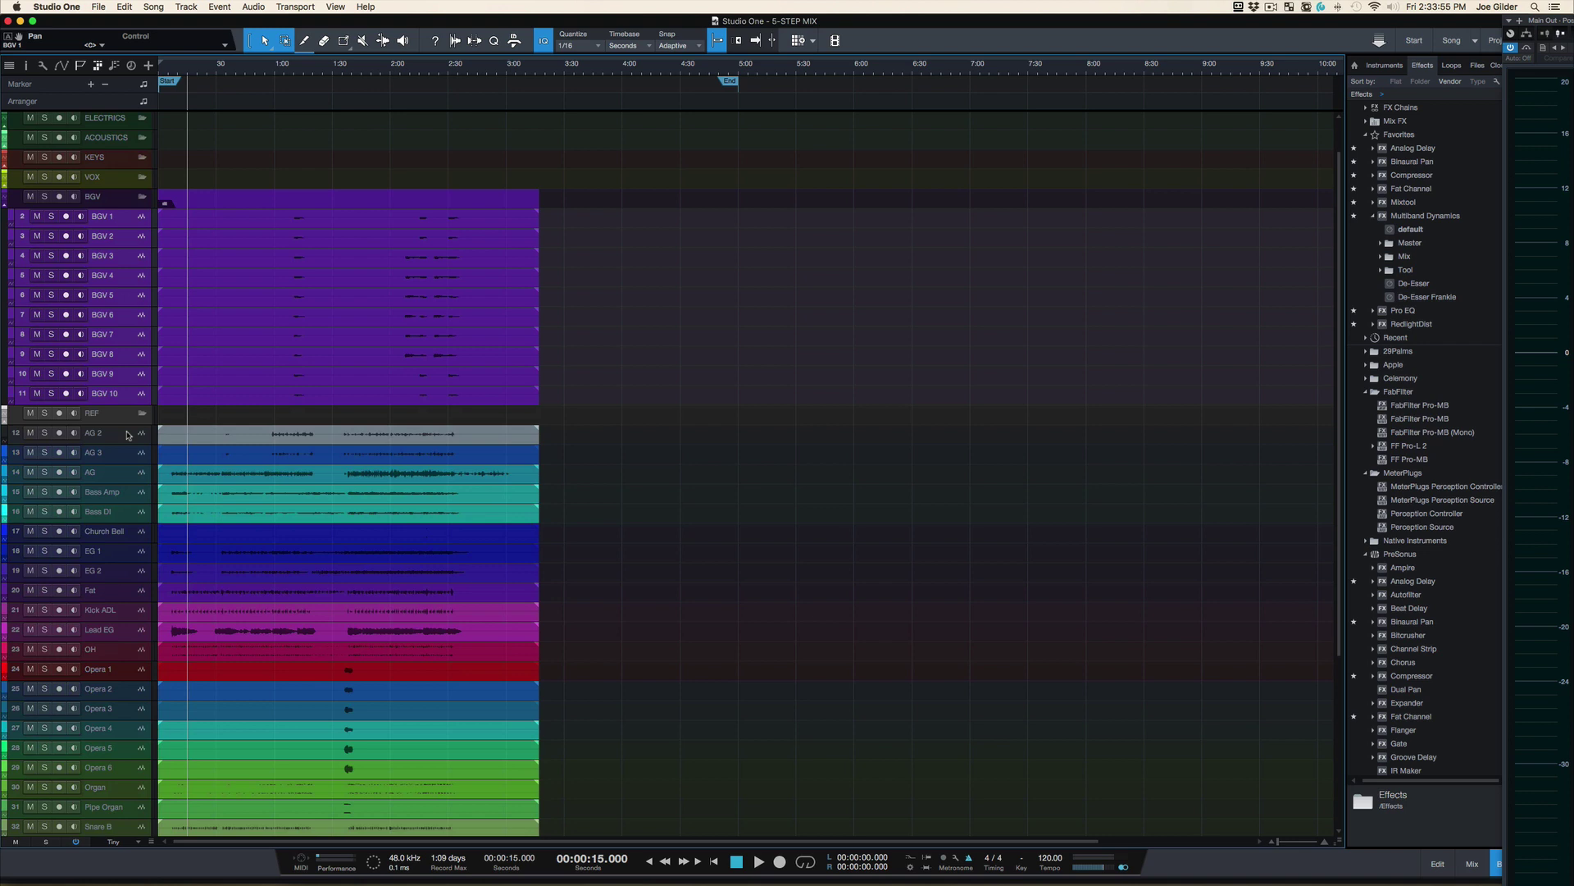
left_click_drag(127, 476, 125, 143)
left_click(137, 474, "shift")
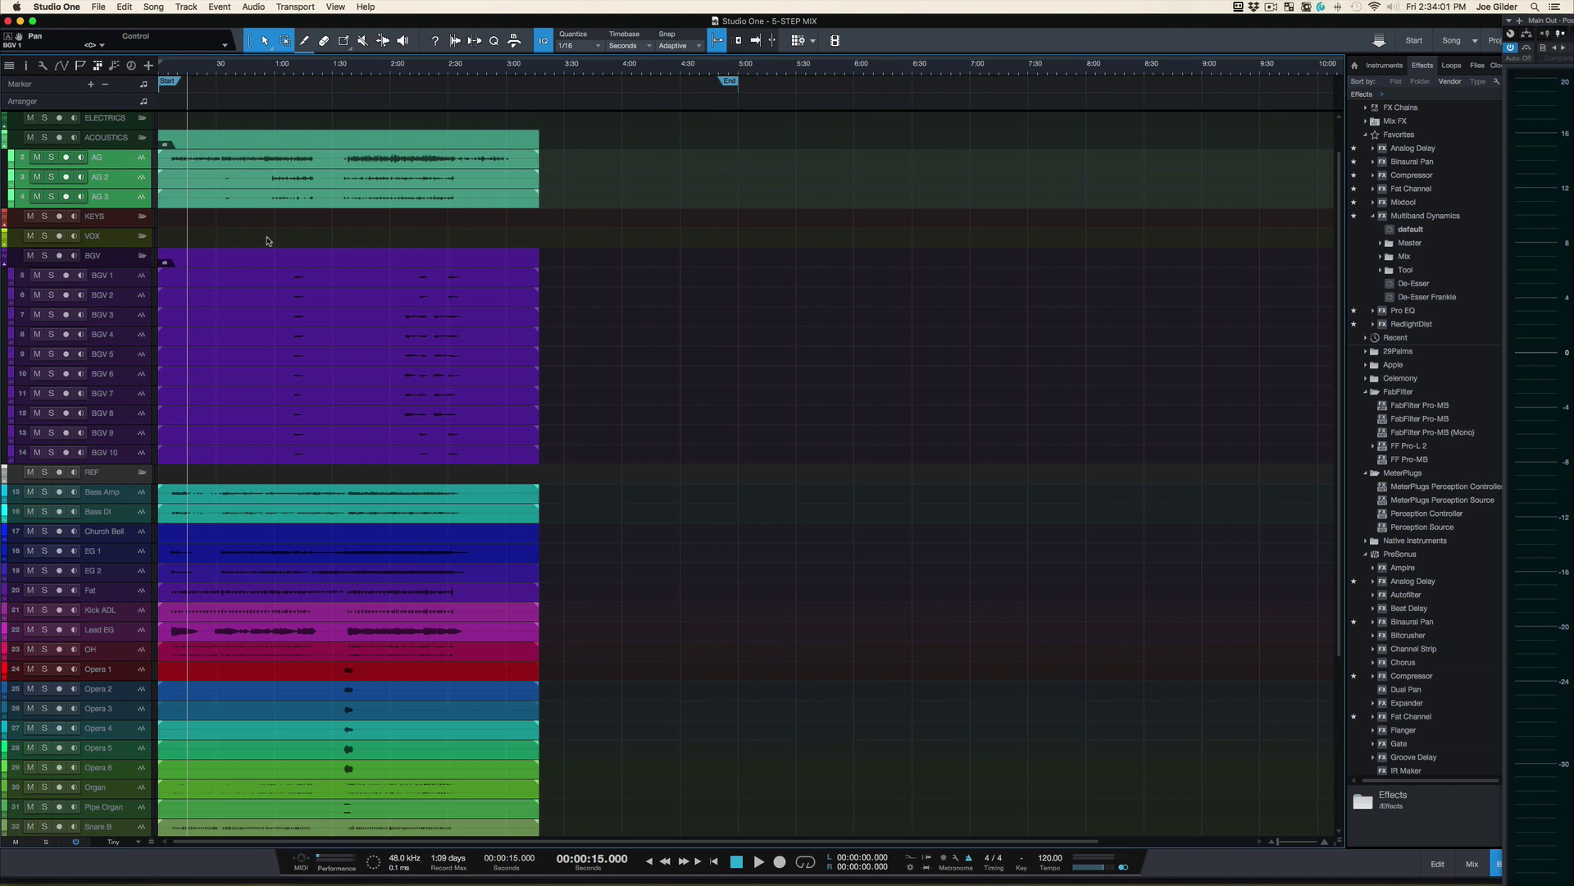
Move the Bass Amp and Bass DI tracks into the BASS folder.
left_click(125, 495)
left_click(126, 513, "shift")
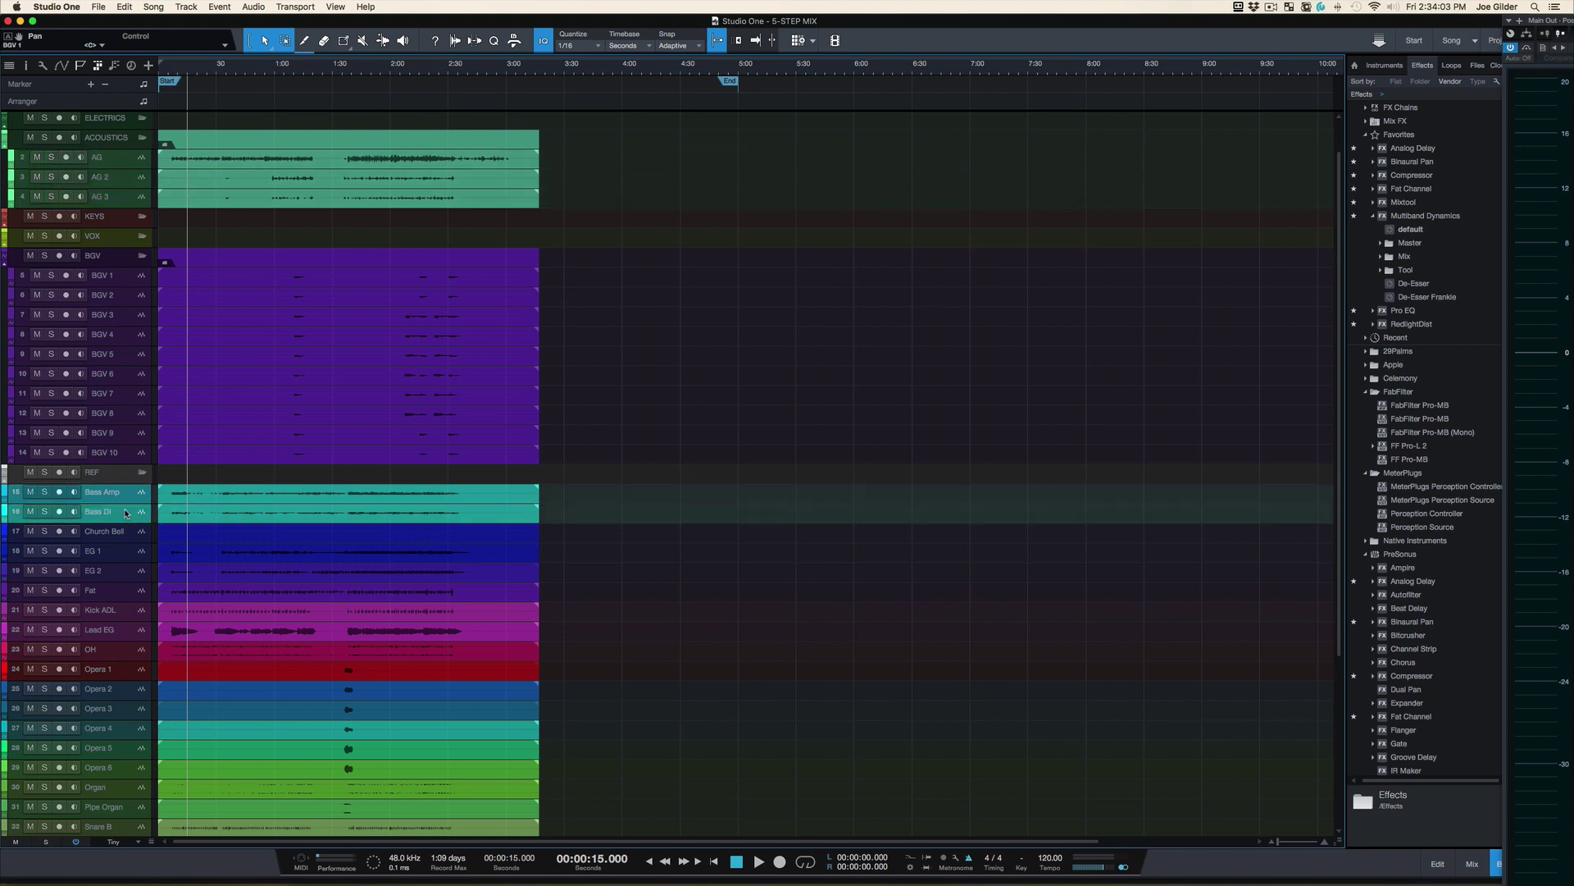
scroll(199, 504, "up", 1)
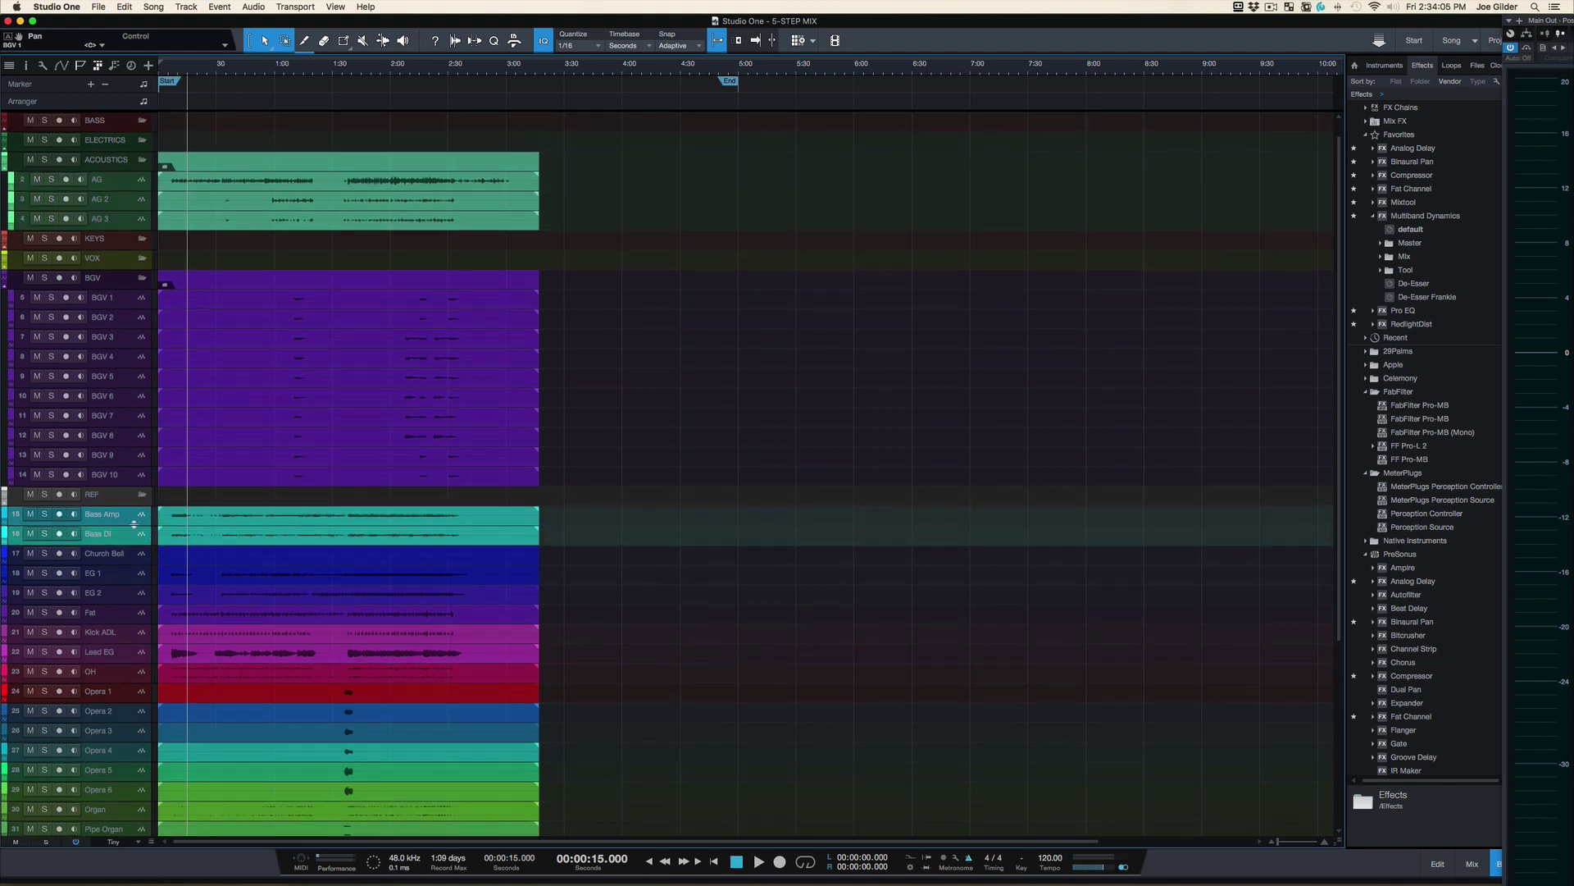
left_click_drag(133, 523, 155, 160)
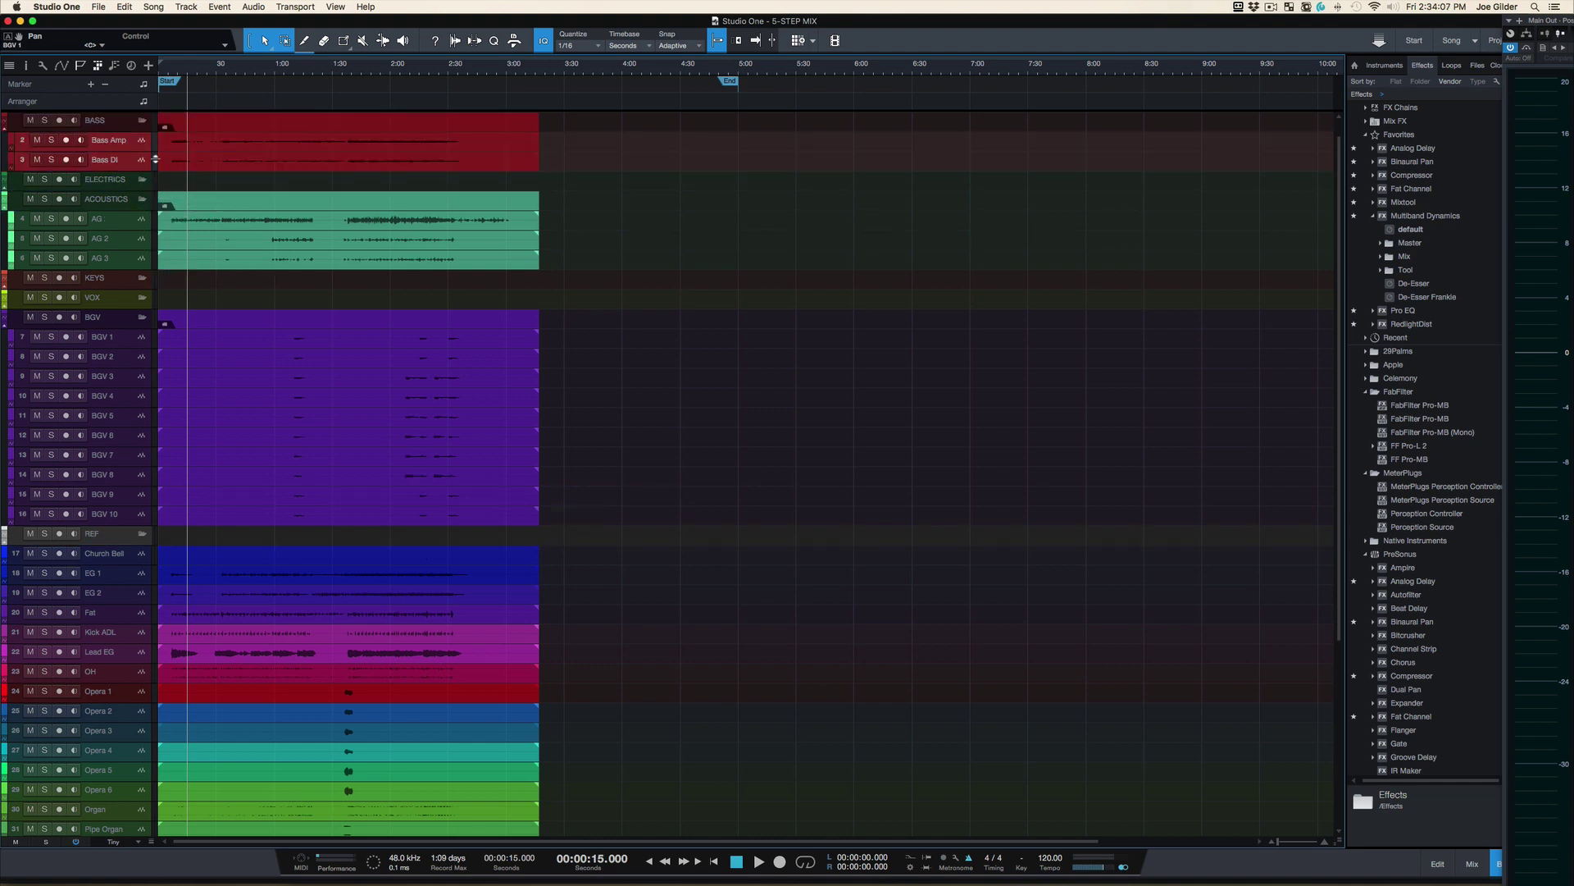
Move EG 1, EG 2 and Lead EG into ELECTRICS, with Lead EG below EG 2.
left_click(131, 574)
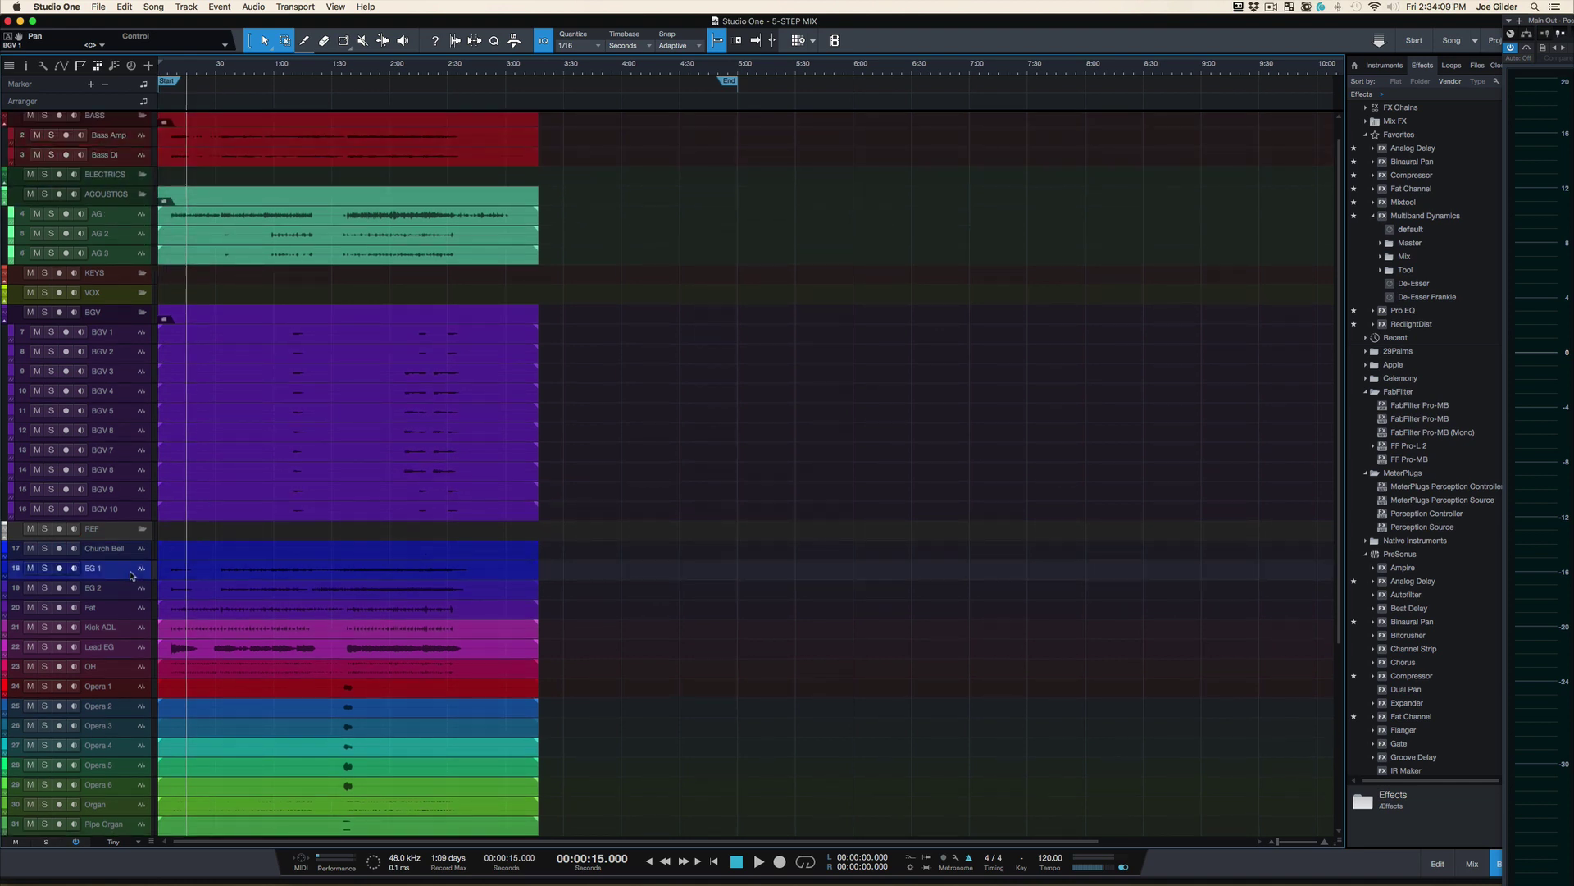
left_click(131, 589, "shift")
left_click_drag(138, 571, 177, 219)
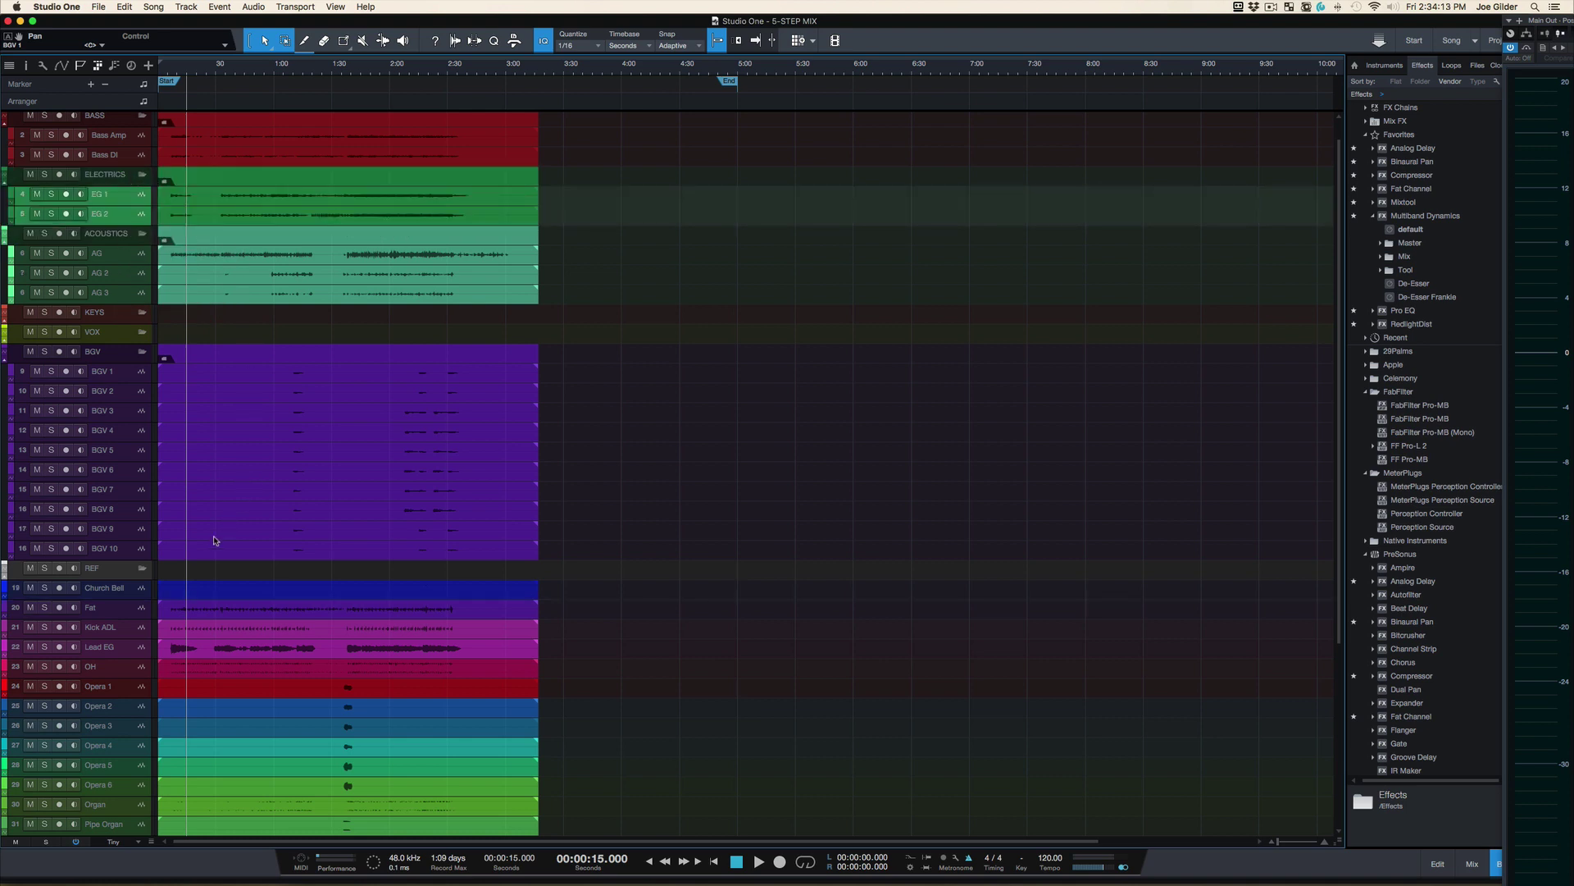
left_click(132, 629)
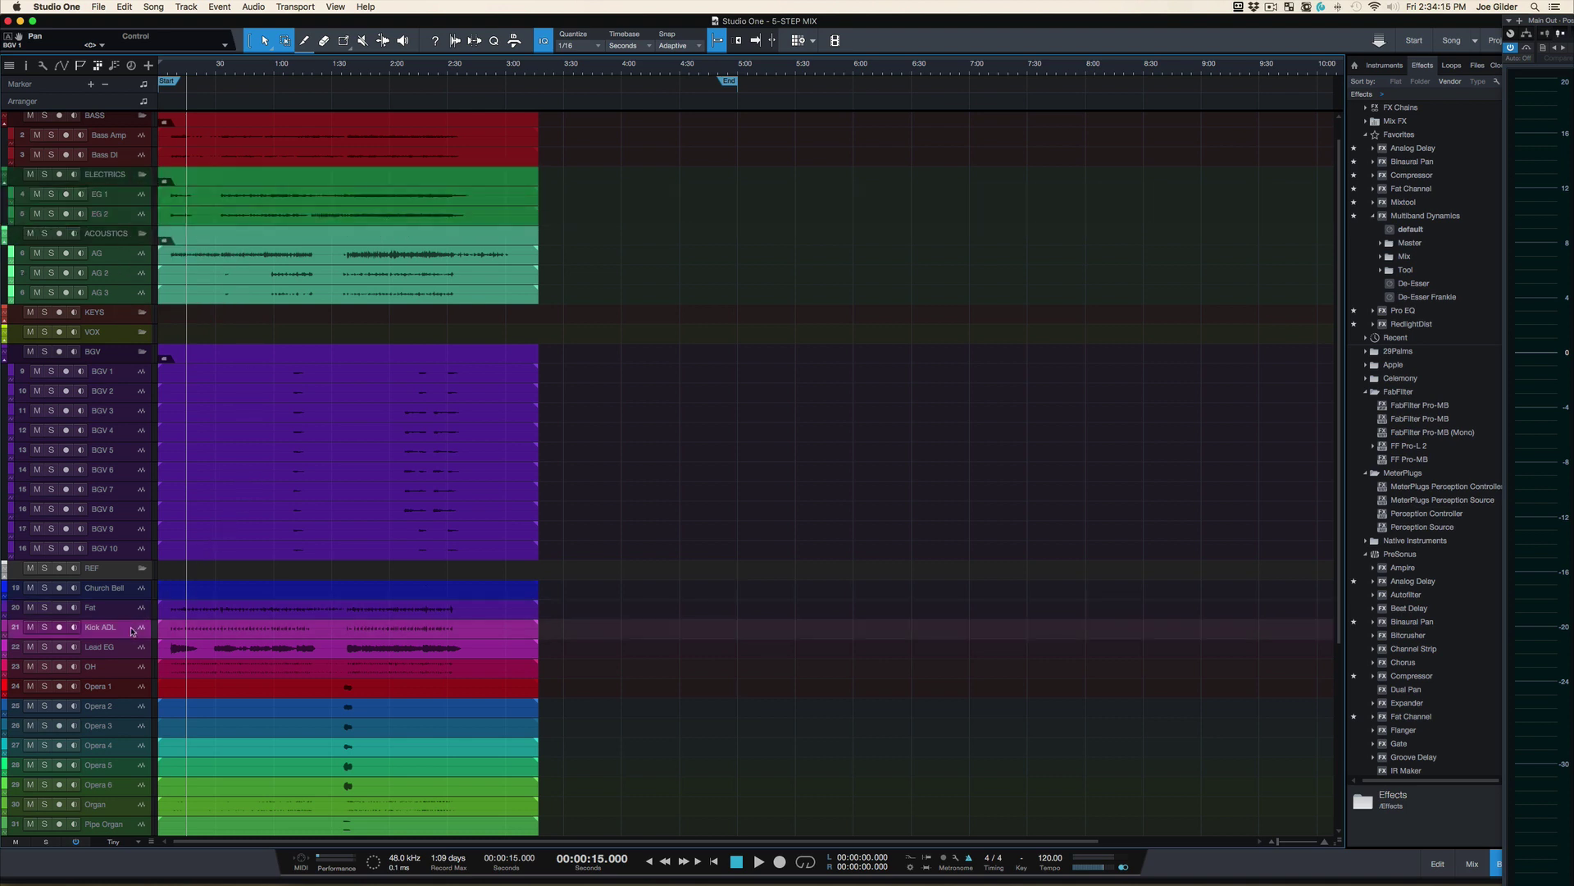
left_click(139, 648)
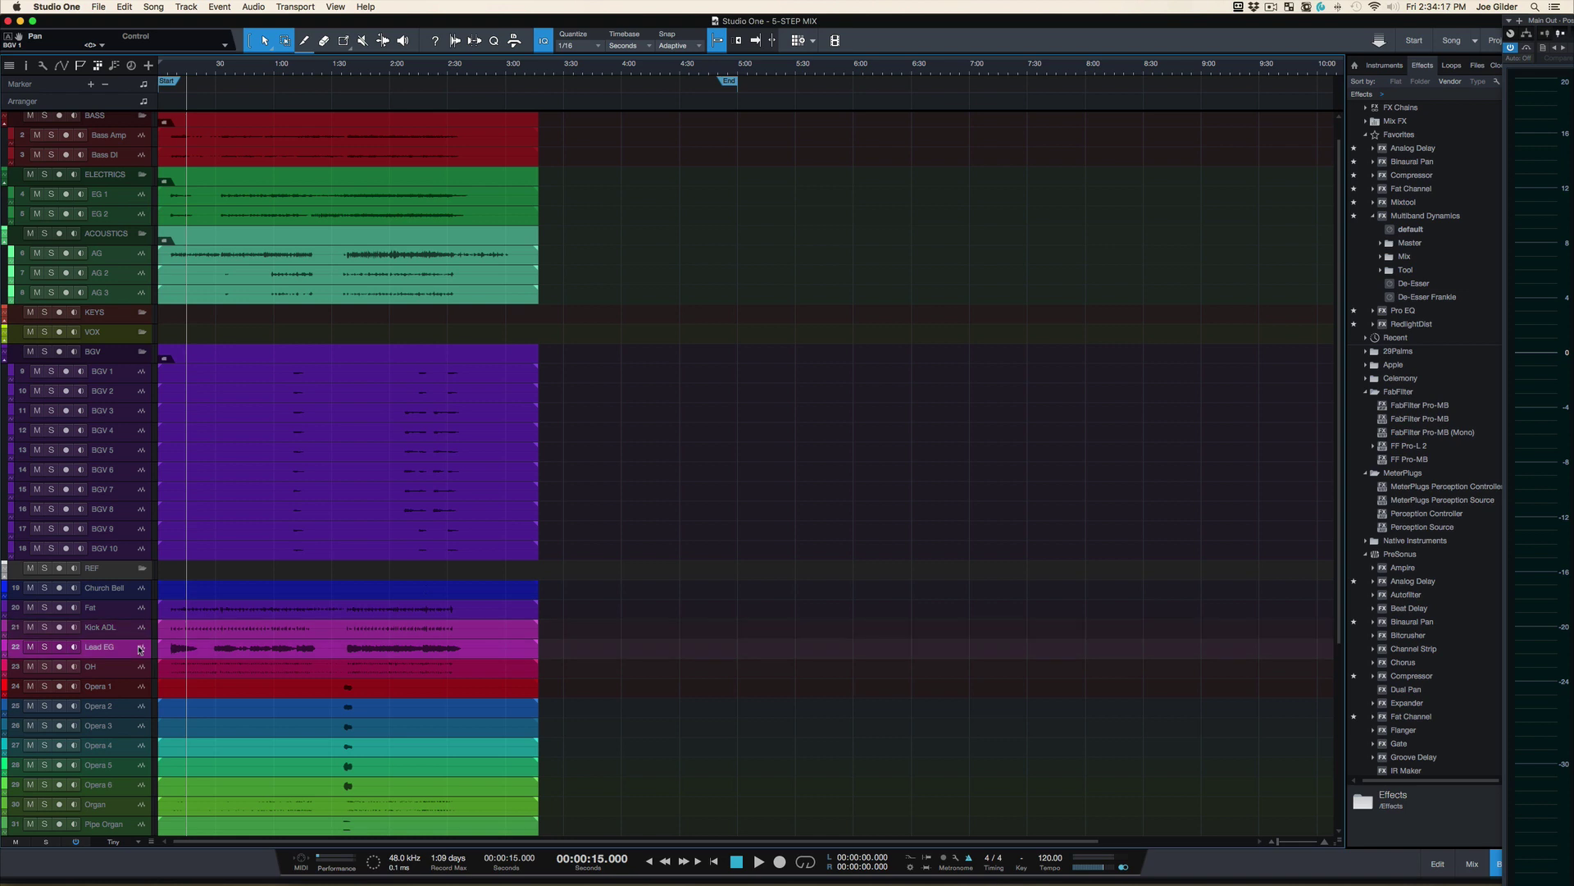
left_click_drag(140, 649, 133, 224)
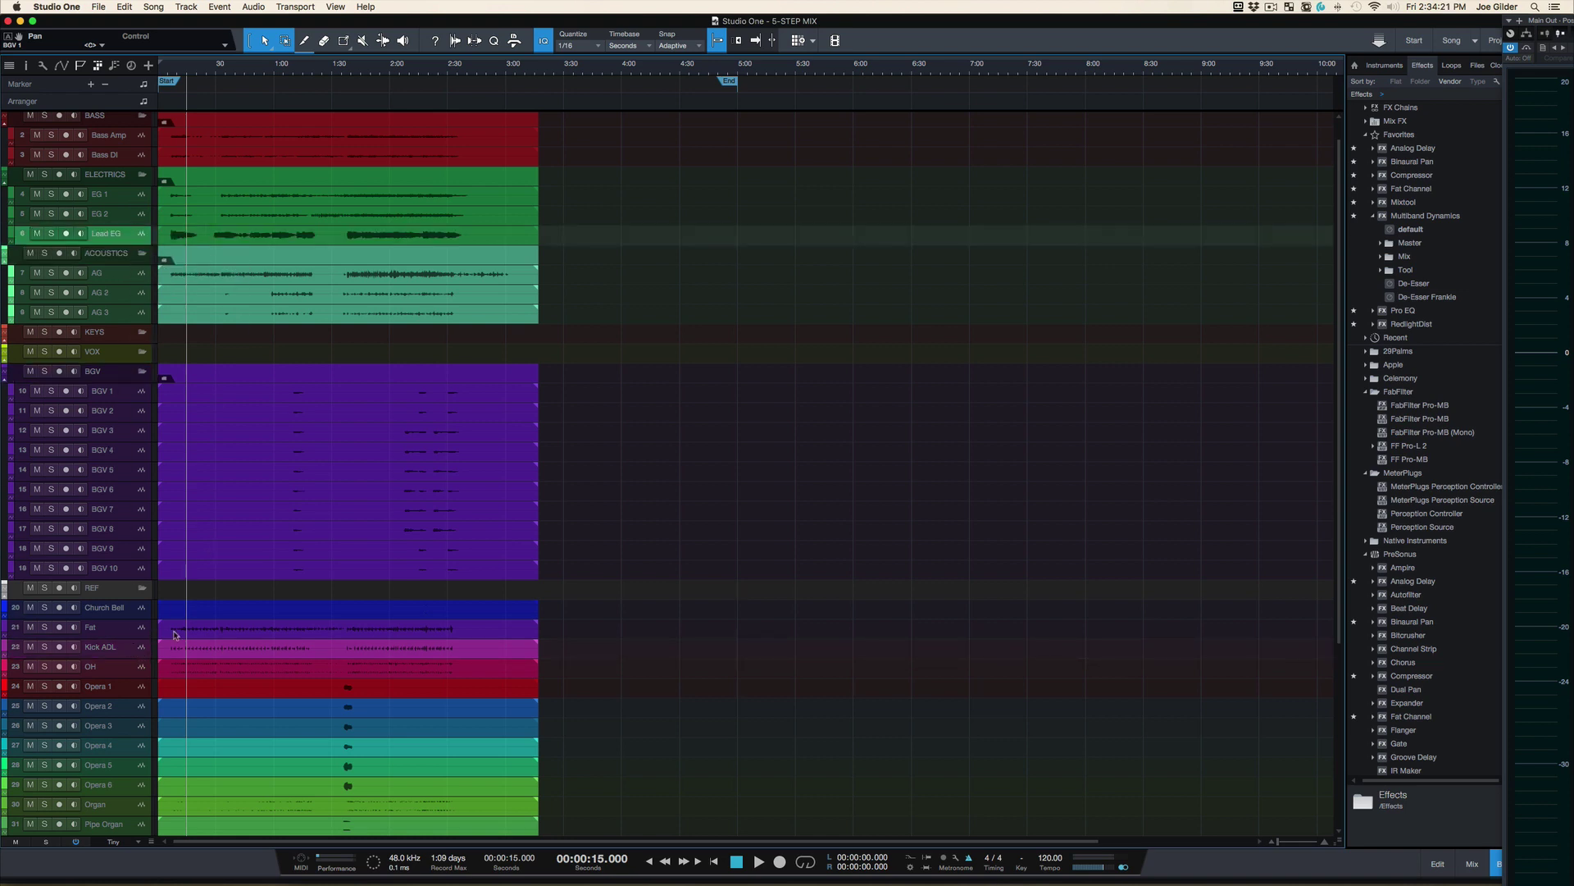
Move Opera 1 through Opera 6 into the BGV folder.
left_click(140, 687)
scroll(146, 697, "down", 5)
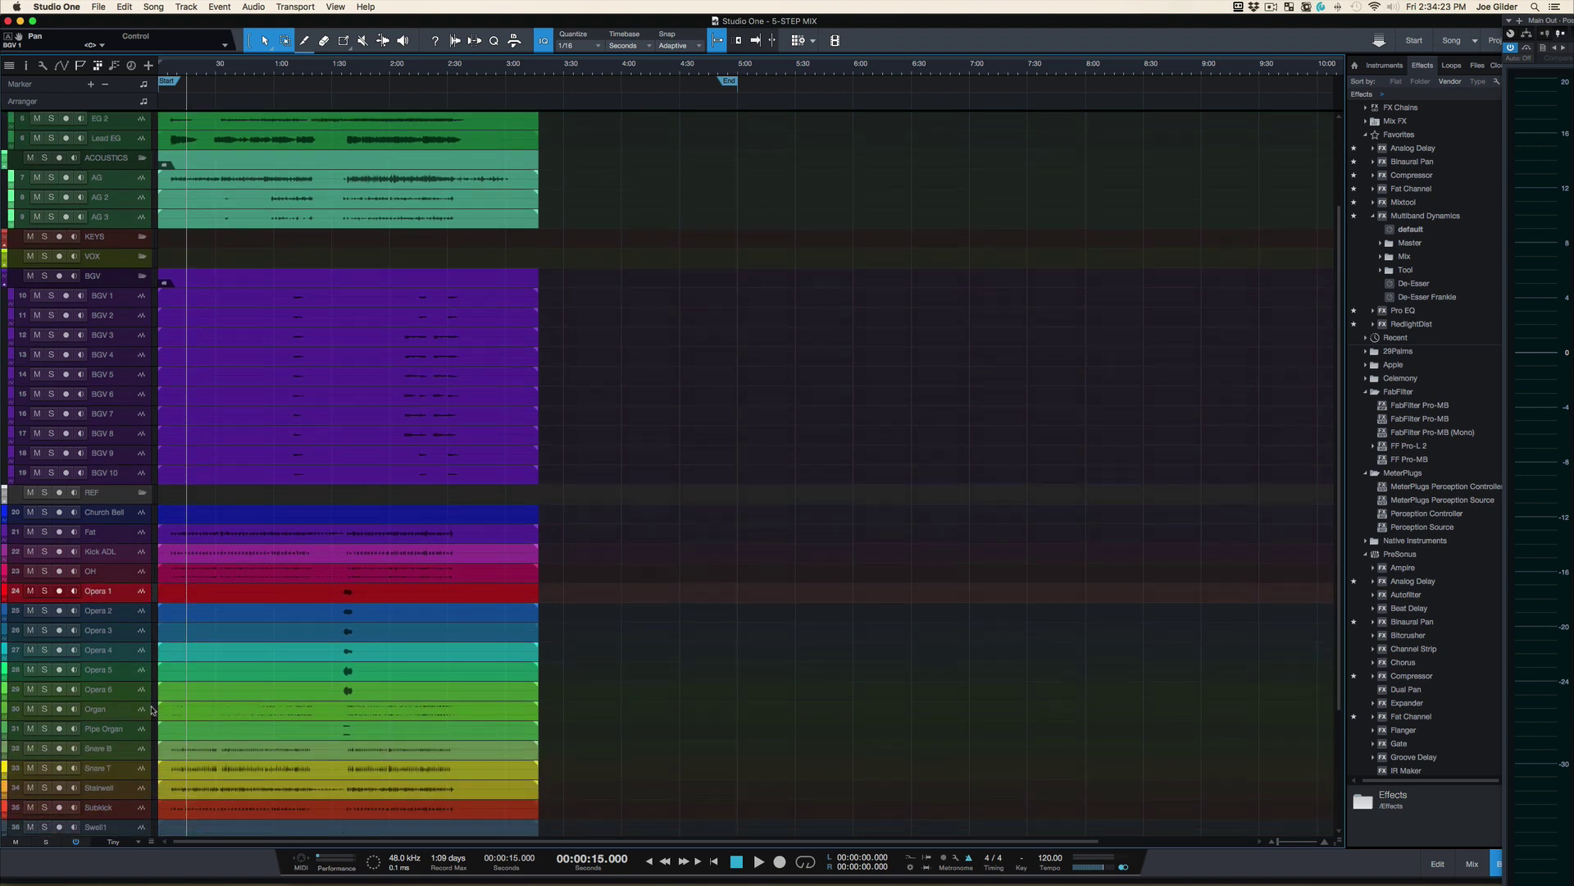
left_click(135, 689, "shift")
left_click_drag(131, 590, 133, 299)
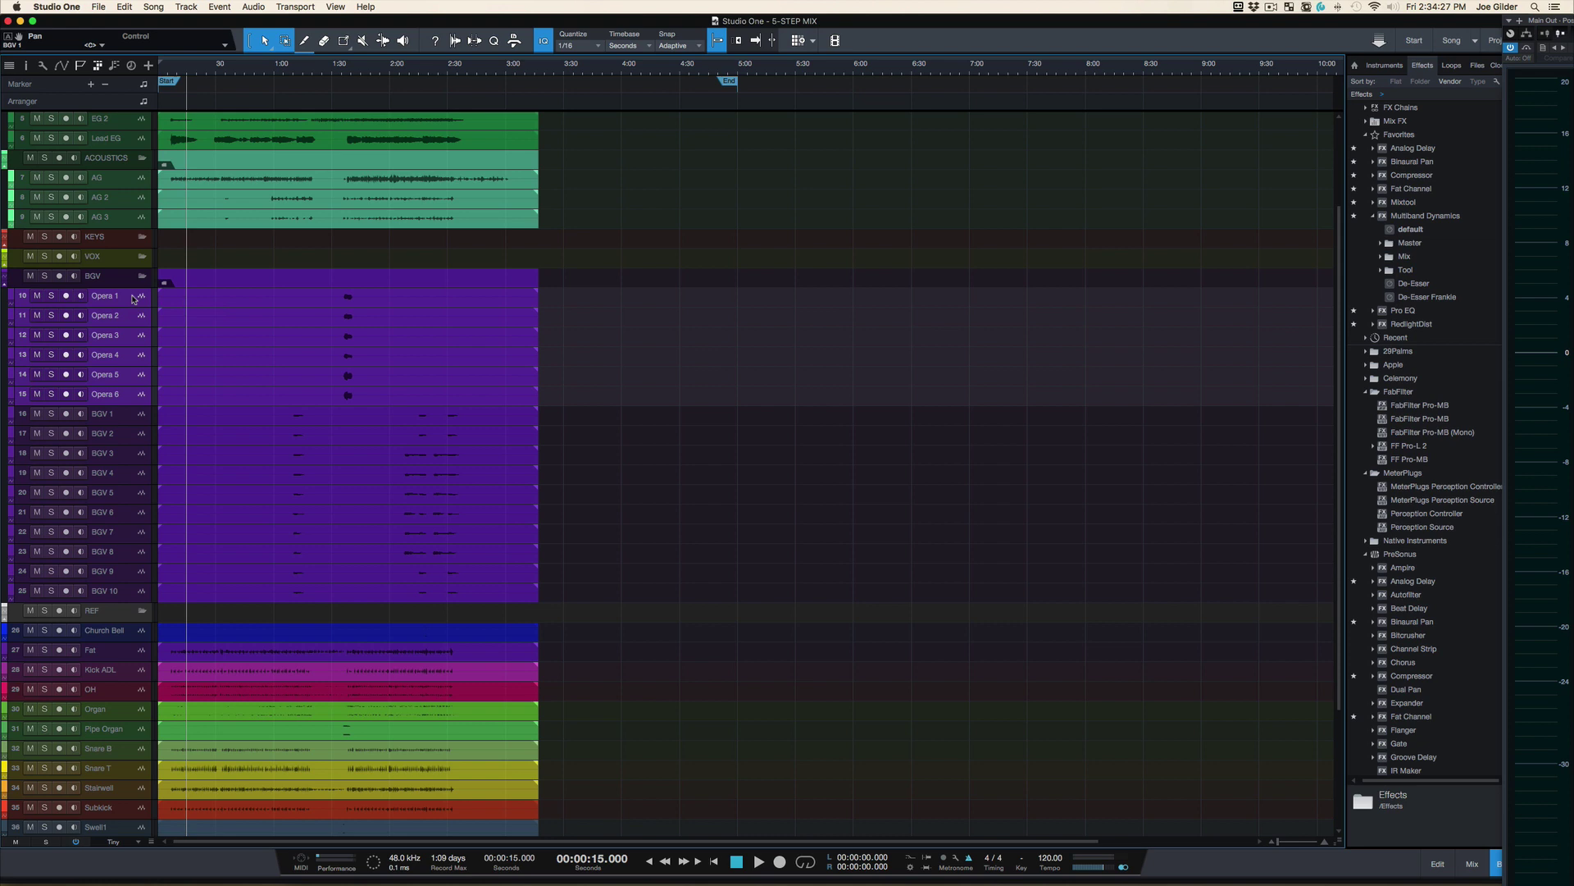
Move Church Bell, Organ and Pipe Organ into the KEYS folder.
scroll(256, 446, "down", 5)
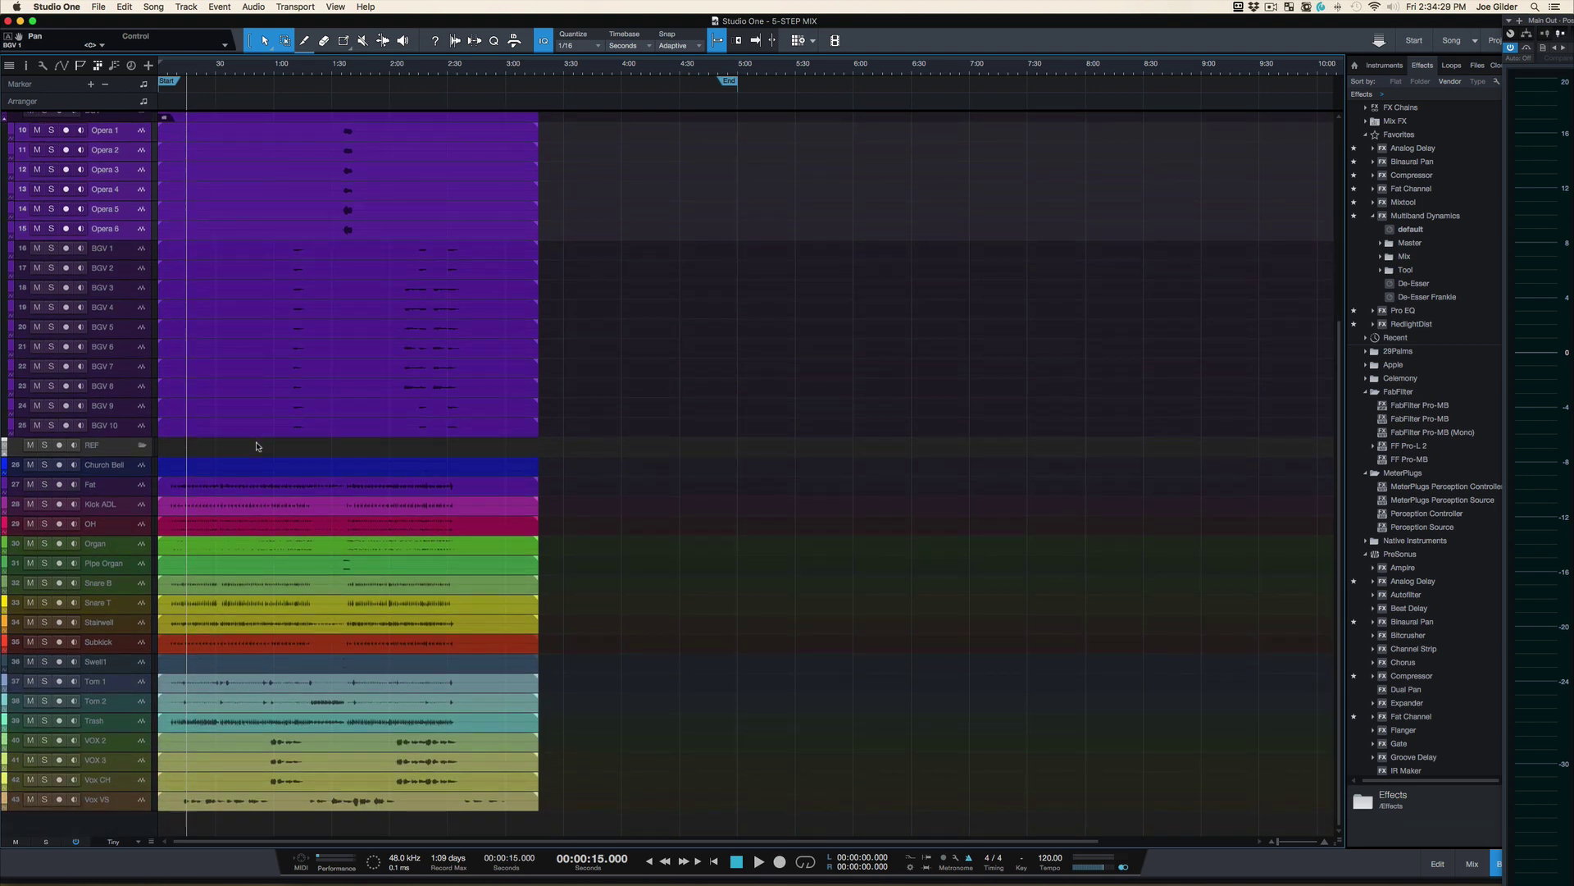
left_click(139, 544)
left_click(129, 569, "shift")
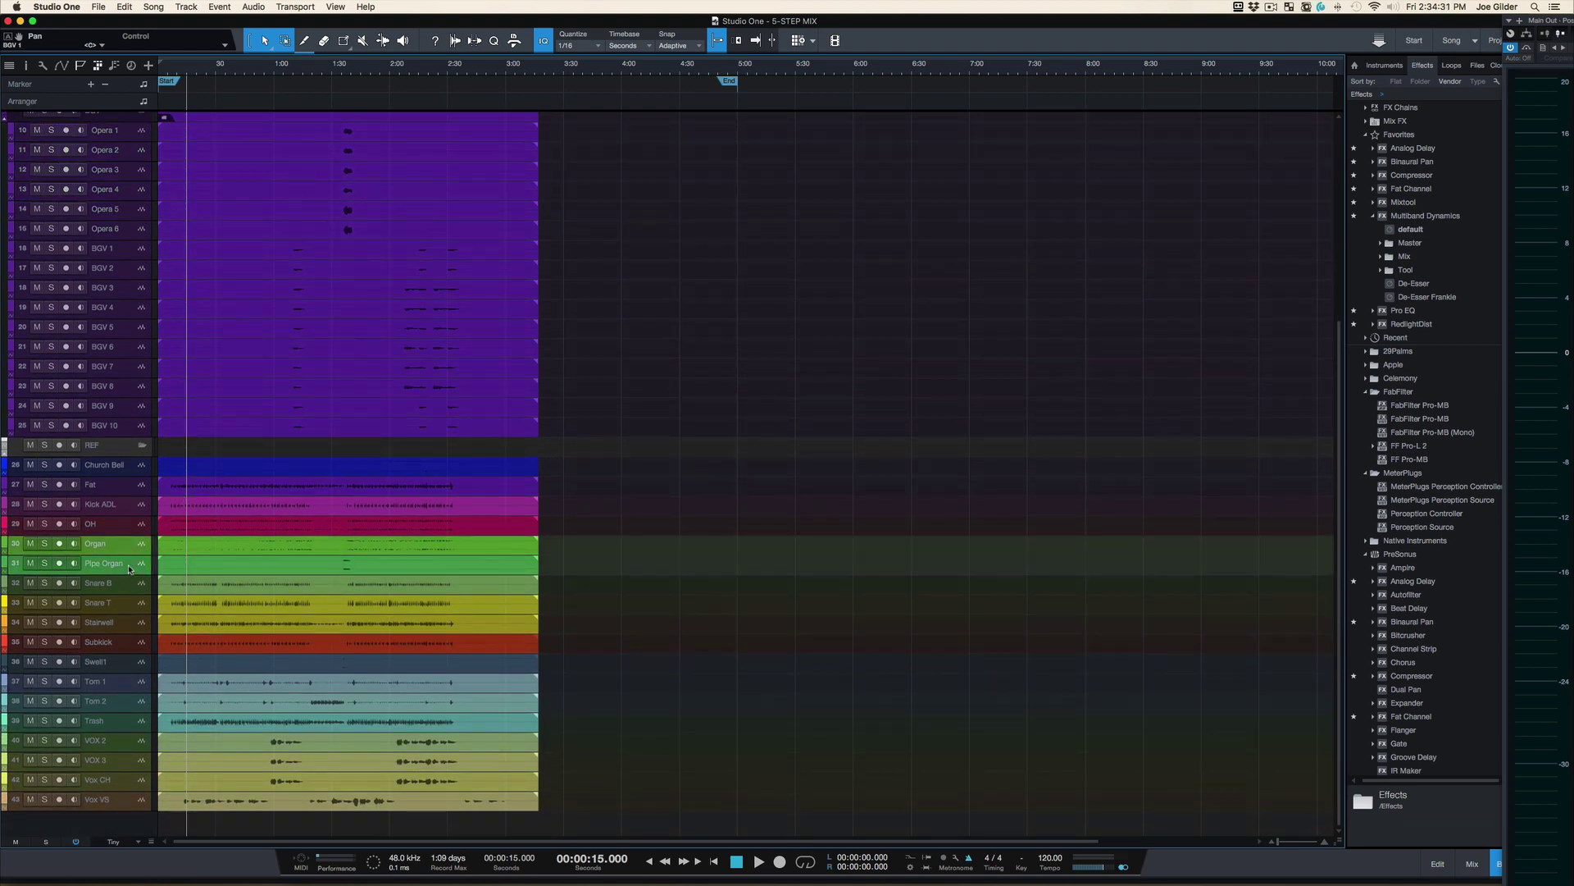
left_click(144, 472, "super")
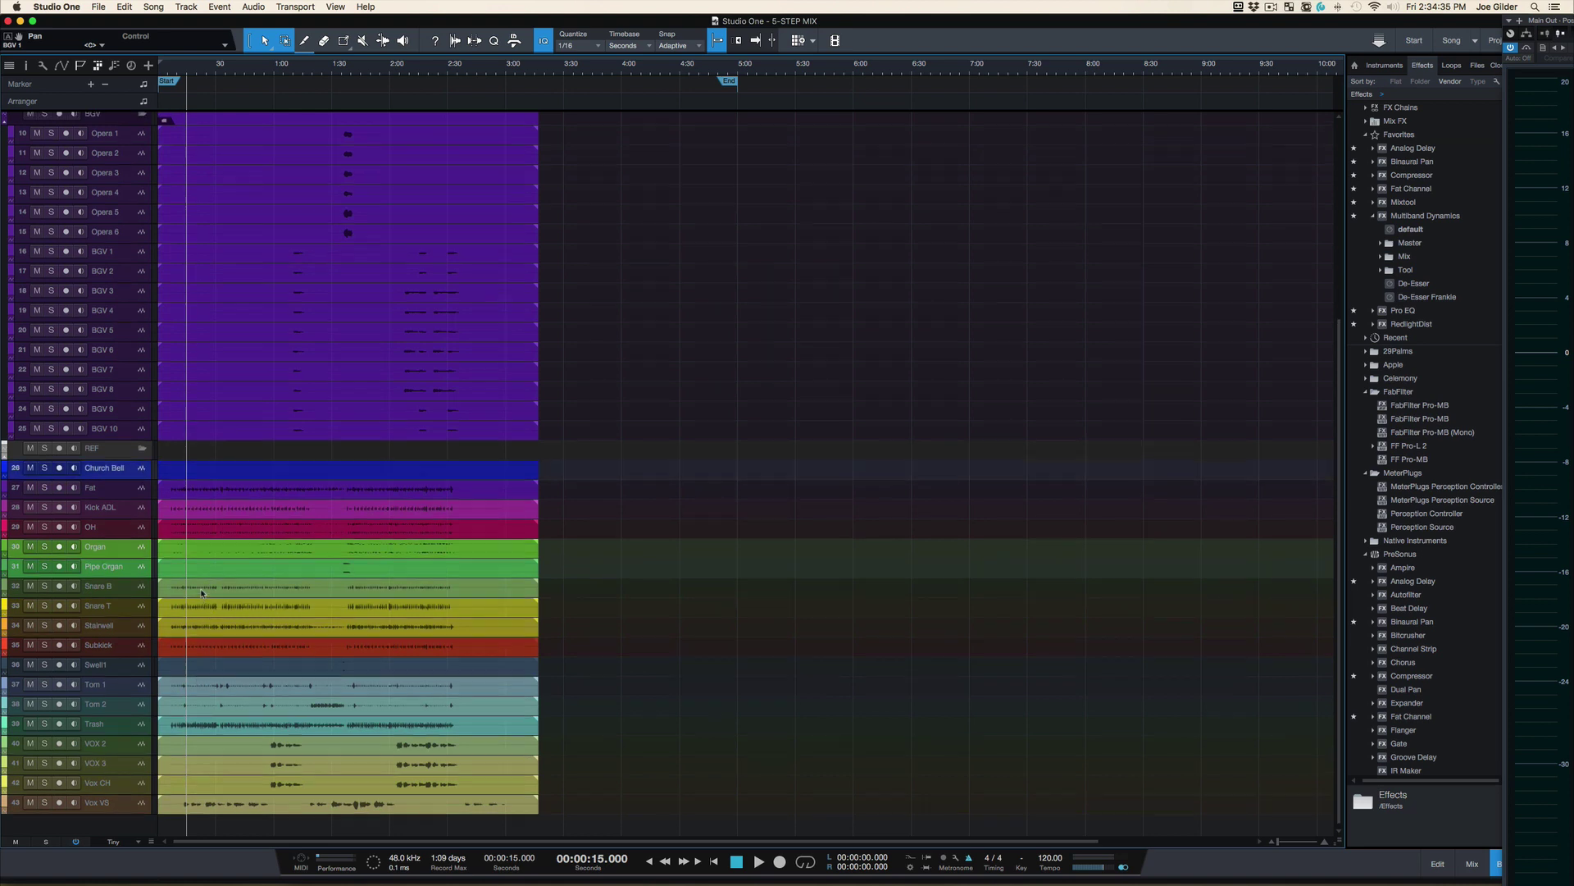
scroll(196, 671, "up", 5)
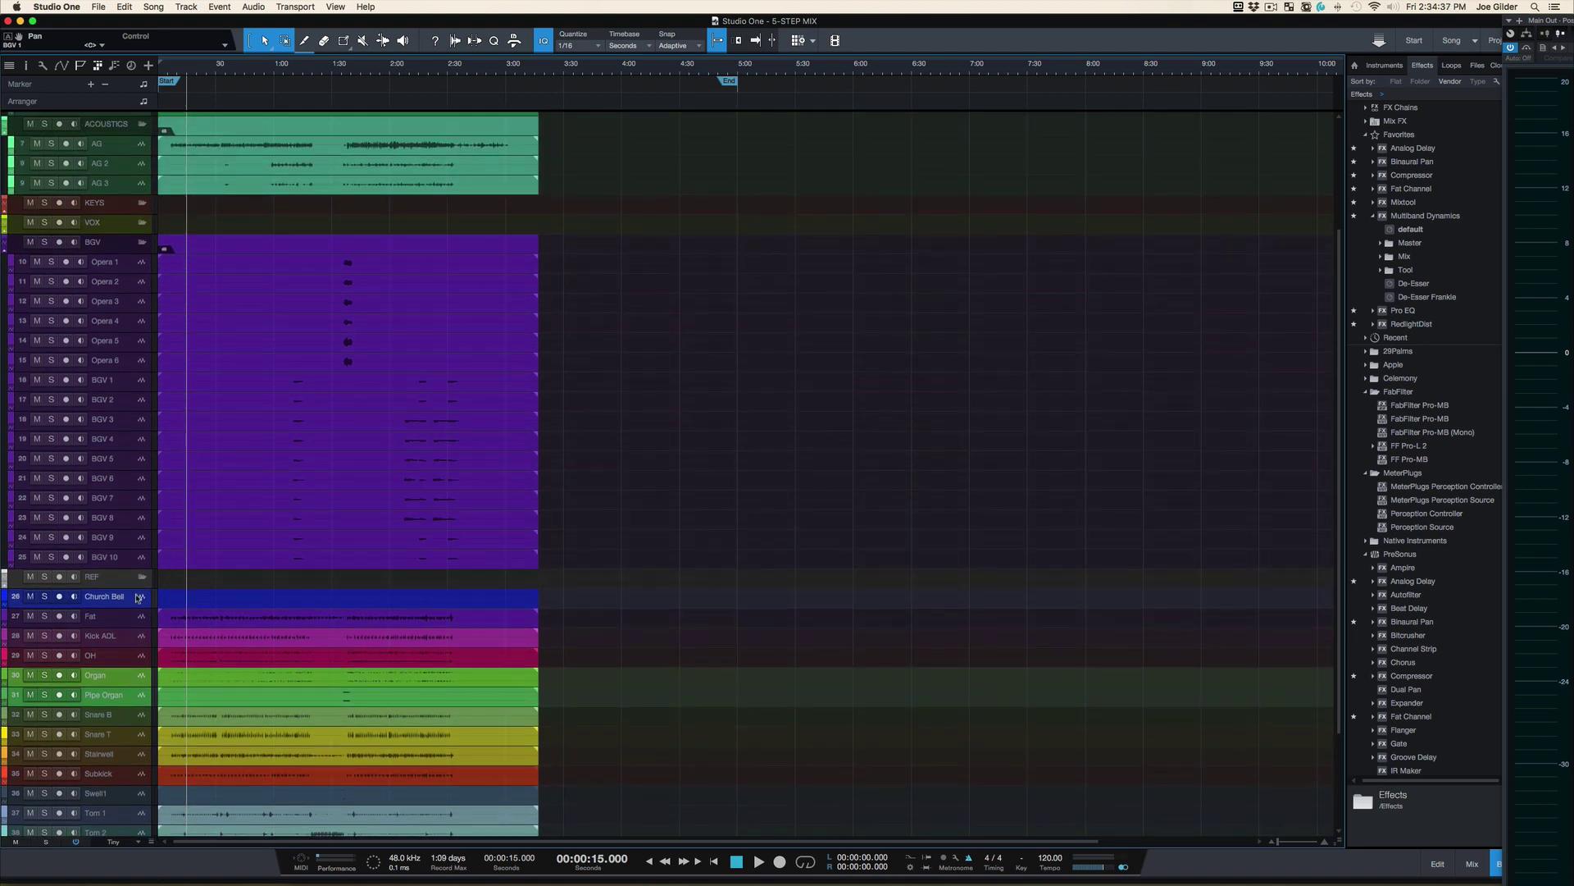
left_click_drag(135, 596, 131, 211)
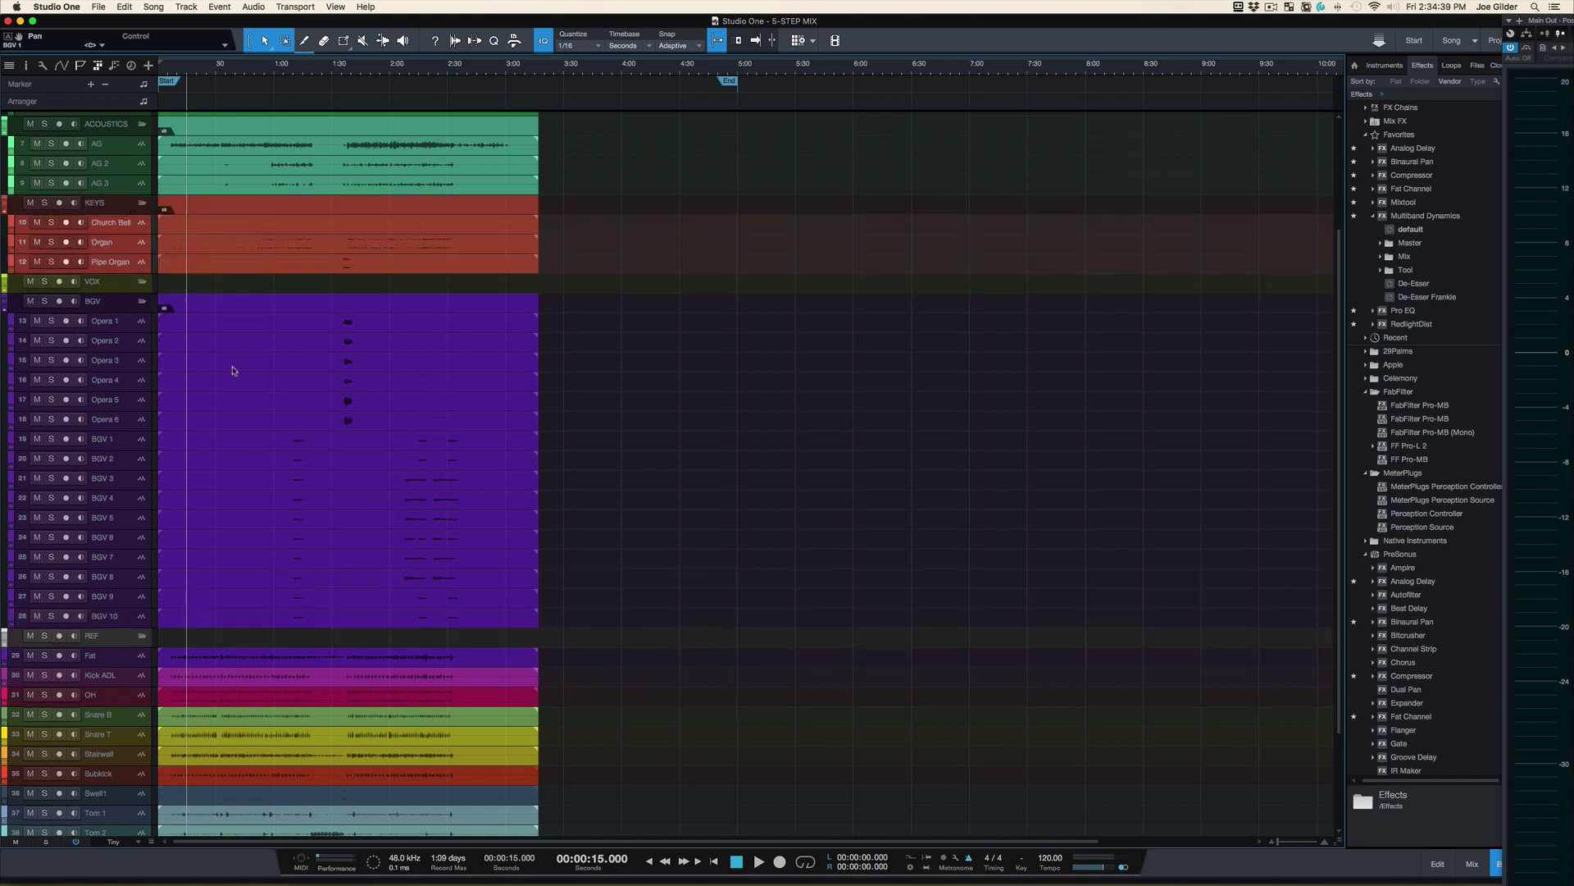
Move VOX 2, VOX 3, Vox CH and Vox VS into VOX, placing Vox VS at the top.
scroll(184, 621, "down", 5)
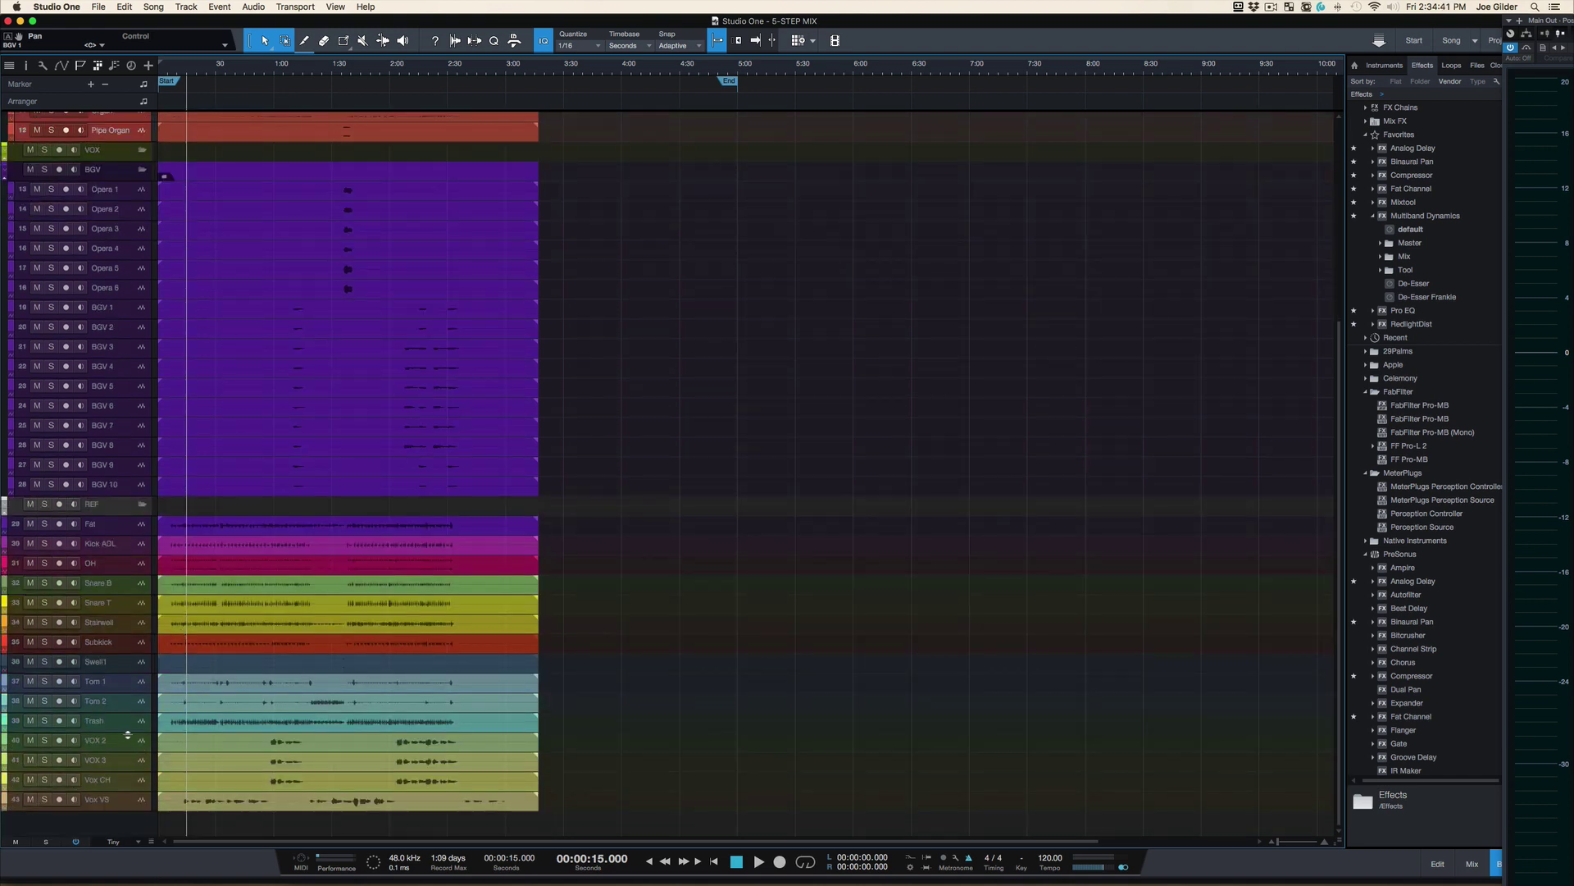
left_click_drag(127, 734, 127, 800)
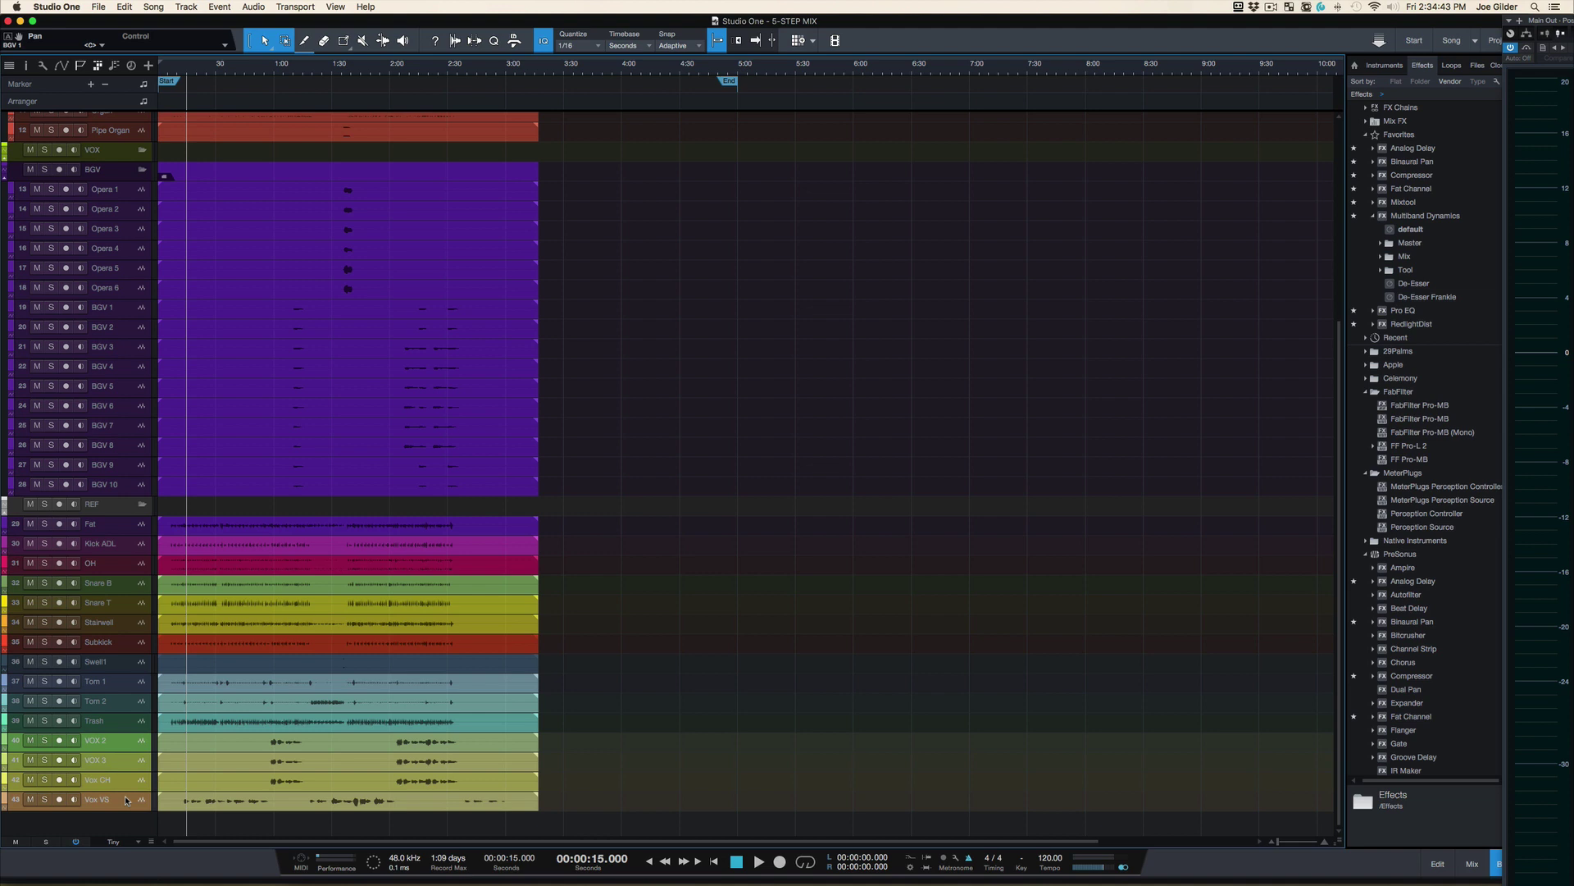
left_click_drag(136, 741, 169, 221)
left_click(129, 307)
left_click_drag(131, 303, 141, 269)
Select the drum tracks from Fat down to Trash.
scroll(164, 287, "down", 4)
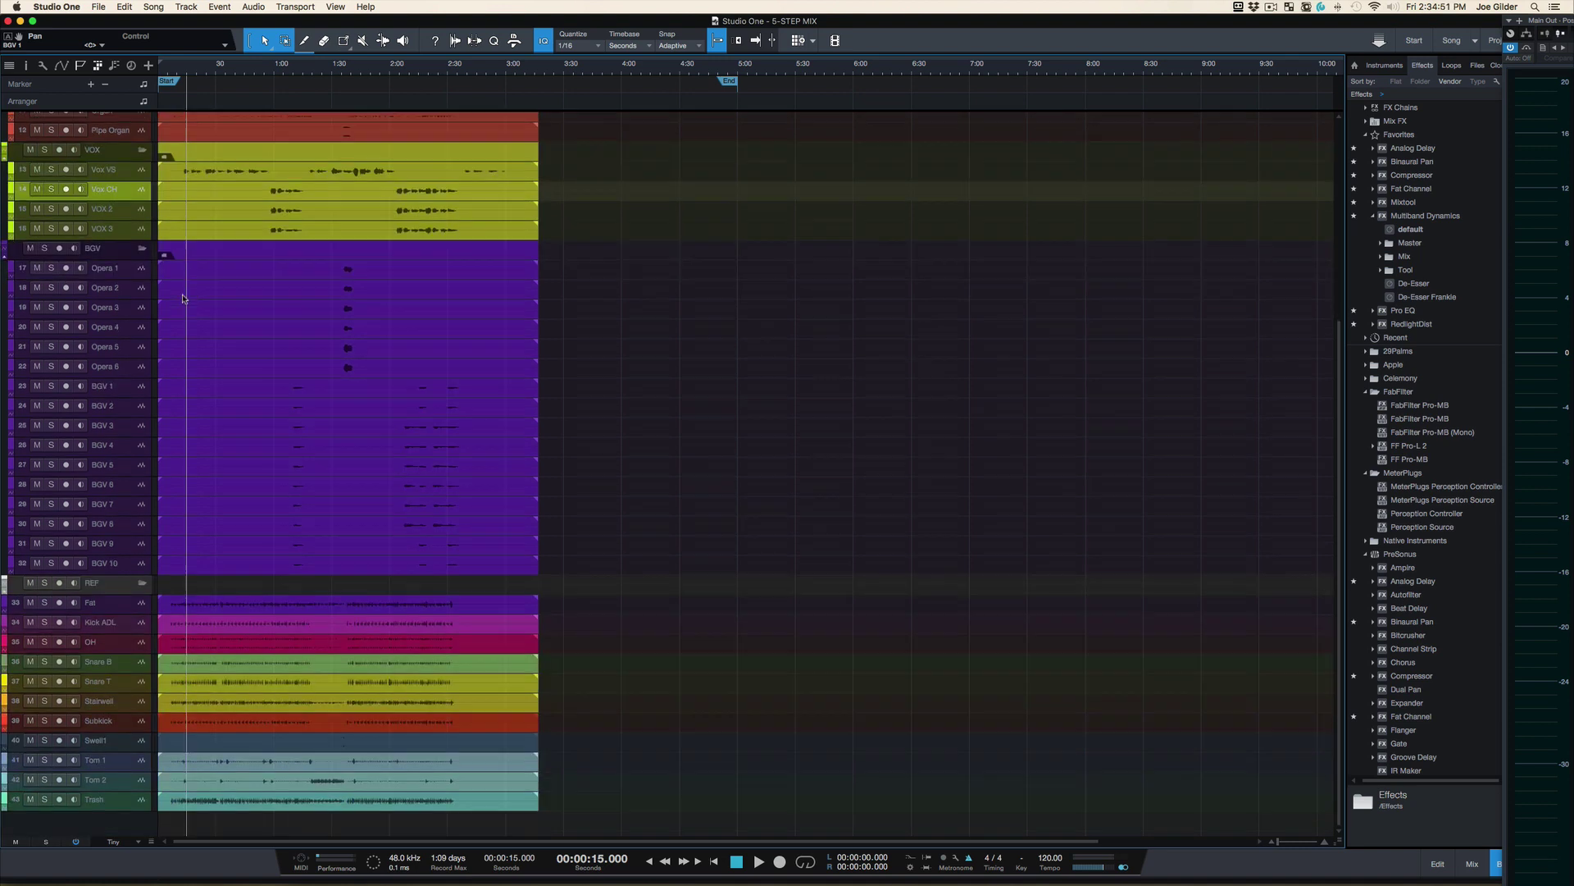
left_click(137, 606)
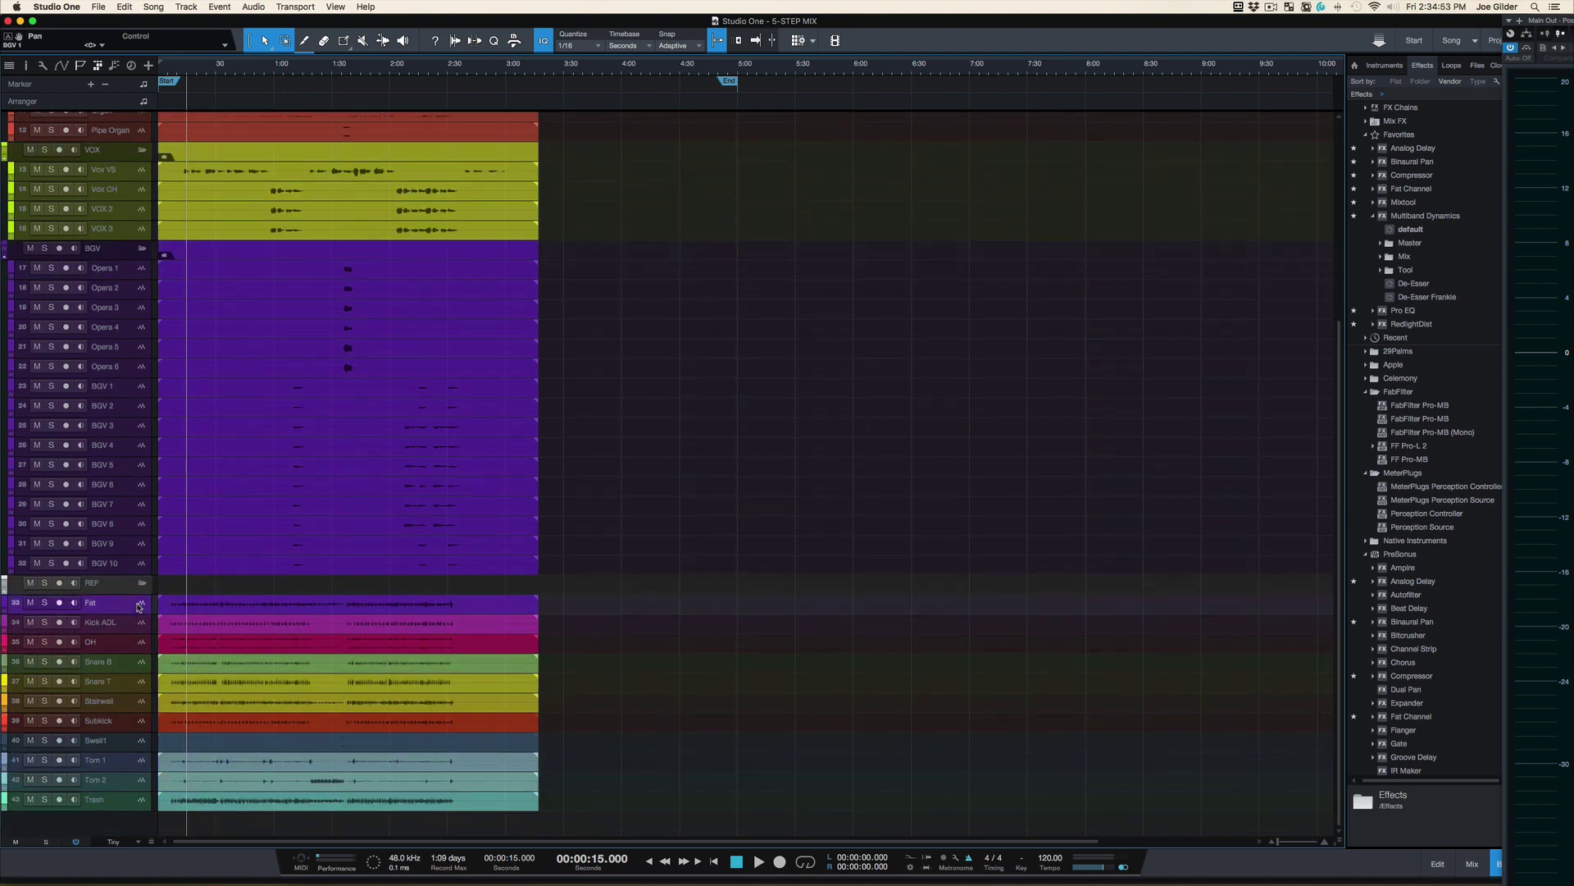
left_click(136, 799, "shift")
Collapse the ELECTRICS, ACOUSTICS, KEYS, VOX, BGV and BASS folders, then move Fat through Trash into DRUMS.
key("alt+w")
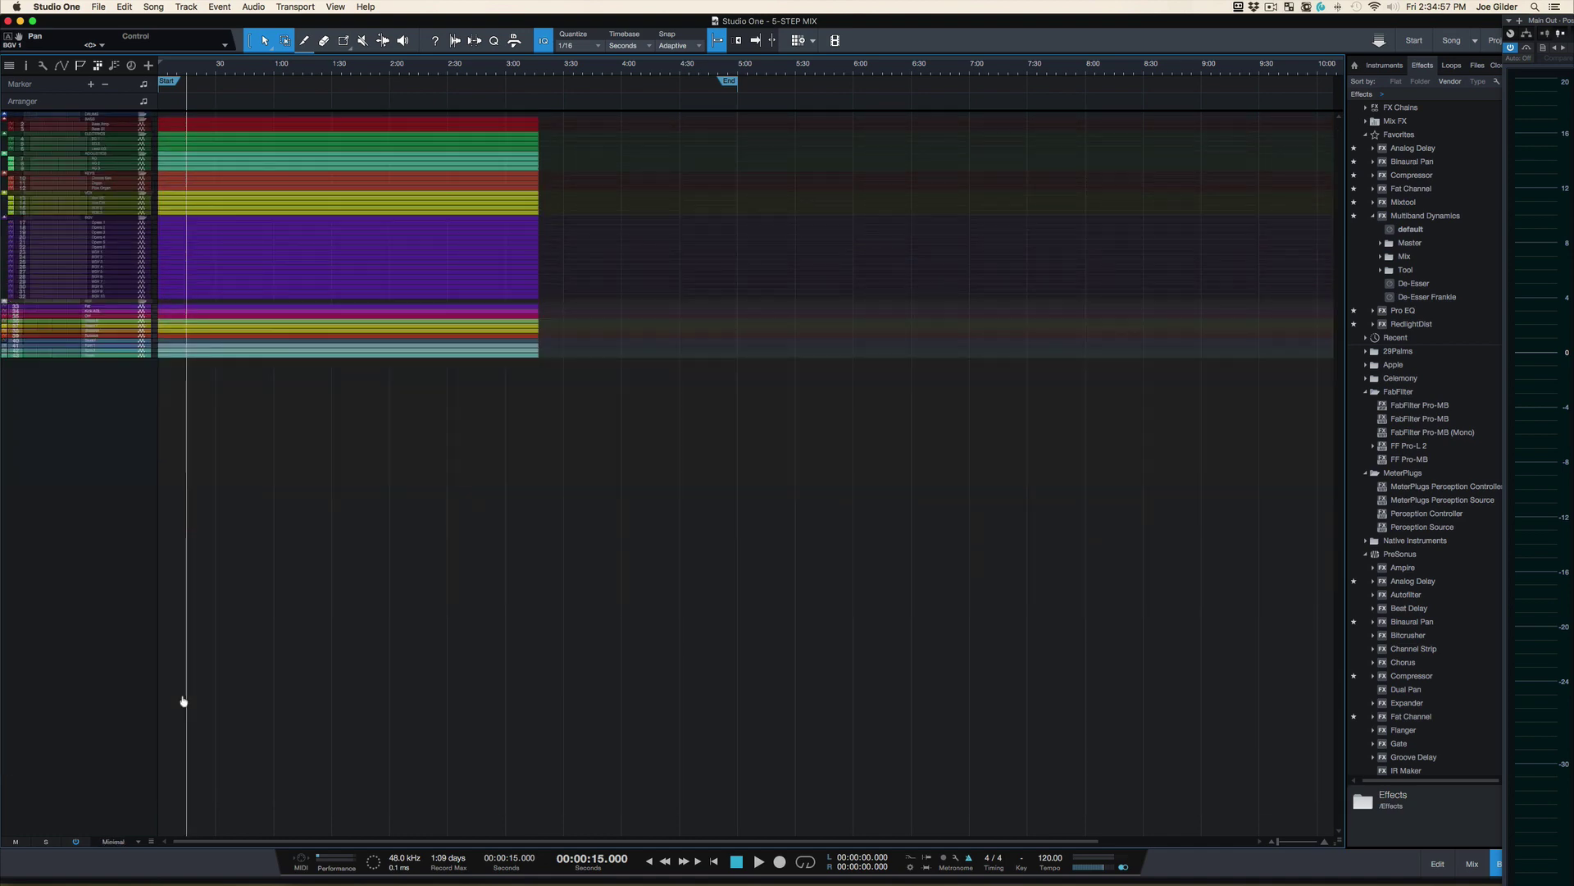
key("alt+e")
scroll(202, 612, "up", 10)
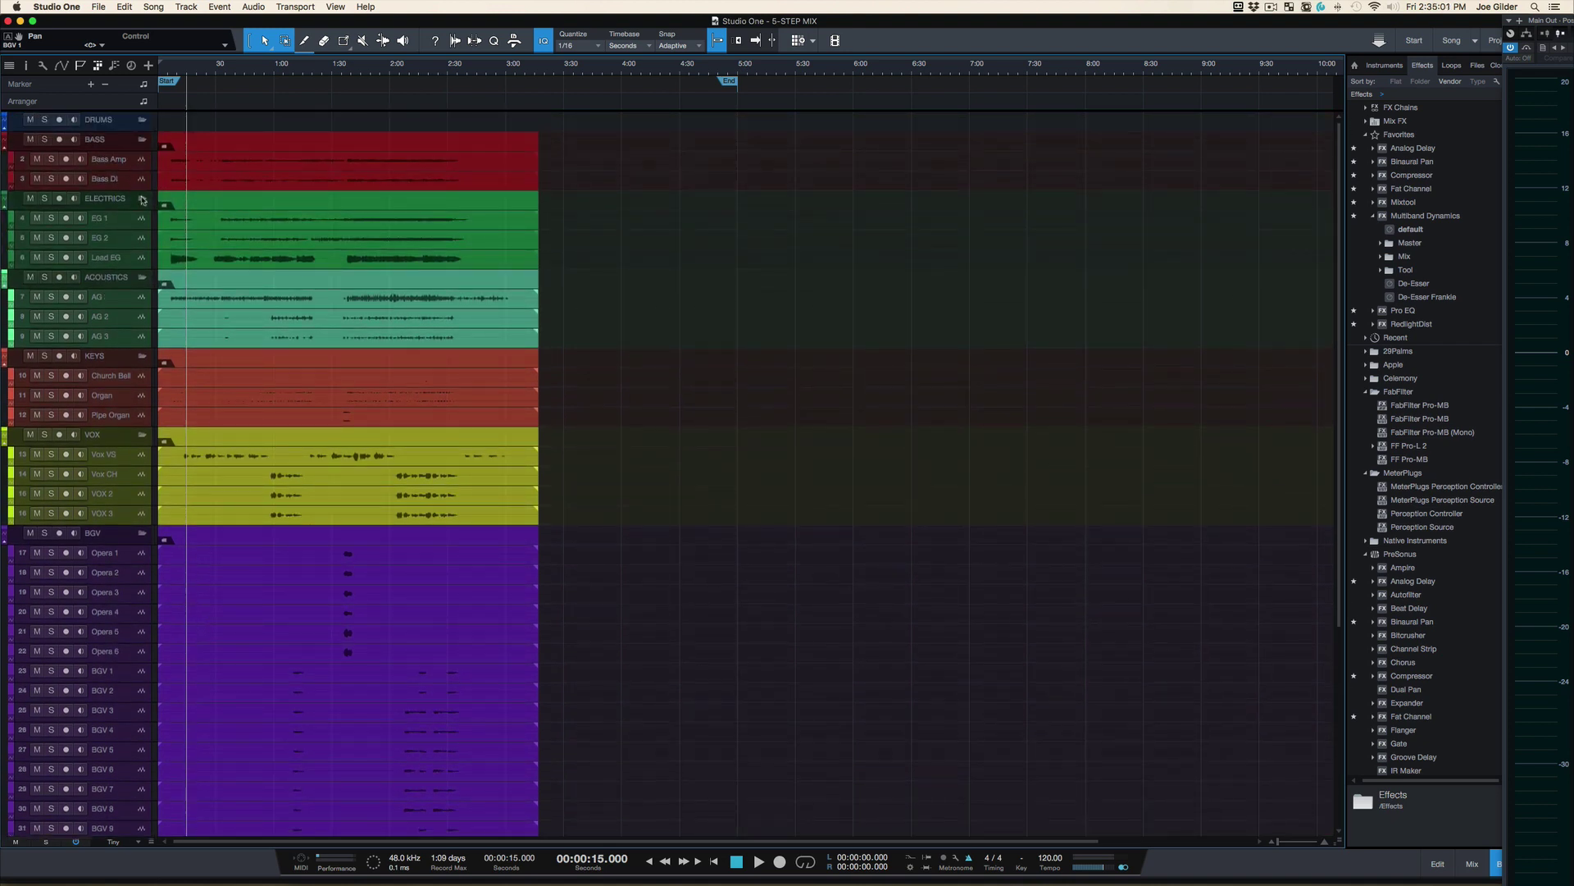
left_click(142, 199)
left_click(141, 219)
left_click(141, 239)
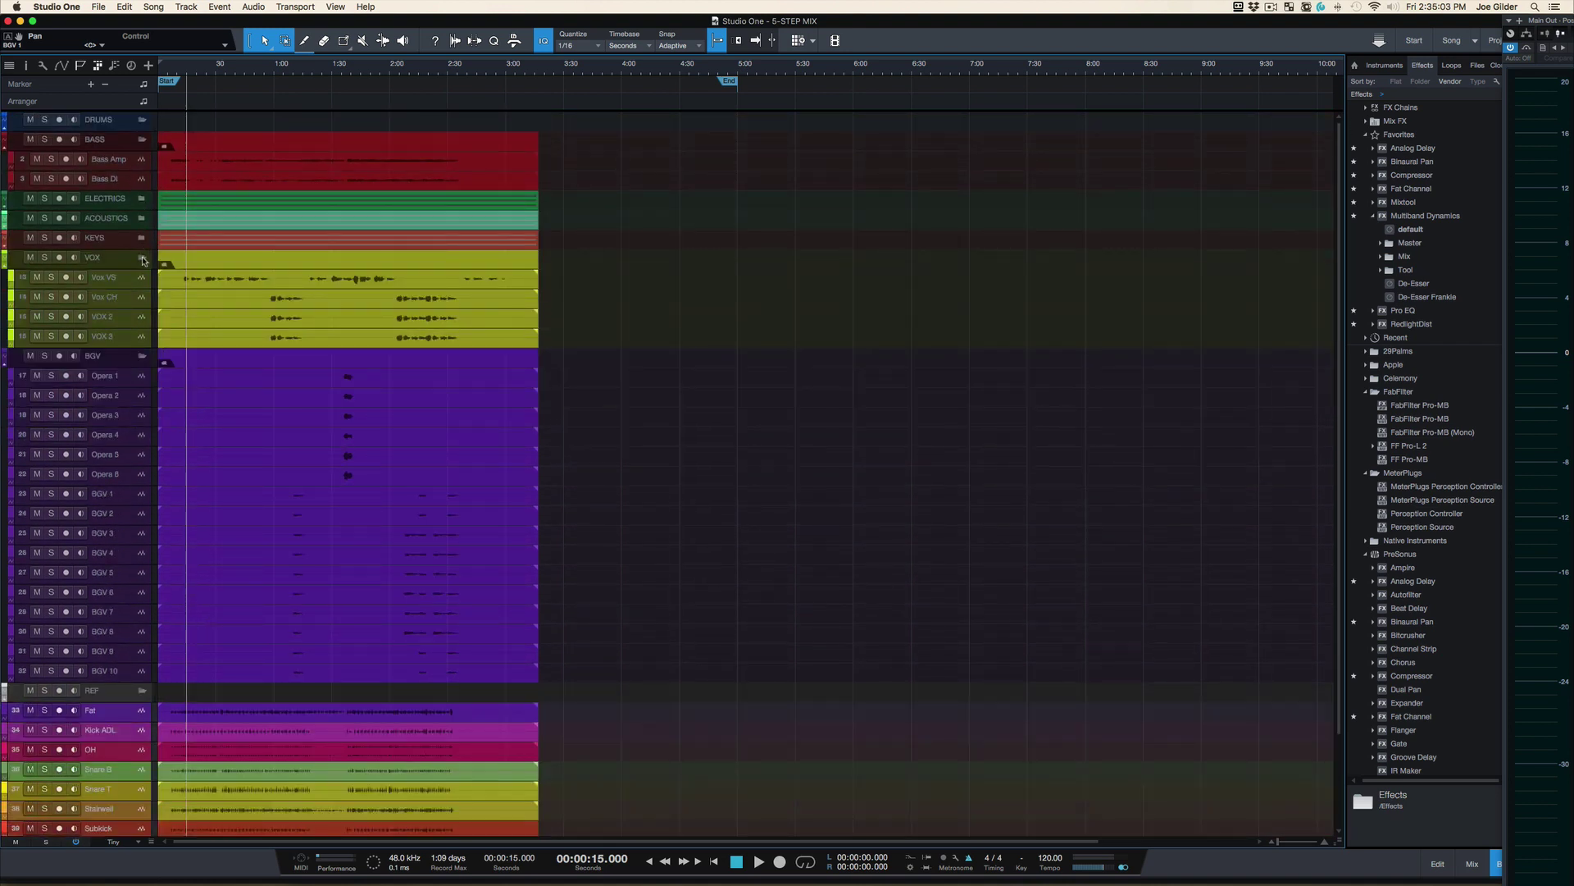
left_click(142, 258)
left_click(142, 278)
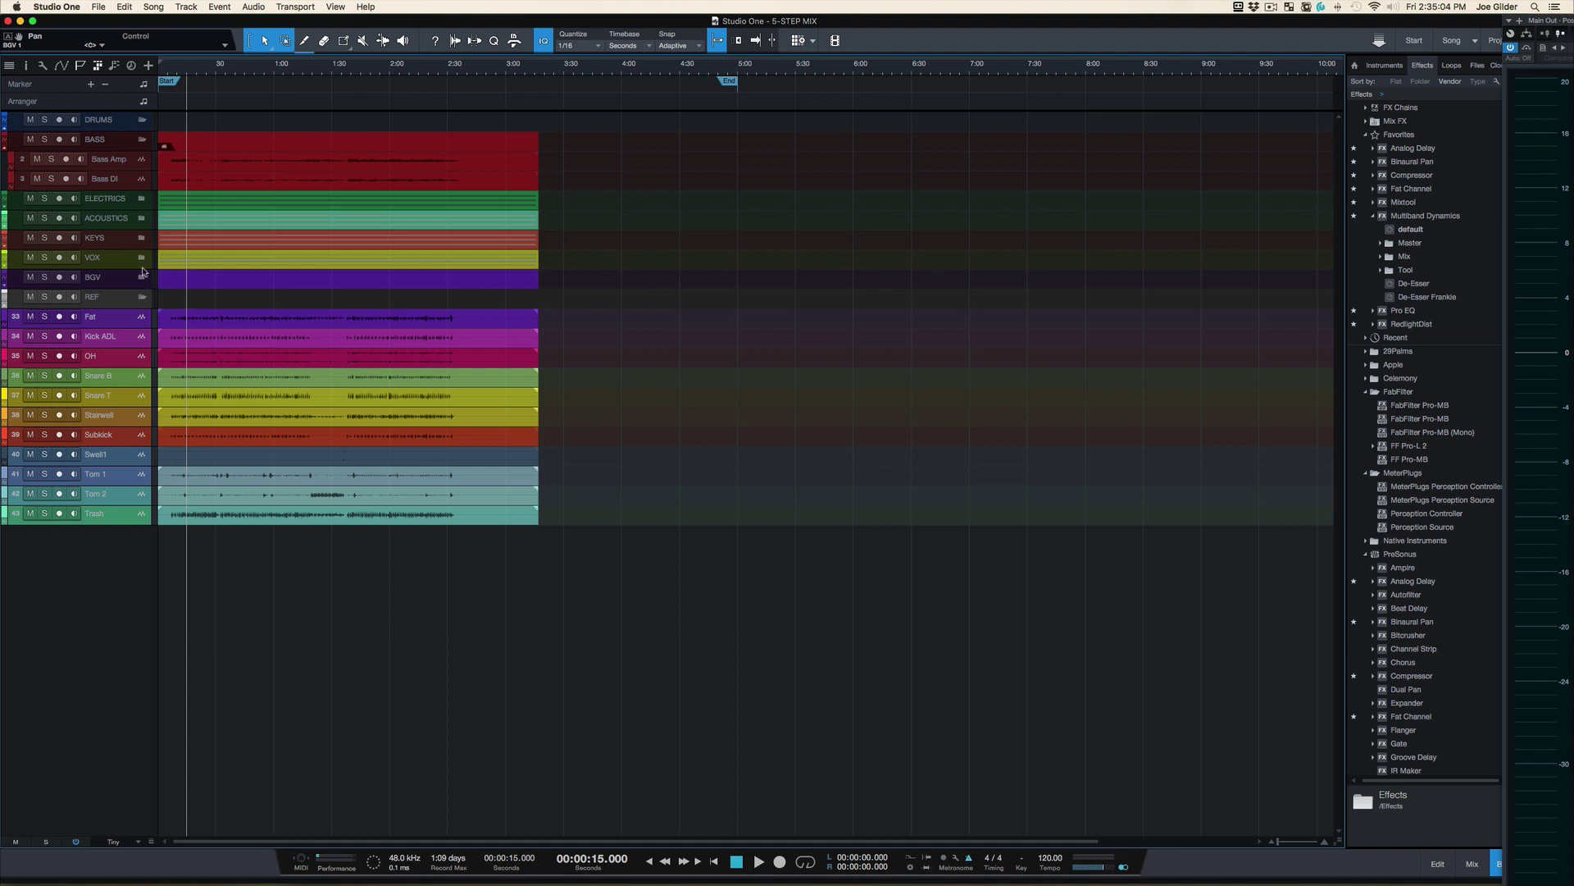
left_click(142, 140)
left_click_drag(139, 283, 140, 144)
left_click(140, 144)
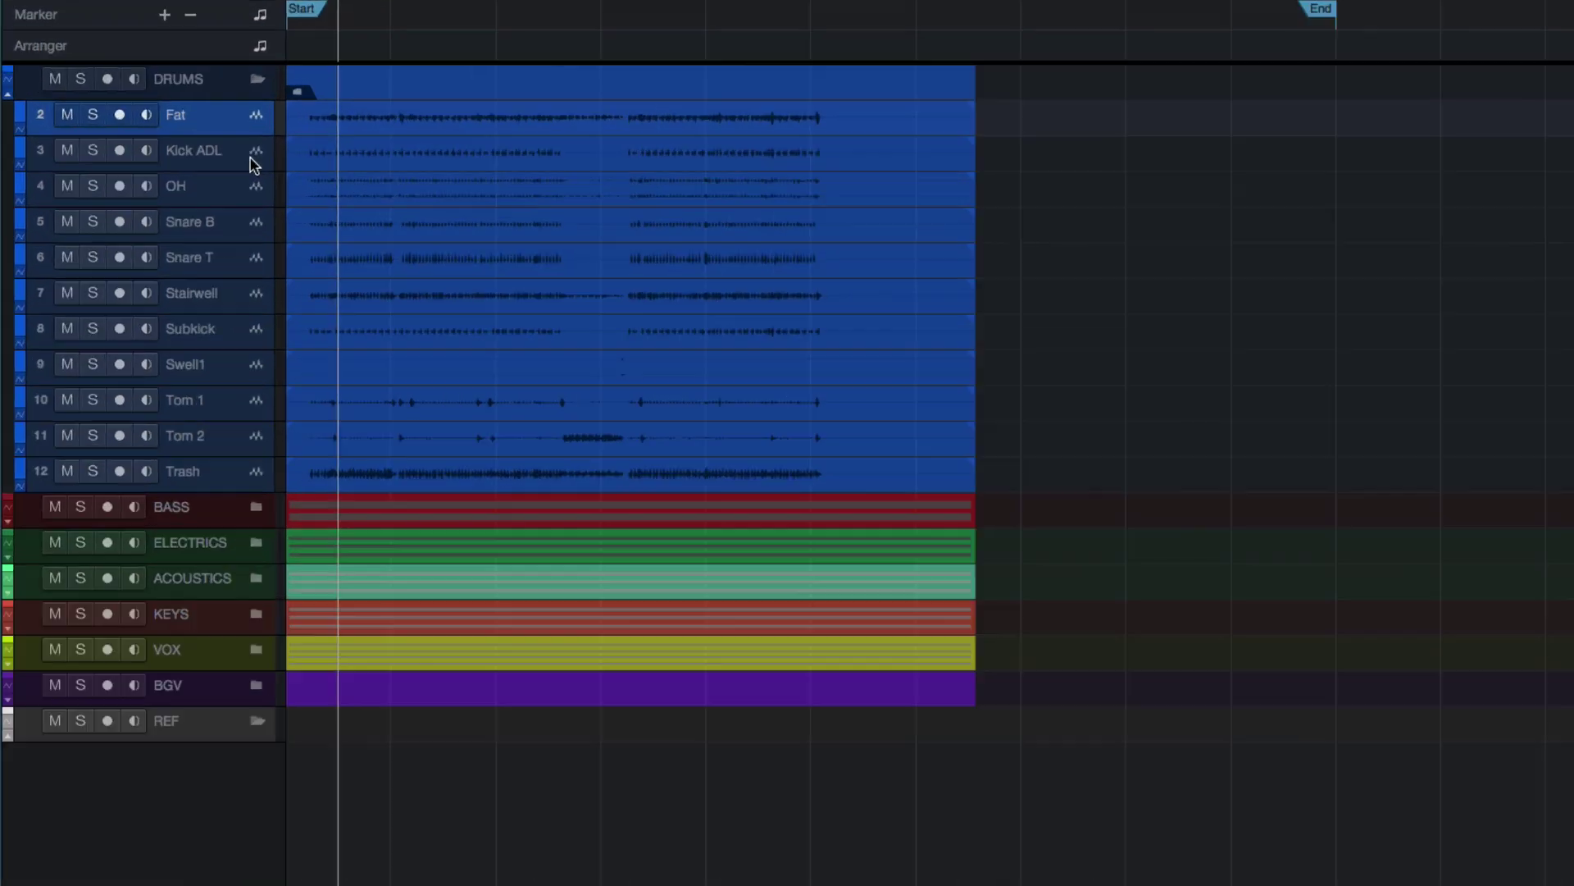
left_click_drag(134, 167, 136, 143)
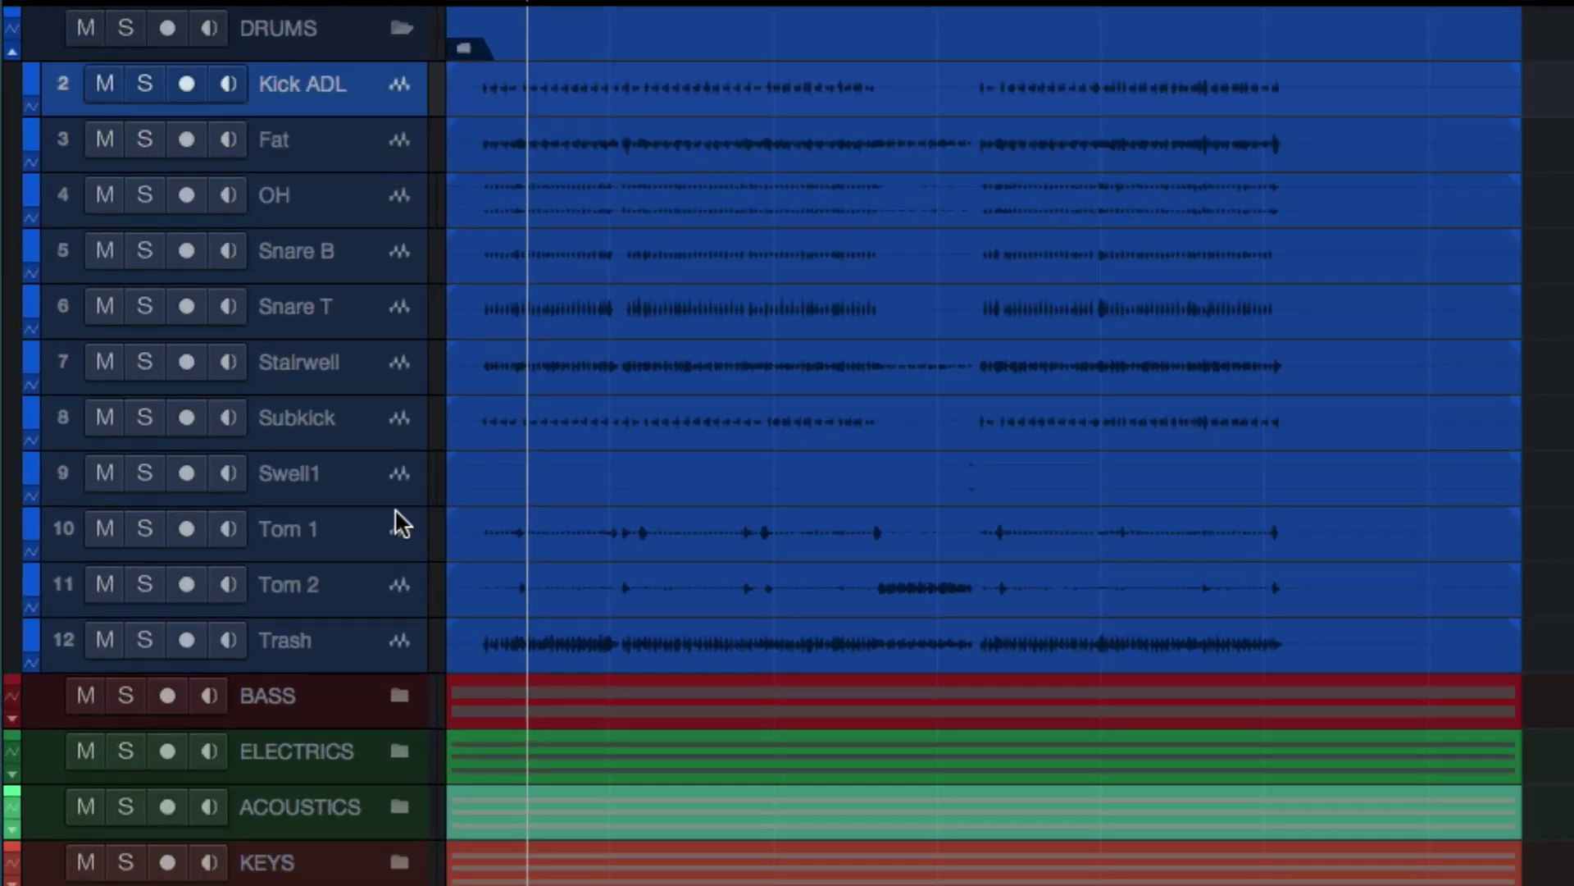
left_click_drag(362, 299, 366, 152)
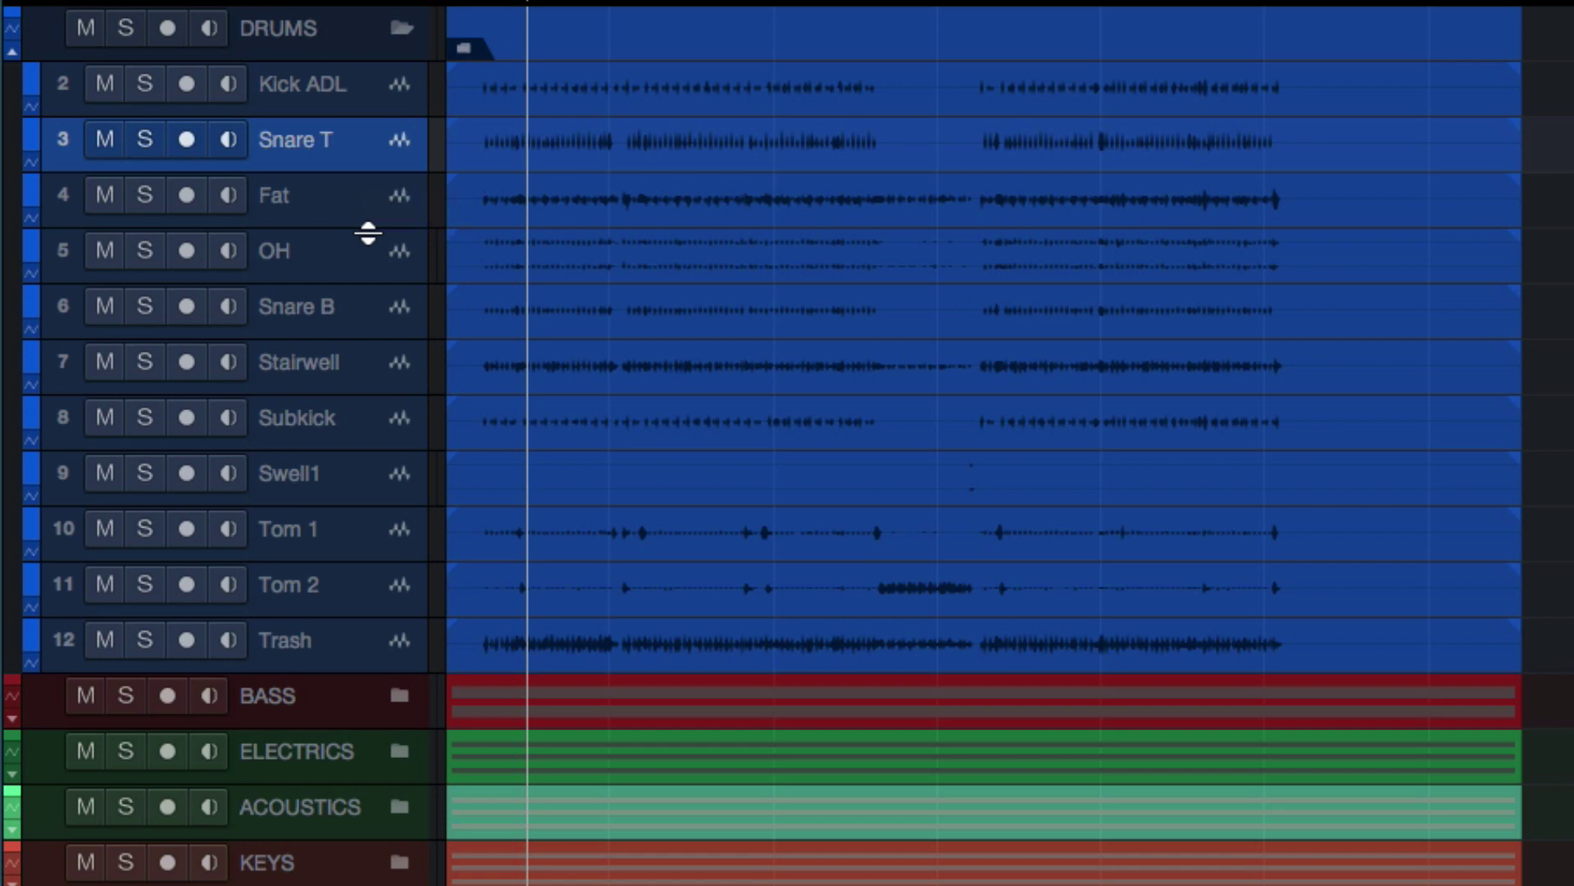
left_click_drag(354, 308, 352, 194)
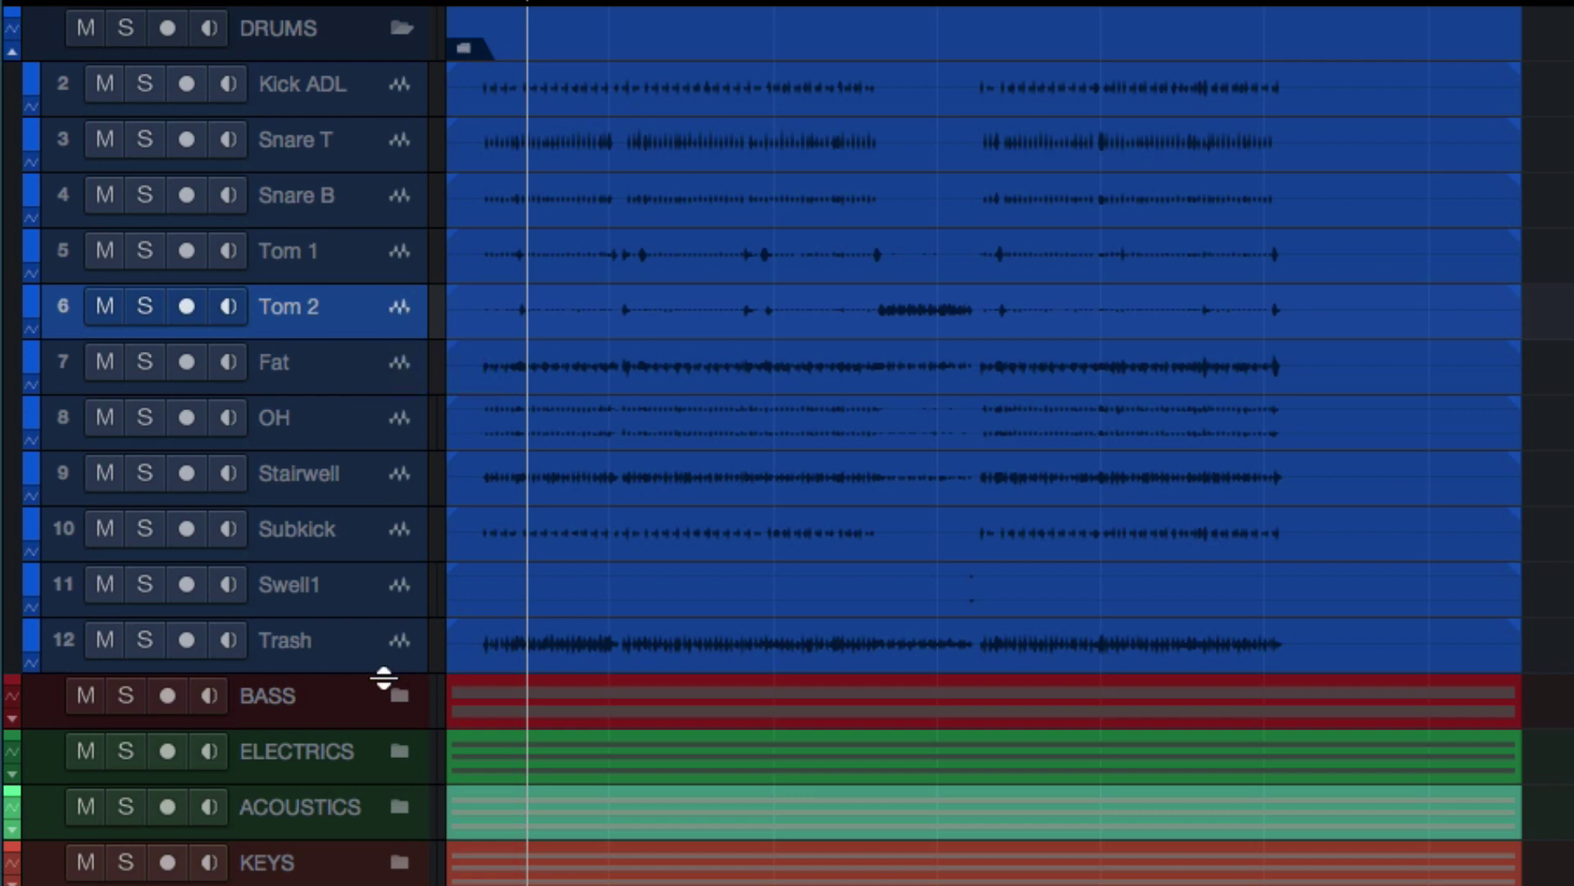
left_click_drag(386, 422, 386, 369)
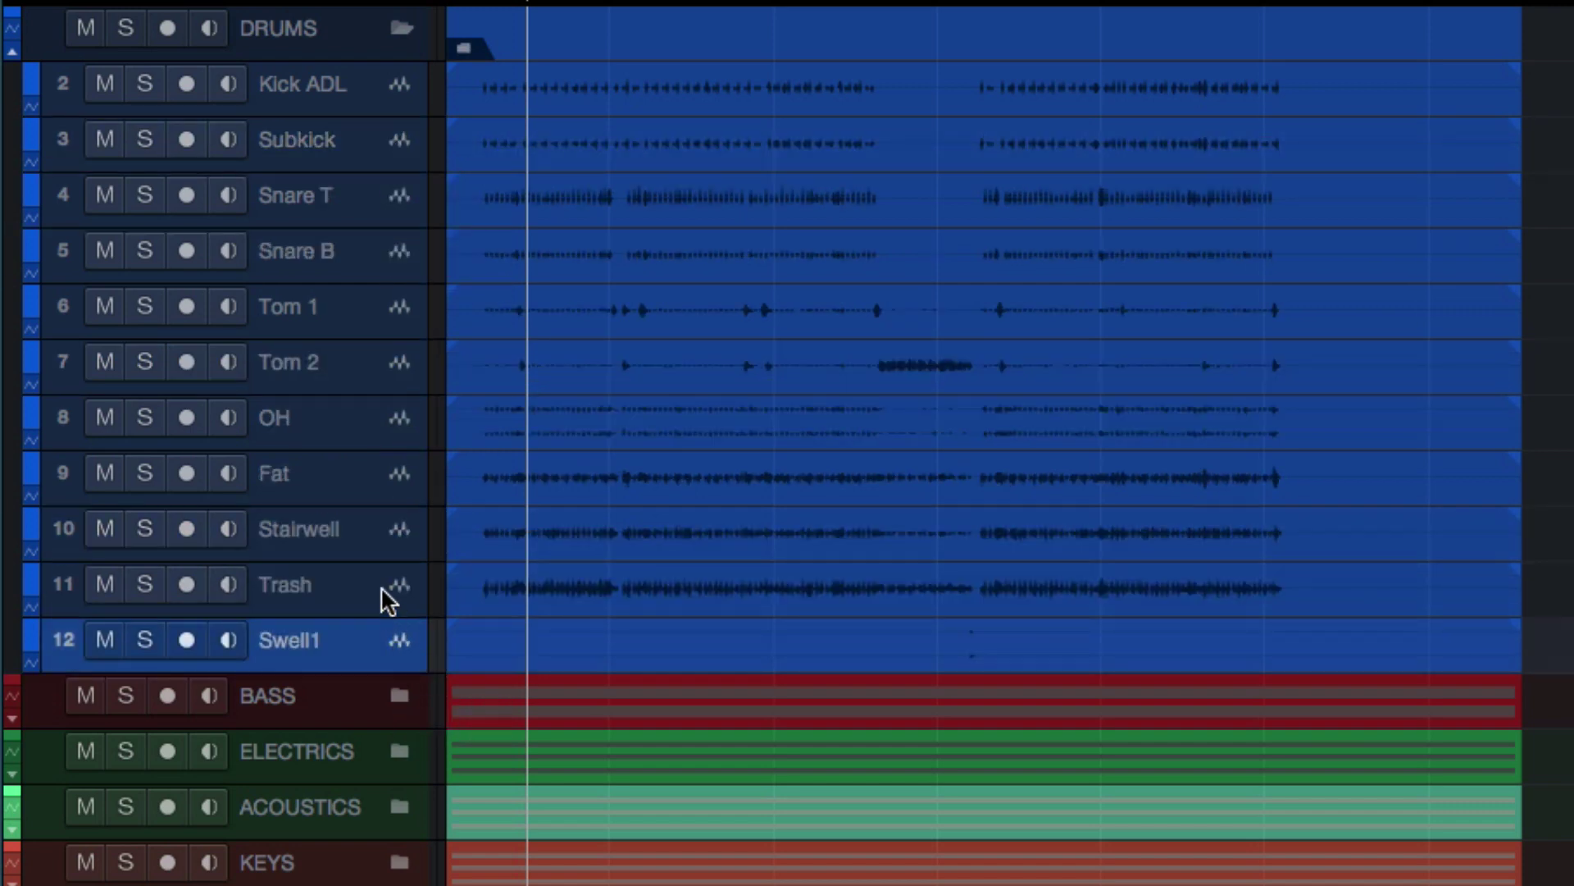
left_click_drag(388, 584, 383, 537)
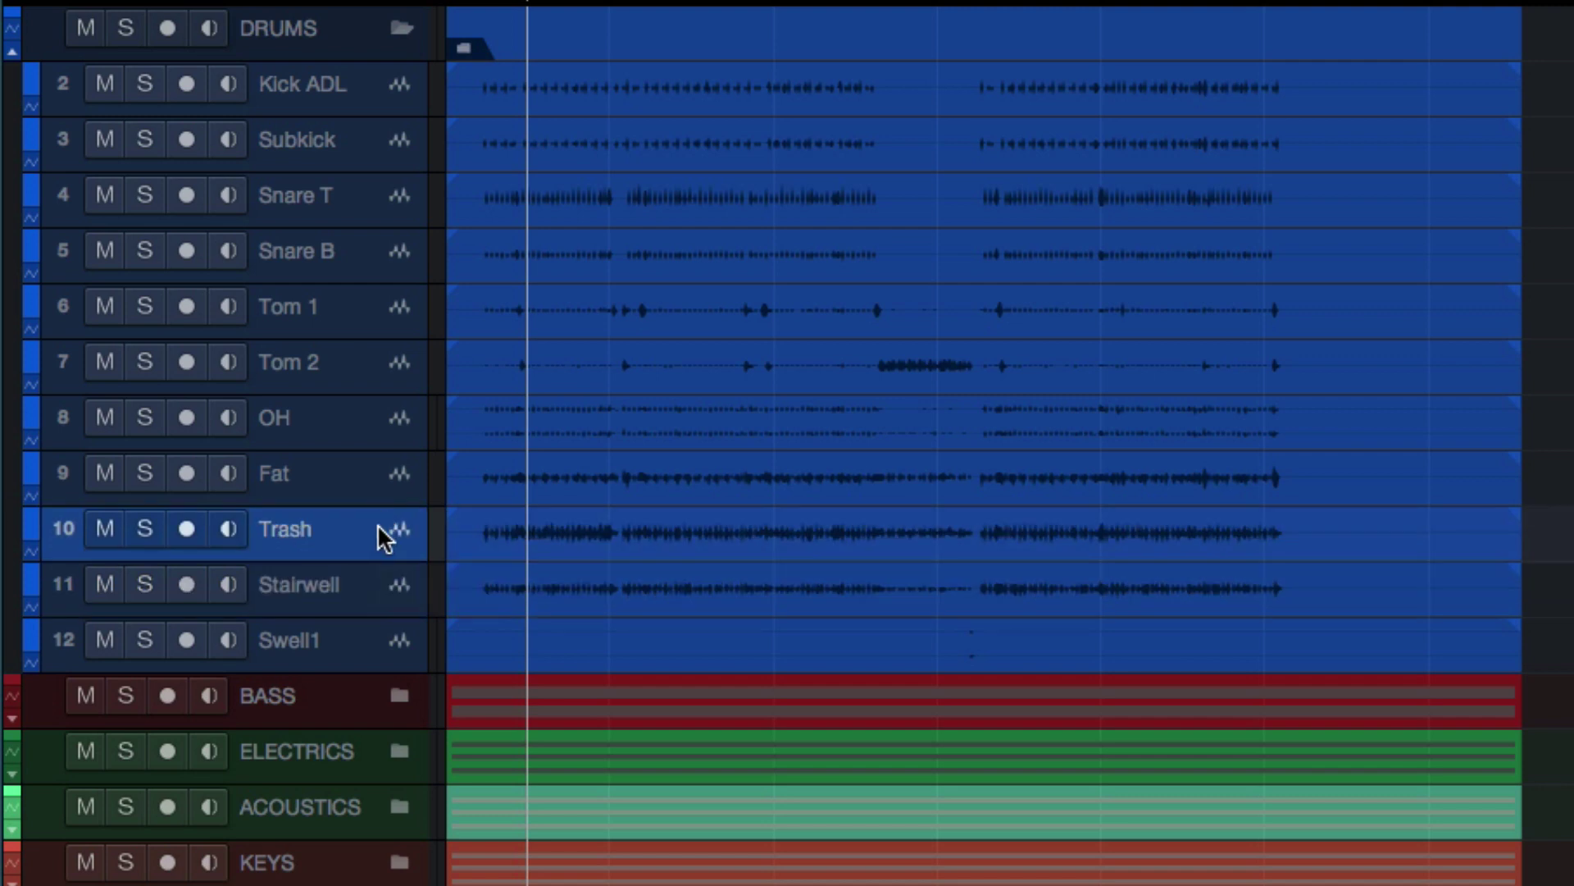
left_click(358, 588)
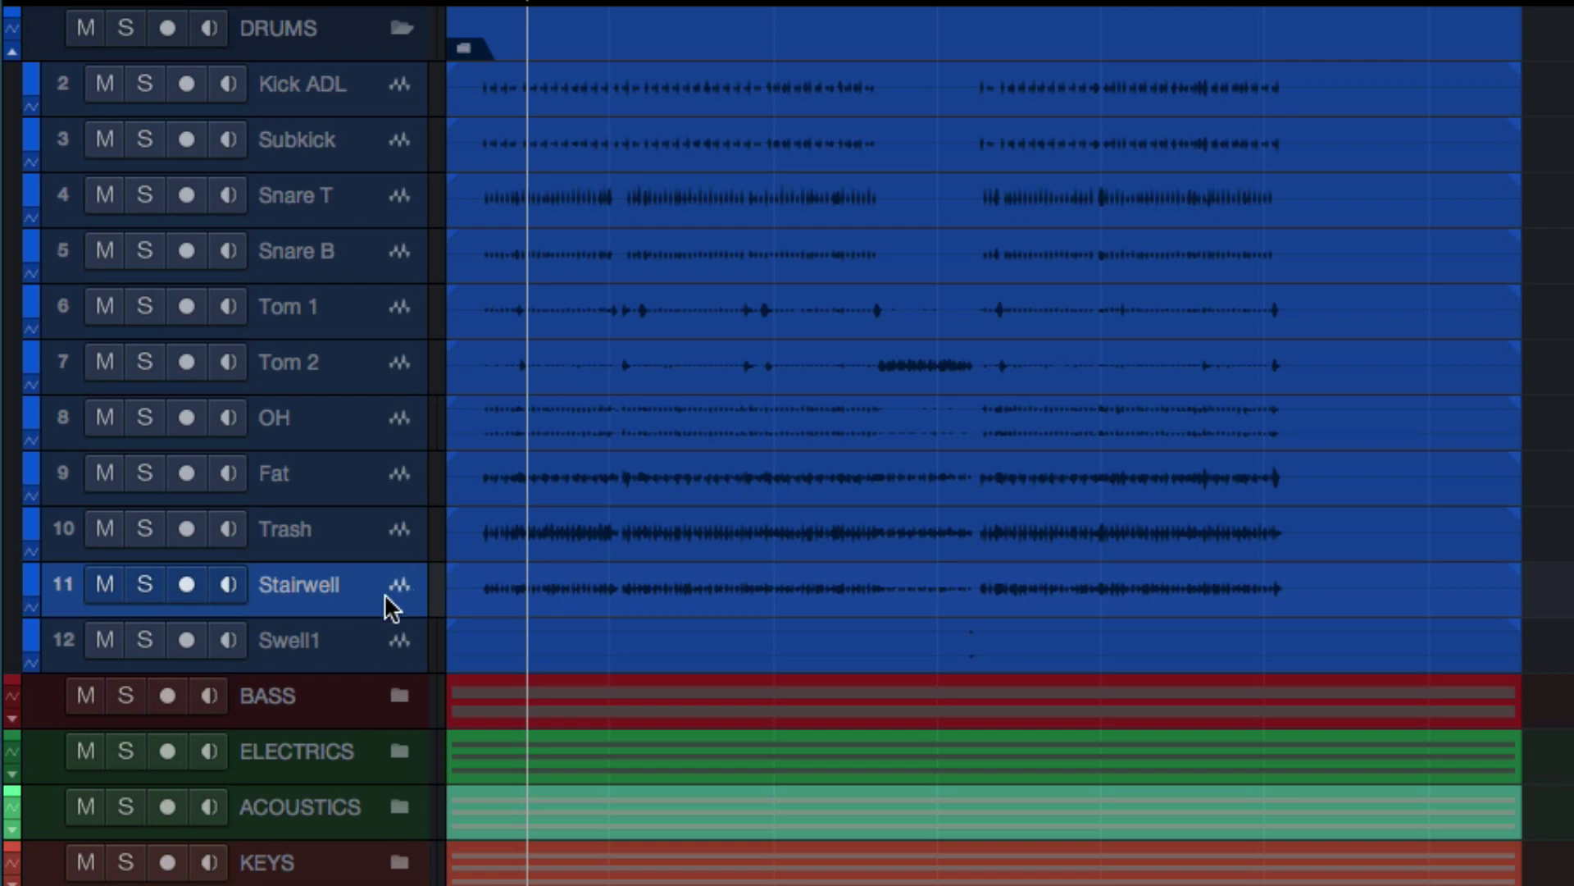
left_click(398, 34)
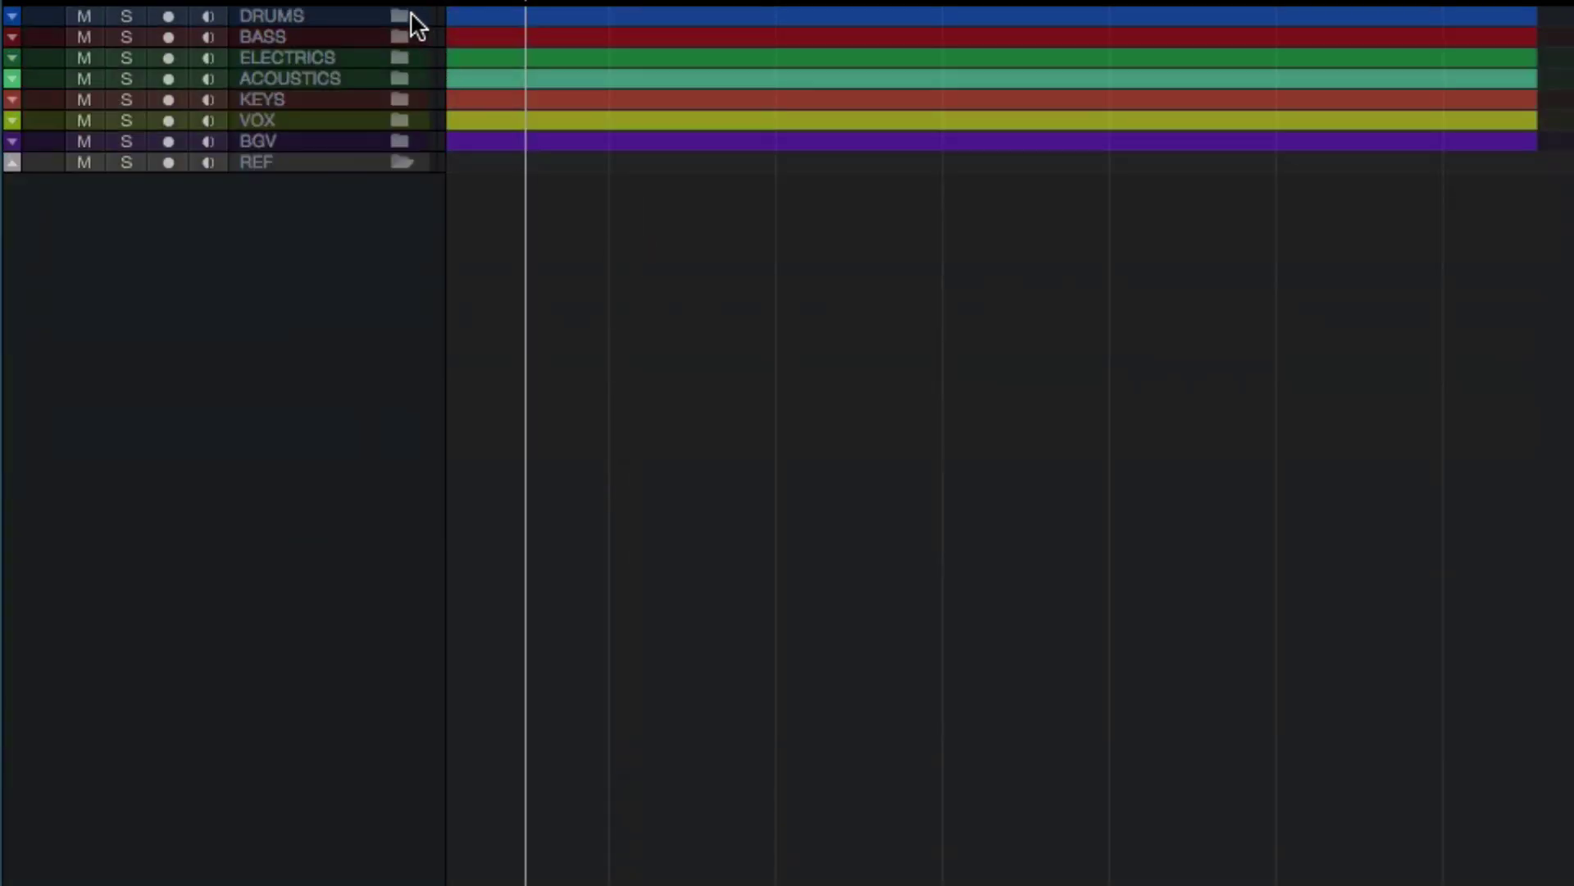
left_click(402, 15)
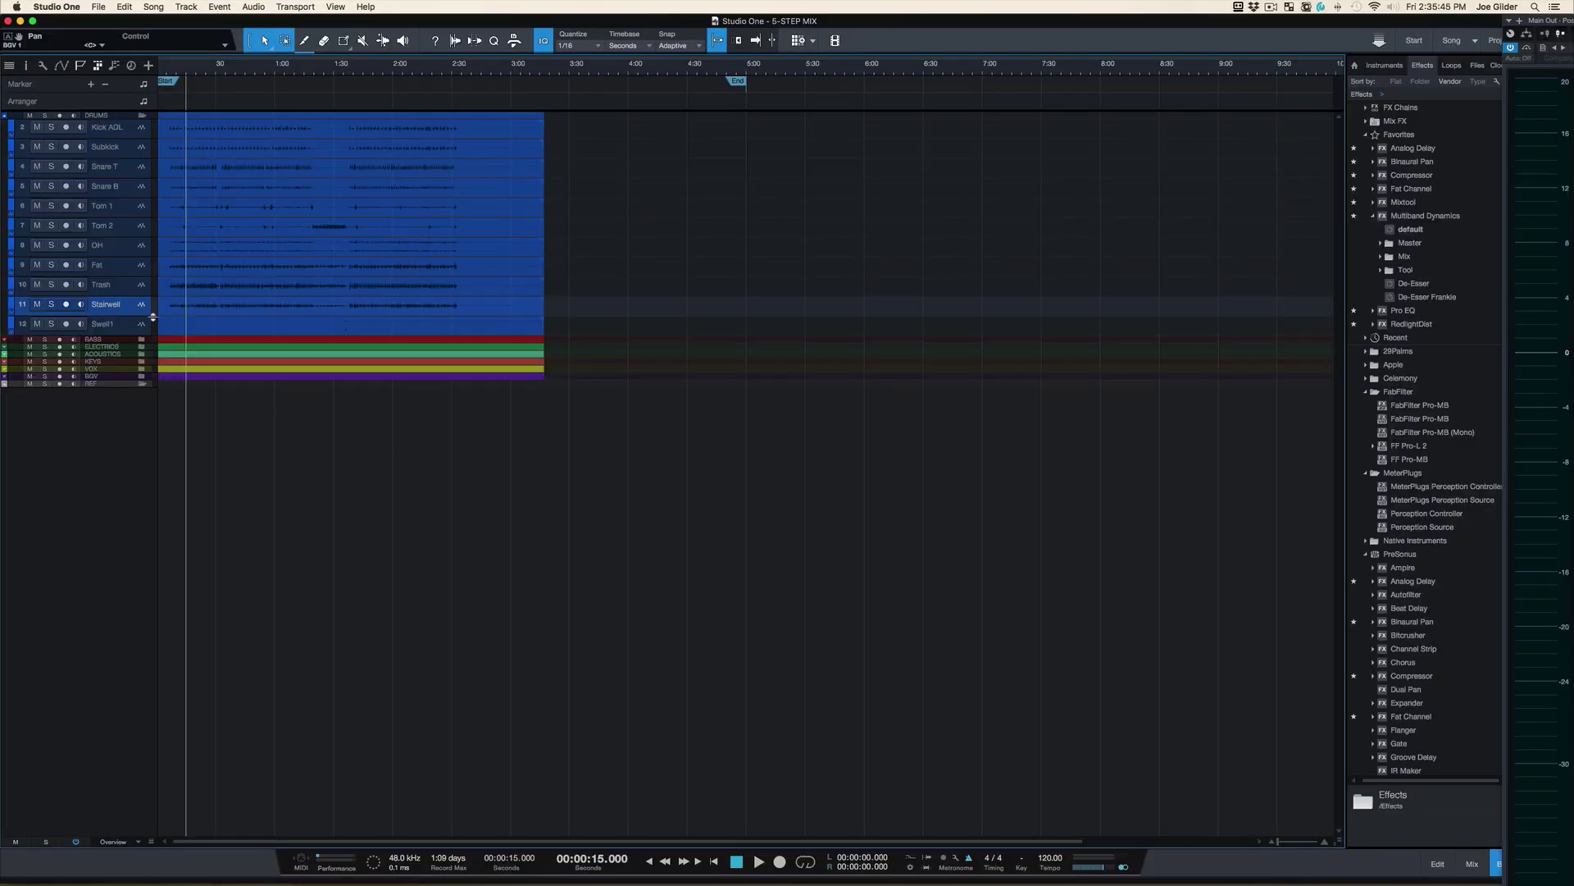
Expand the BASS, ELECTRICS, ACOUSTICS, KEYS, VOX and BGV folders.
left_click(142, 339)
left_click(143, 386)
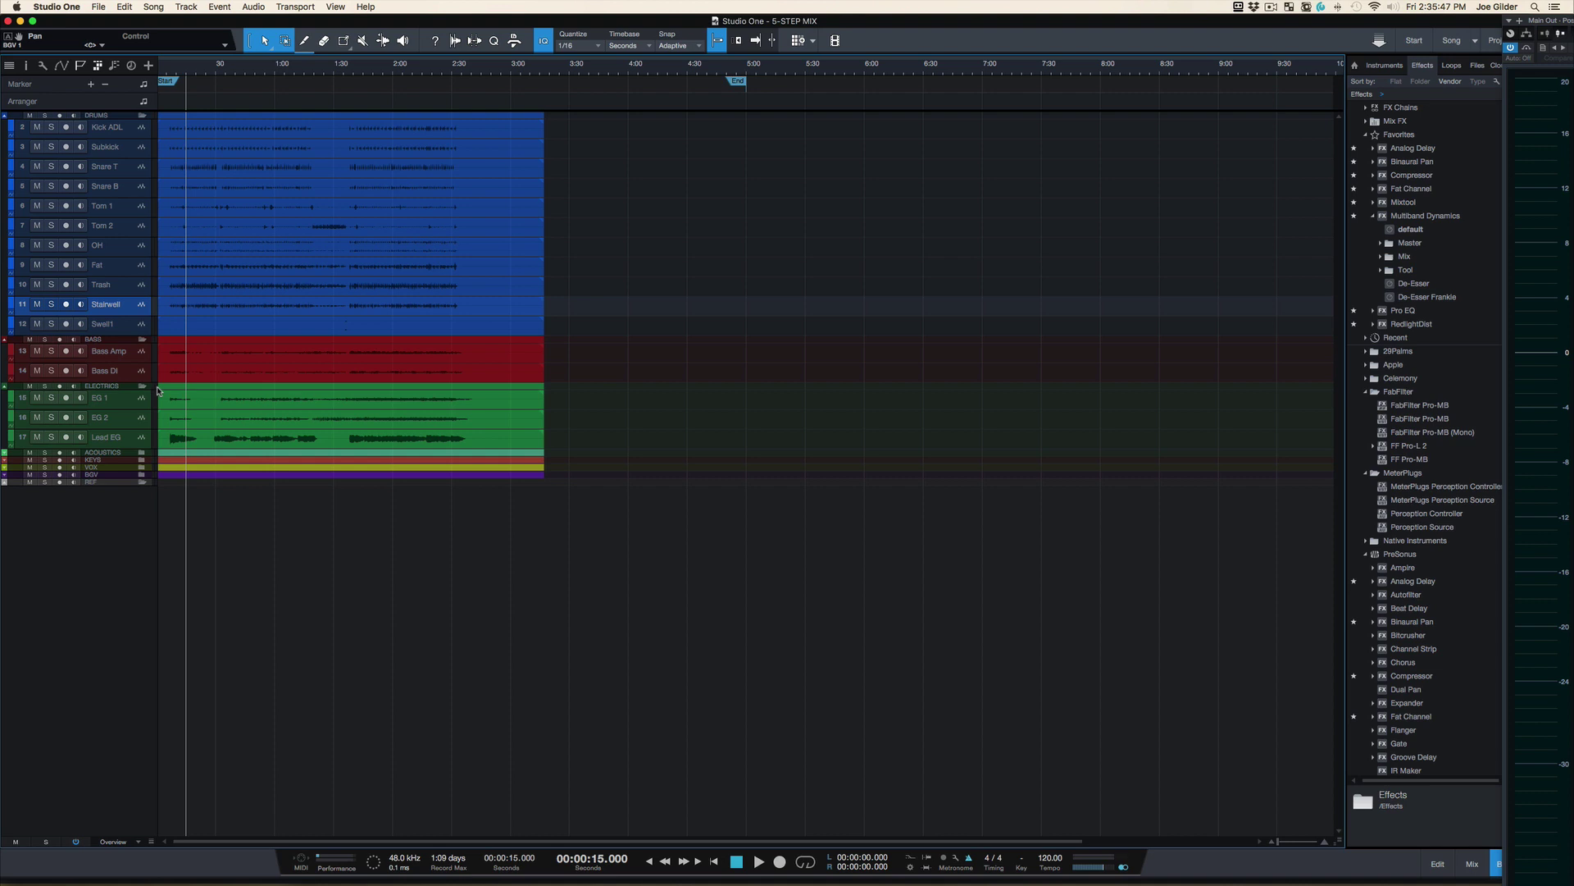
scroll(174, 393, "up", 3)
scroll(174, 393, "down", 8)
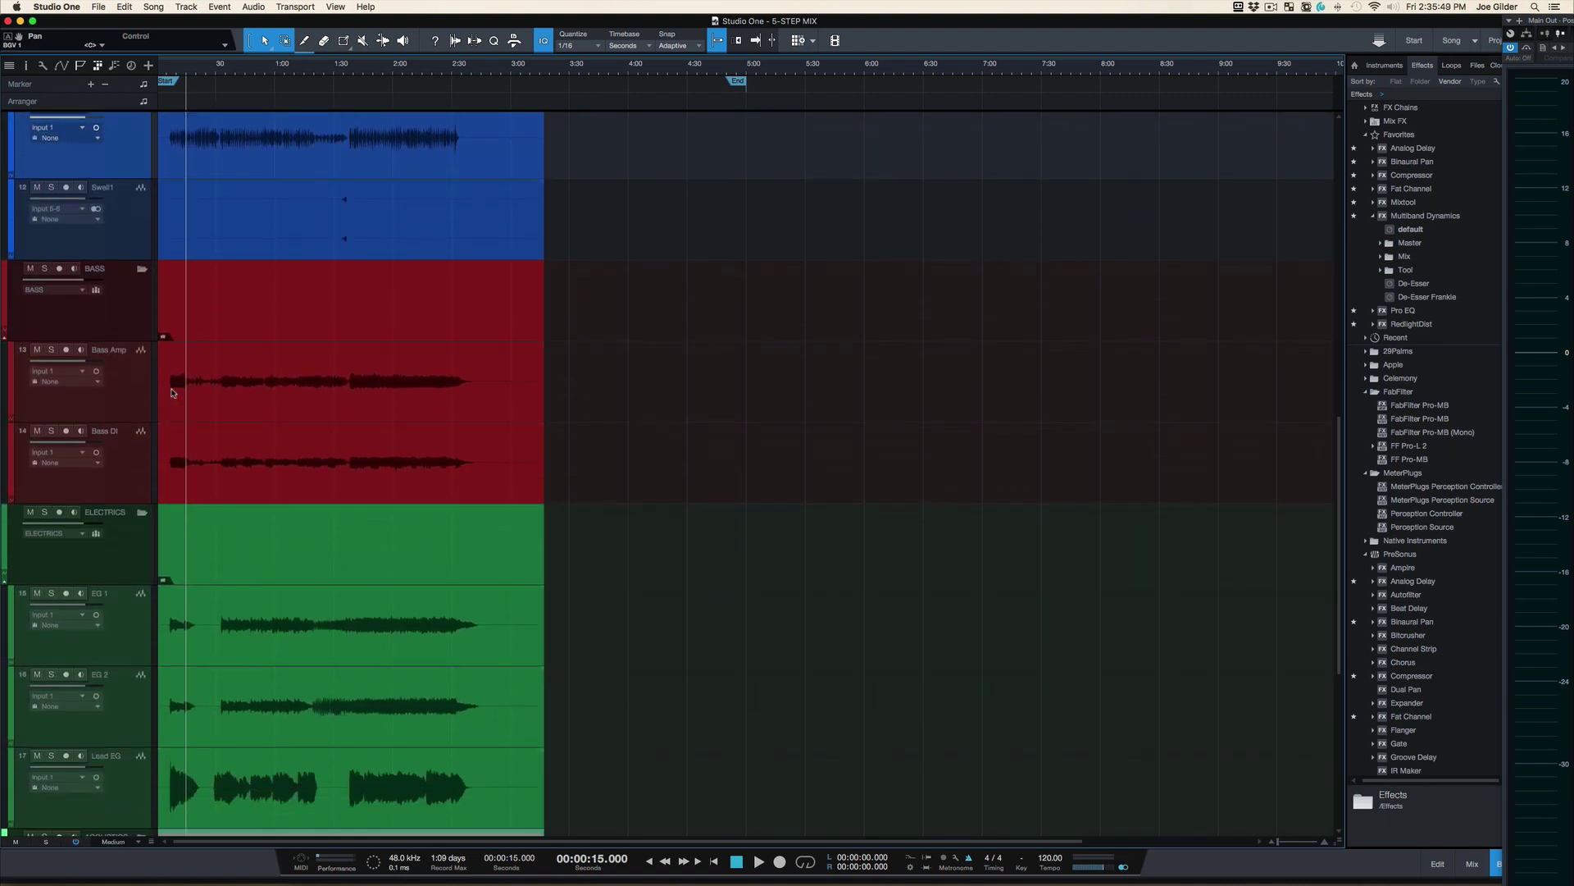
left_click(142, 454)
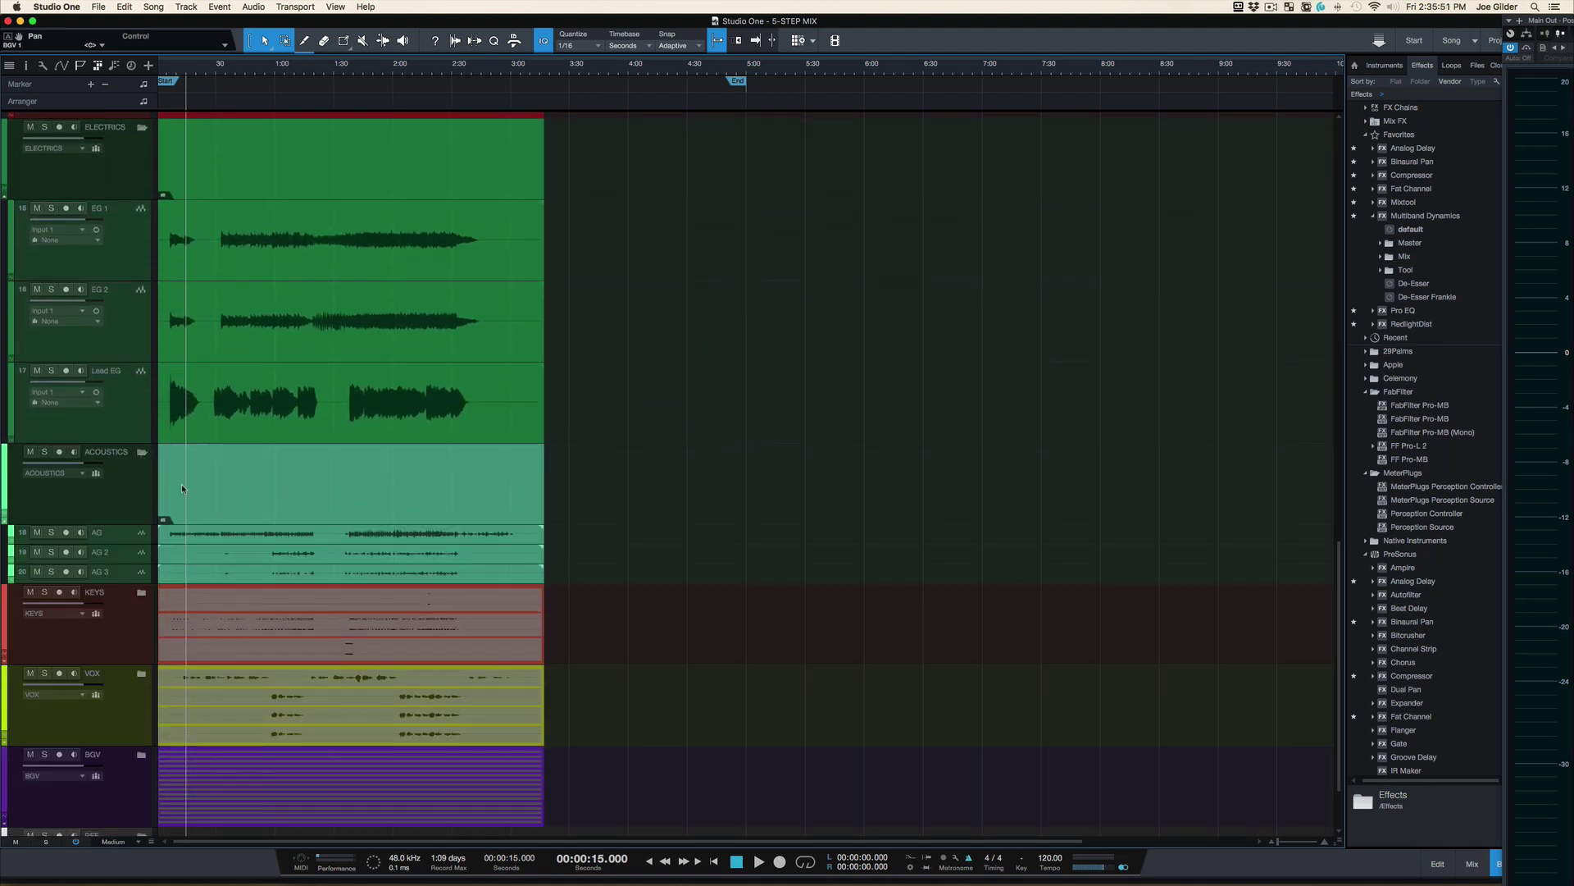
scroll(180, 484, "down", 2)
left_click(143, 496)
scroll(144, 500, "down", 2)
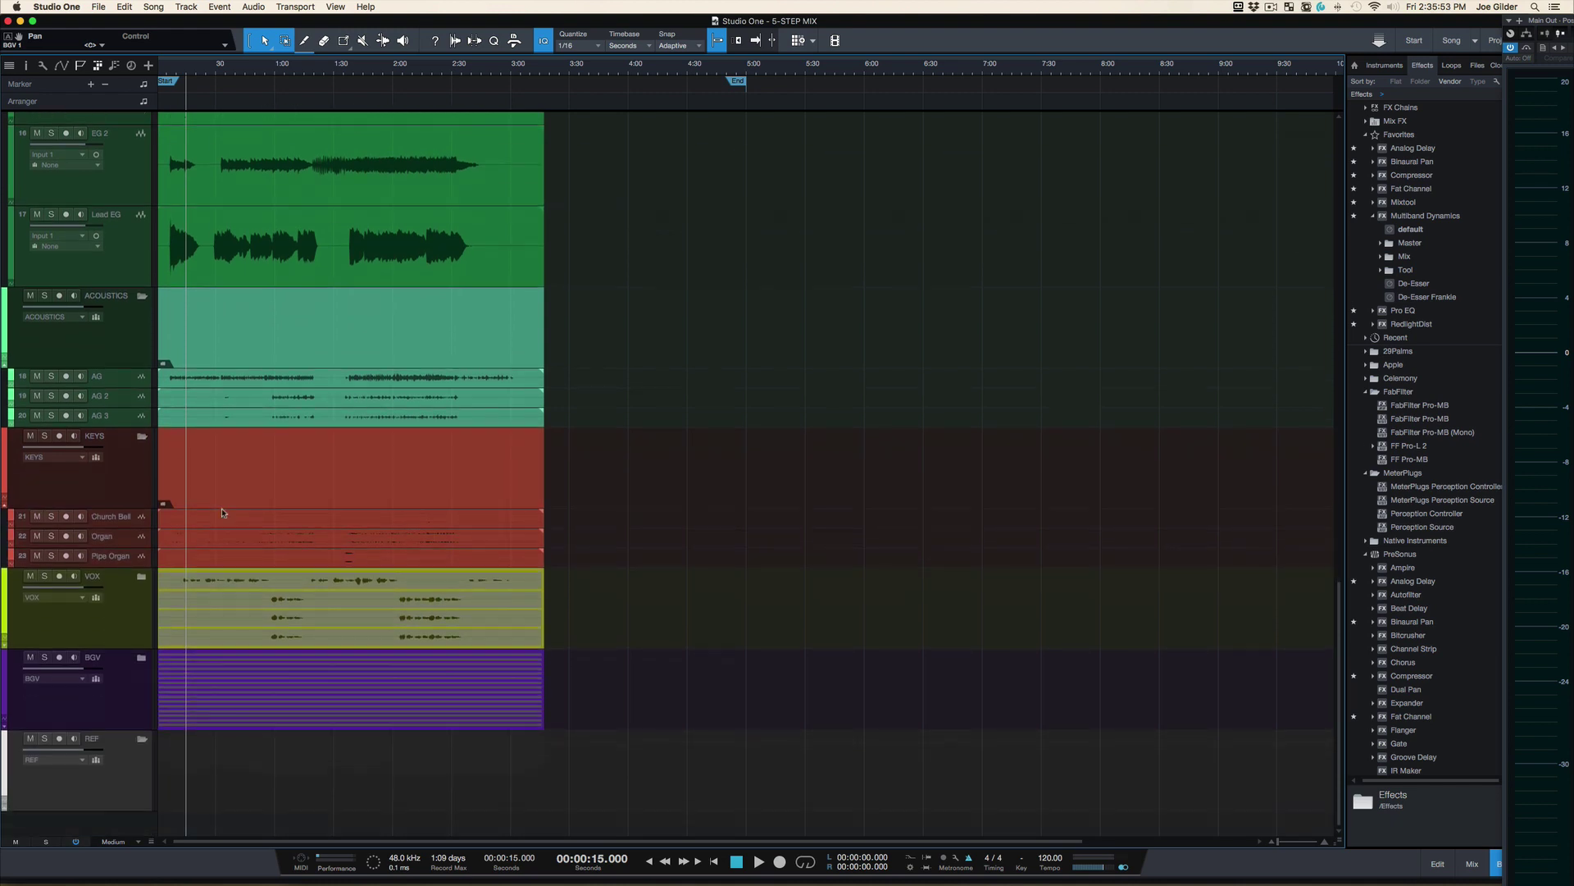
left_click(142, 563)
scroll(198, 587, "down", 2)
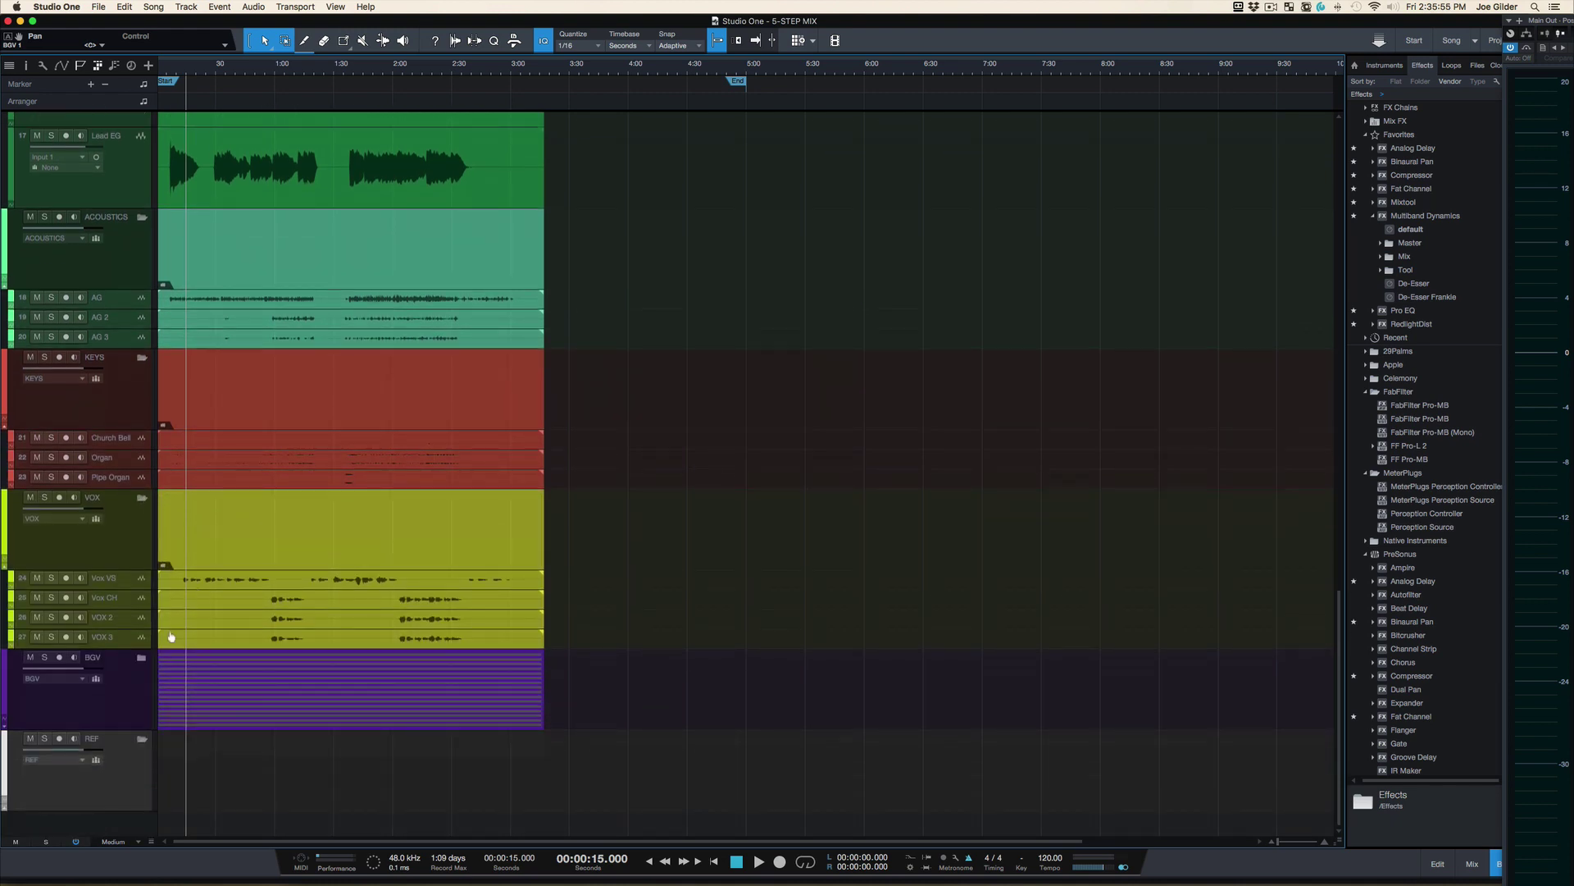
left_click(141, 657)
Shrink all tracks to fit, enlarge the waveforms, and zoom the timeline to the song.
key("alt+w")
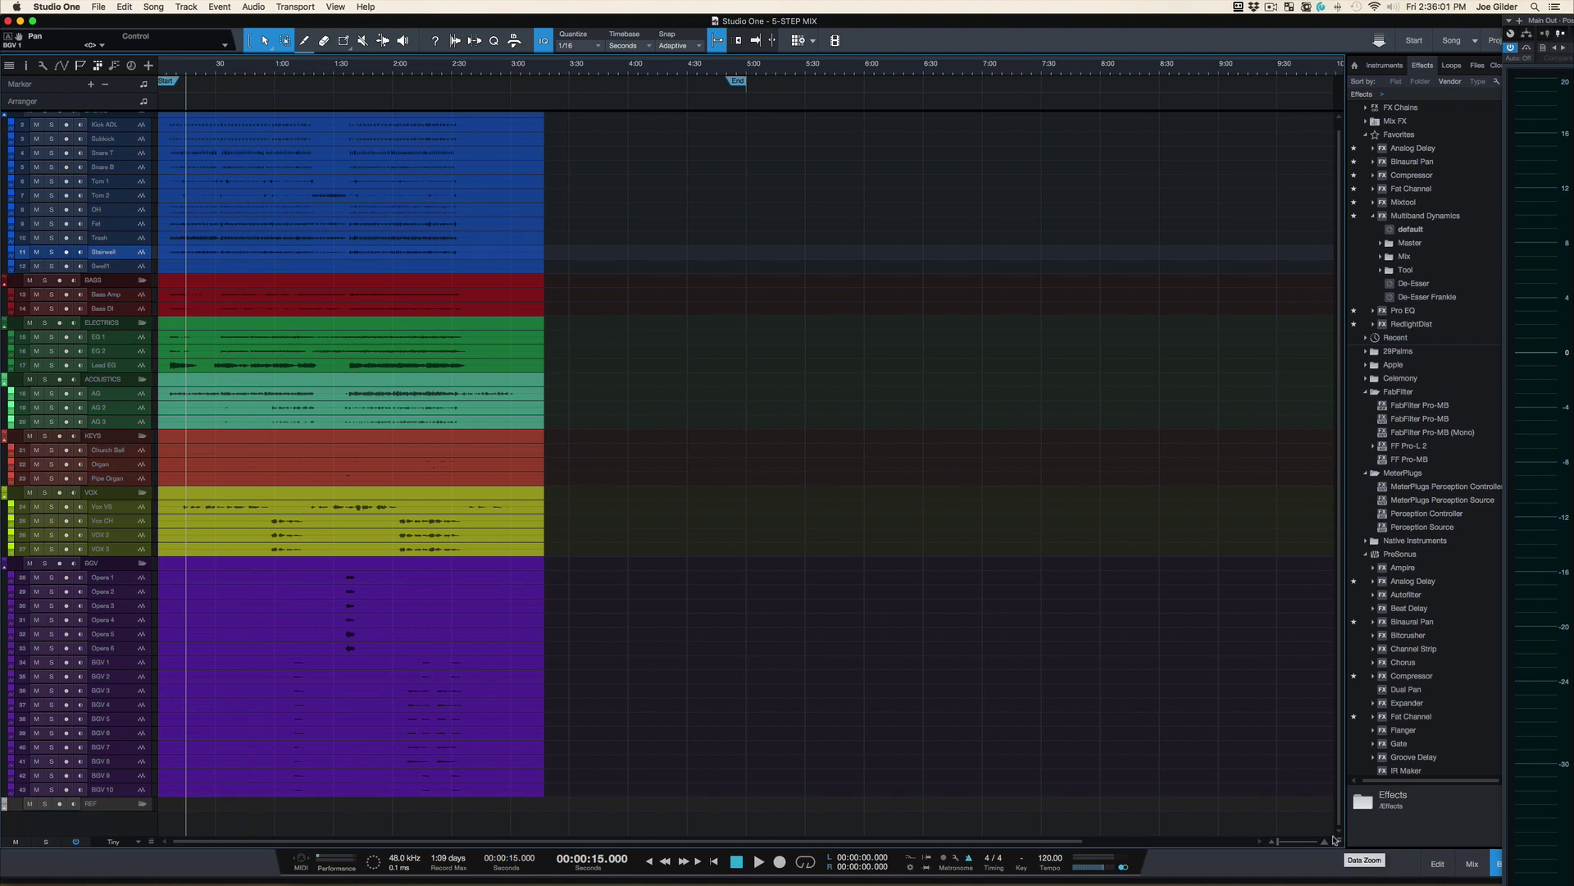
left_click_drag(1335, 847, 1344, 823)
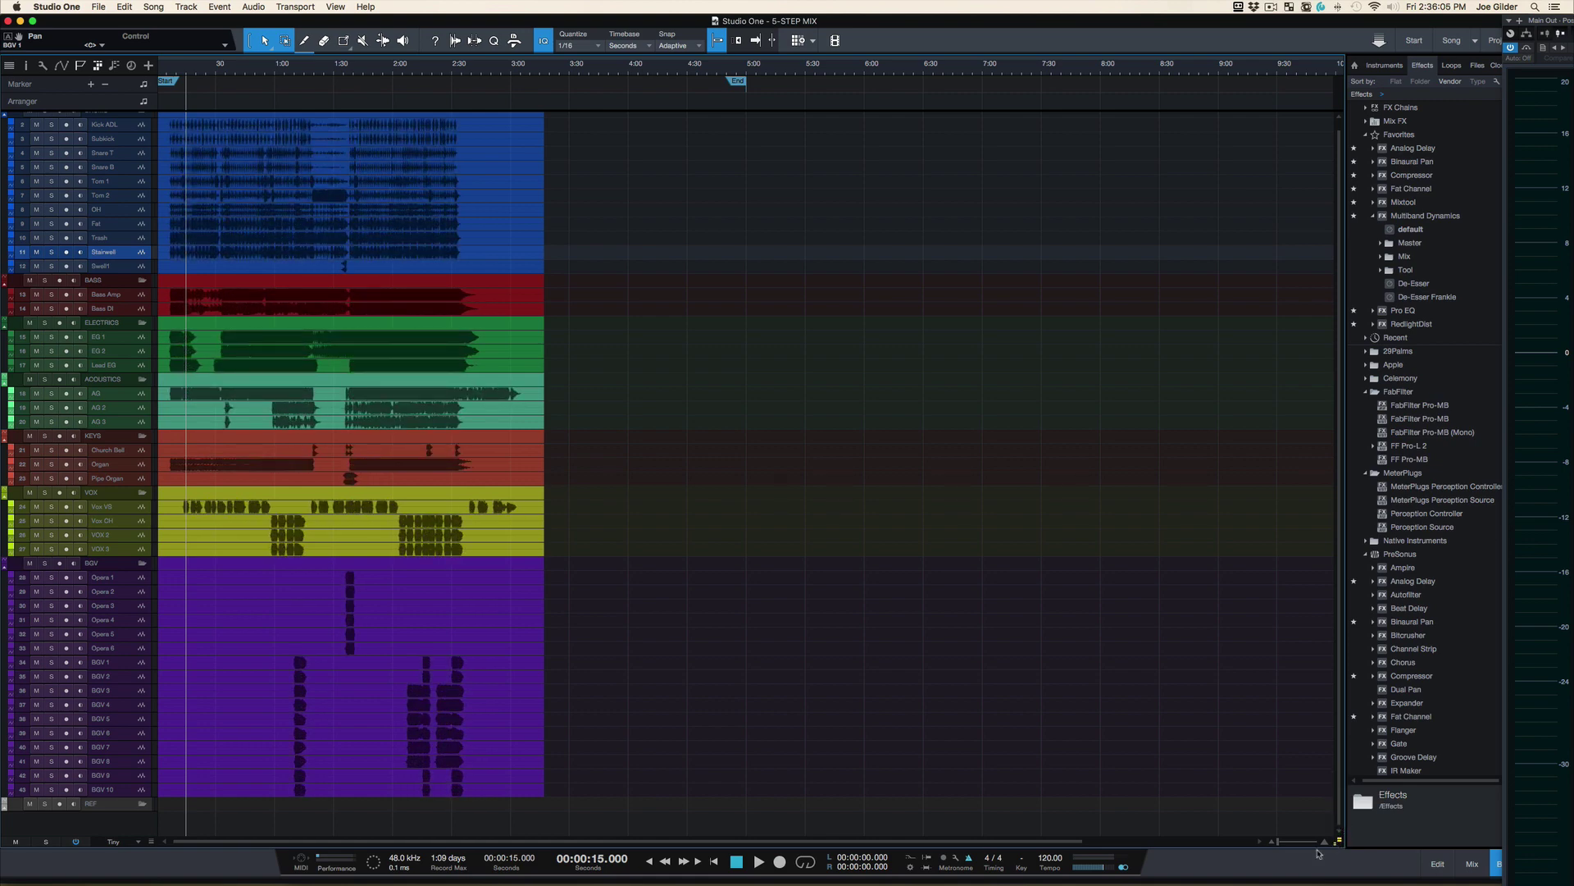
key("e")
key("e")
key("e")
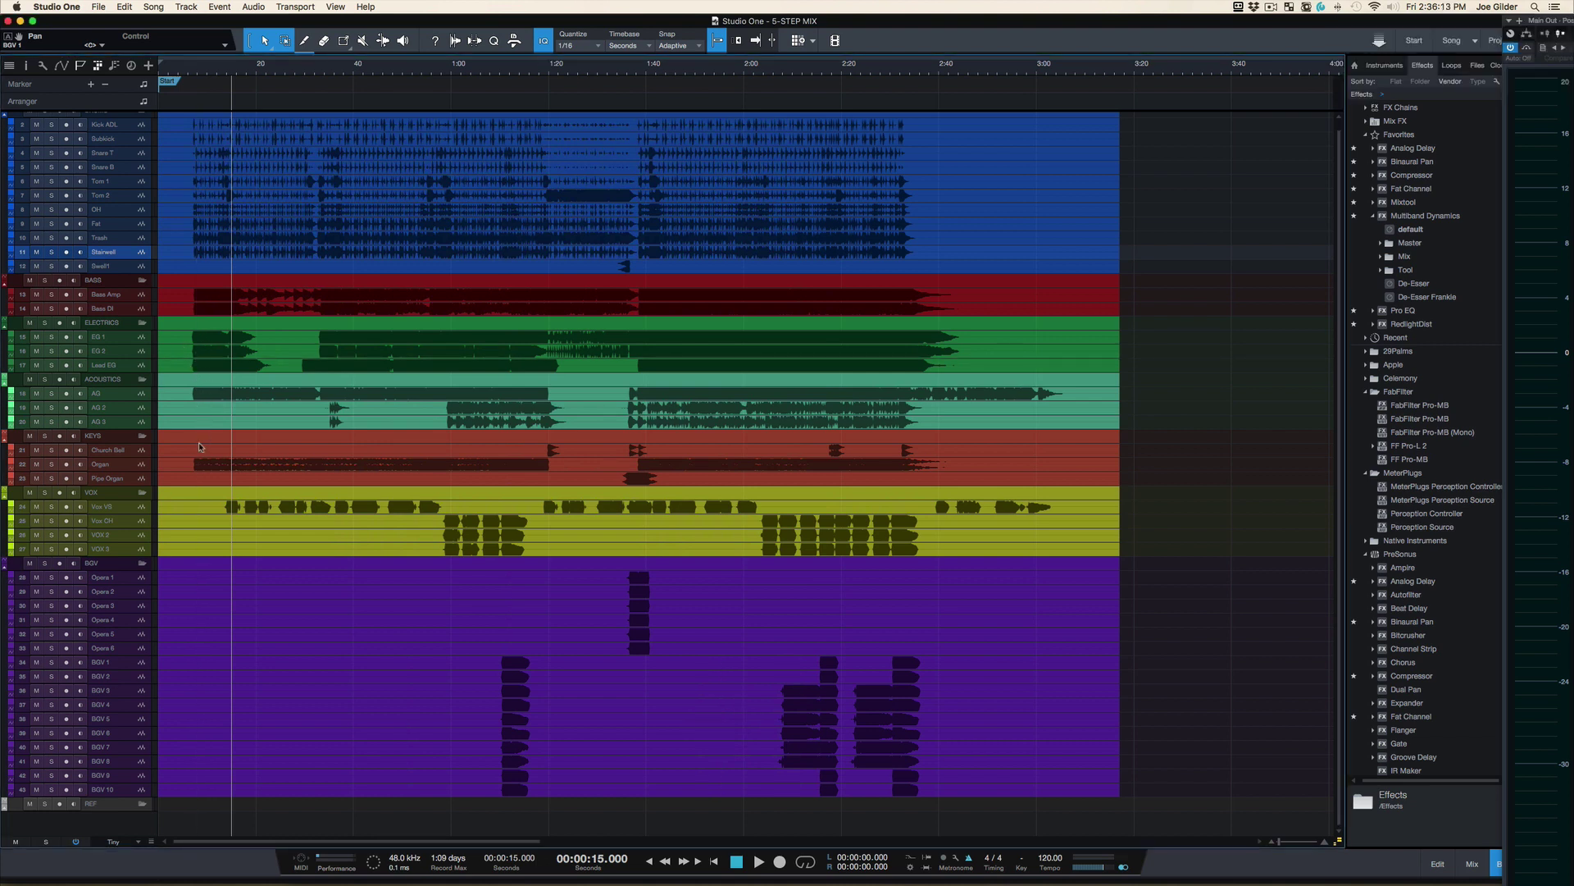
Move BGV 1 through BGV 10 above the Opera tracks.
key("alt+e")
key("alt+e")
scroll(203, 530, "down", 15)
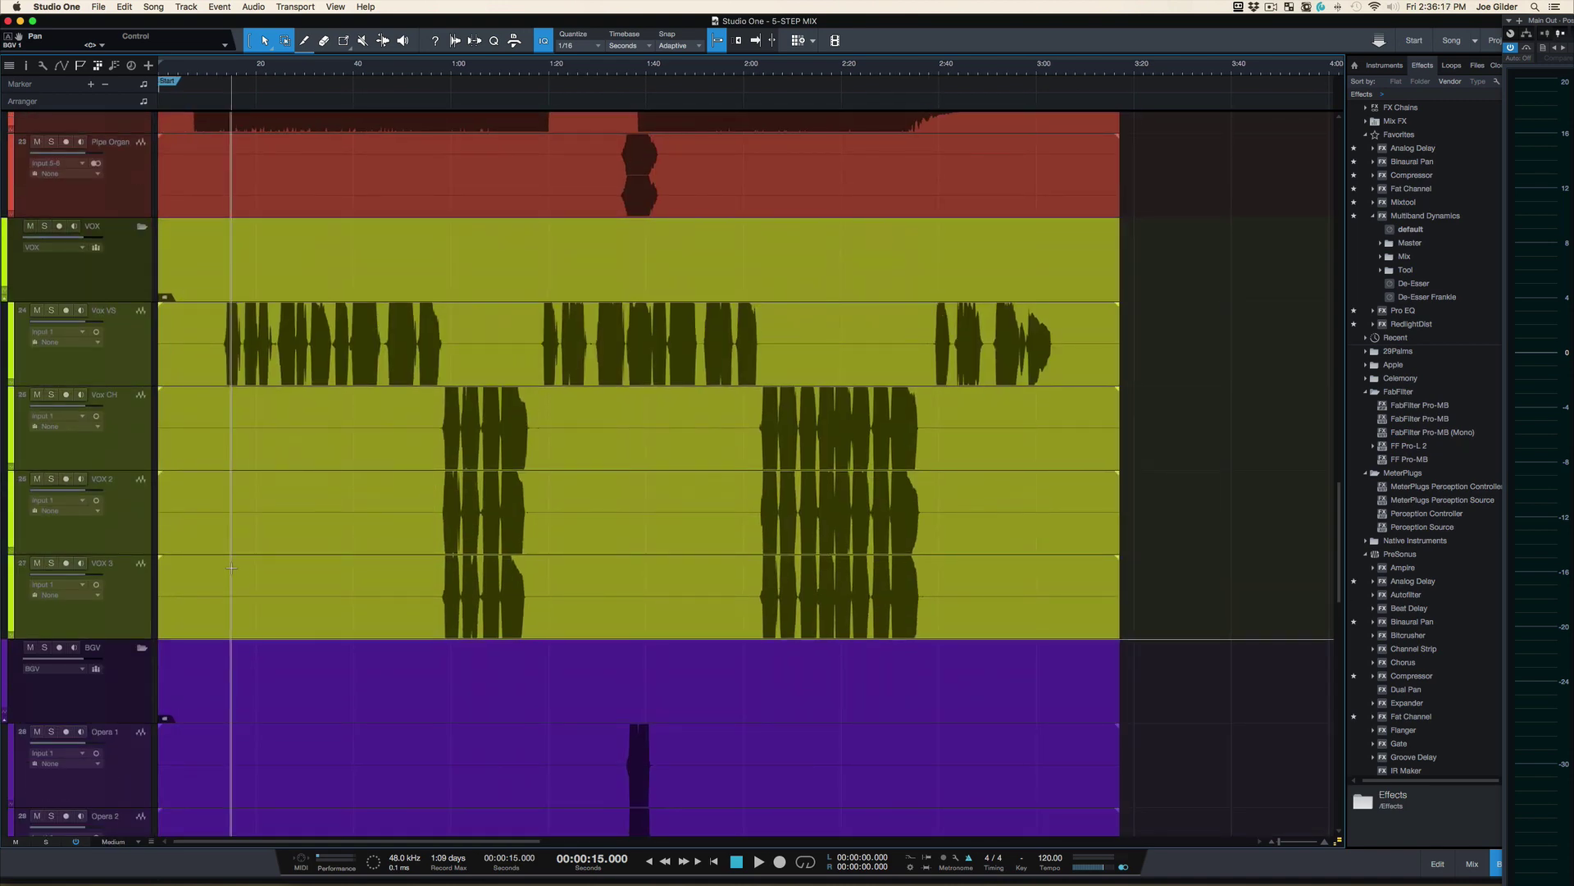
left_click(218, 322)
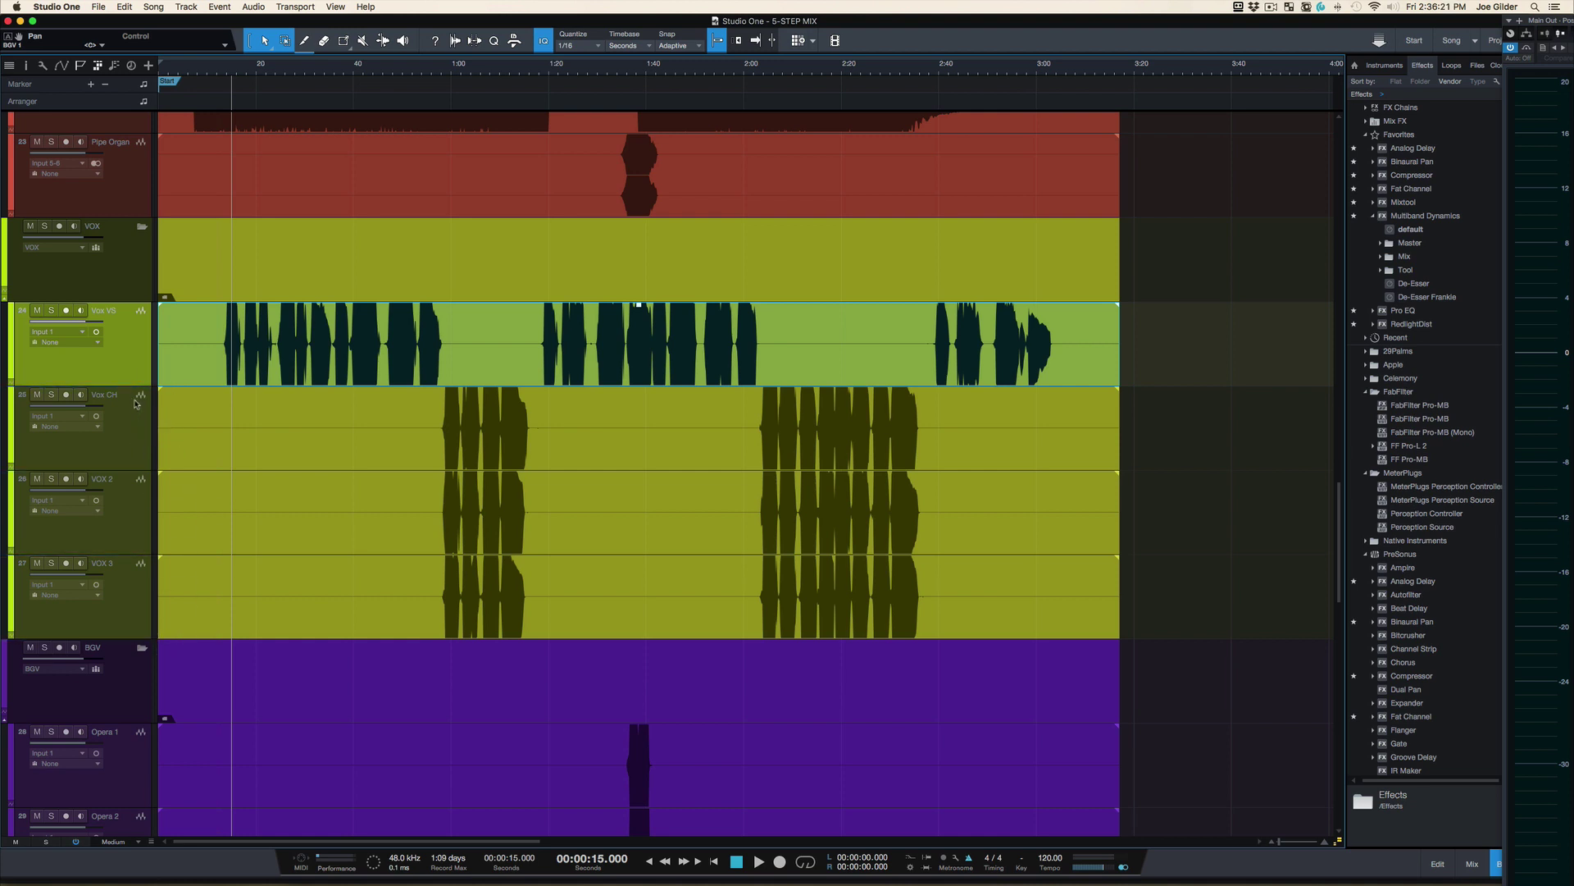
left_click(153, 442)
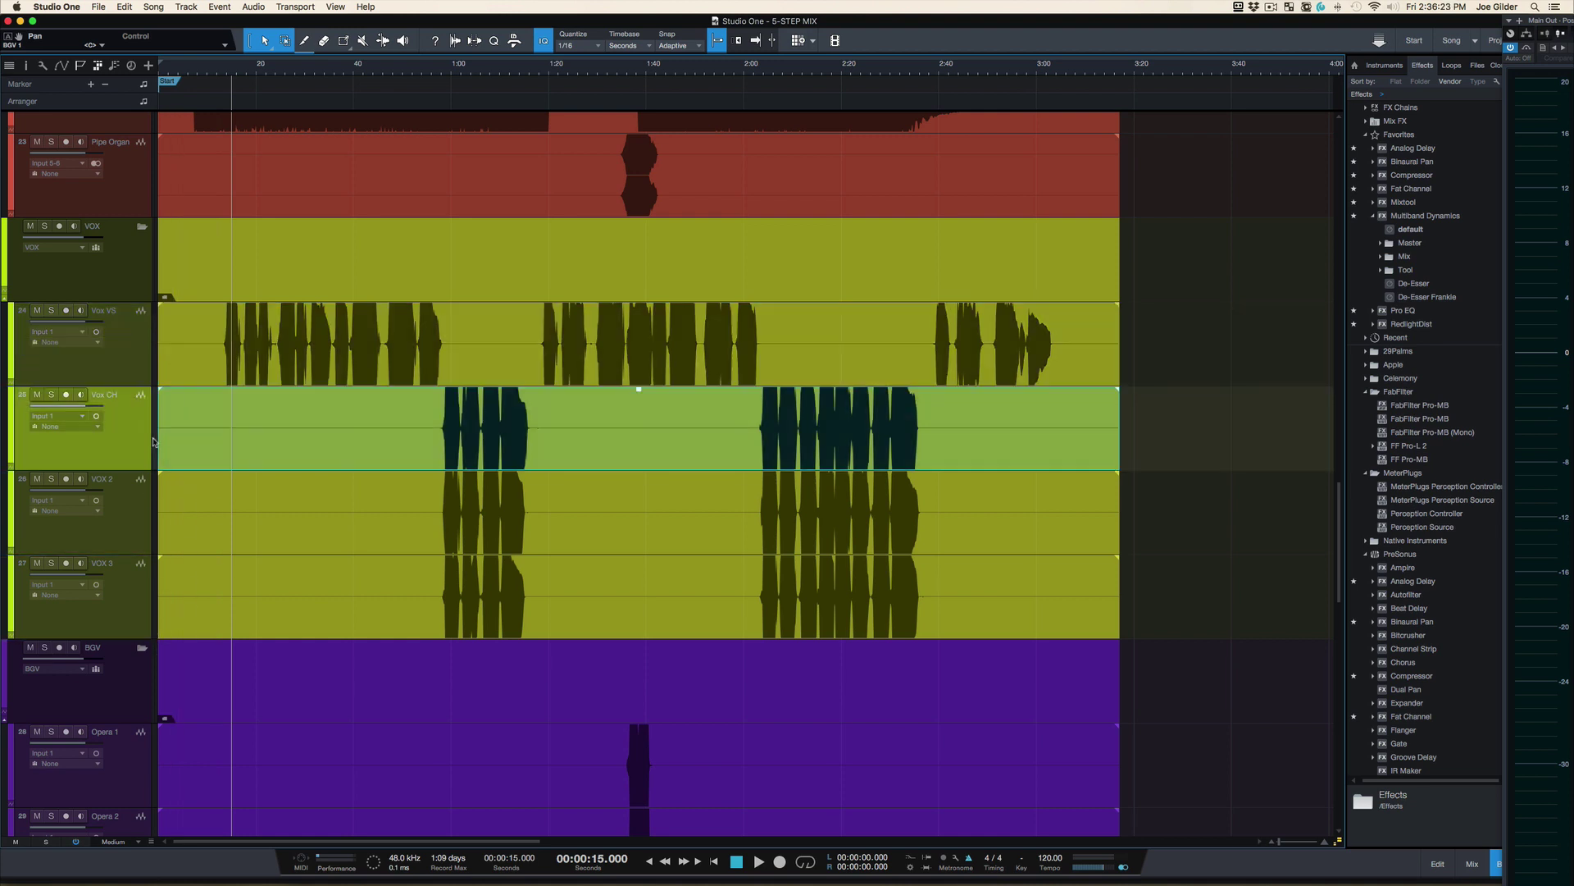
left_click(140, 544)
key("shift+w")
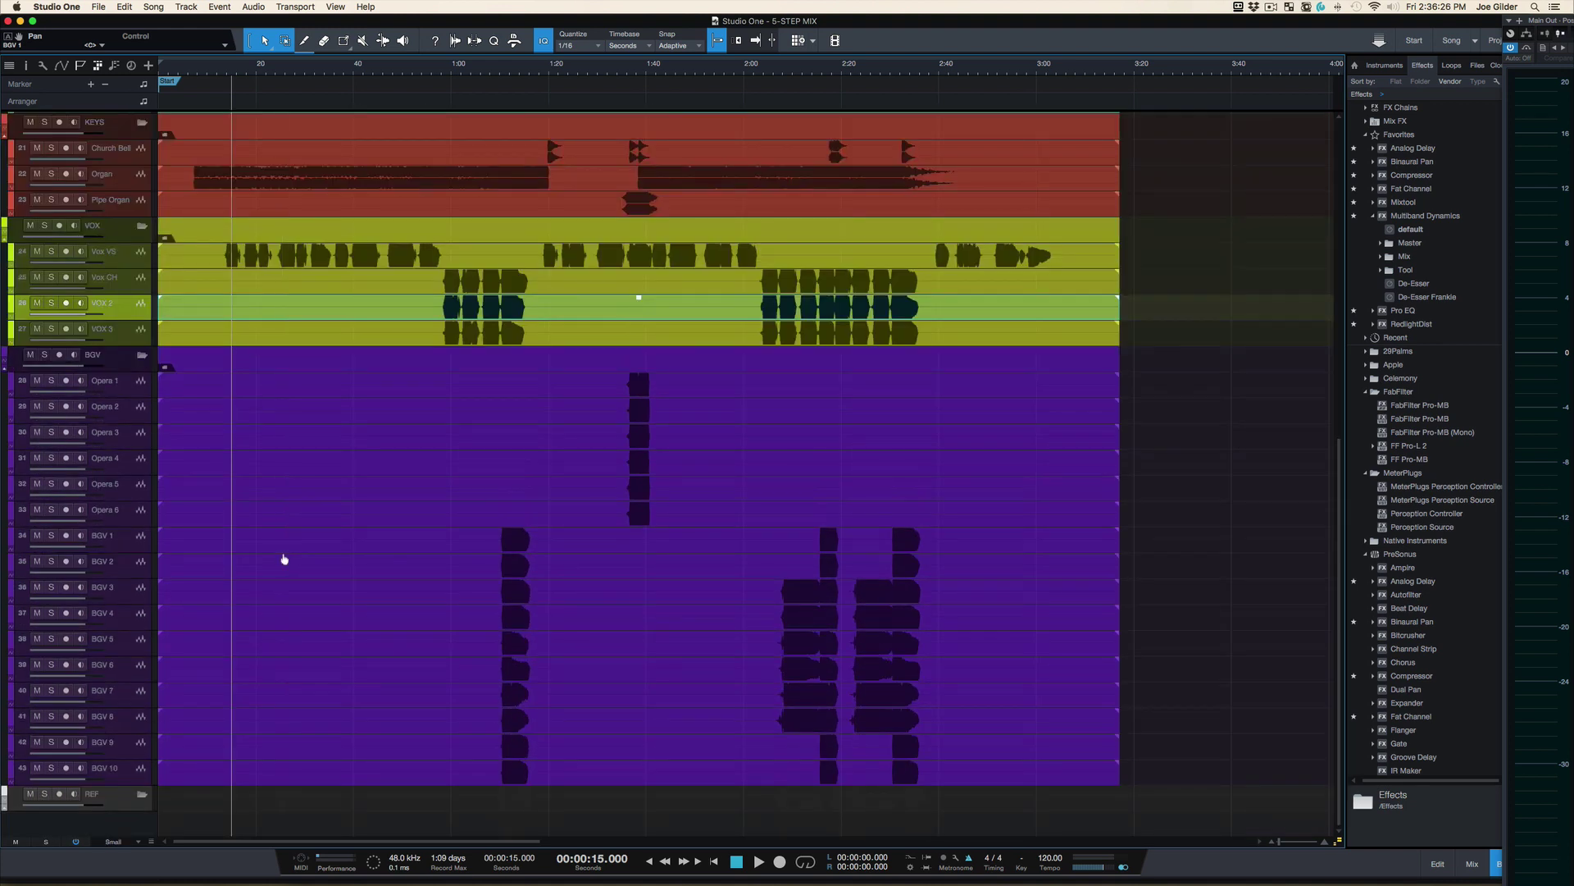
left_click(132, 542)
left_click(139, 771, "shift")
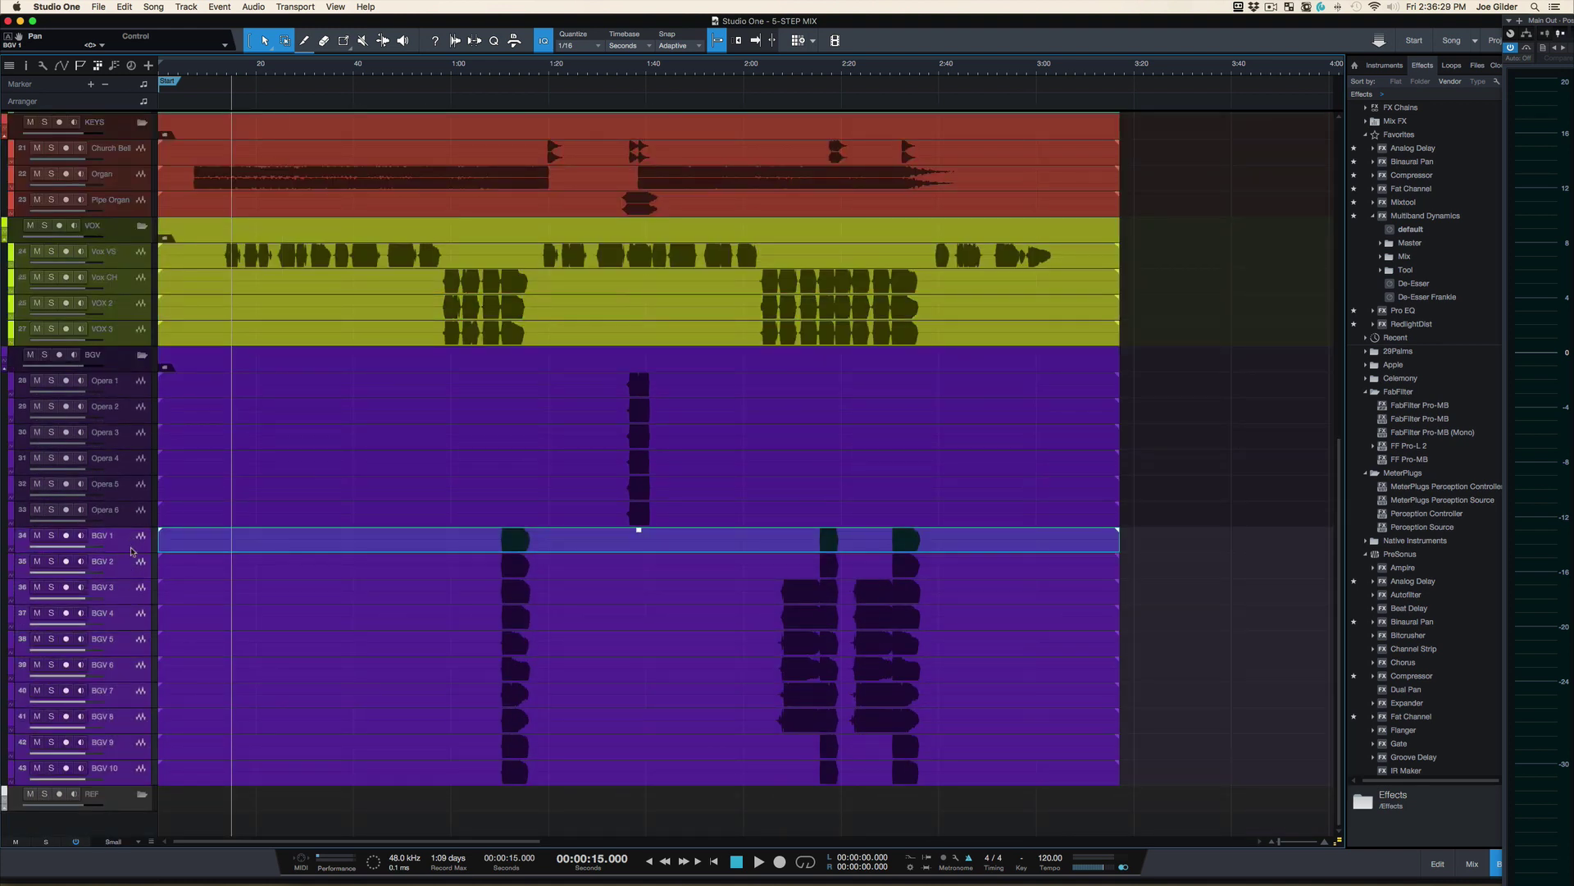
left_click_drag(133, 387, 134, 387)
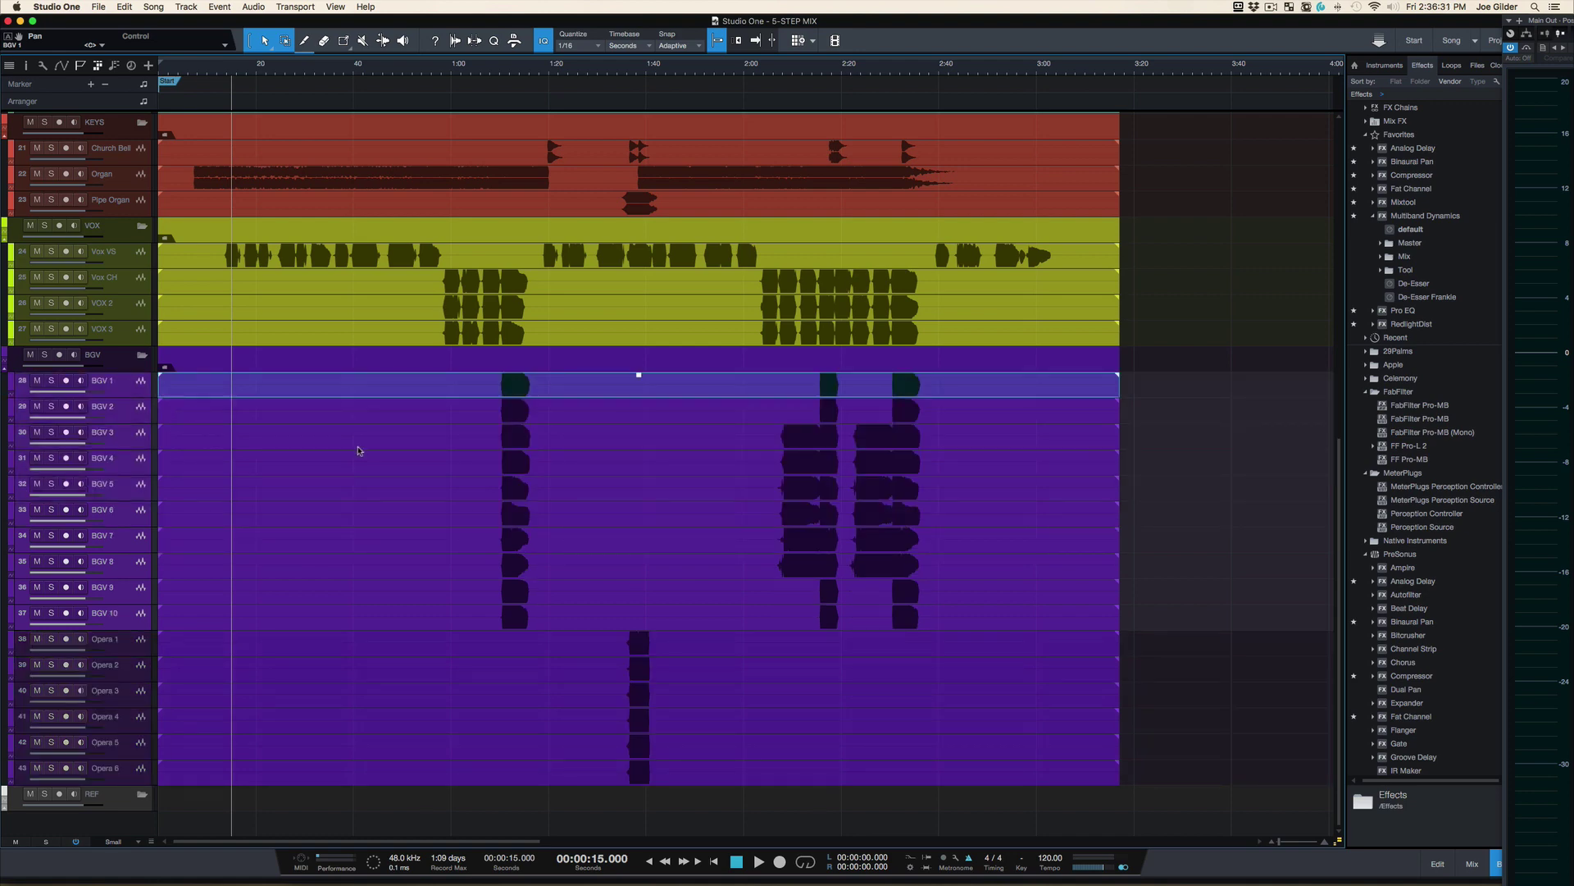
Check the AG, AG 2 and AG 3 tracks in the ACOUSTICS folder.
scroll(291, 314, "up", 10)
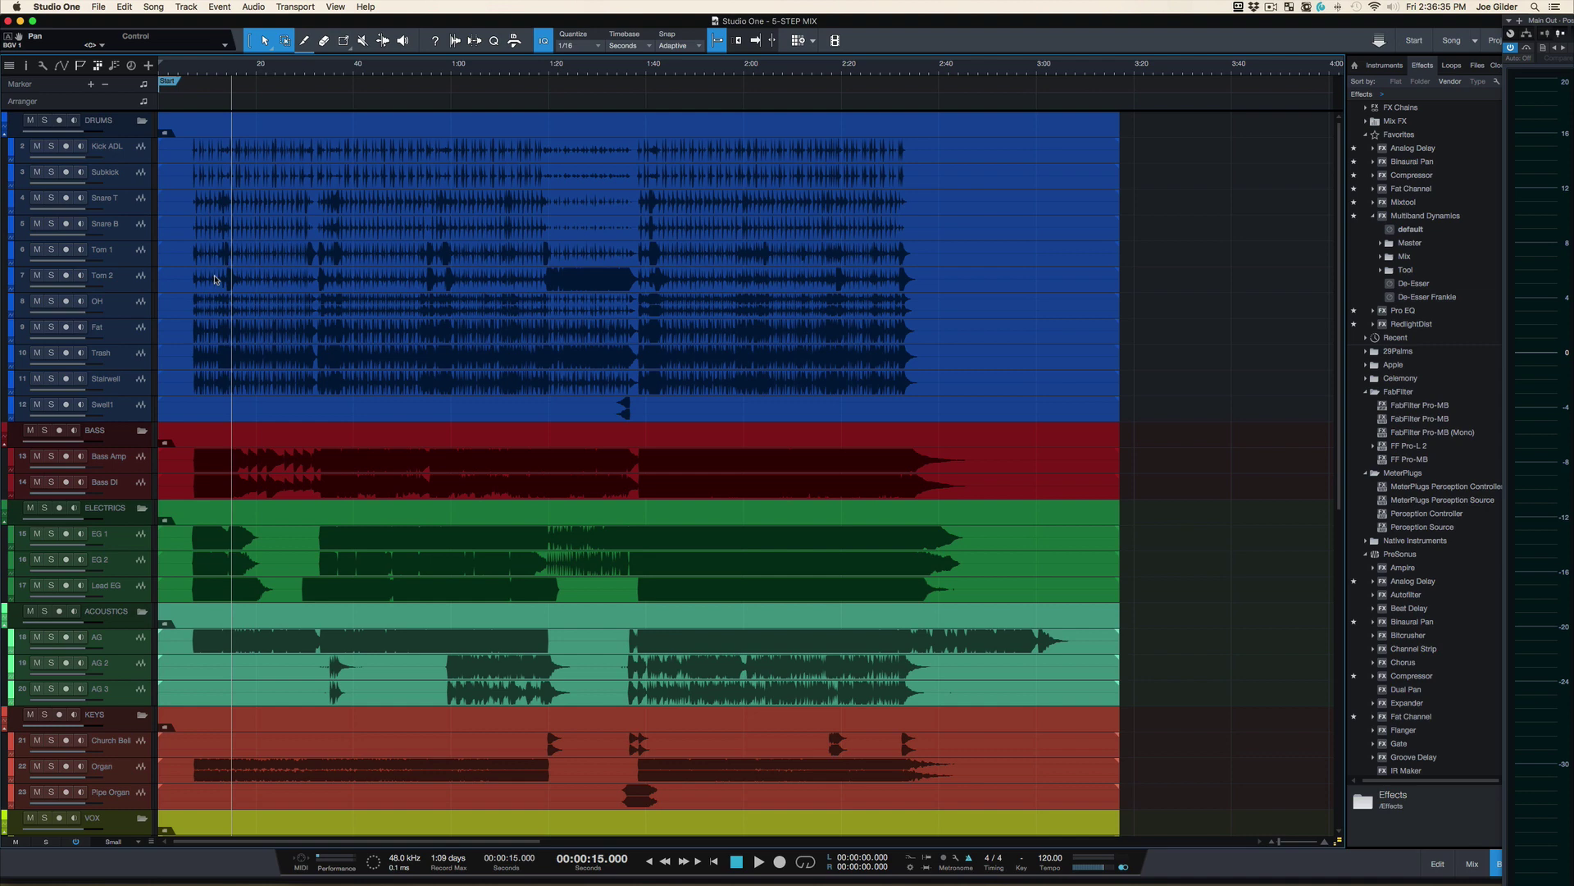
scroll(220, 447, "down", 3)
scroll(220, 447, "right", 1)
scroll(220, 448, "down", 3)
scroll(220, 448, "left", 1)
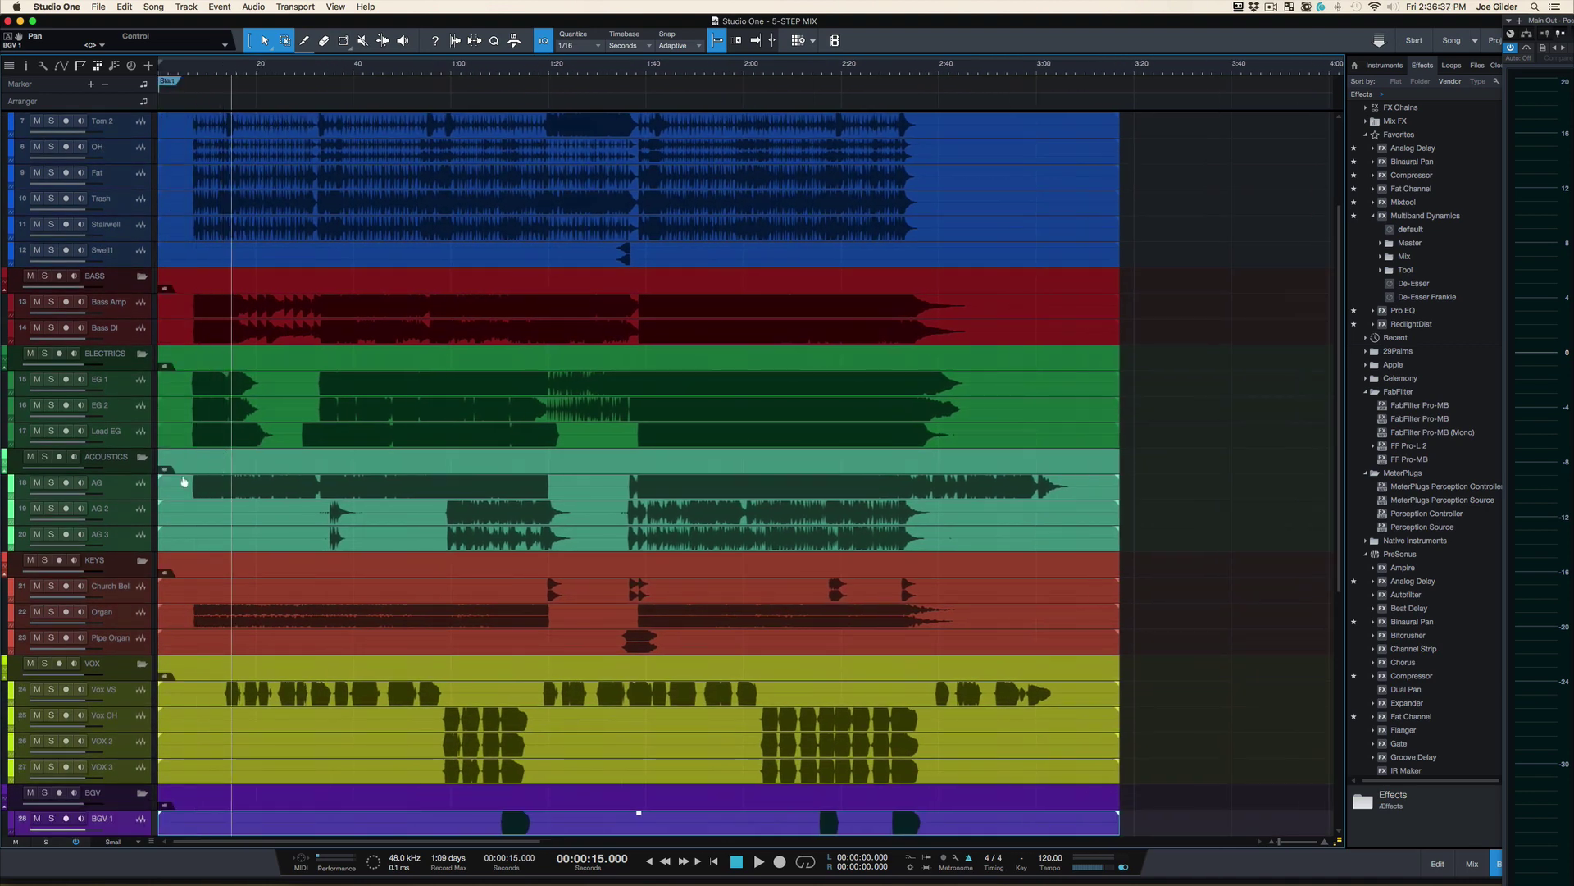
left_click(155, 490)
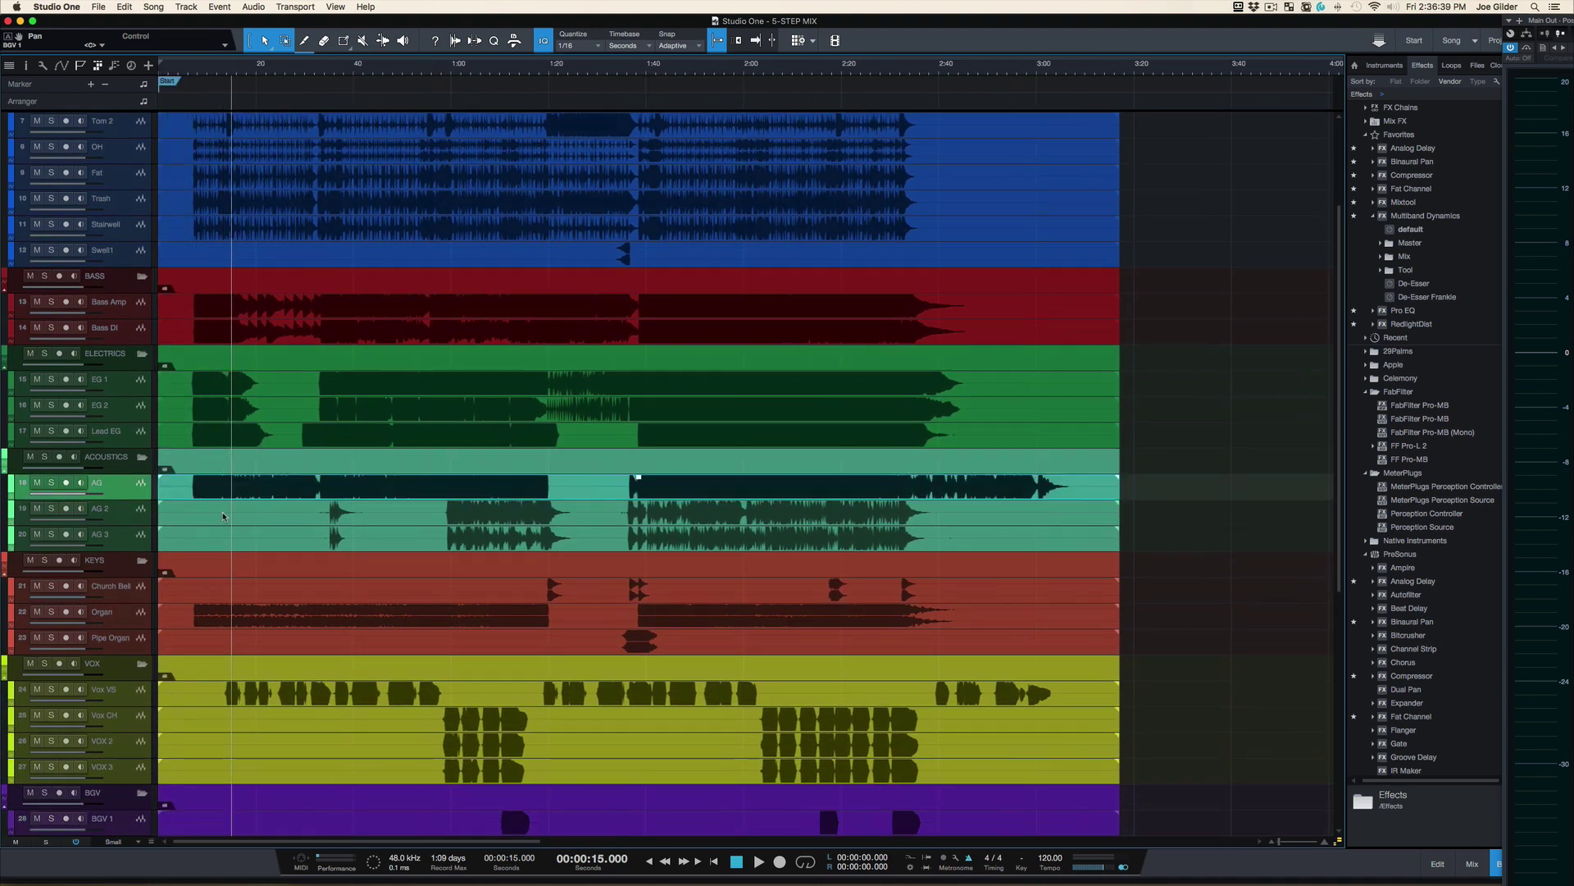
left_click_drag(138, 521, 140, 538)
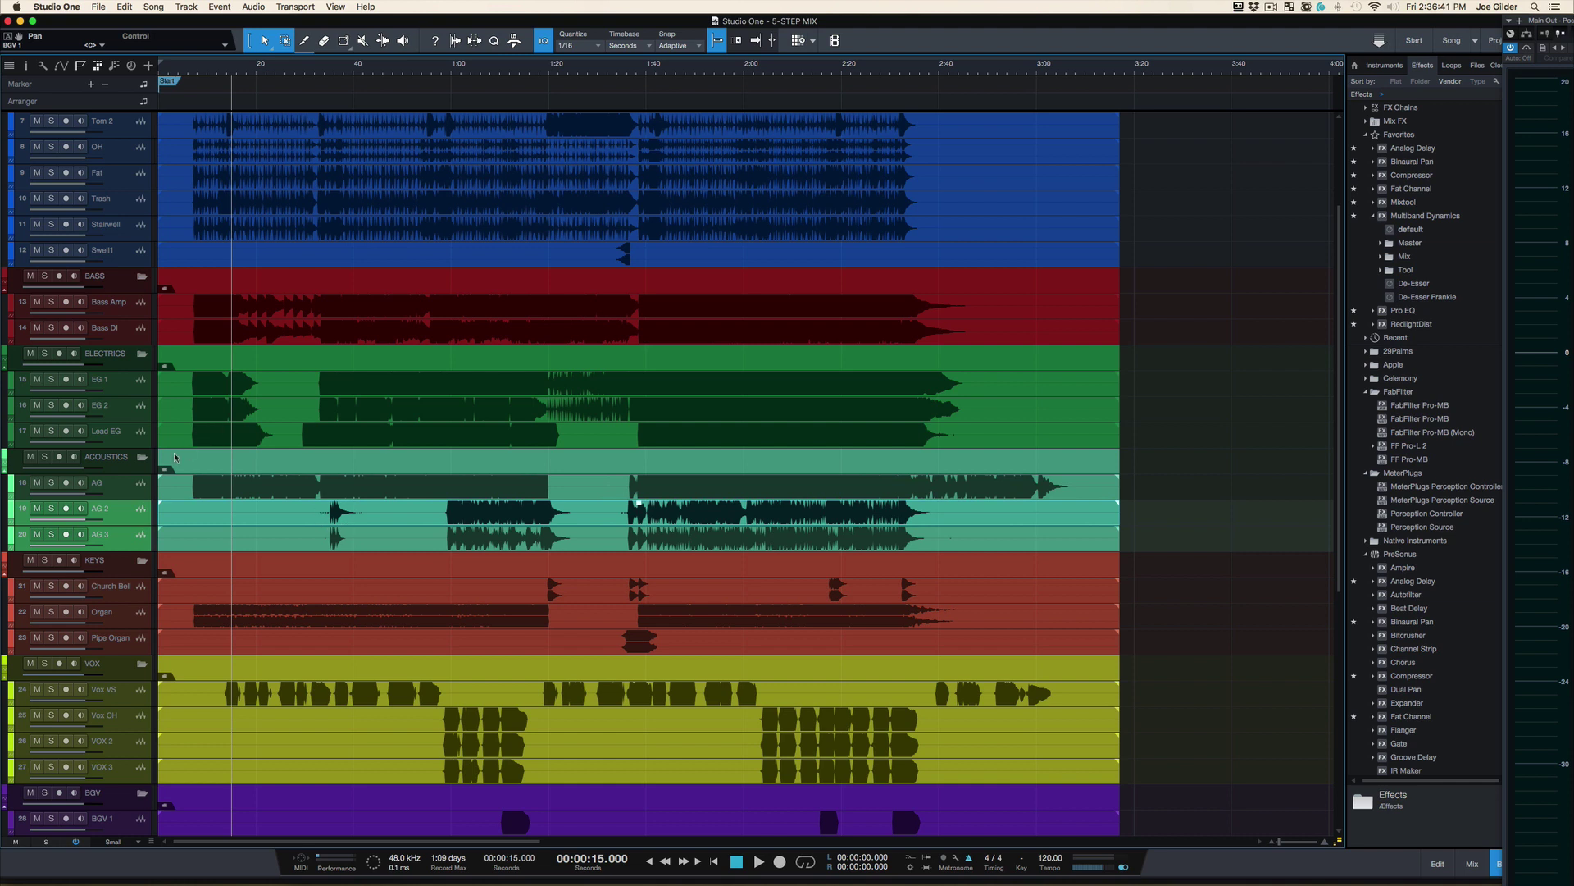
Move Organ above Church Bell so KEYS reads Organ, Church Bell, Pipe Organ.
left_click_drag(150, 623, 139, 587)
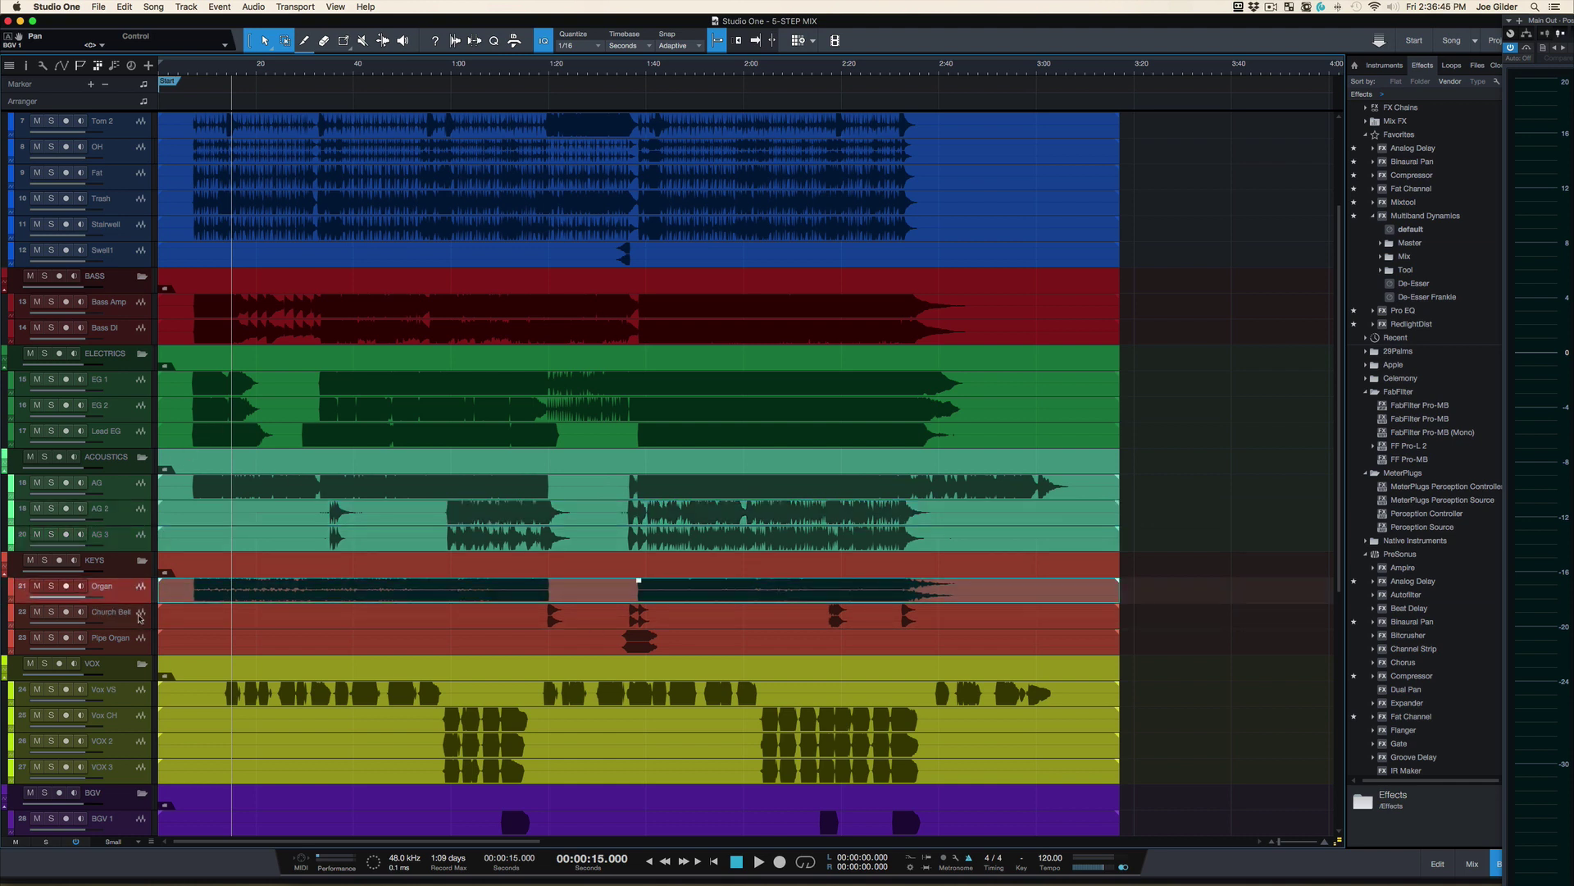
left_click(144, 617)
left_click(135, 644)
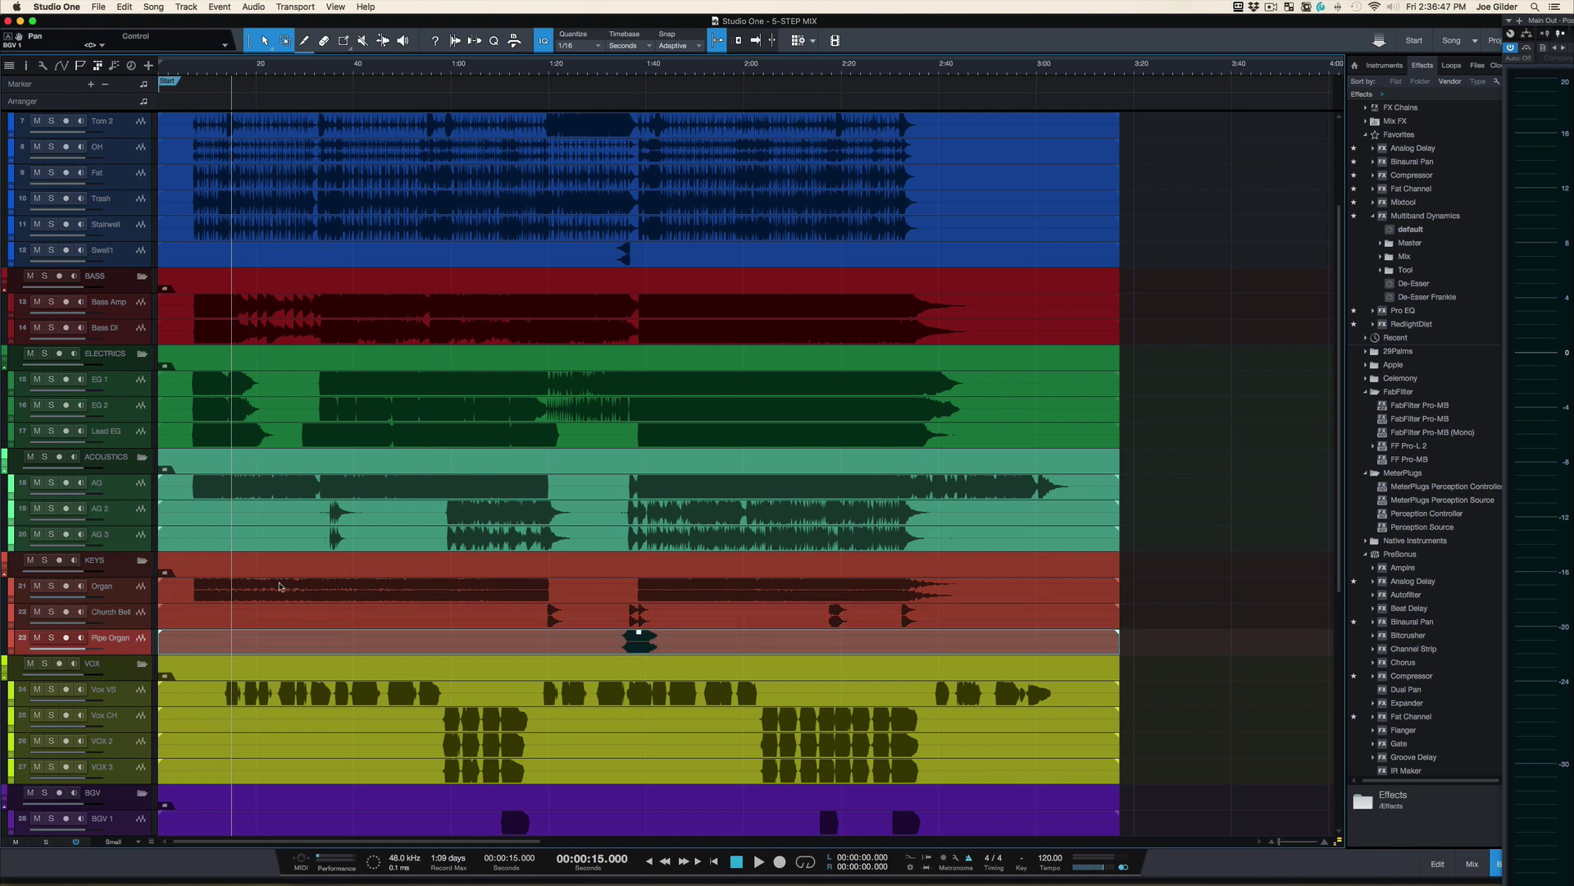
scroll(279, 586, "down", 10)
scroll(279, 586, "up", 2)
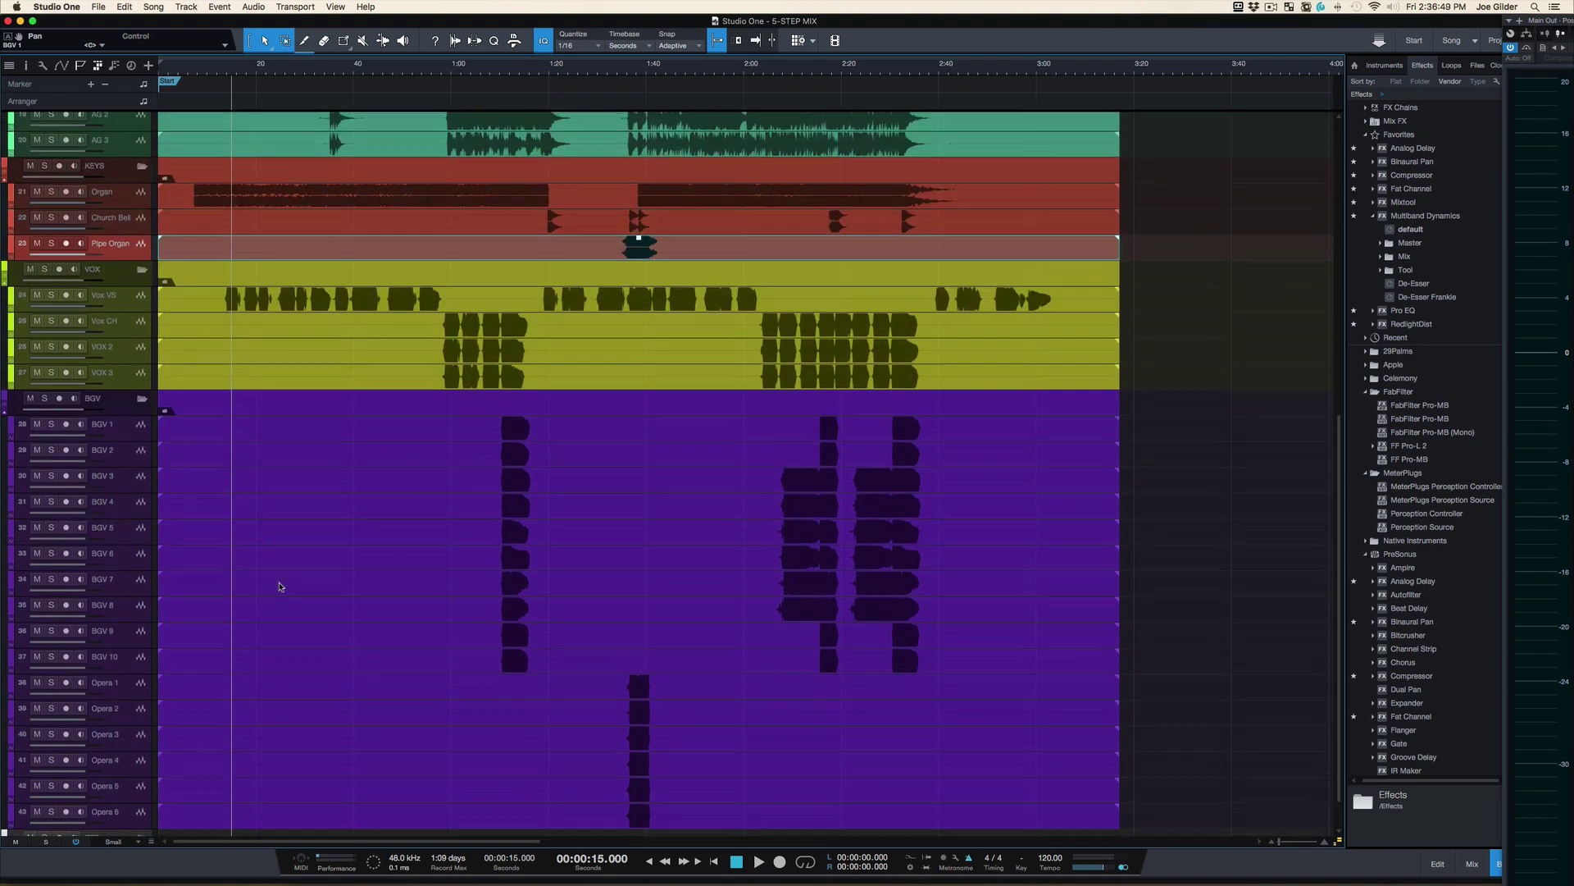
scroll(279, 586, "up", 1)
scroll(279, 586, "up", 15)
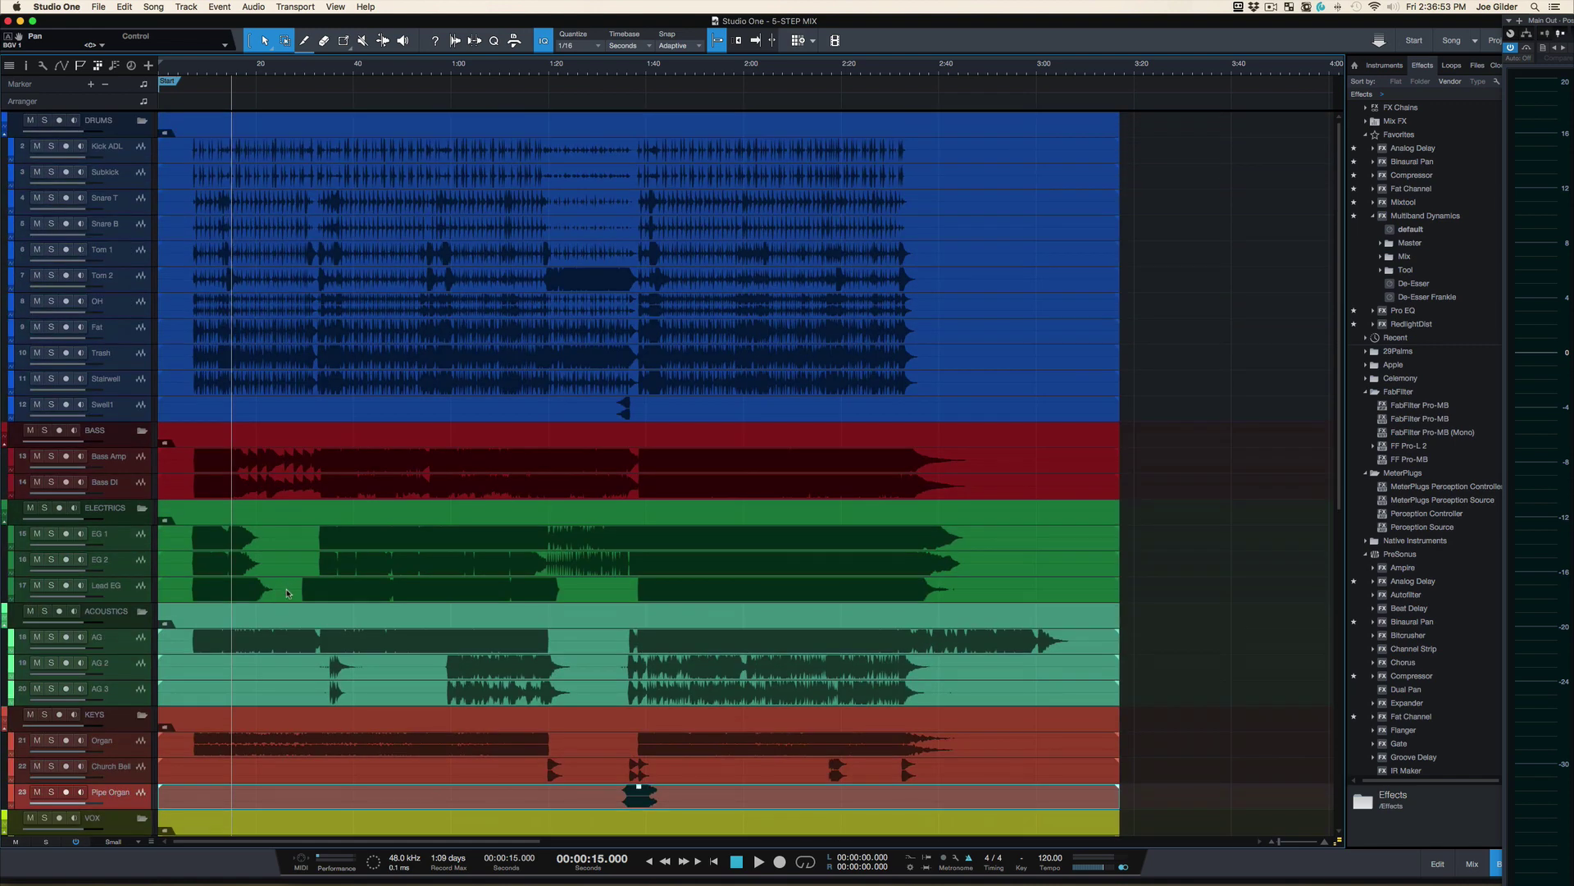
key("z")
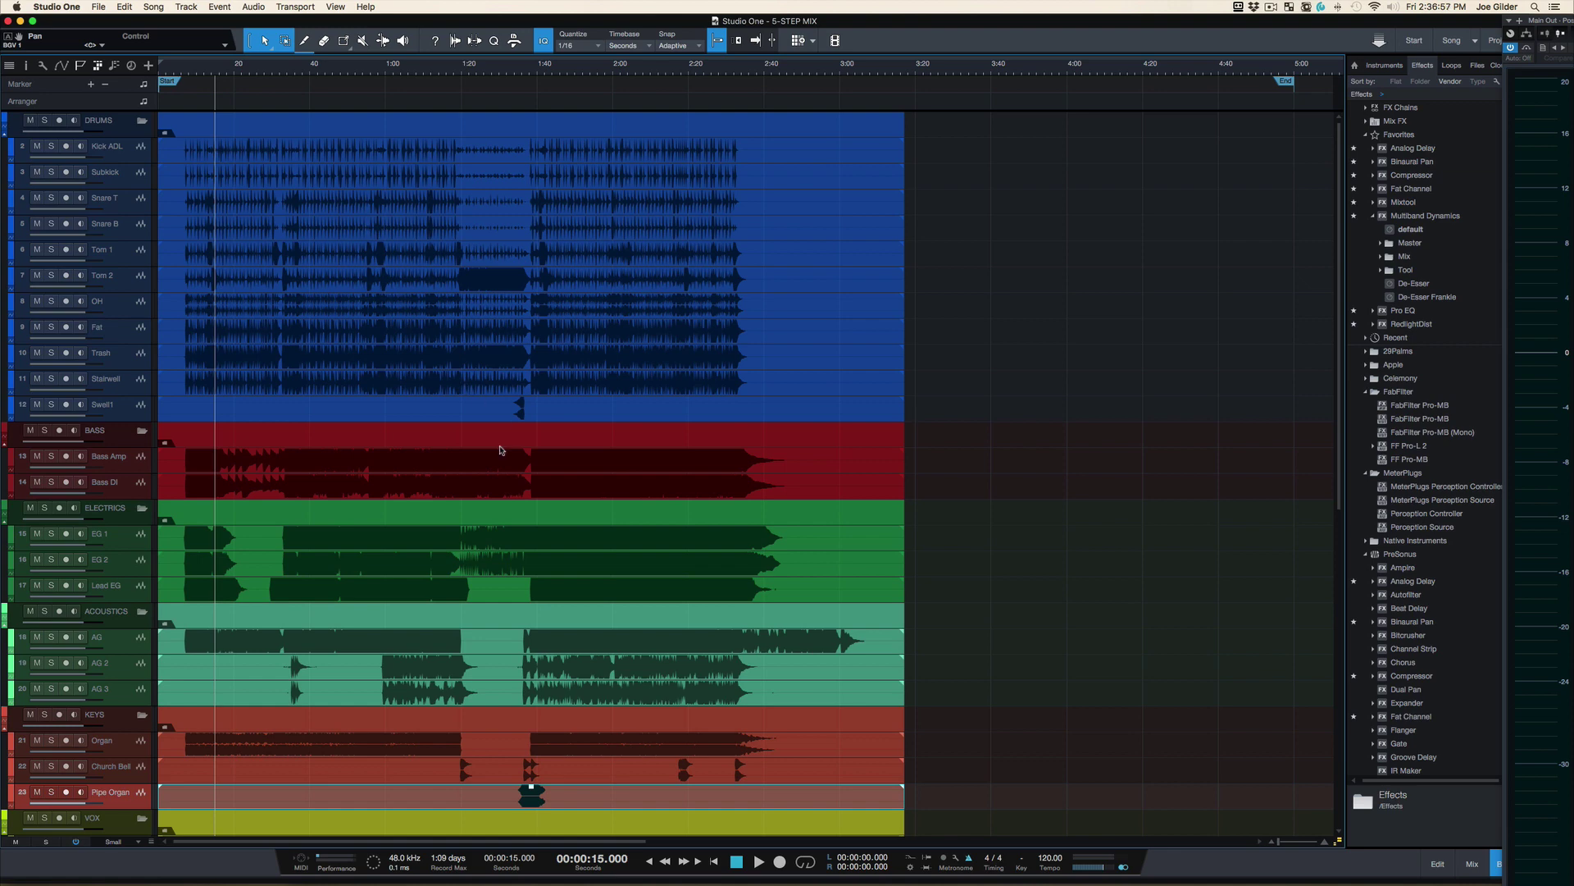
scroll(501, 450, "down", 8)
scroll(501, 449, "up", 8)
key("F3")
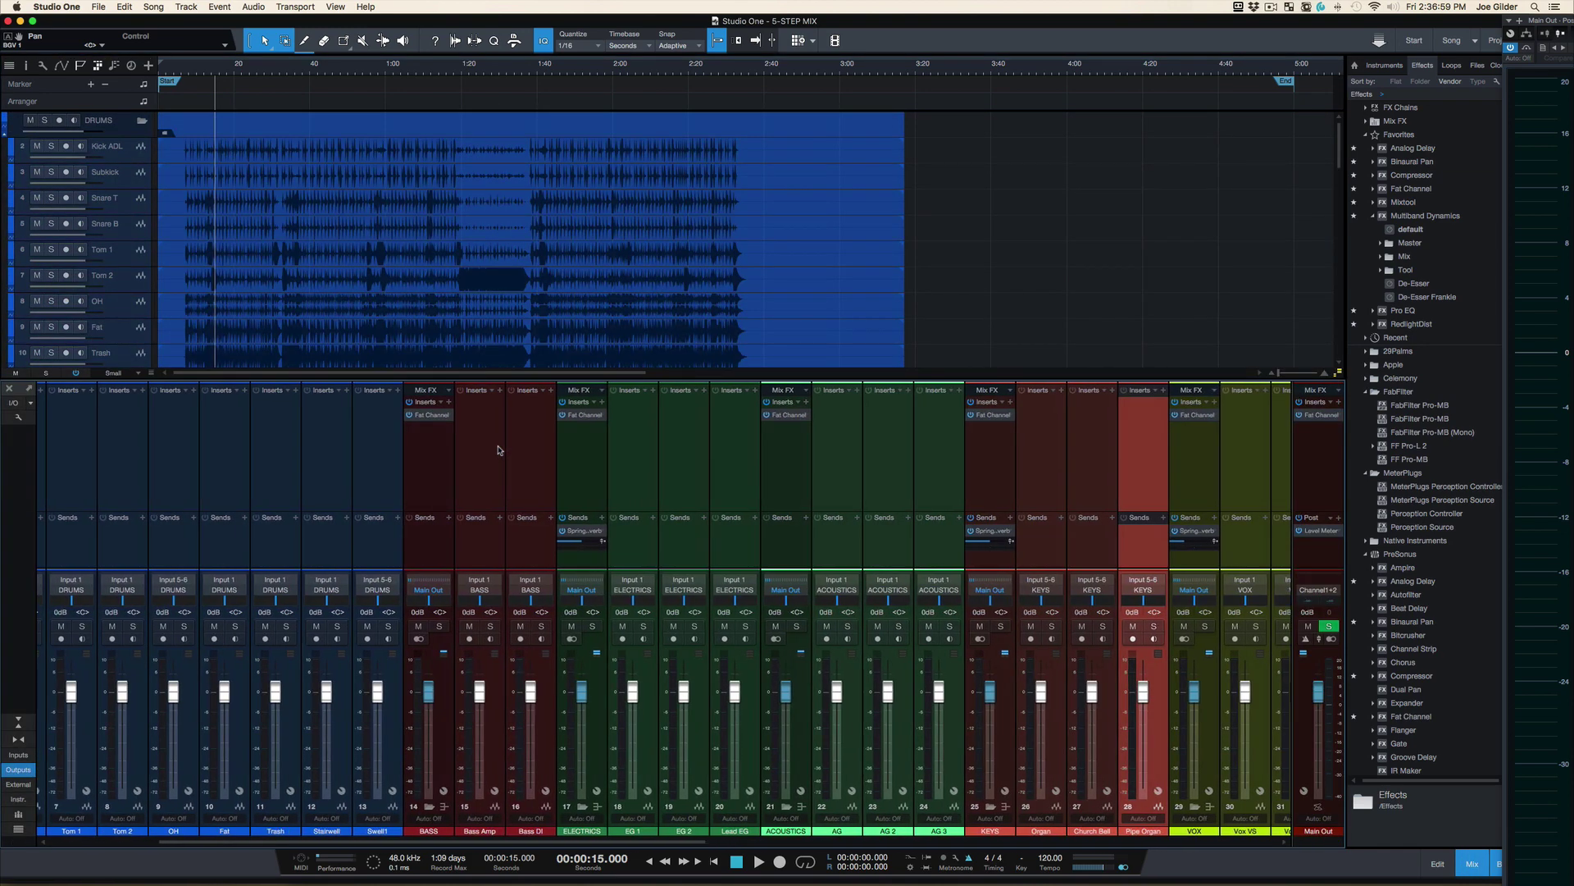
scroll(421, 477, "right", 10)
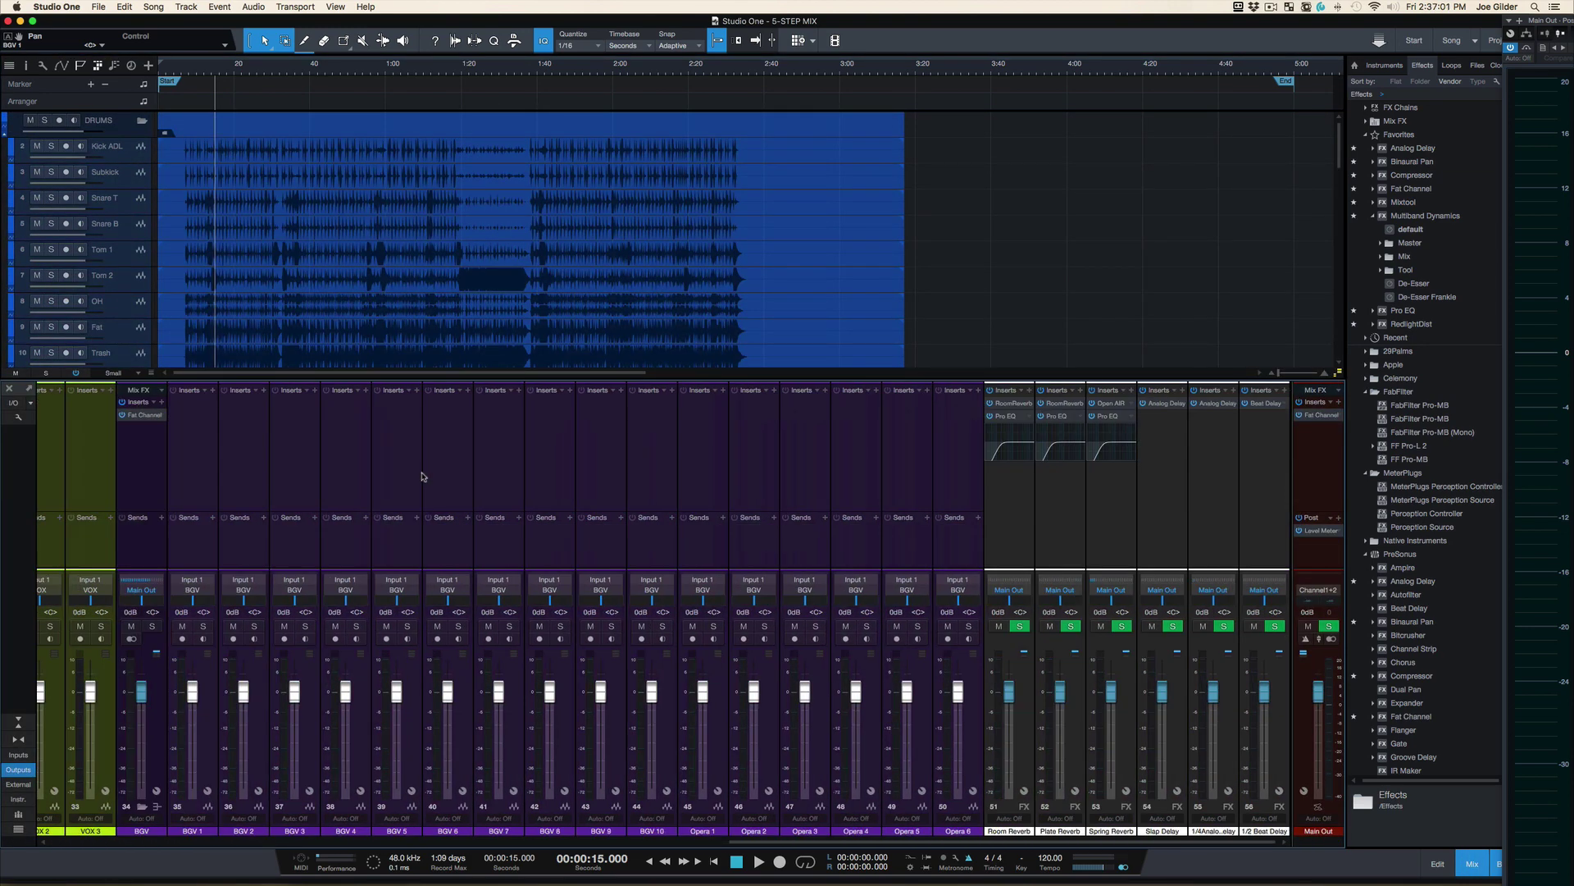
scroll(702, 552, "left", 8)
scroll(703, 551, "right", 8)
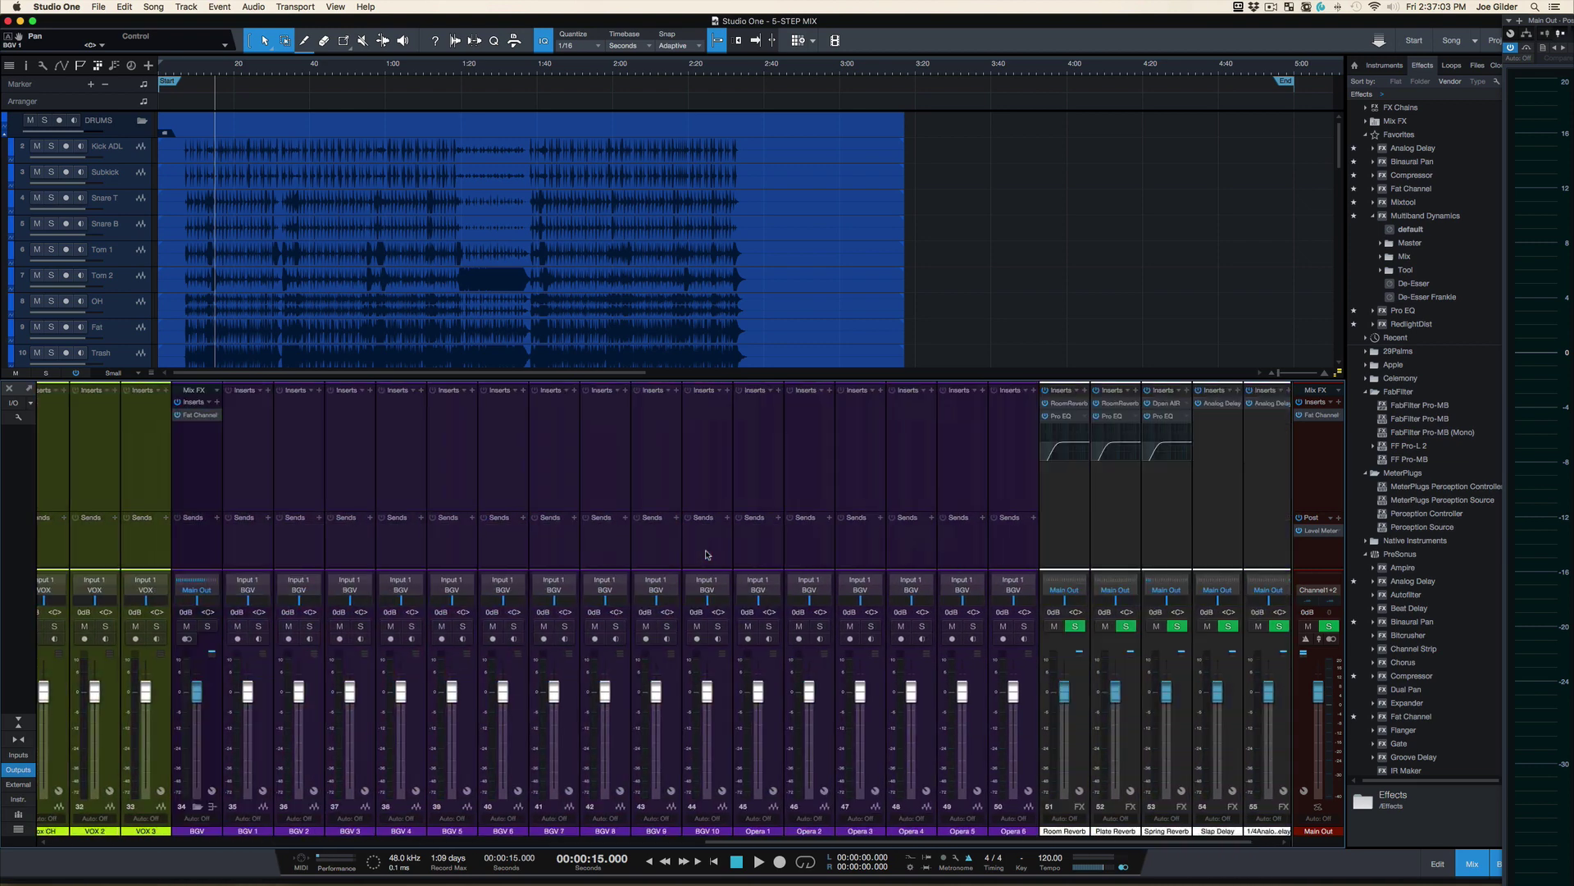
left_click(1001, 527)
left_click(1275, 530, "shift")
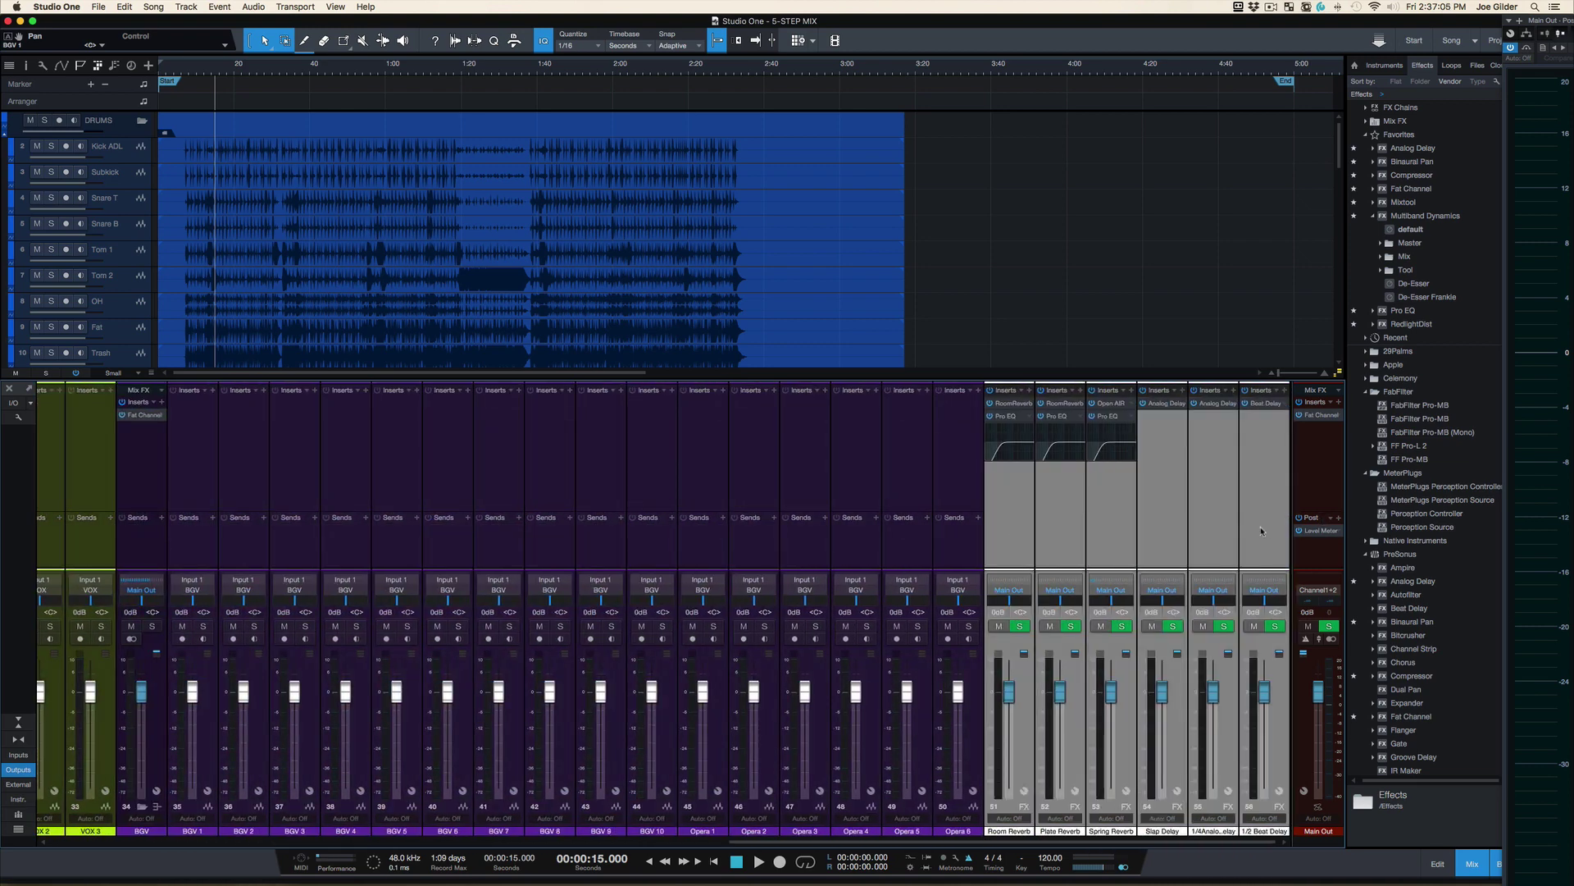
scroll(998, 548, "left", 9)
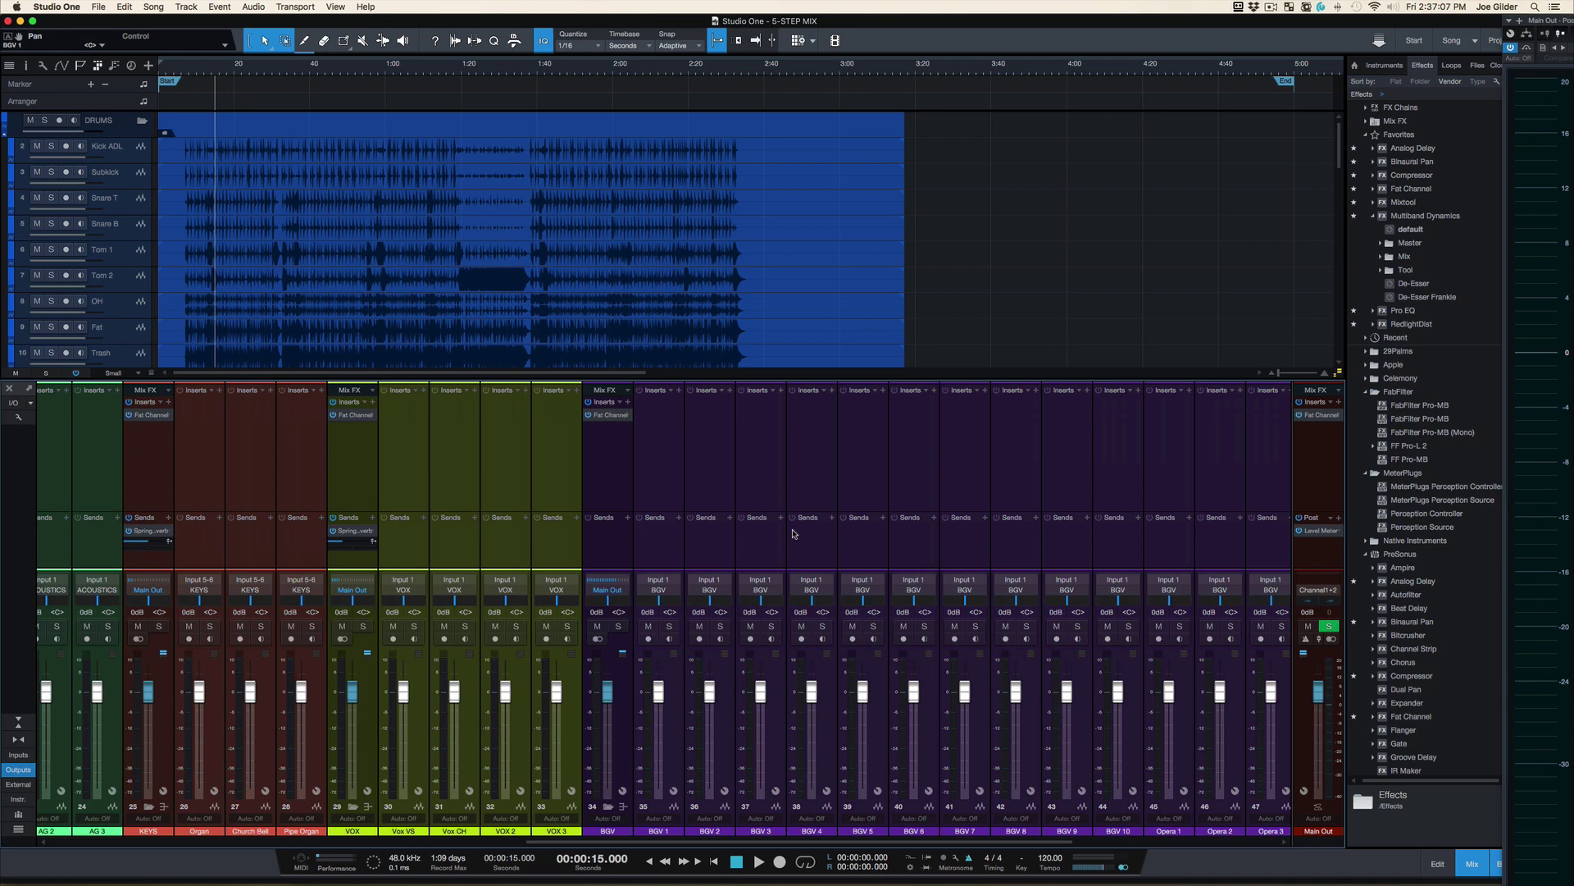
left_click(616, 537)
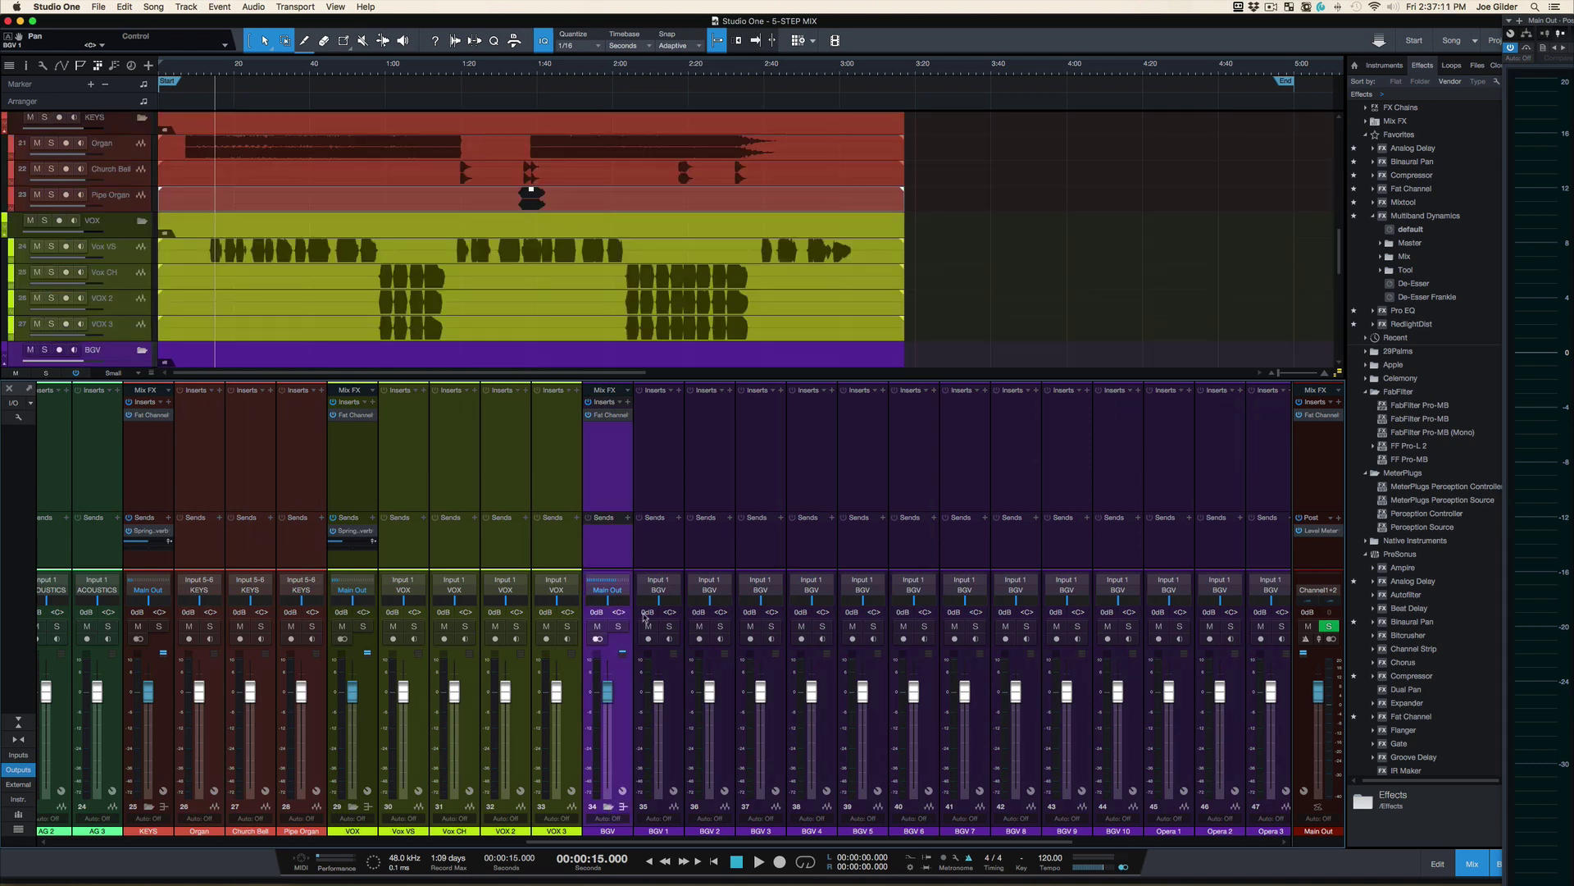
scroll(664, 560, "right", 2)
scroll(663, 559, "right", 8)
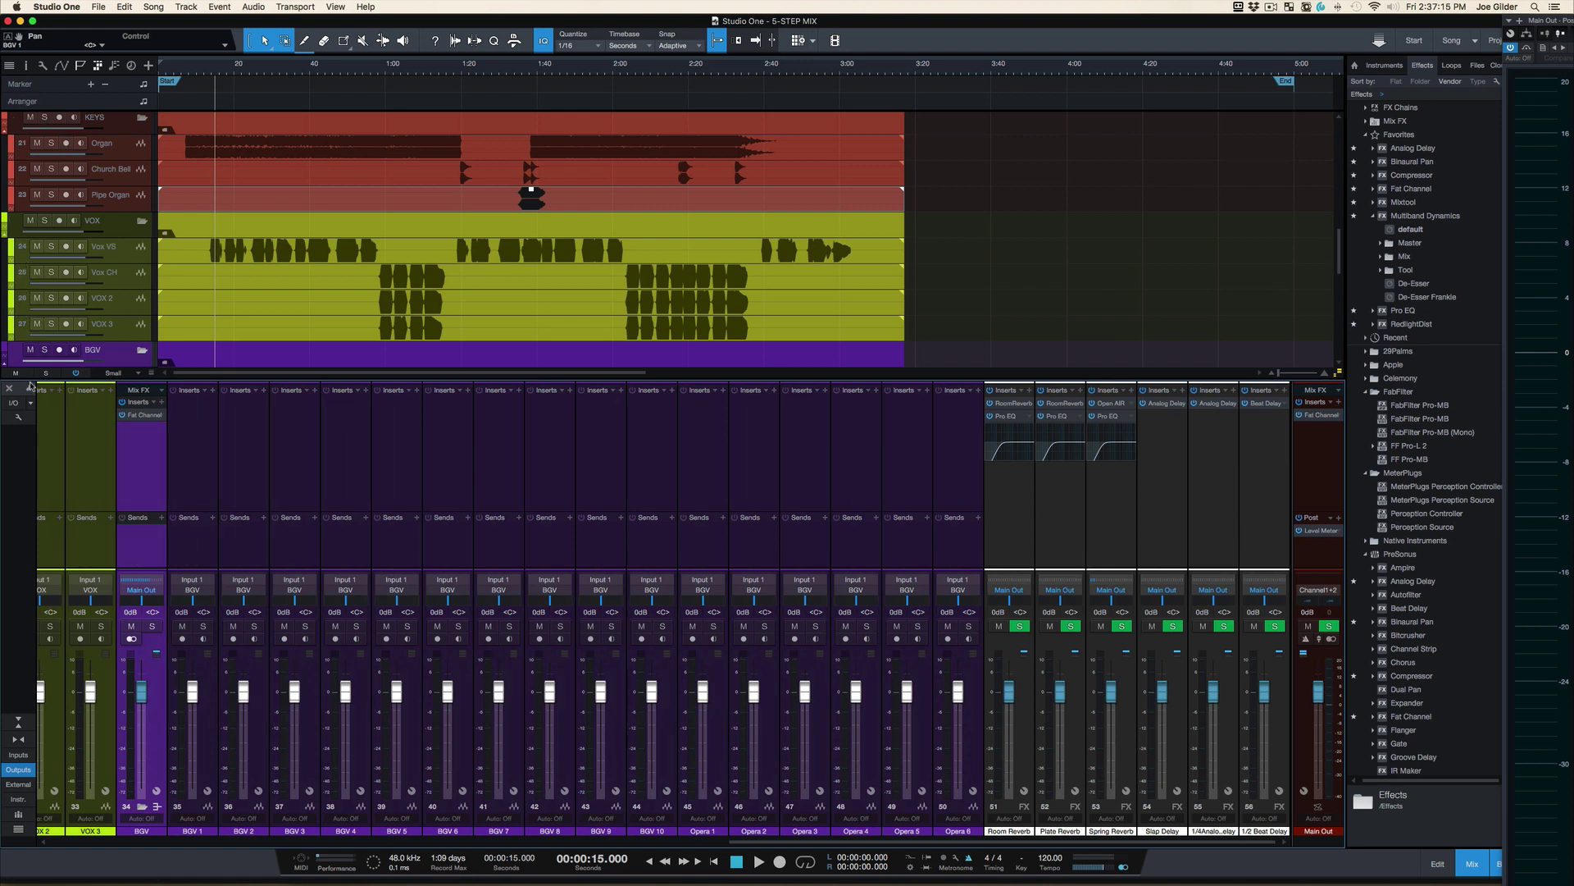
Show the Console's grouping, visibility and channel-component options popup.
left_click(17, 420)
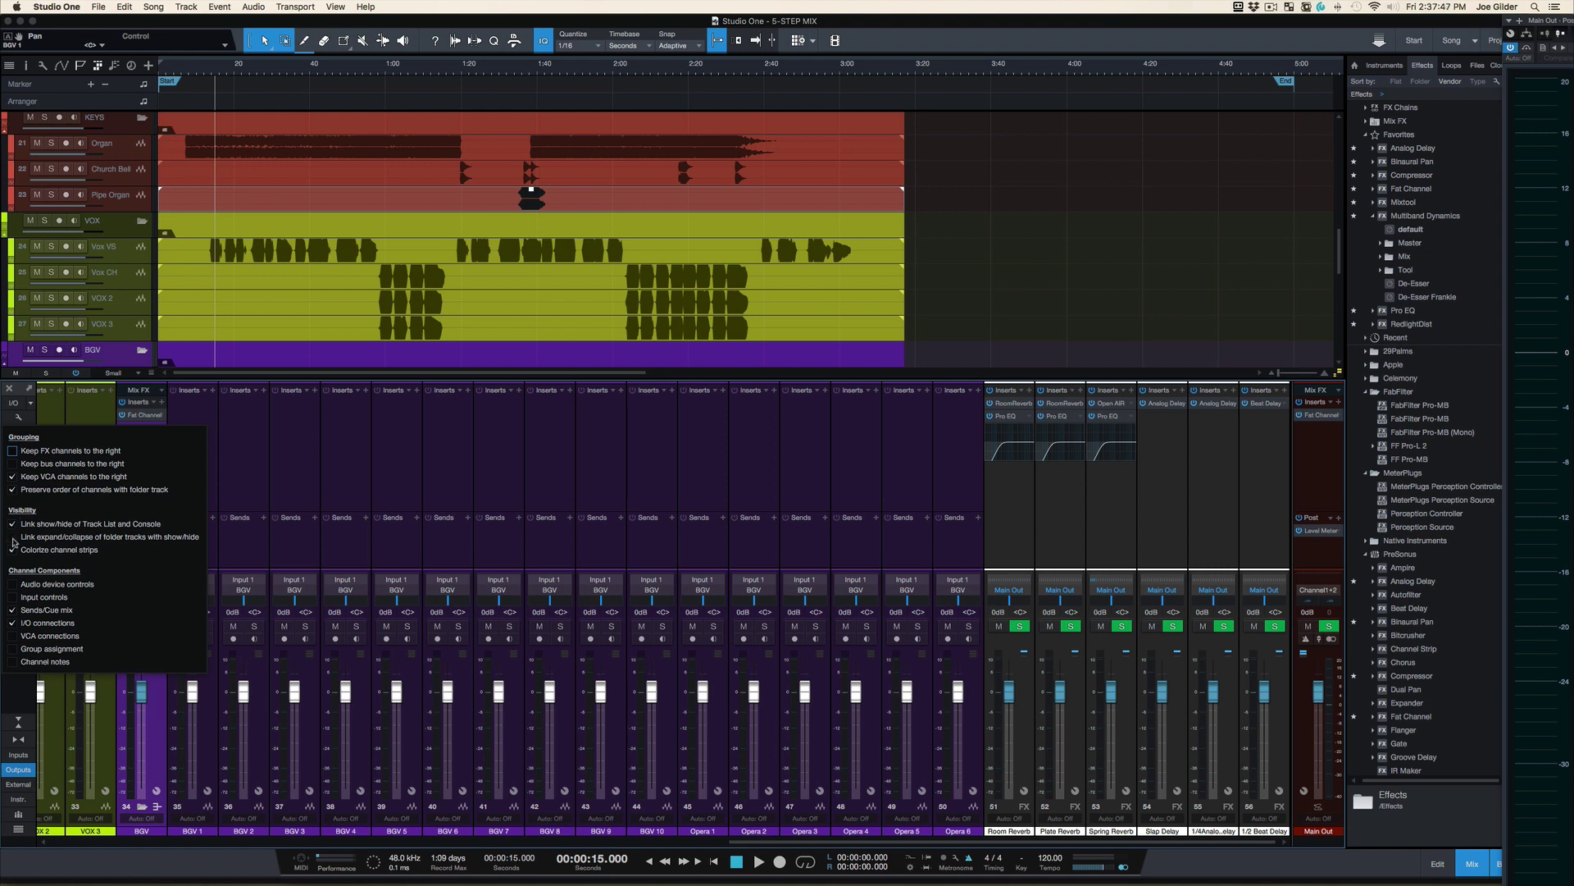
Close the console options and collapse the BGV, VOX, ACOUSTICS, ELECTRICS, DRUMS and KEYS folders.
left_click(209, 480)
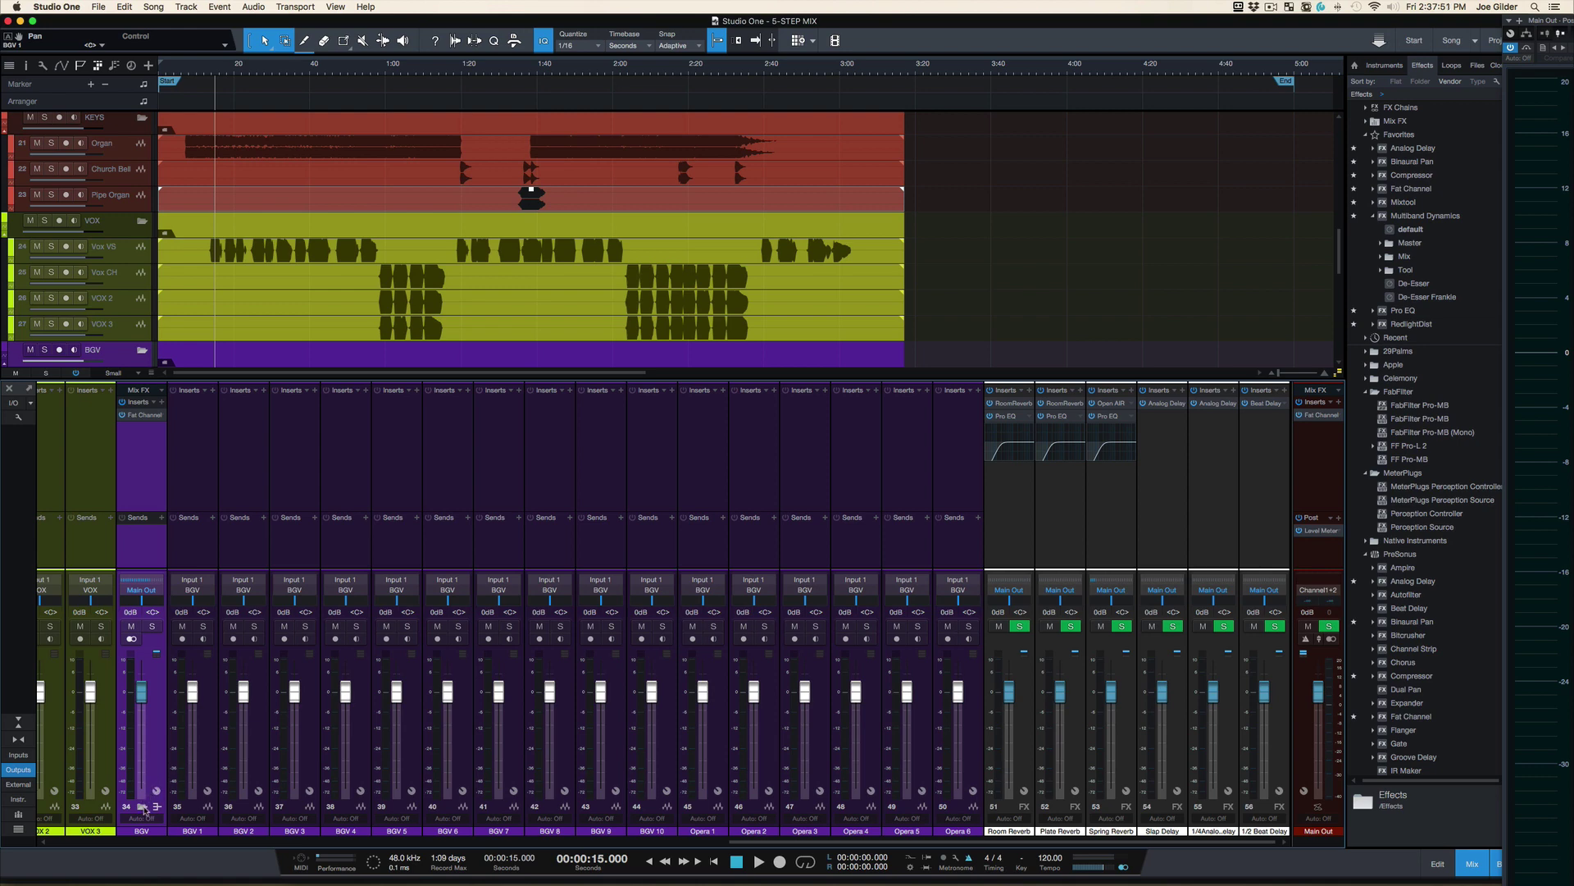
left_click(141, 807)
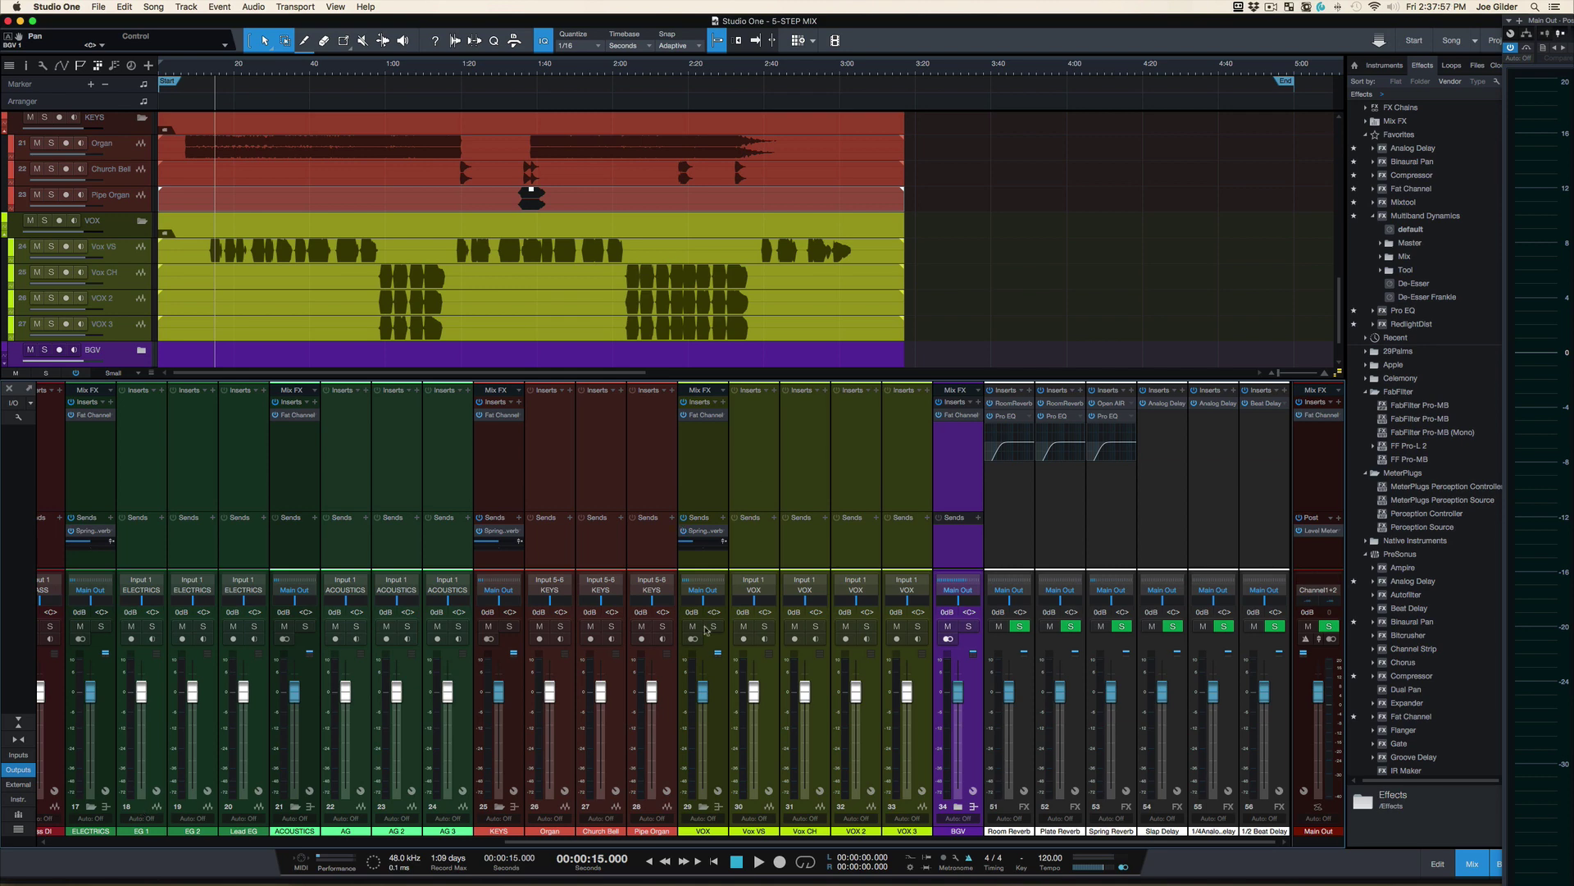
left_click(703, 807)
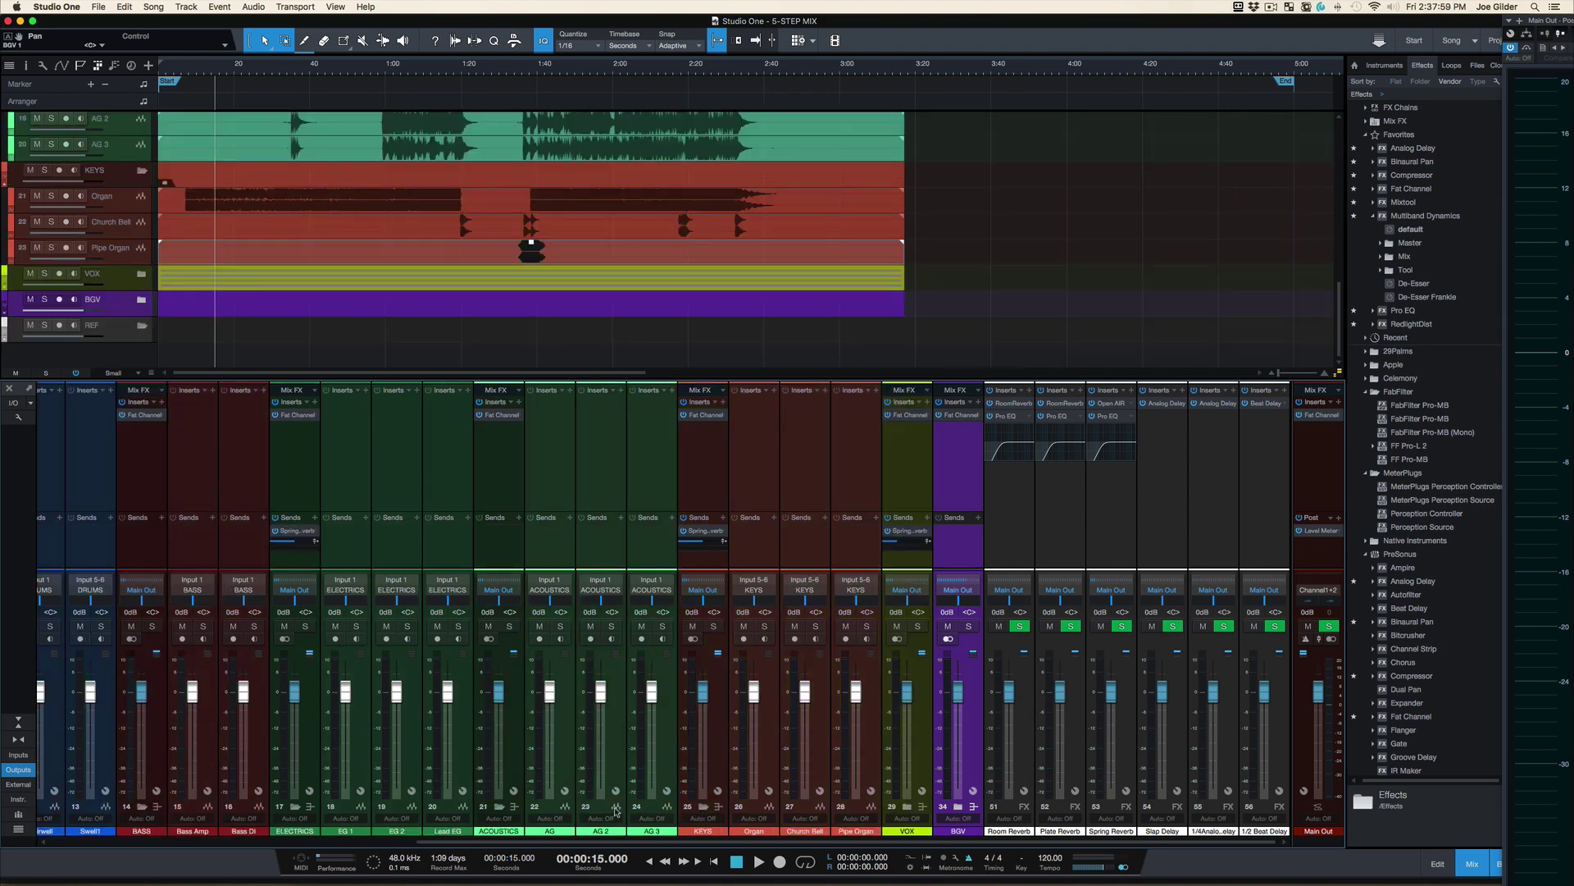
left_click(499, 807)
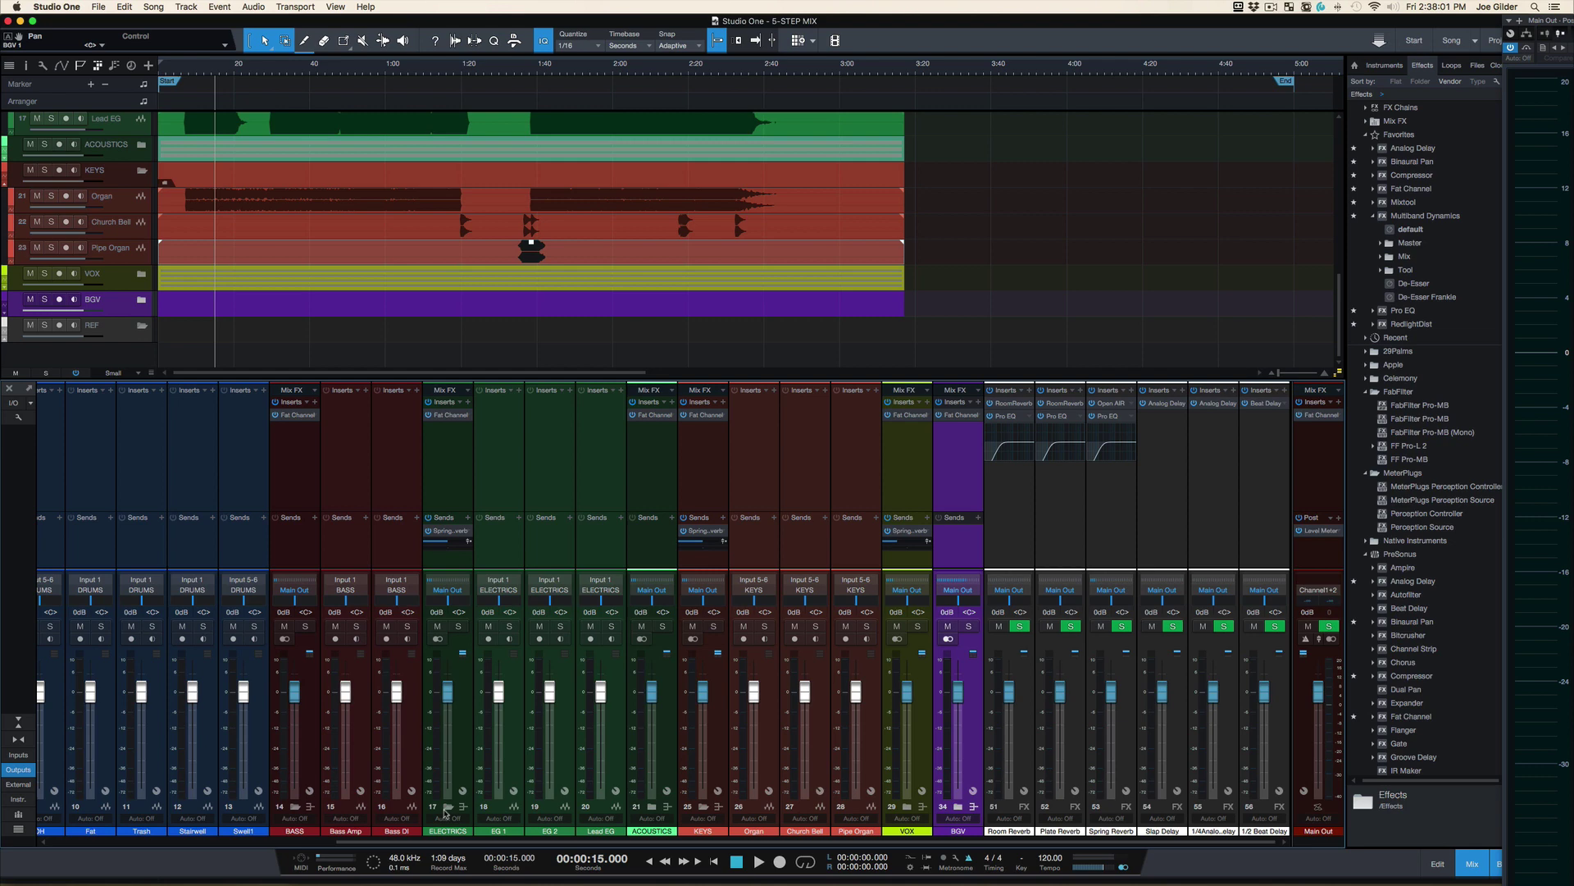
left_click(448, 808)
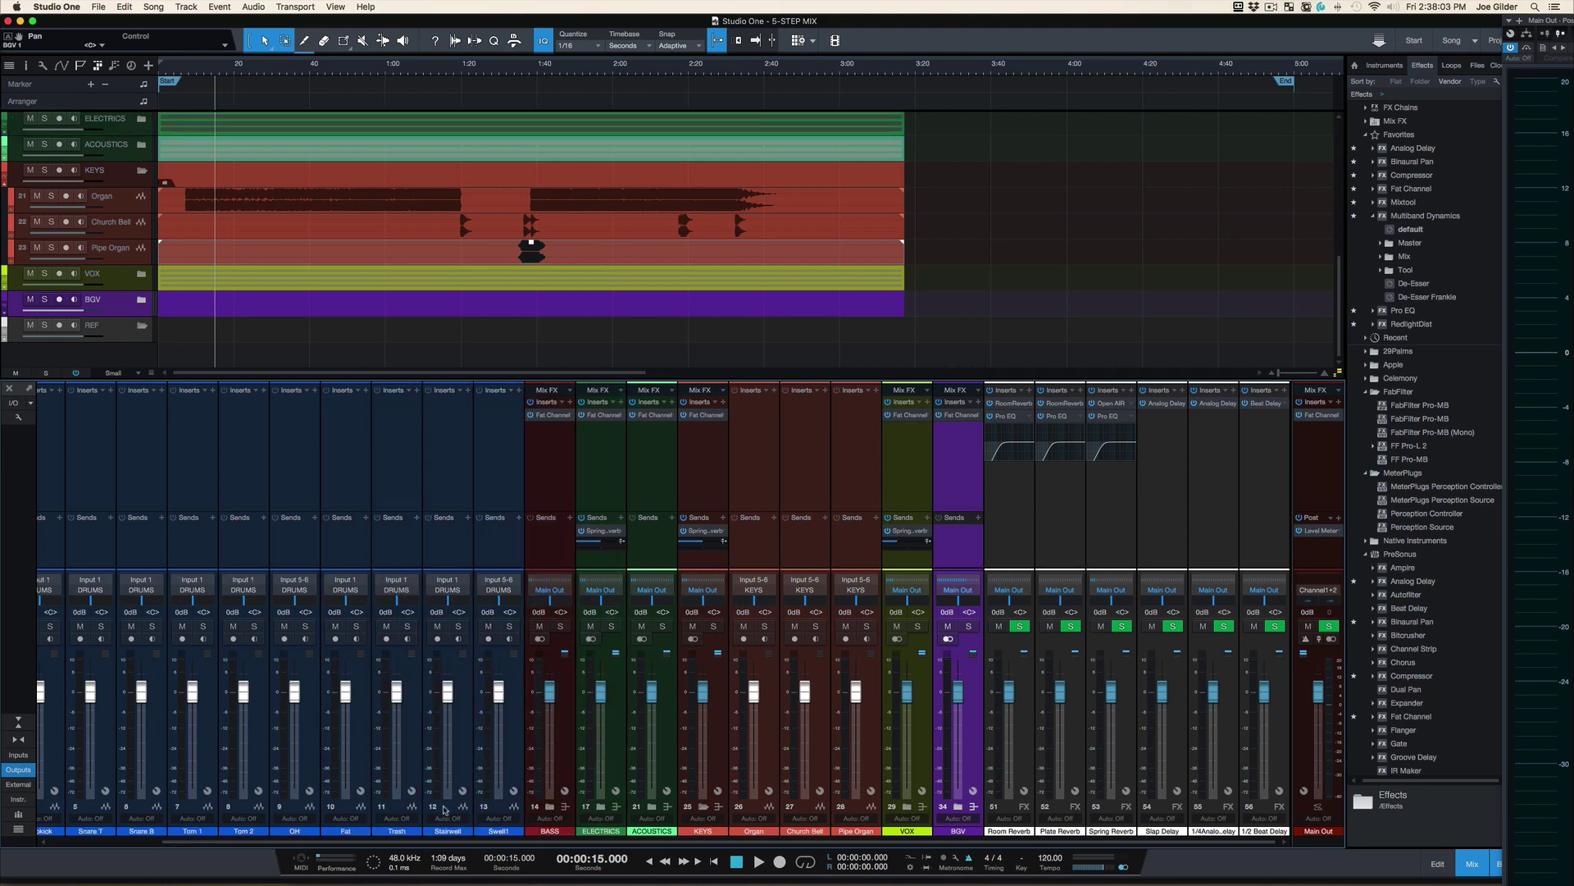
scroll(366, 779, "left", 5)
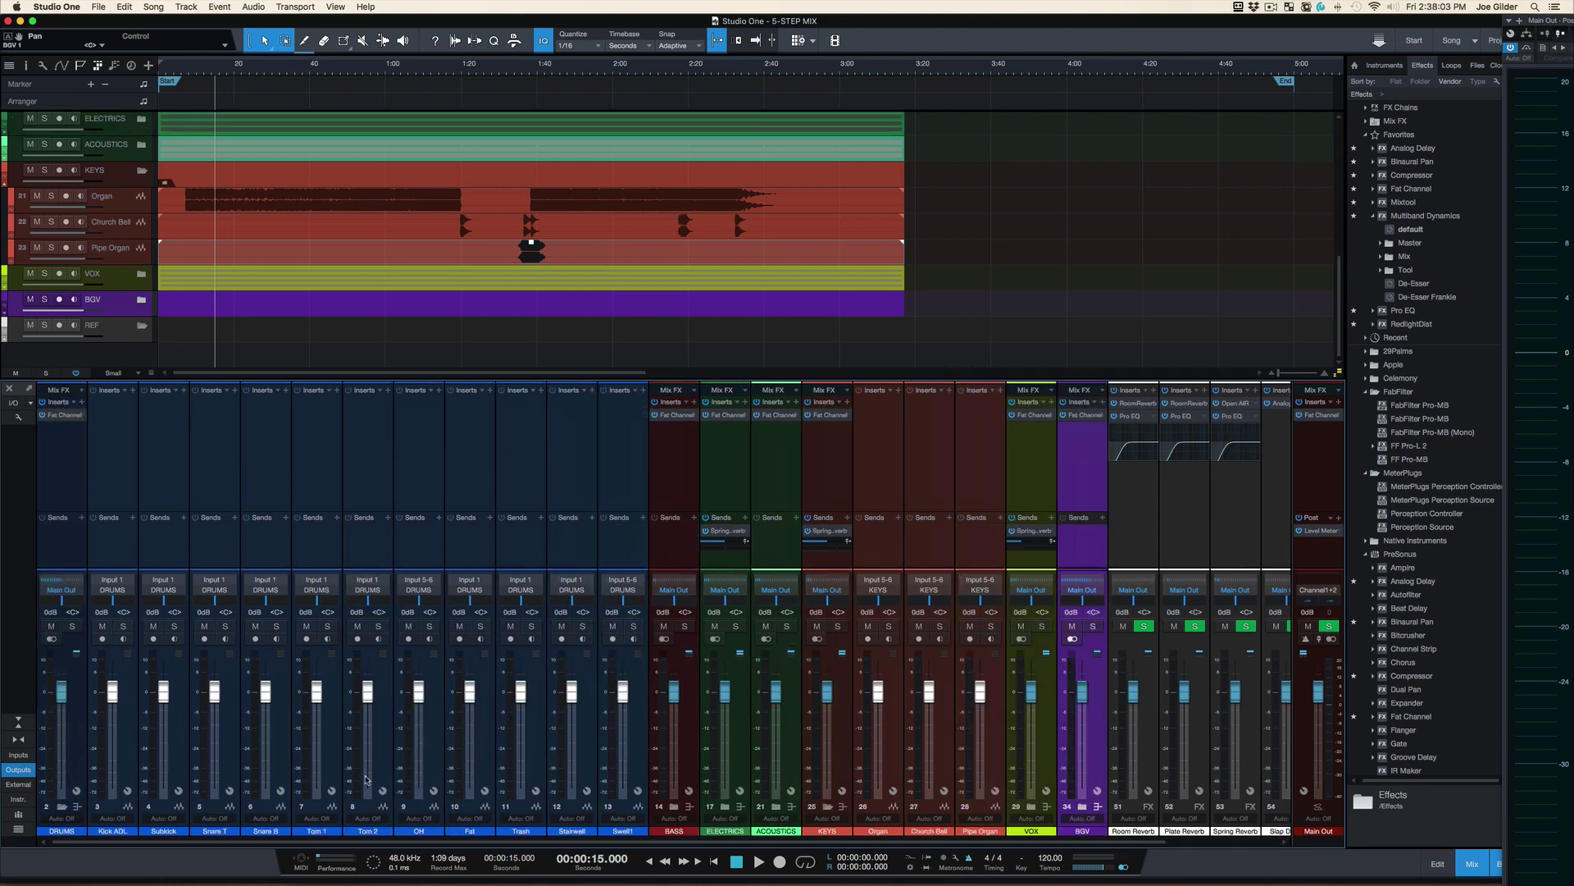
left_click(61, 807)
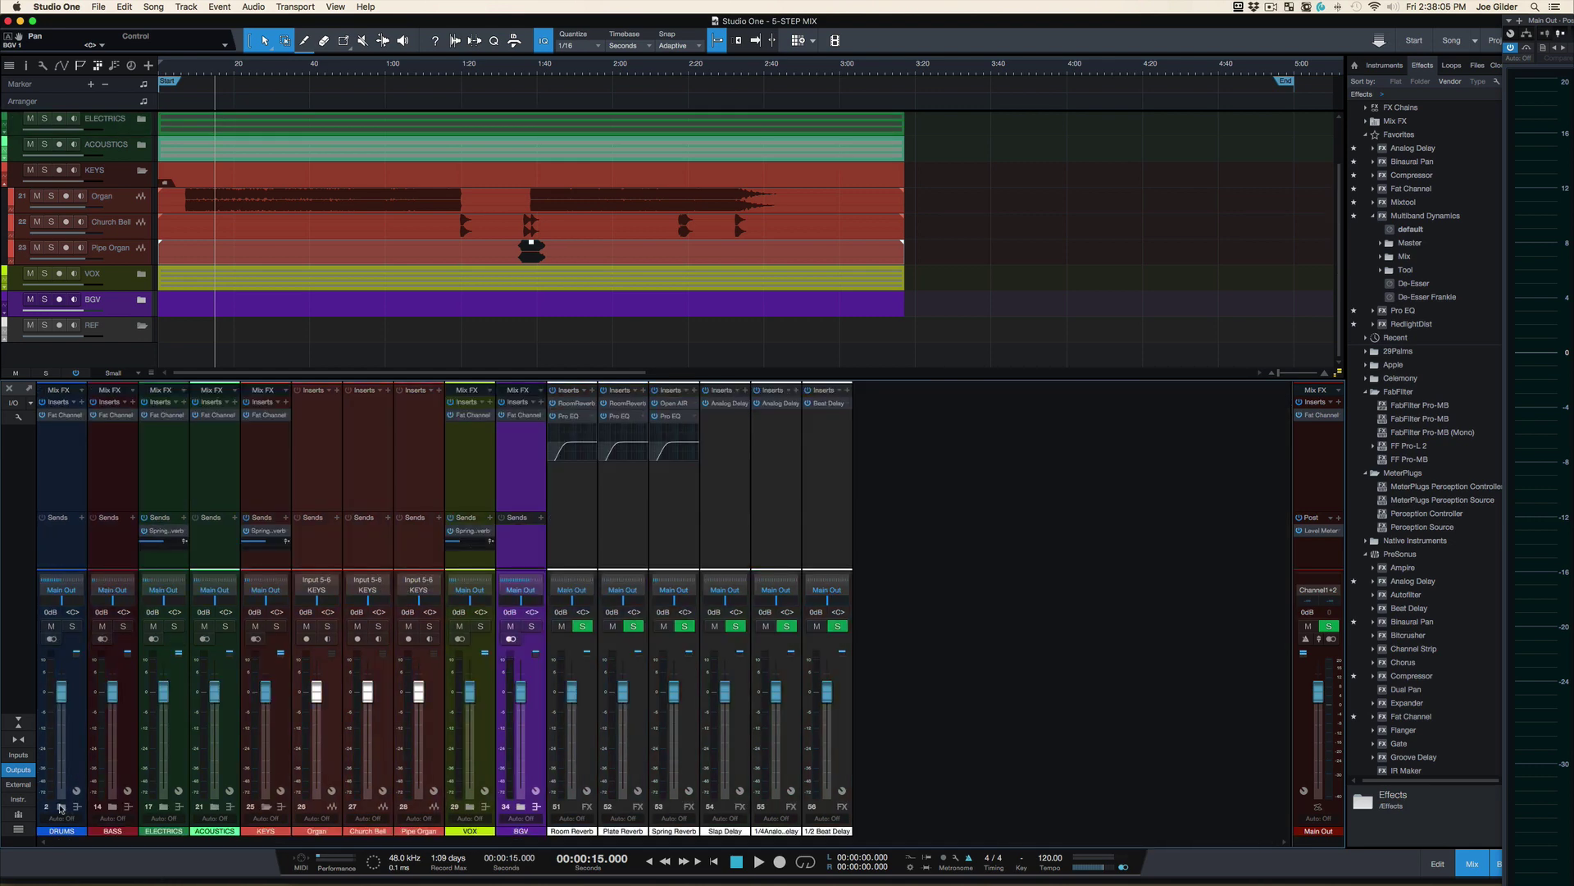
left_click(265, 807)
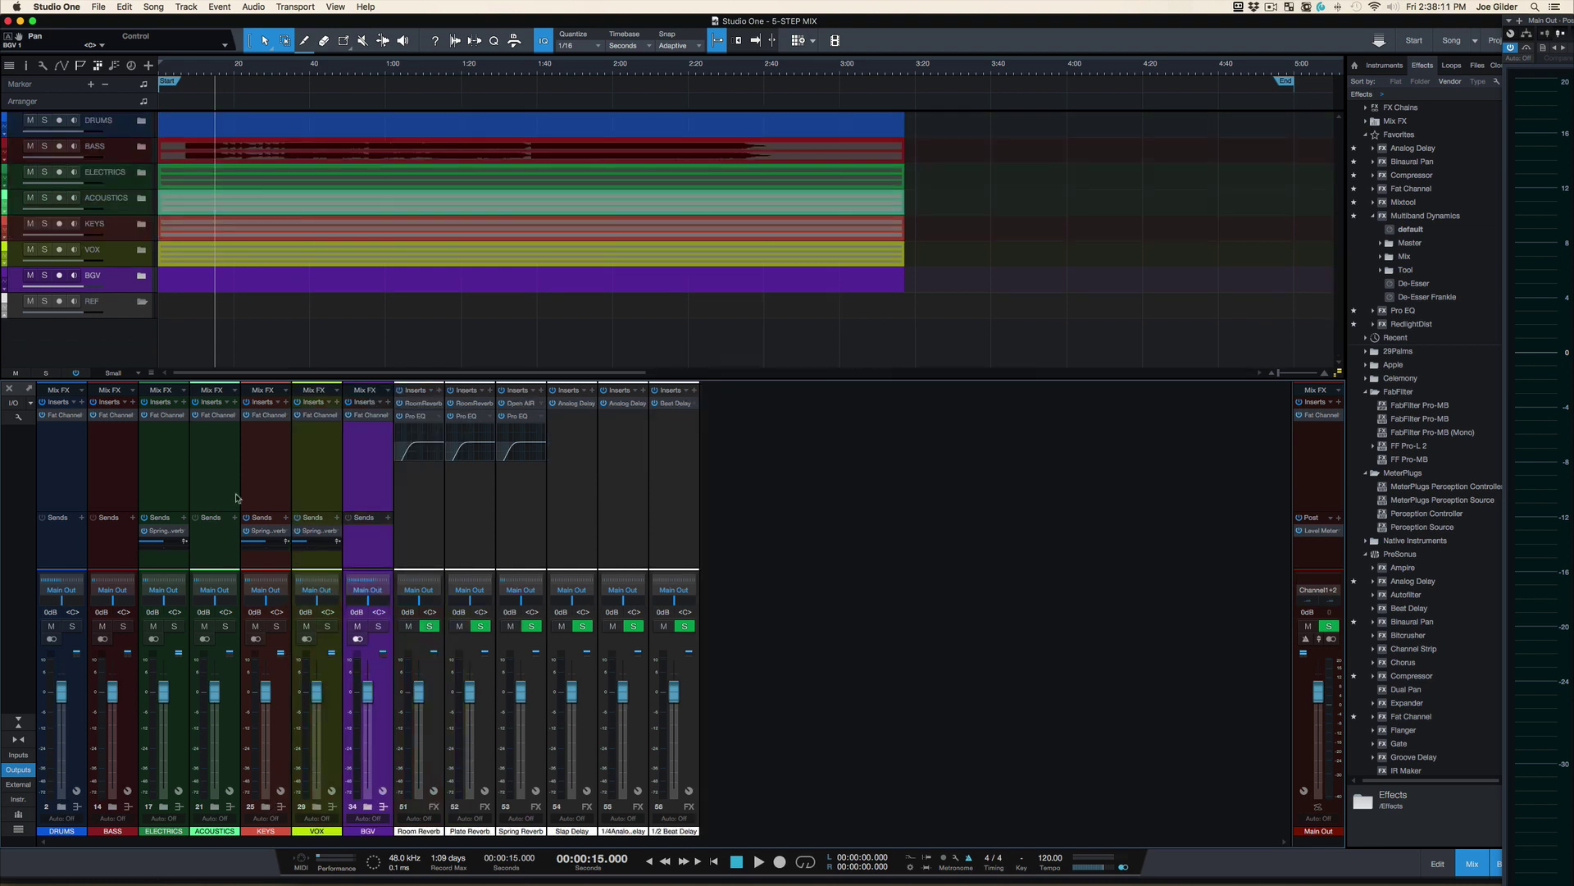
left_click(74, 485, "shift")
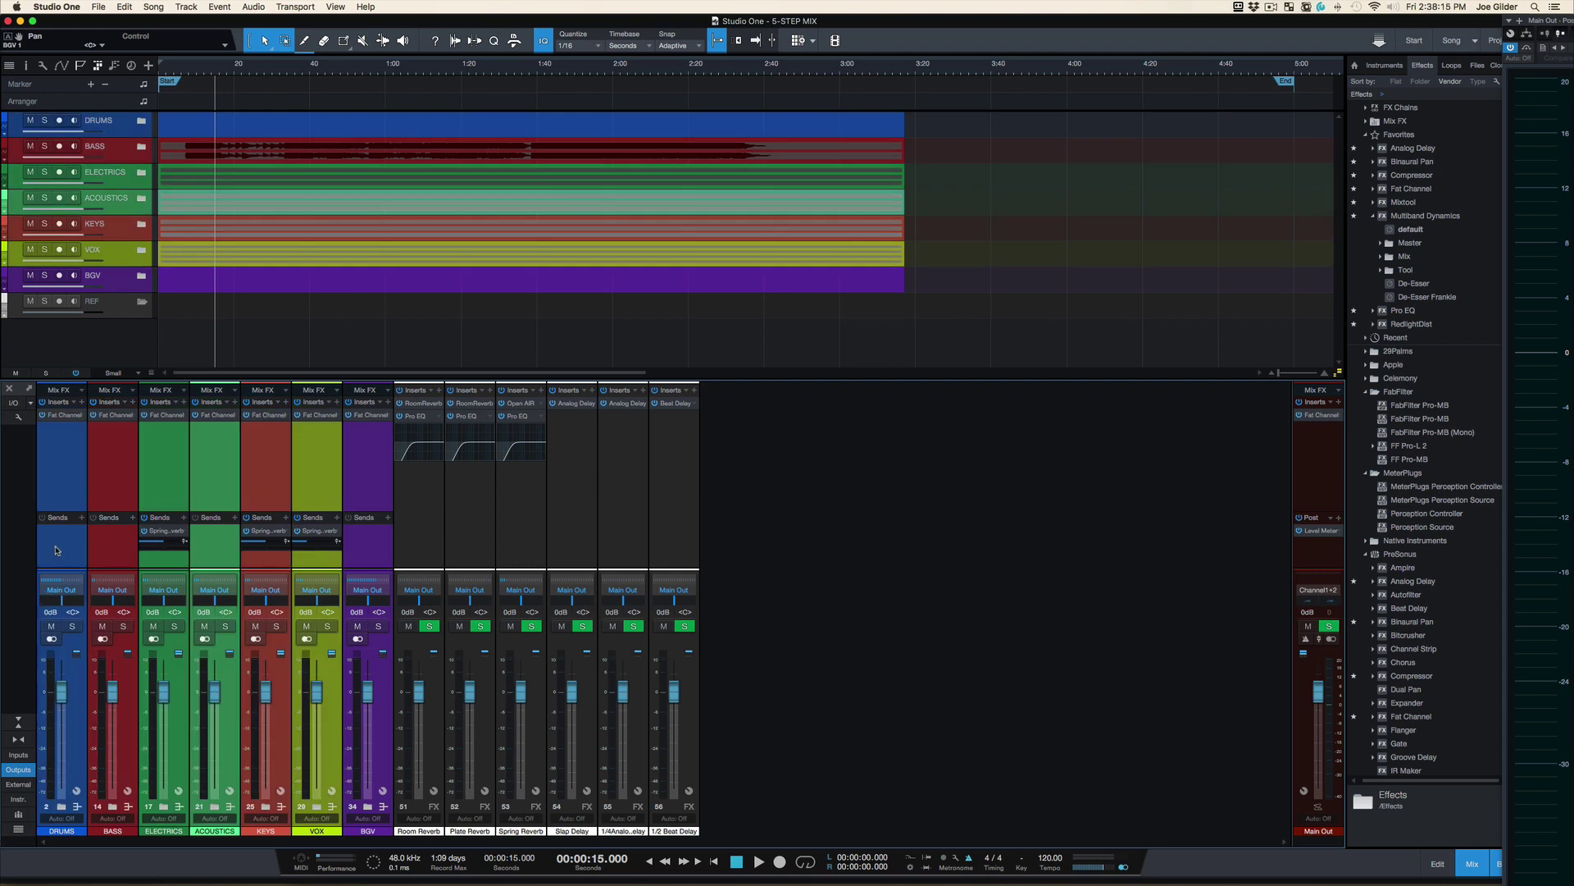
left_click(57, 551)
Expand the DRUMS, BASS, ELECTRICS, ACOUSTICS, KEYS, VOX and BGV folders to show all channel strips.
left_click(61, 807)
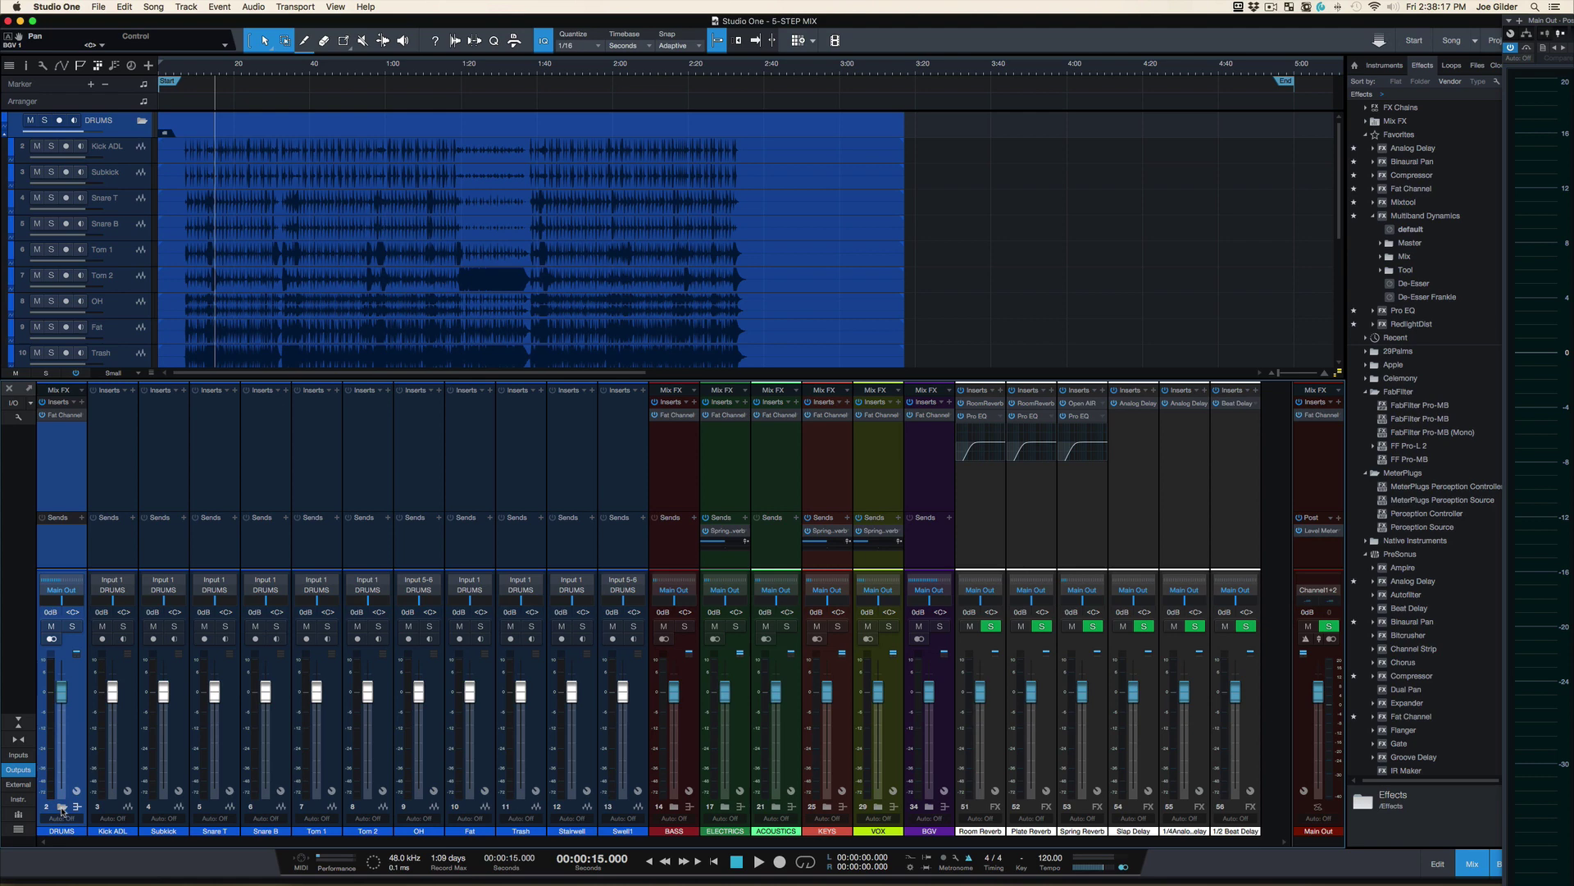
left_click(674, 807)
left_click(674, 807)
left_click(59, 811)
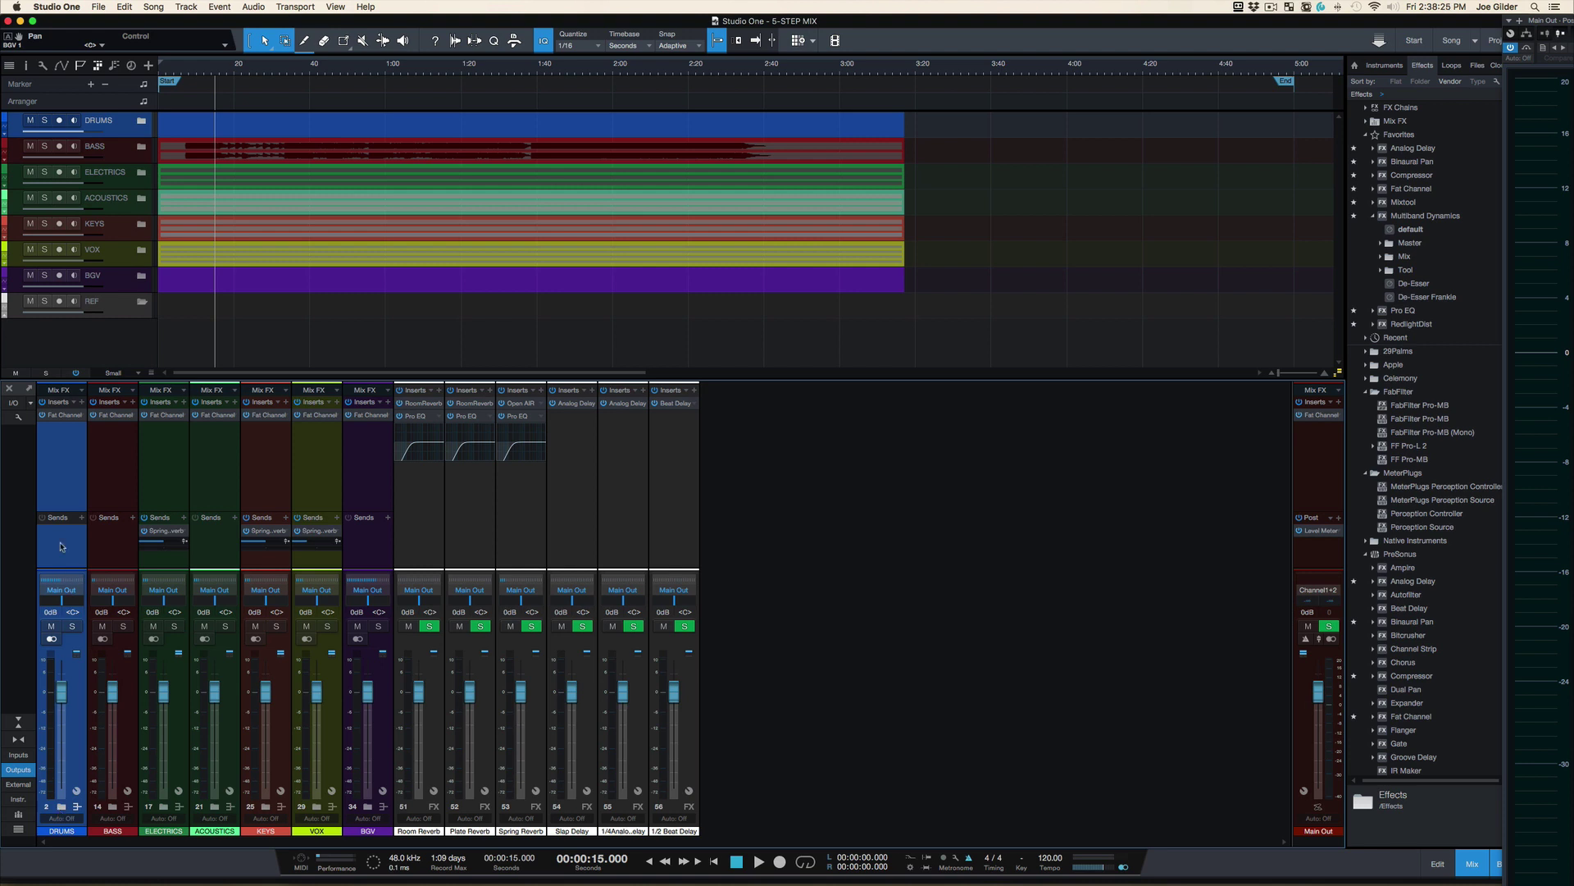
left_click(113, 808)
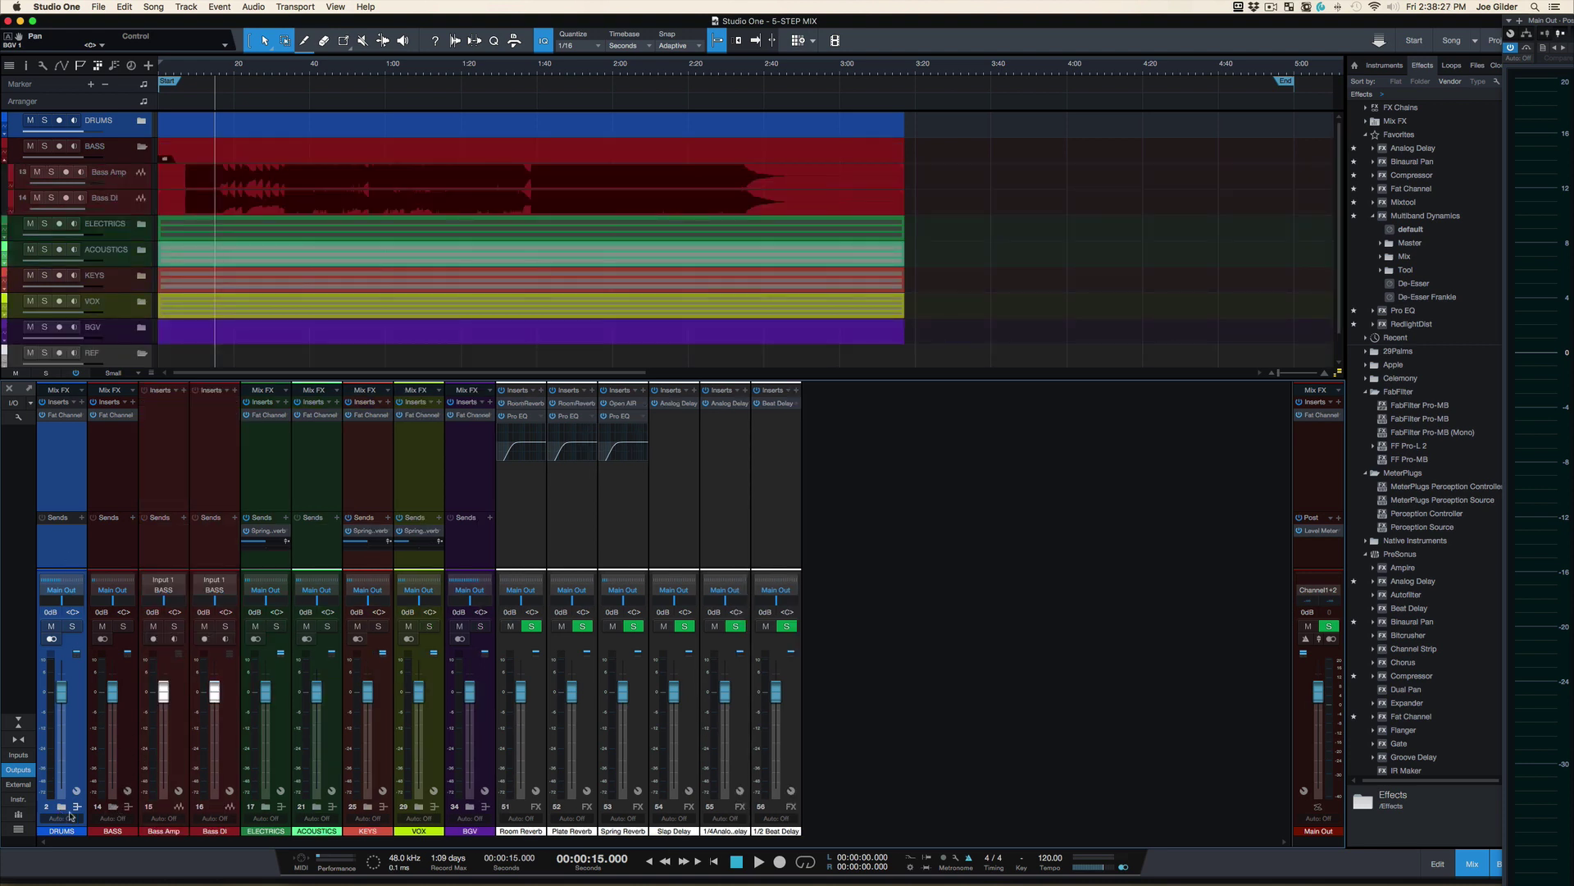
left_click(61, 810)
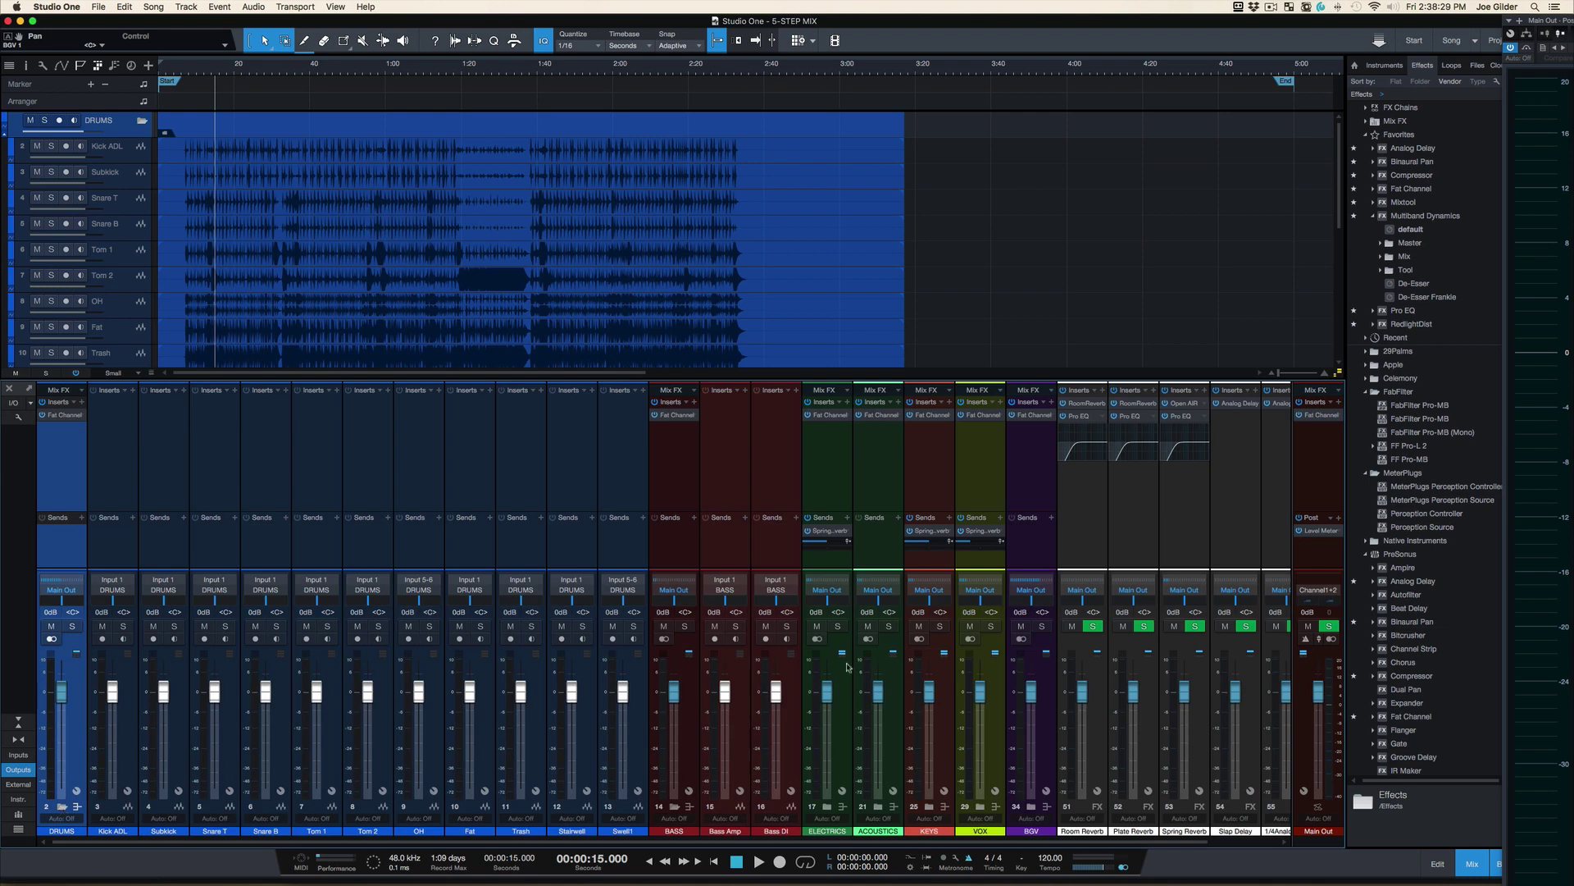
left_click(828, 807)
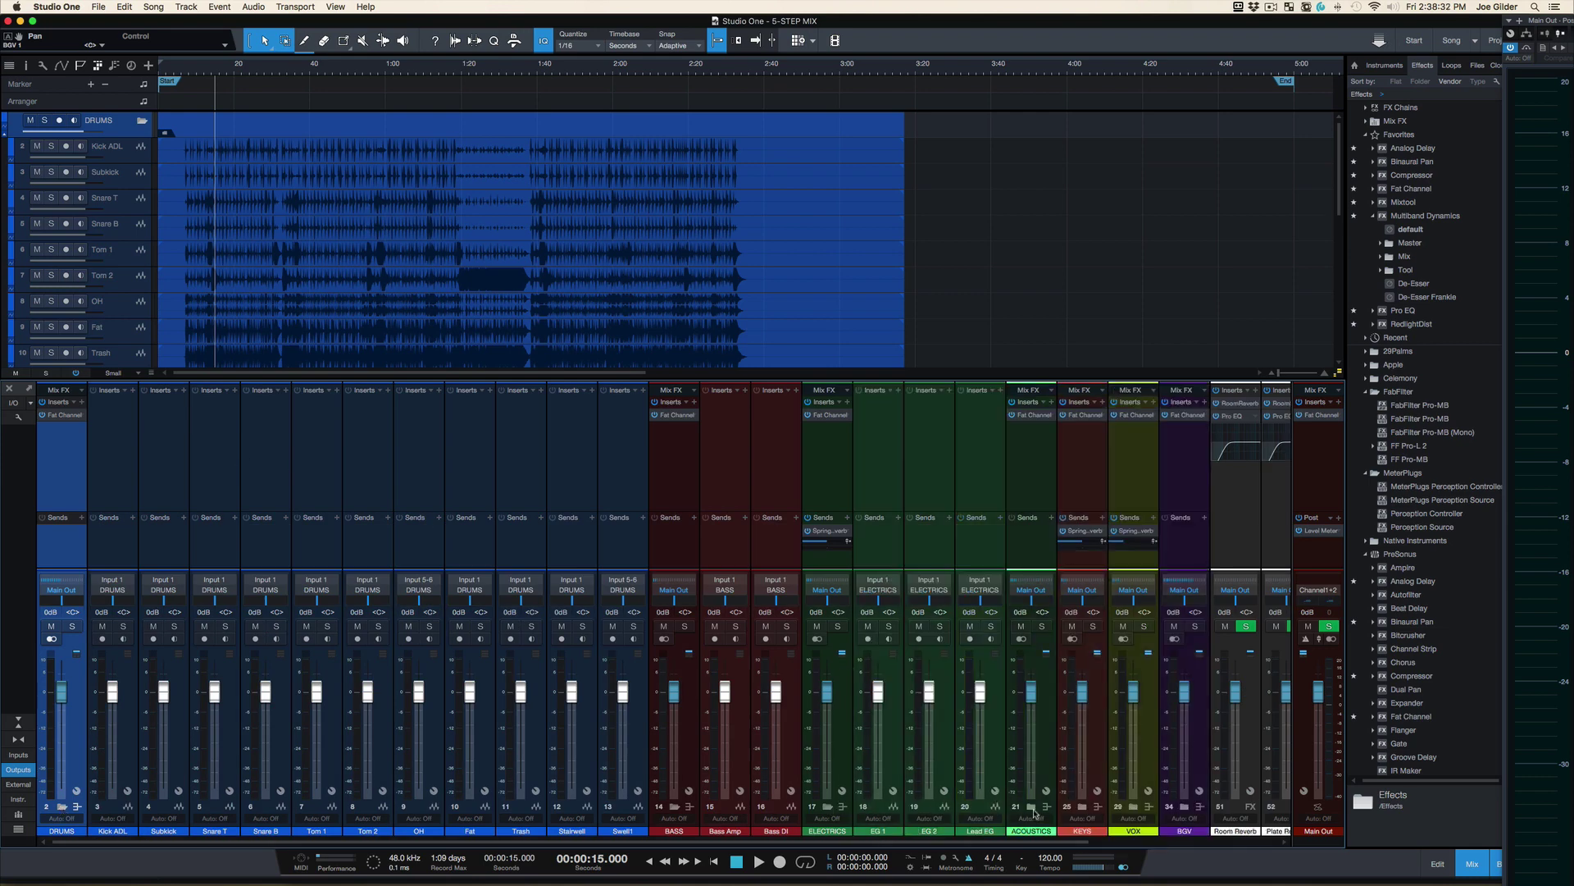
left_click(1032, 807)
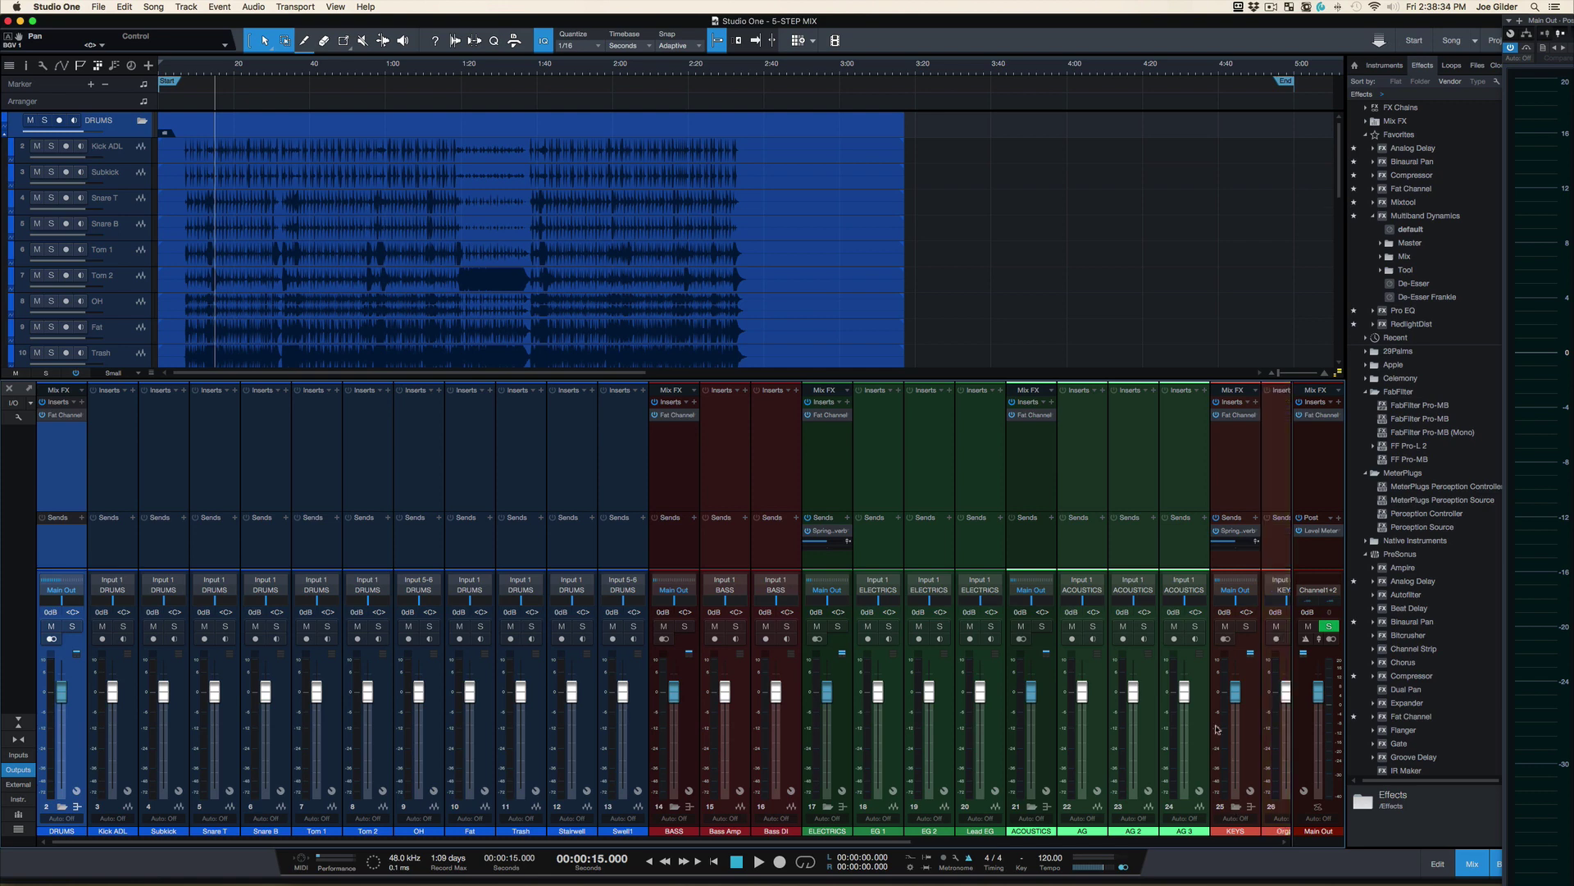
left_click(1235, 807)
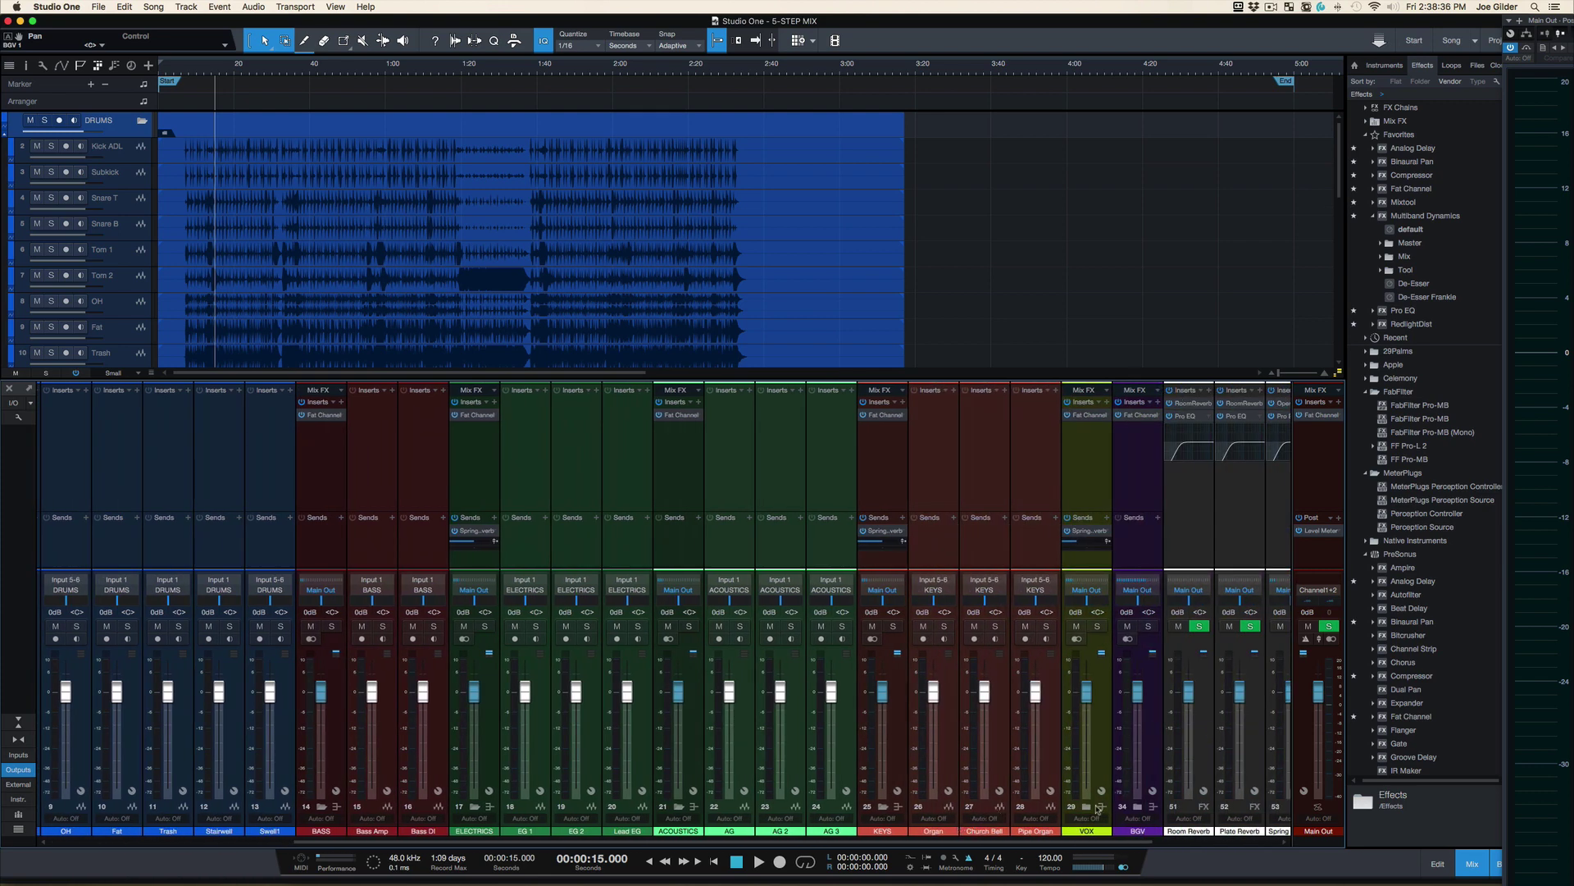
left_click(1087, 809)
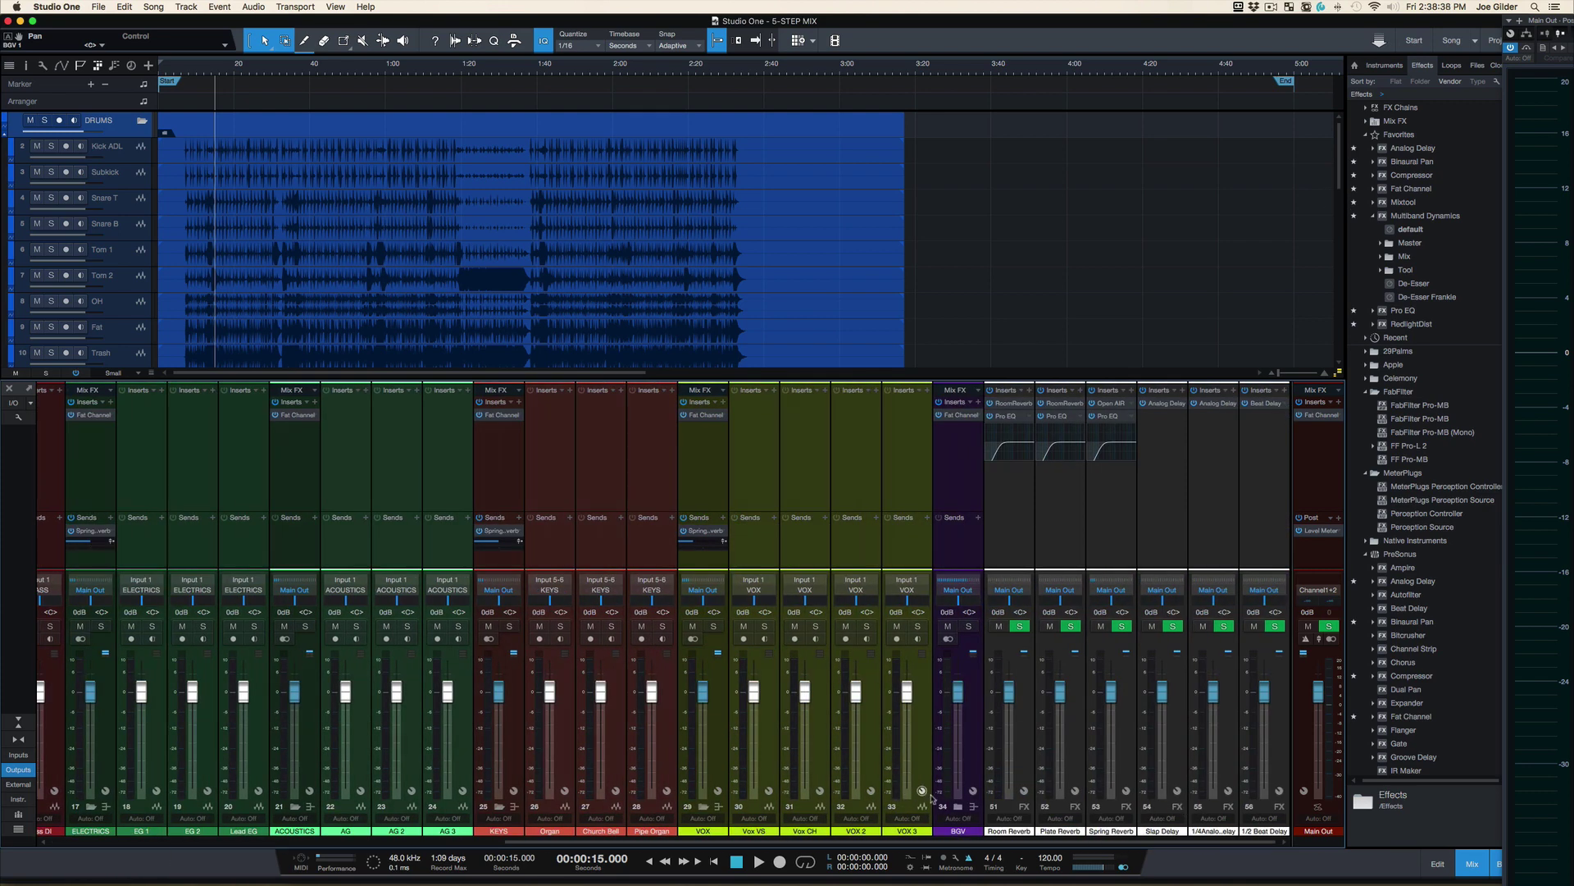
left_click(959, 807)
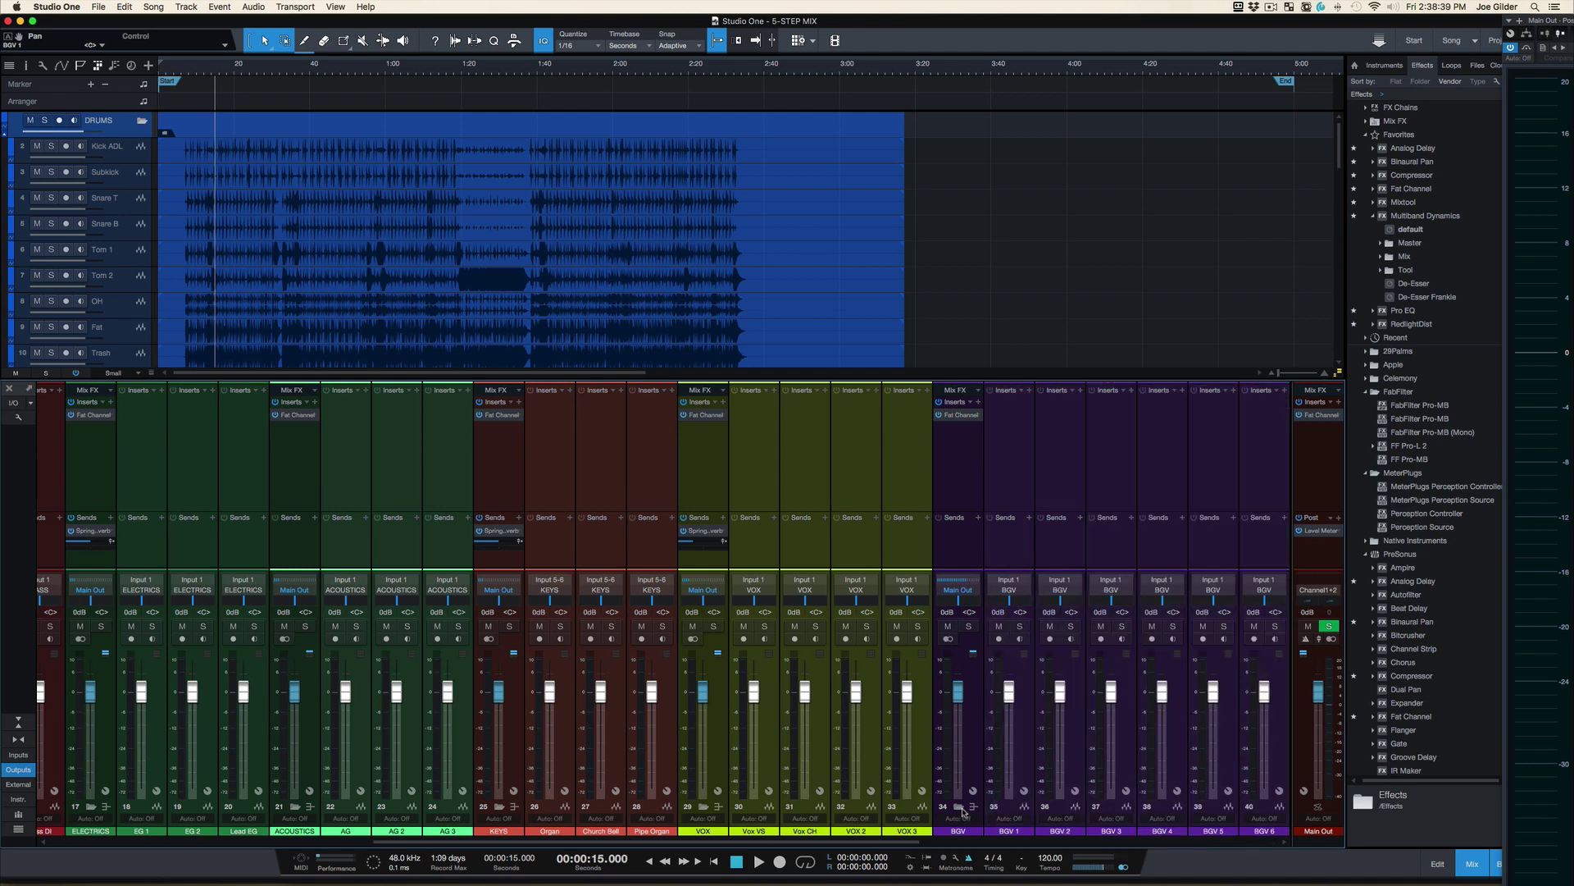
Check which channel the ELECTRICS bus send feeds using Show Destination.
left_click(707, 470)
left_click(498, 499)
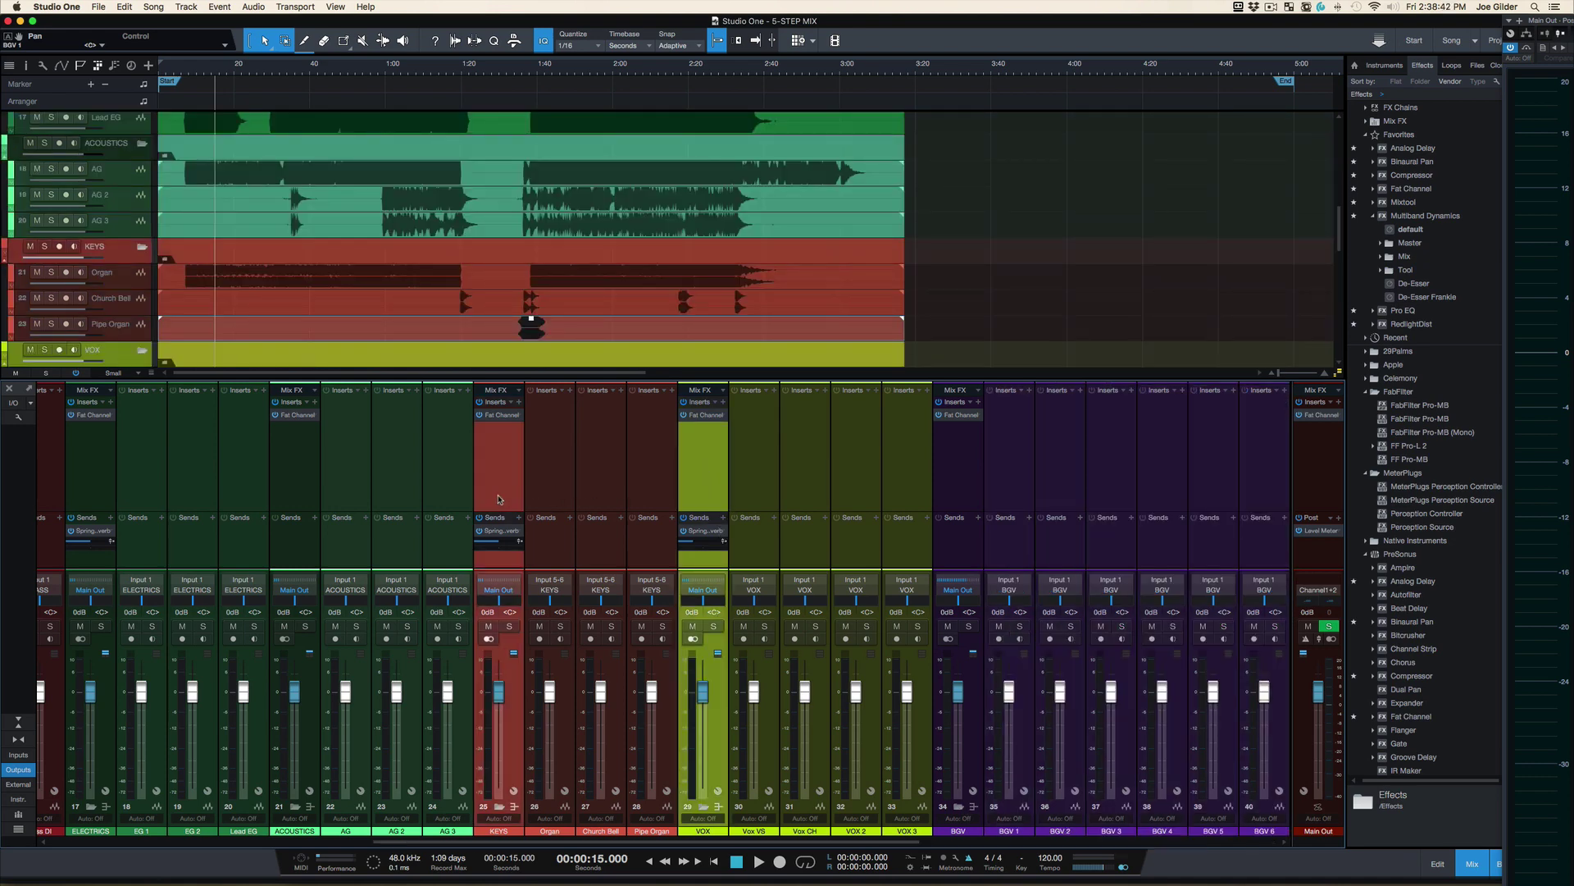
left_click(87, 504)
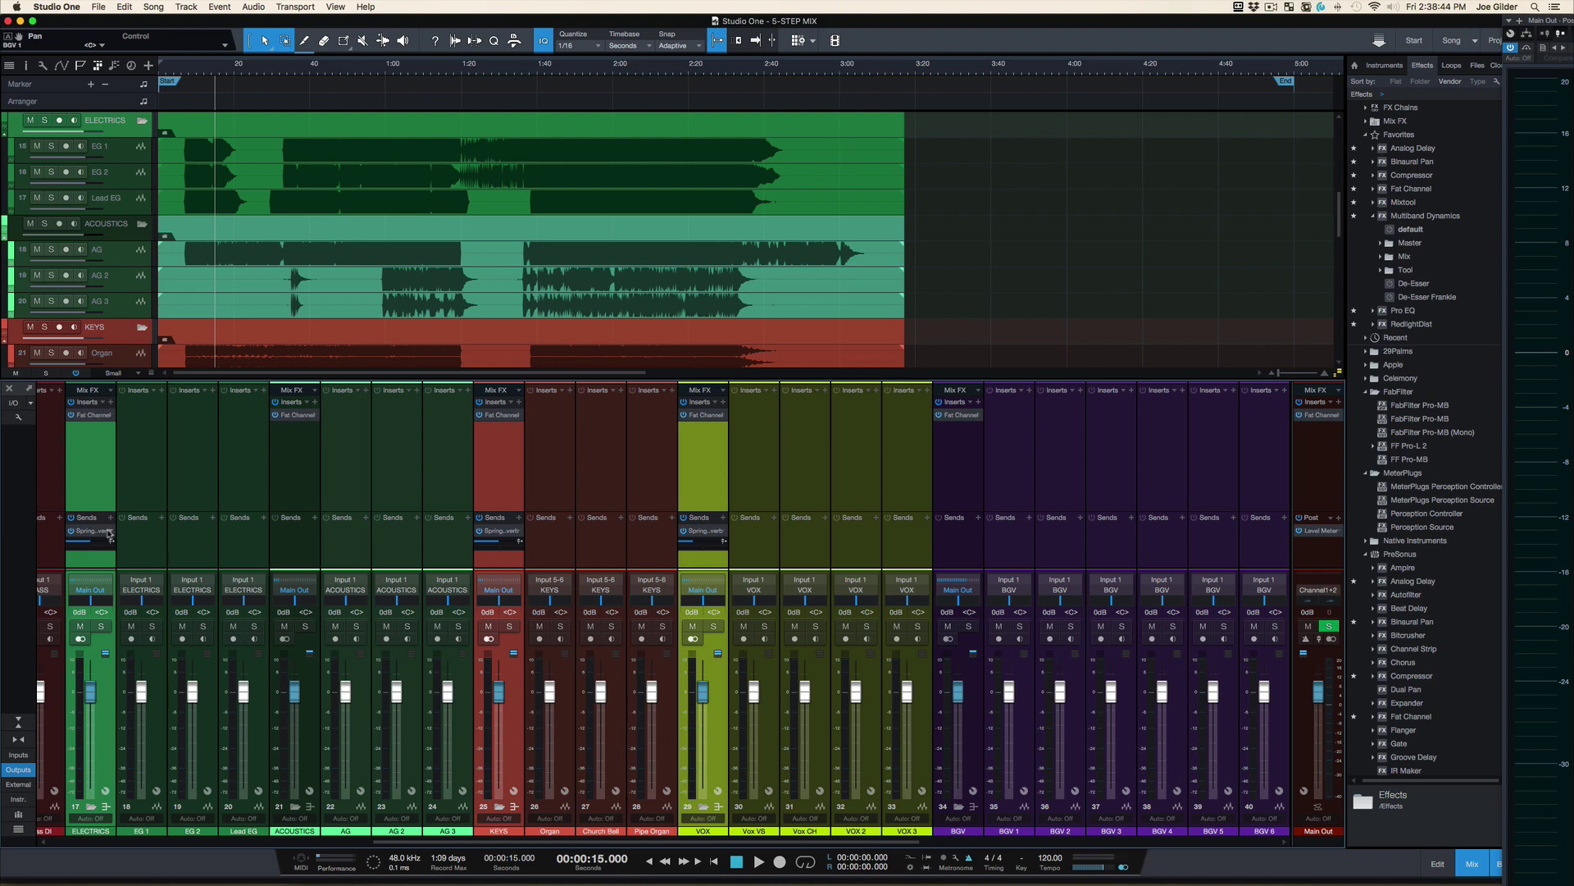
left_click(109, 532)
left_click(181, 785)
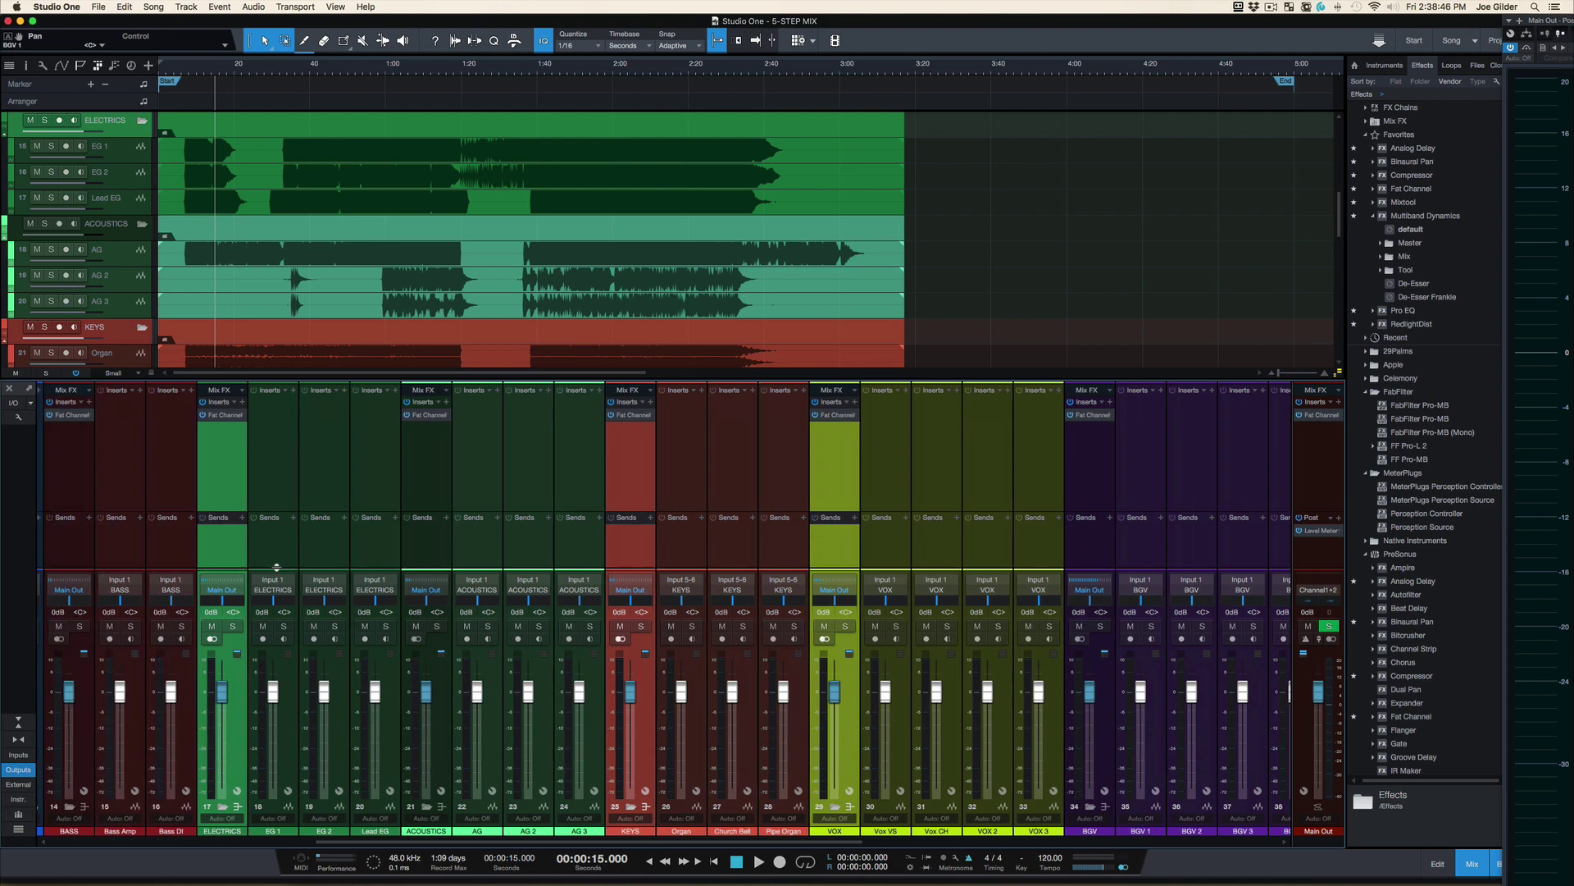
Hide the mixer and drag the song End marker from 5:00 to about 3:16.
key("F3")
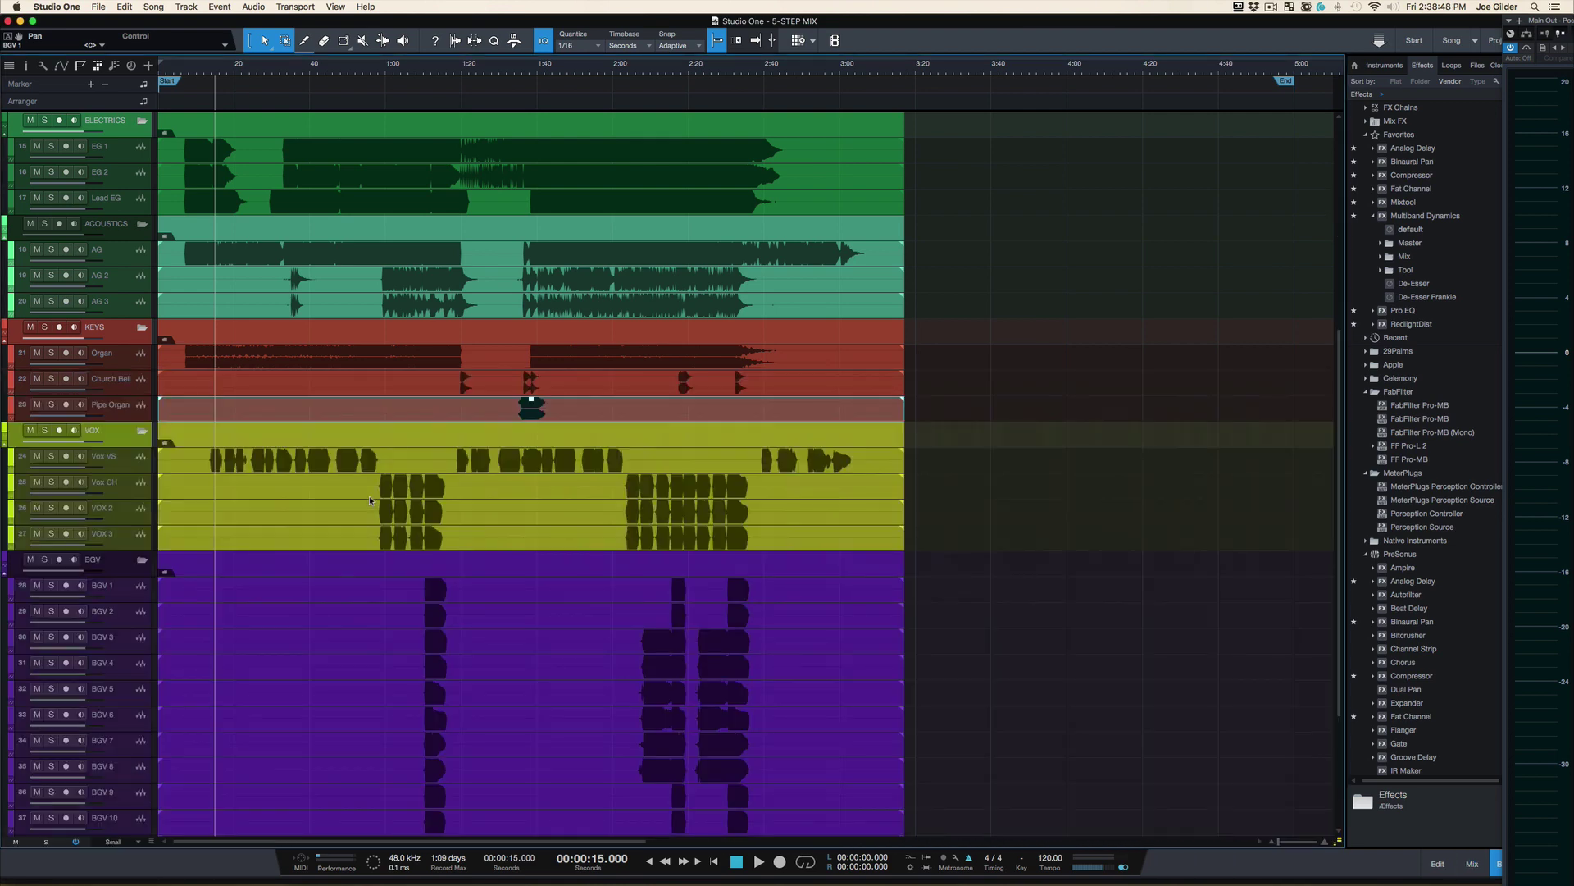
left_click(1287, 83)
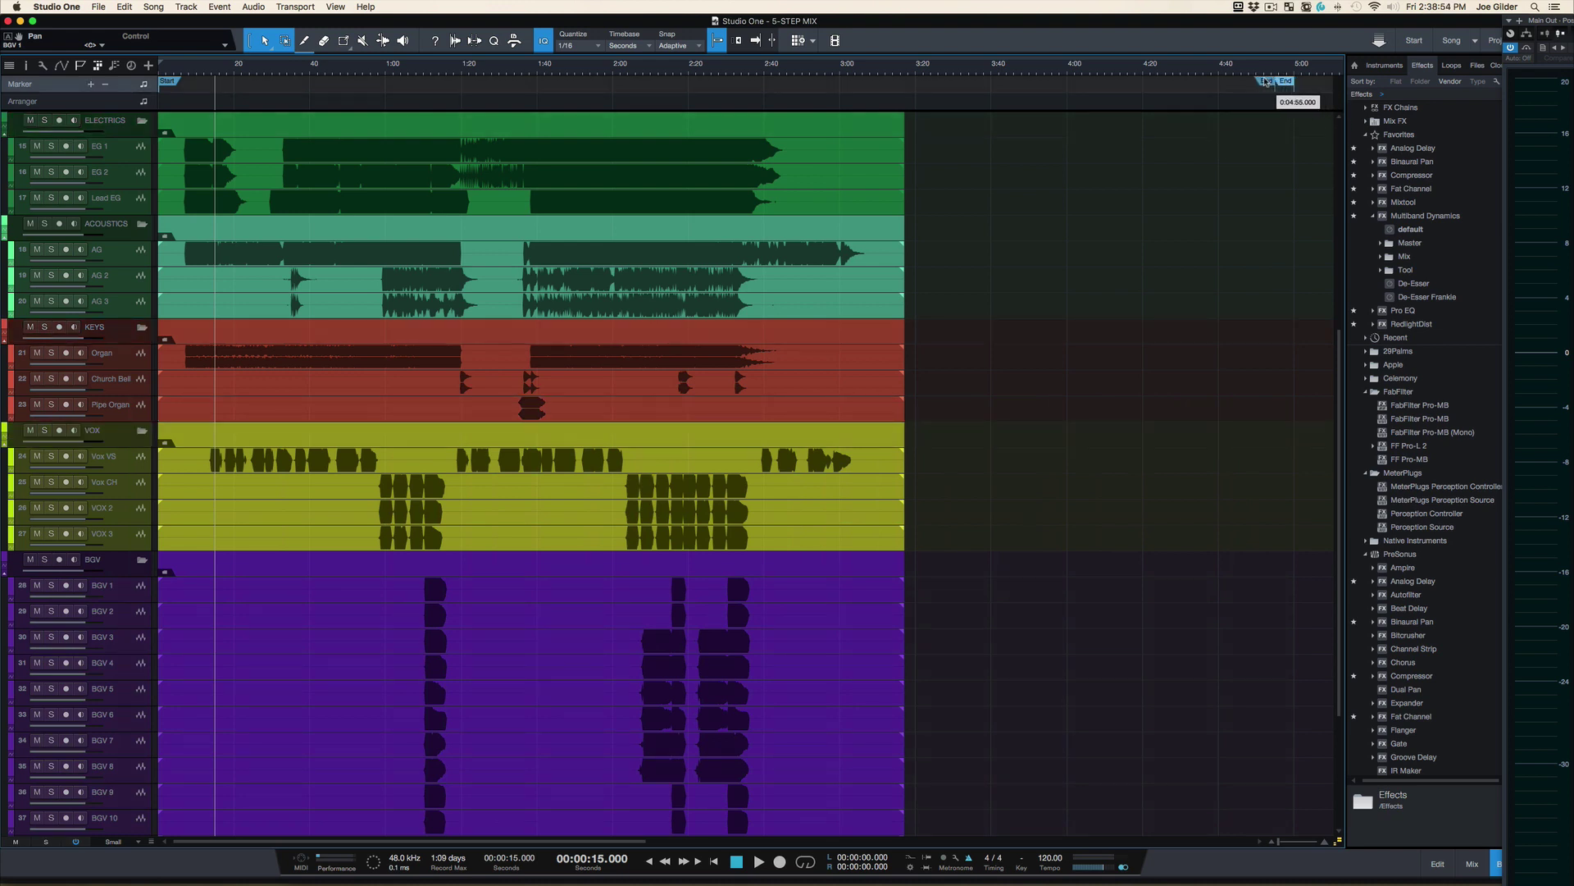
left_click_drag(909, 102, 906, 104)
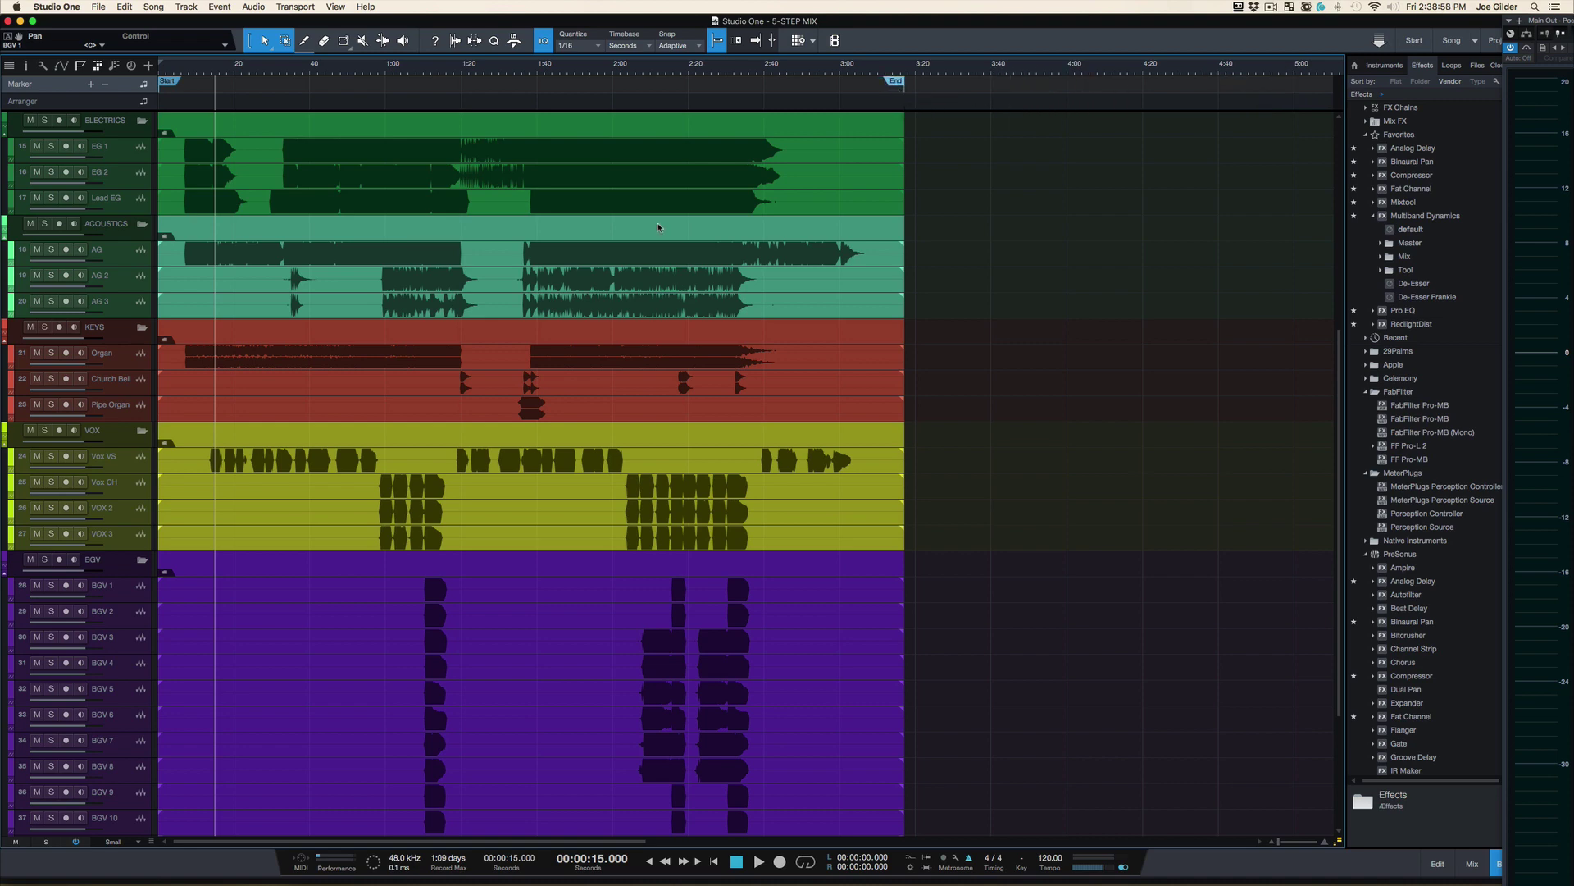
scroll(658, 227, "up", 10)
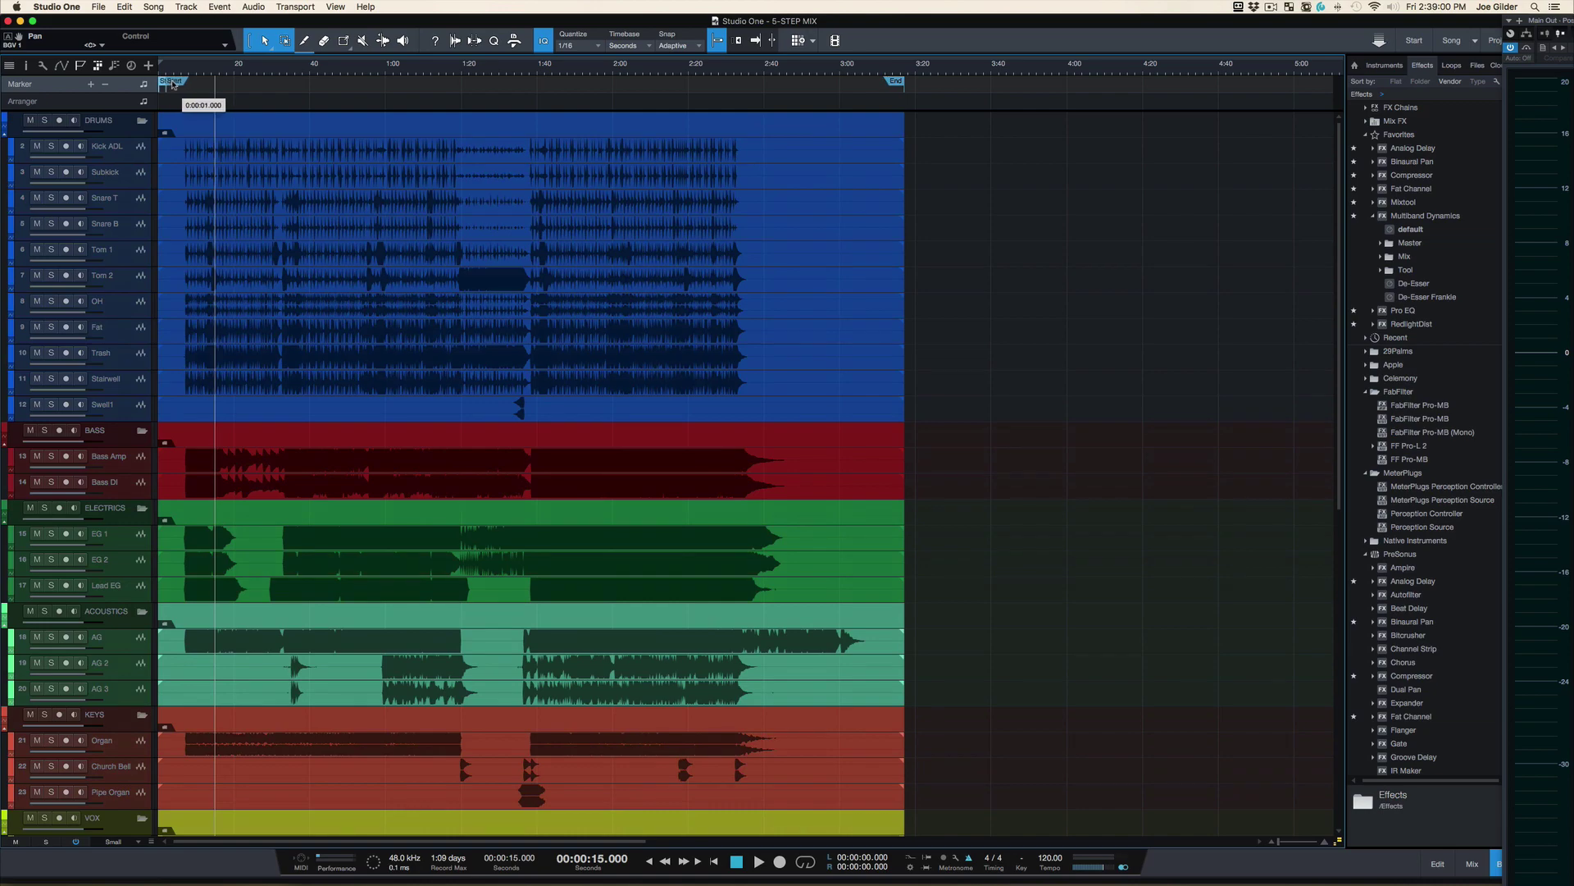
left_click_drag(174, 84, 183, 84)
scroll(196, 176, "down", 10)
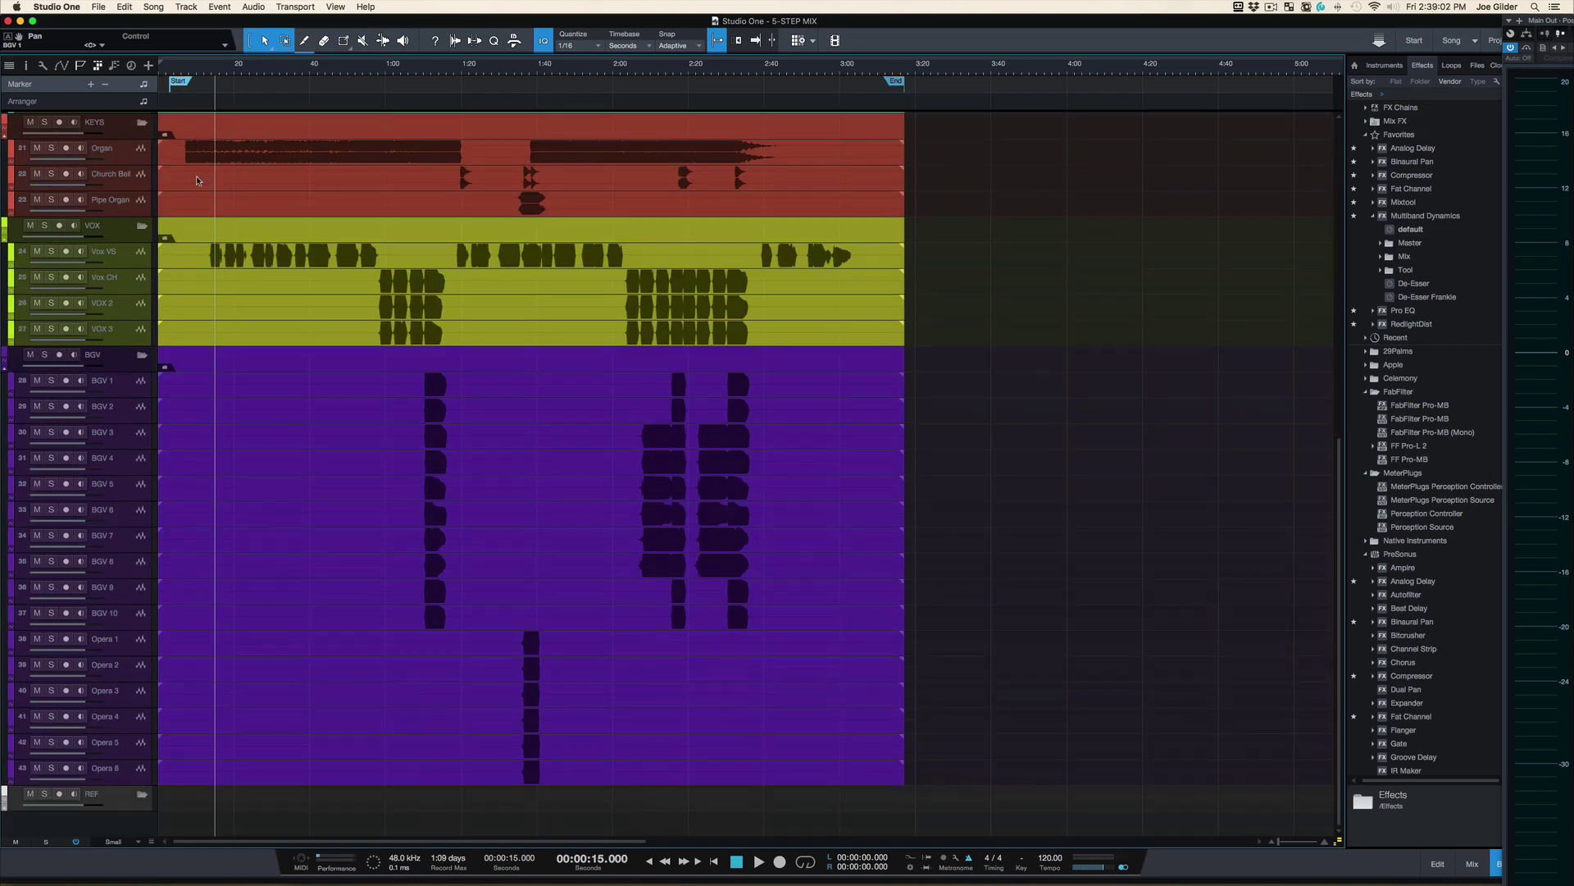
scroll(195, 175, "up", 10)
scroll(199, 174, "down", 3)
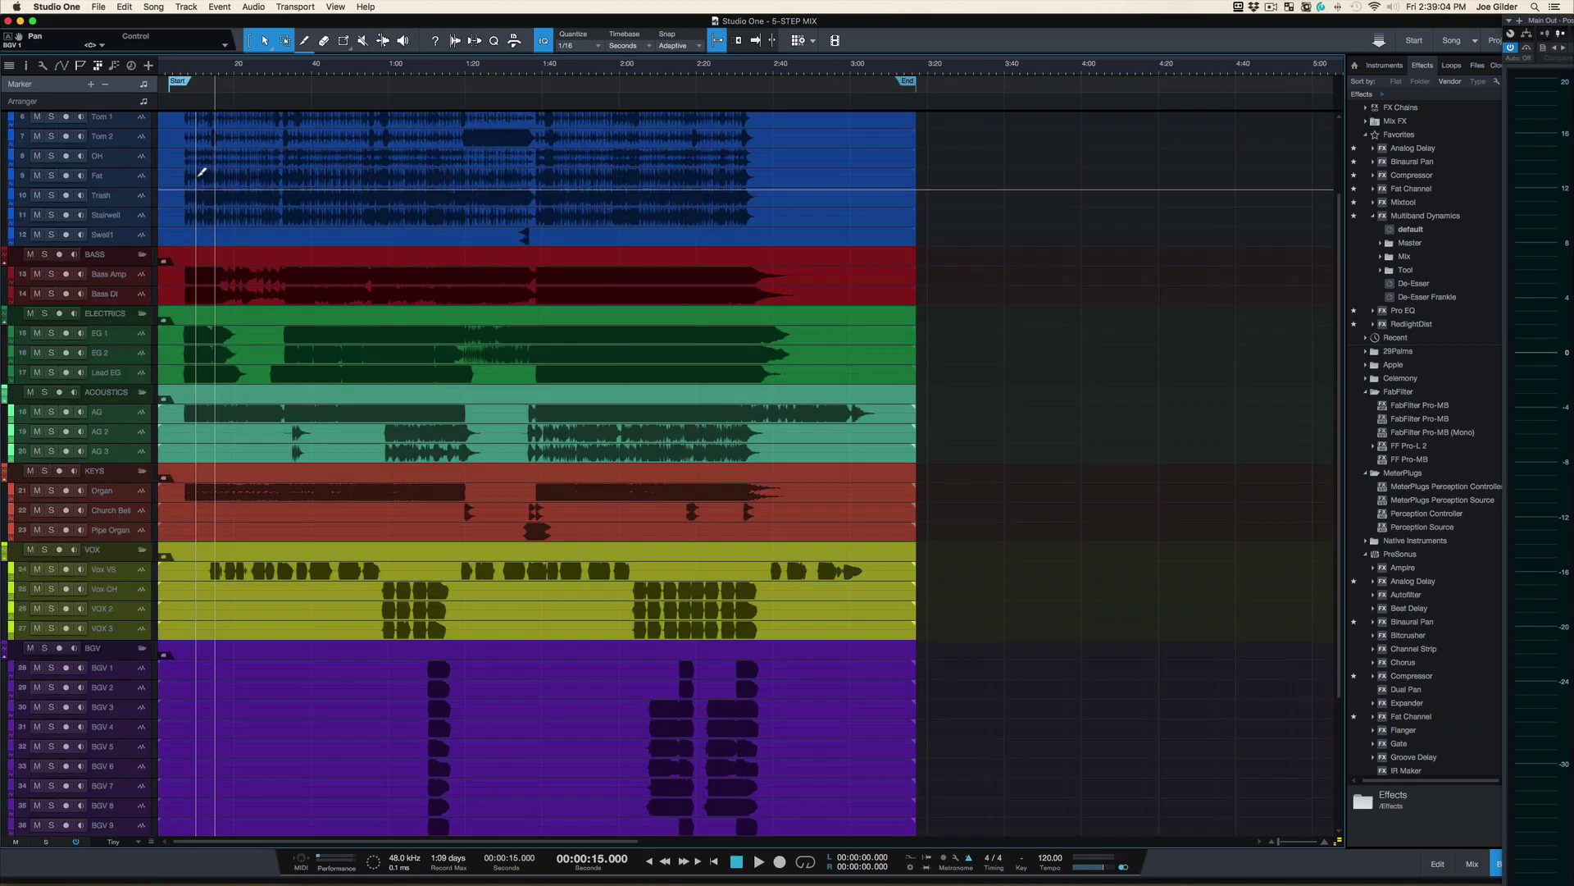
scroll(201, 173, "up", 3)
scroll(201, 173, "down", 3)
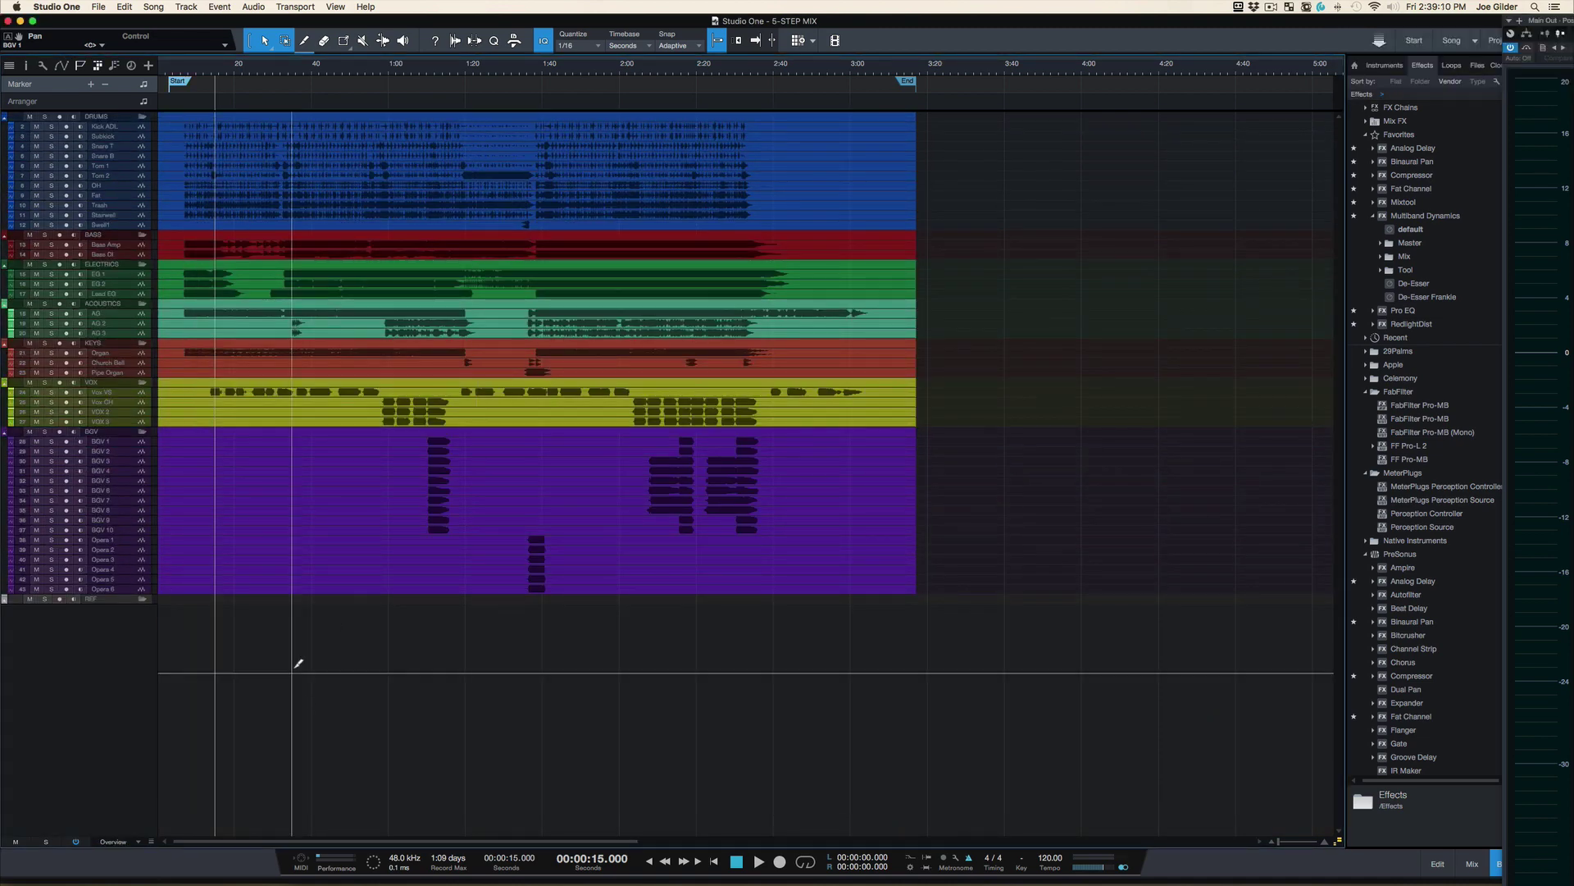
scroll(295, 668, "up", 3)
scroll(293, 669, "down", 10)
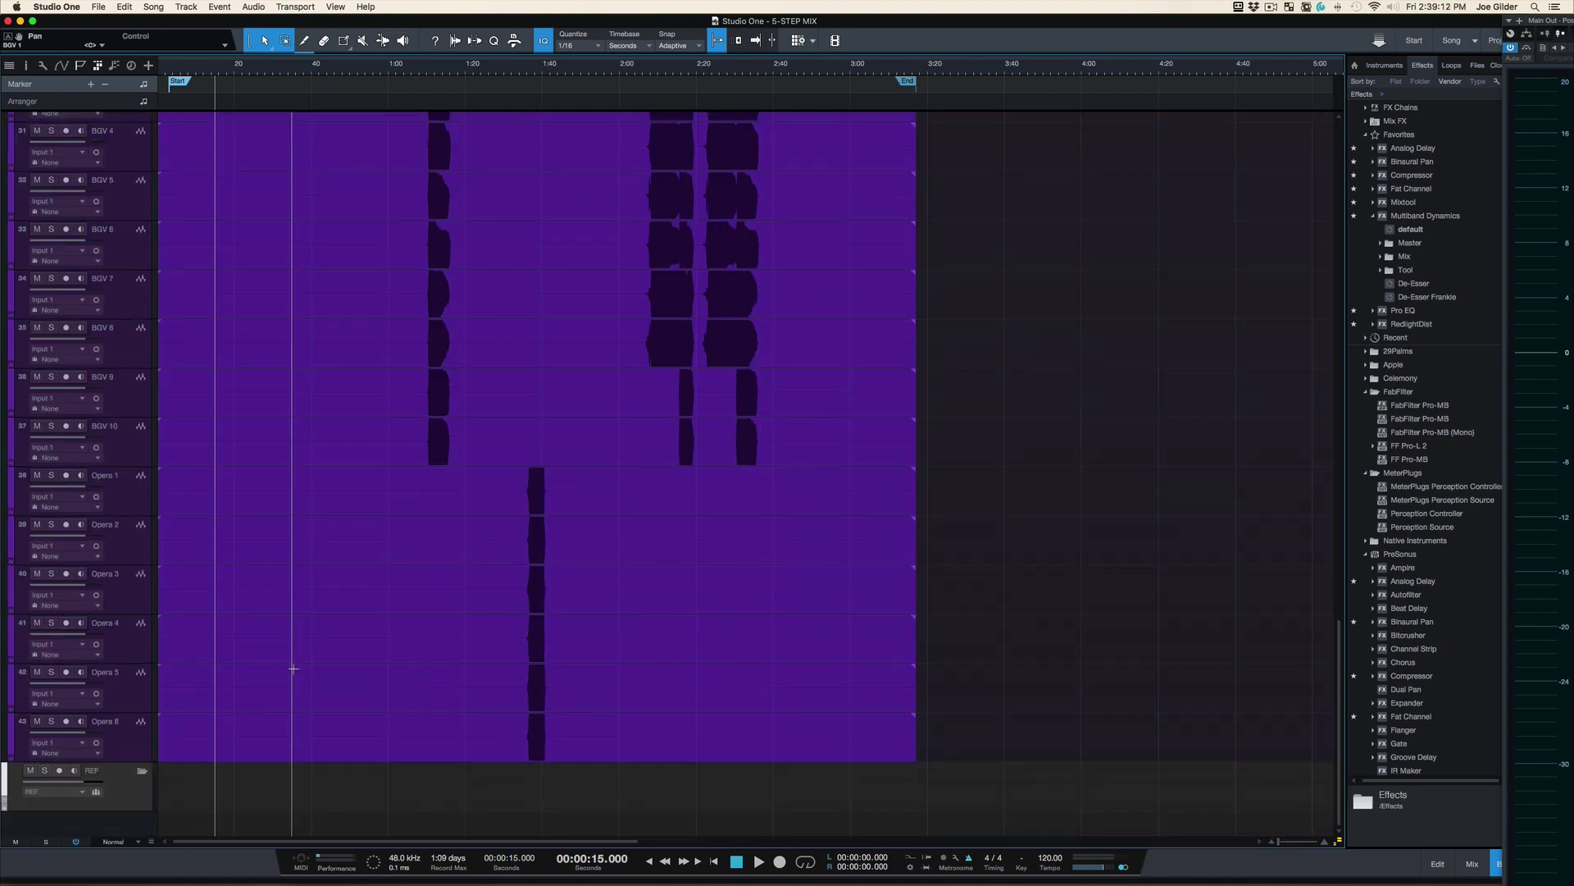
left_click(122, 787)
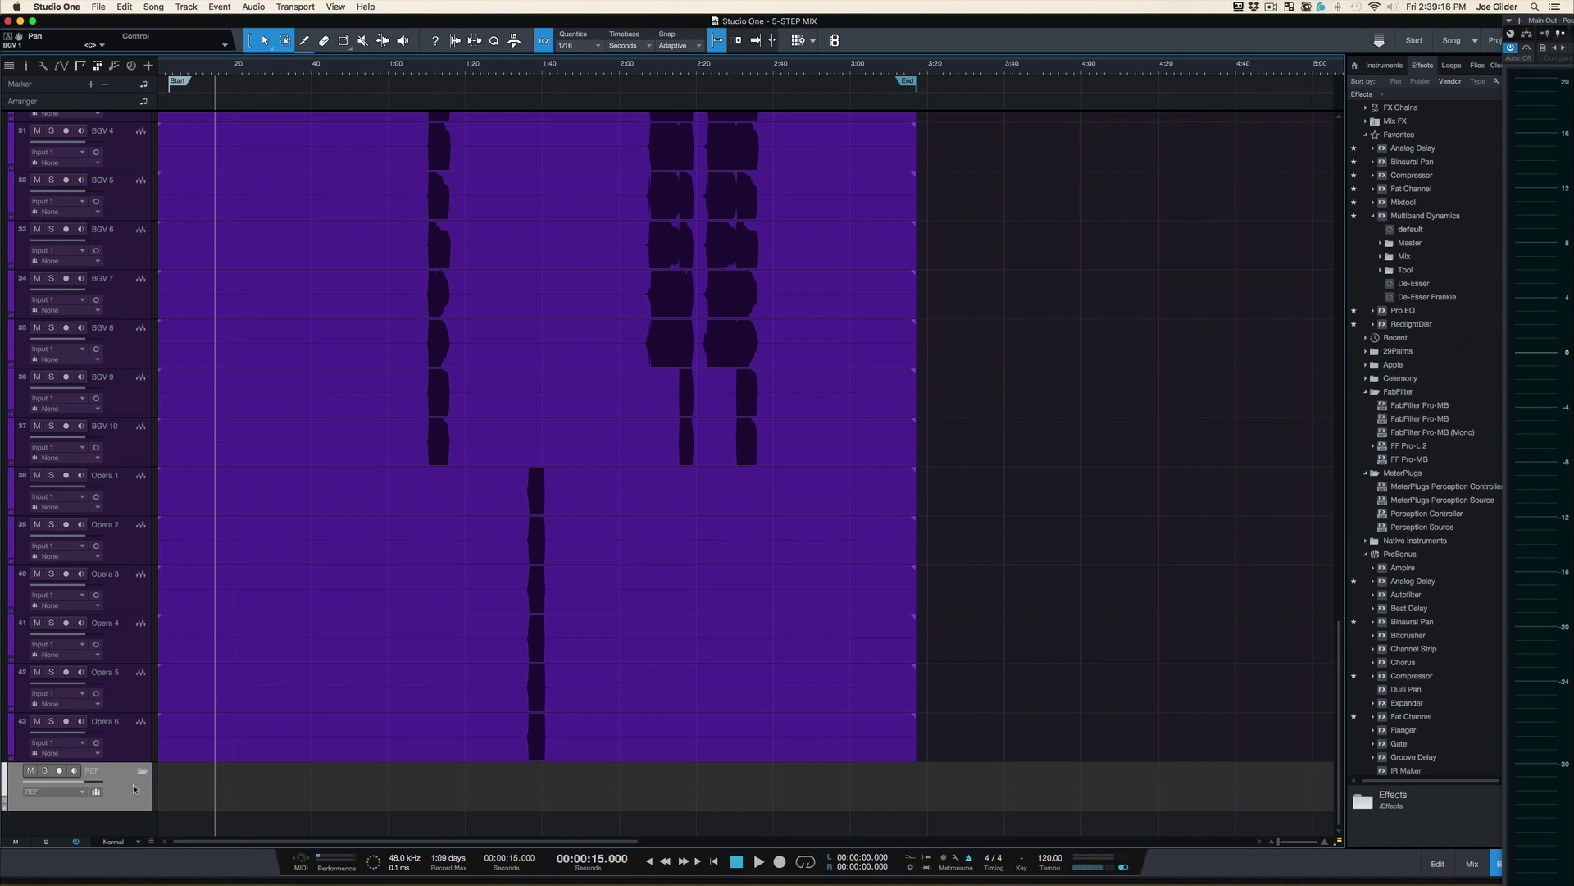
scroll(293, 756, "up", 12)
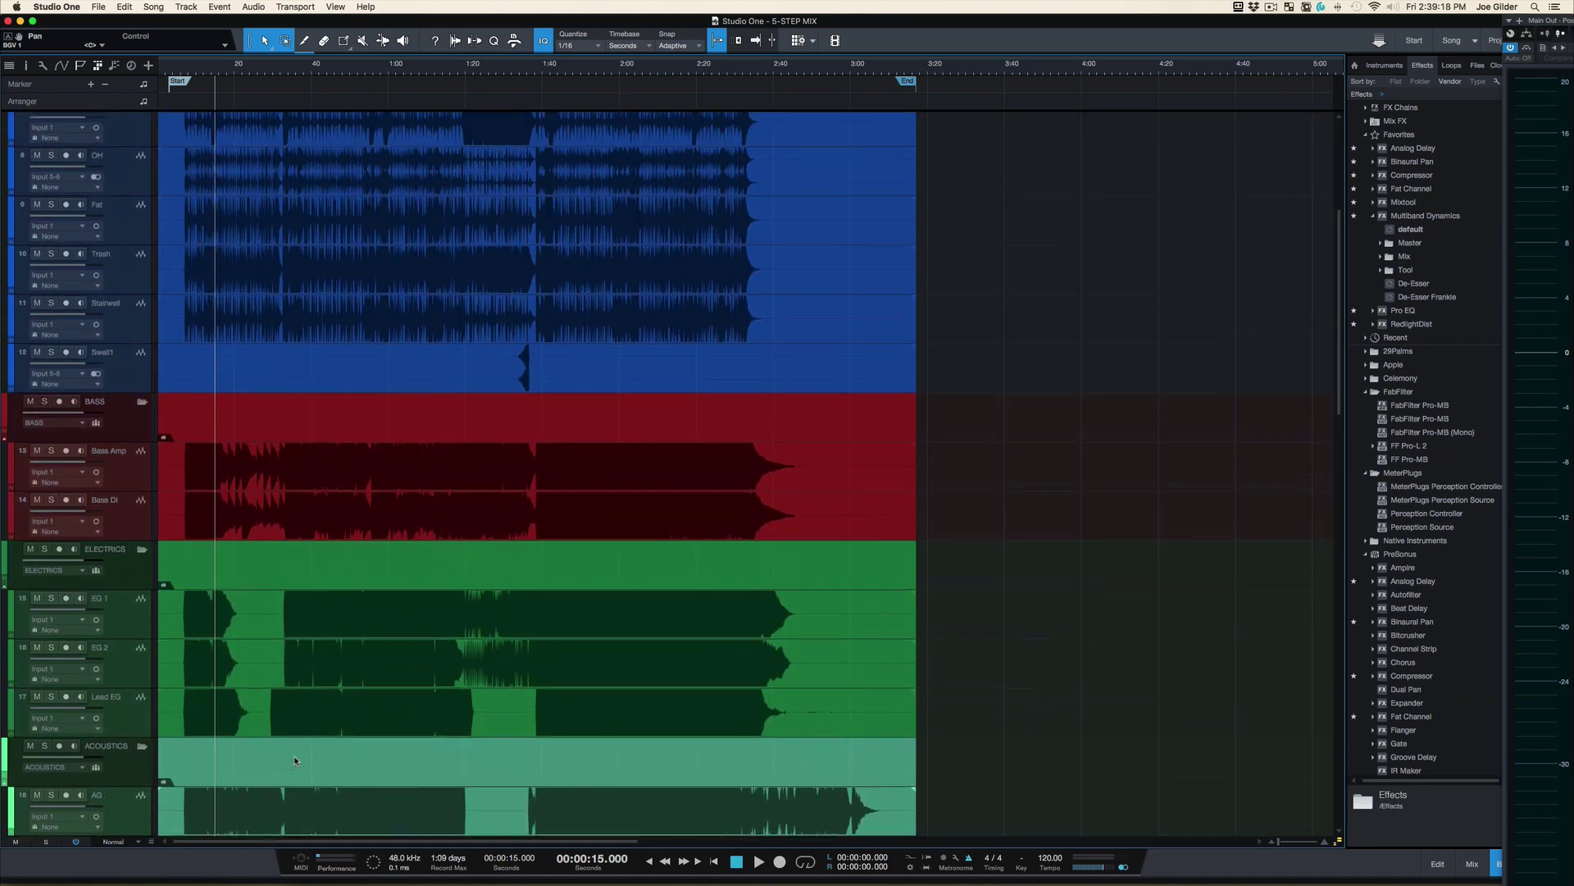
scroll(294, 755, "down", 12)
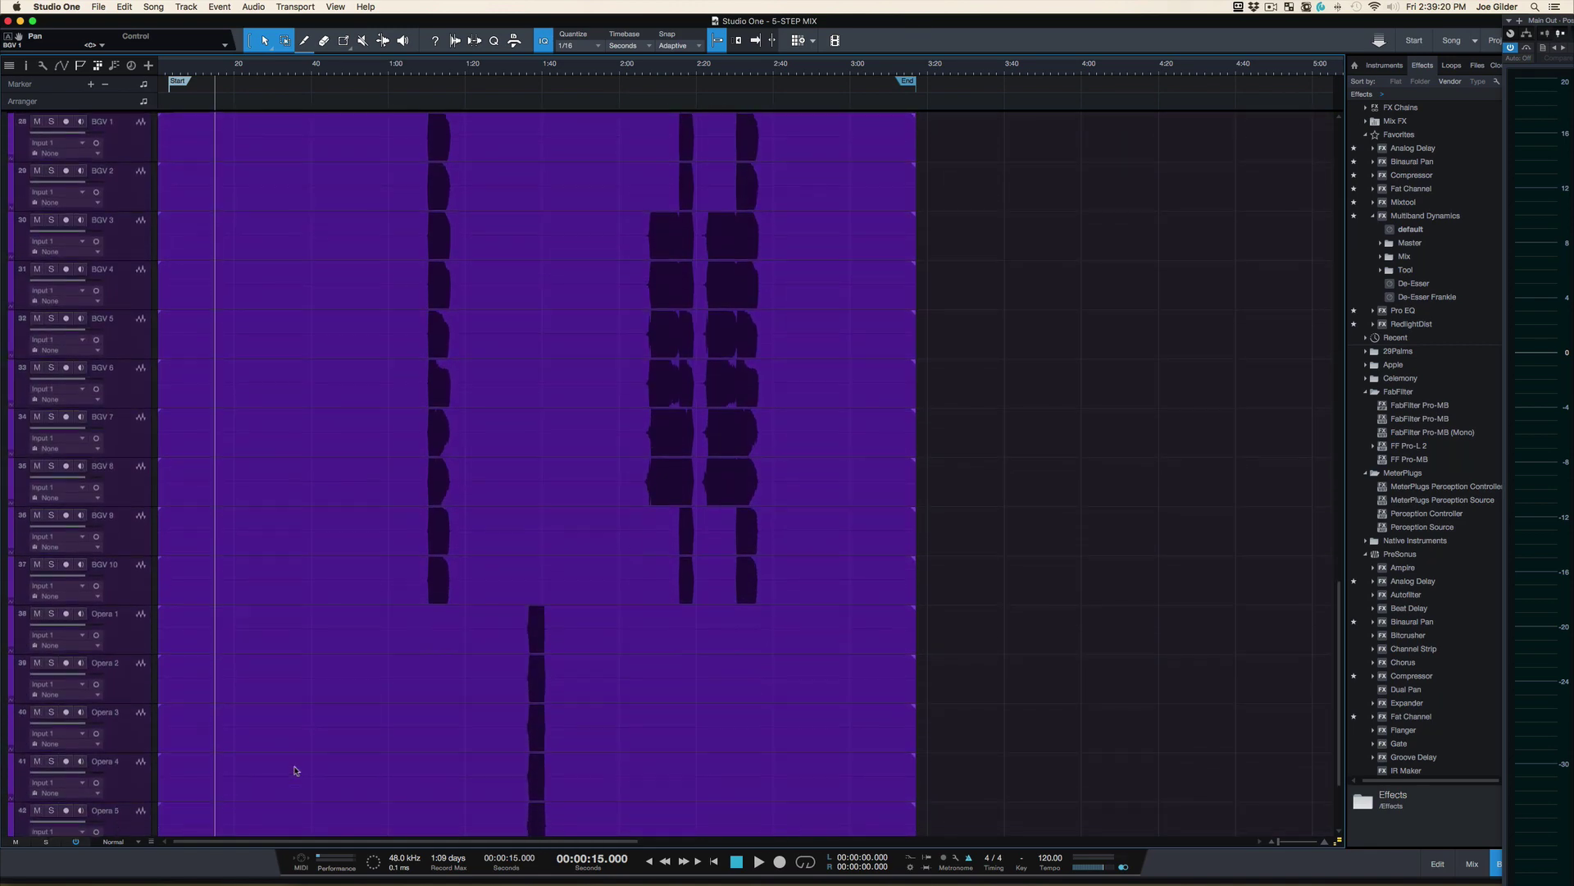
scroll(305, 587, "down", 4)
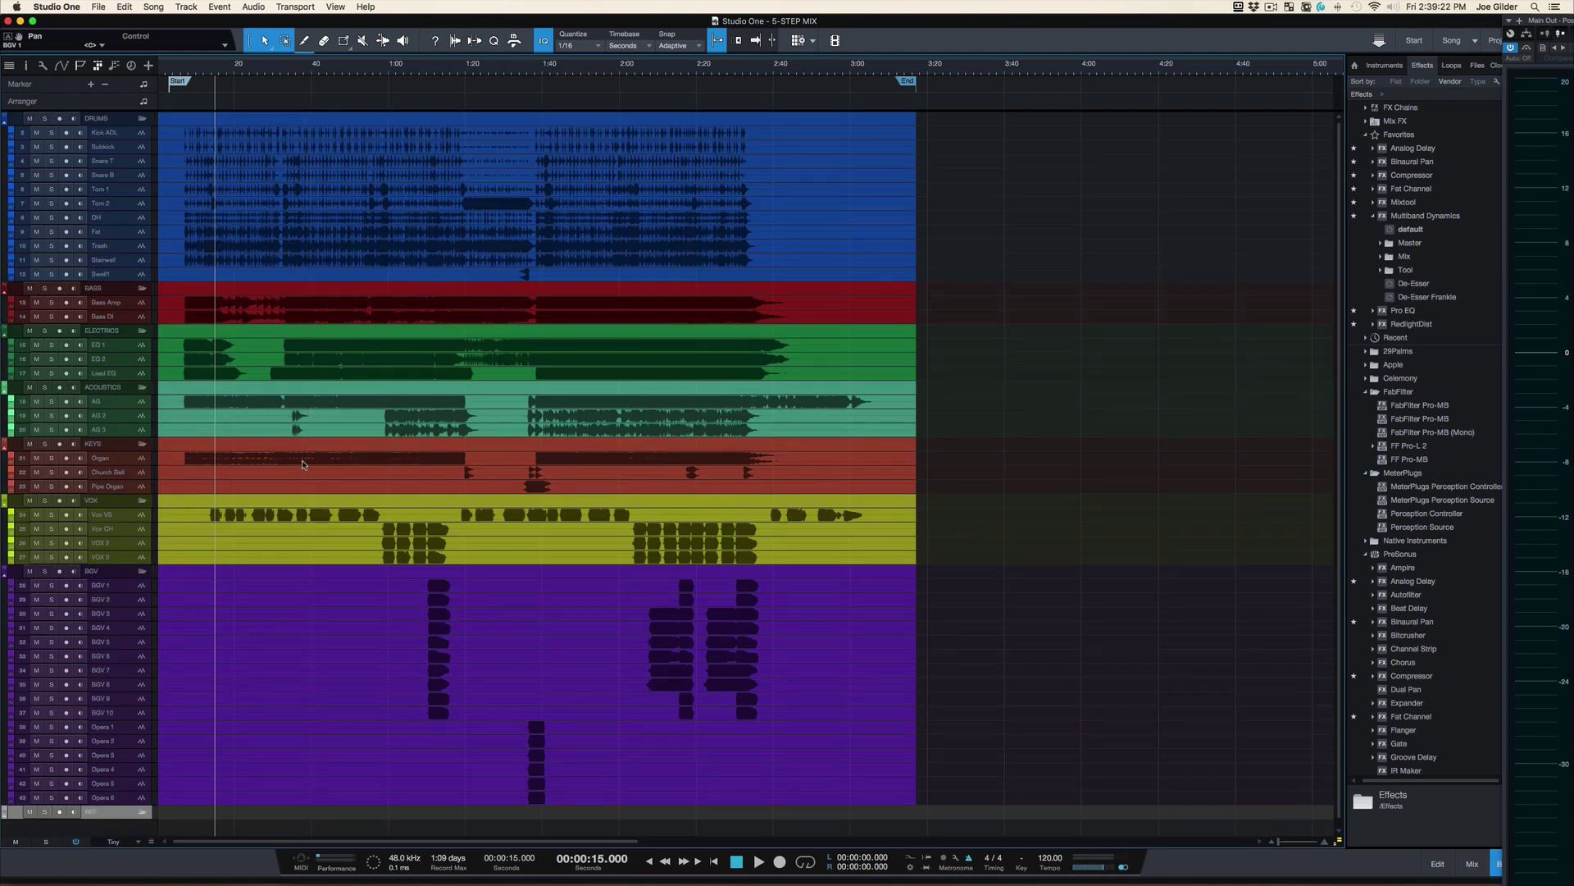
scroll(303, 465, "down", 1)
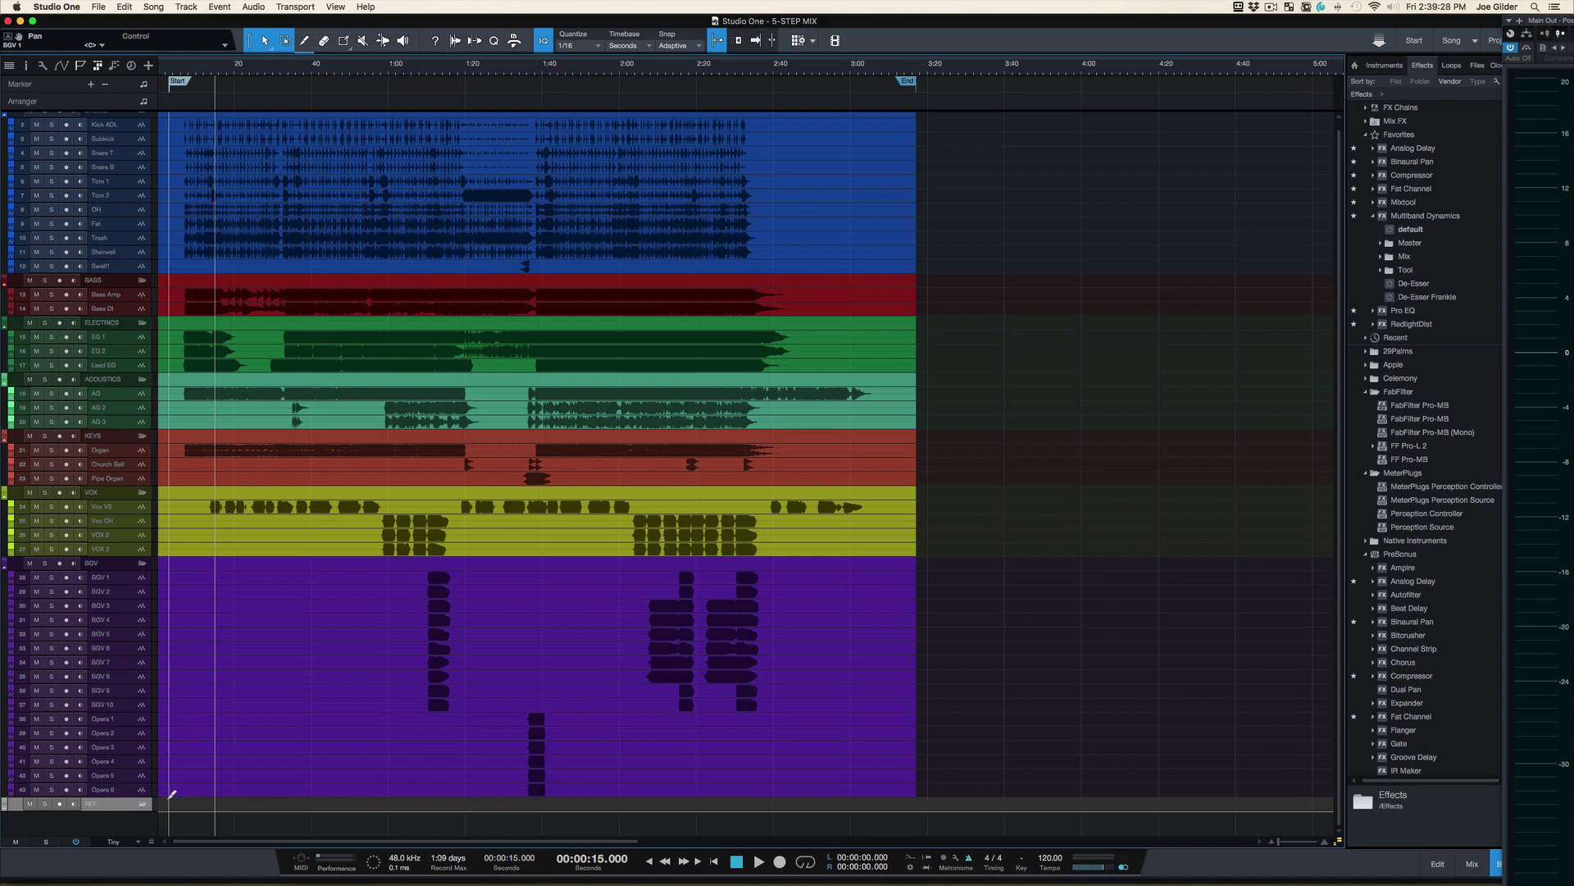
scroll(169, 803, "up", 2)
scroll(197, 685, "down", 1)
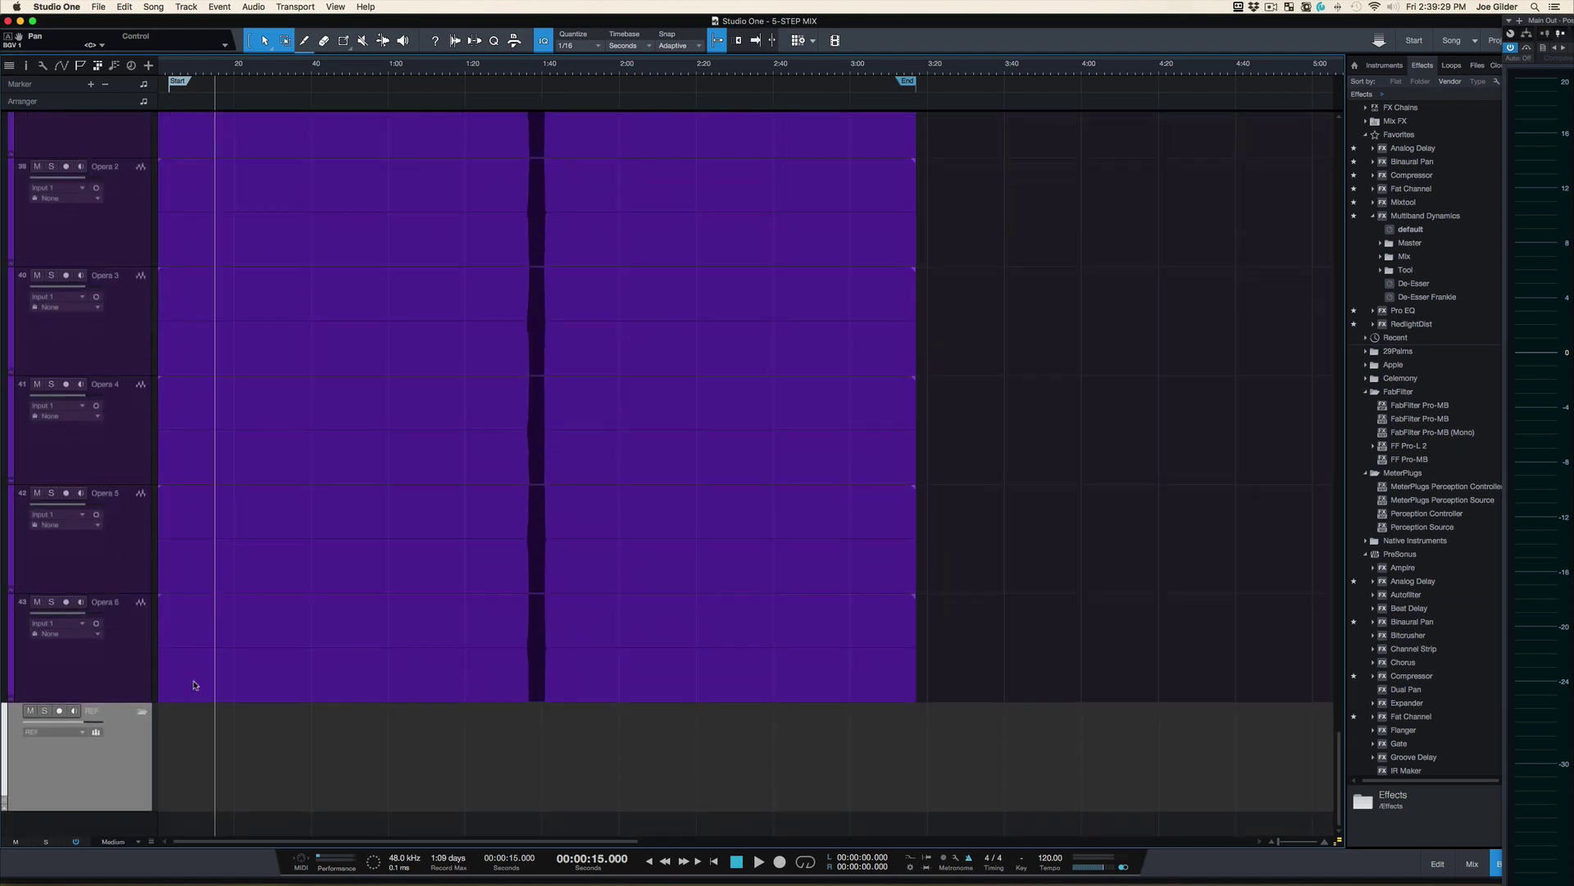
Check the REF folder's bus, then open the console and scroll to REF, TONE and CLICK.
left_click(67, 732)
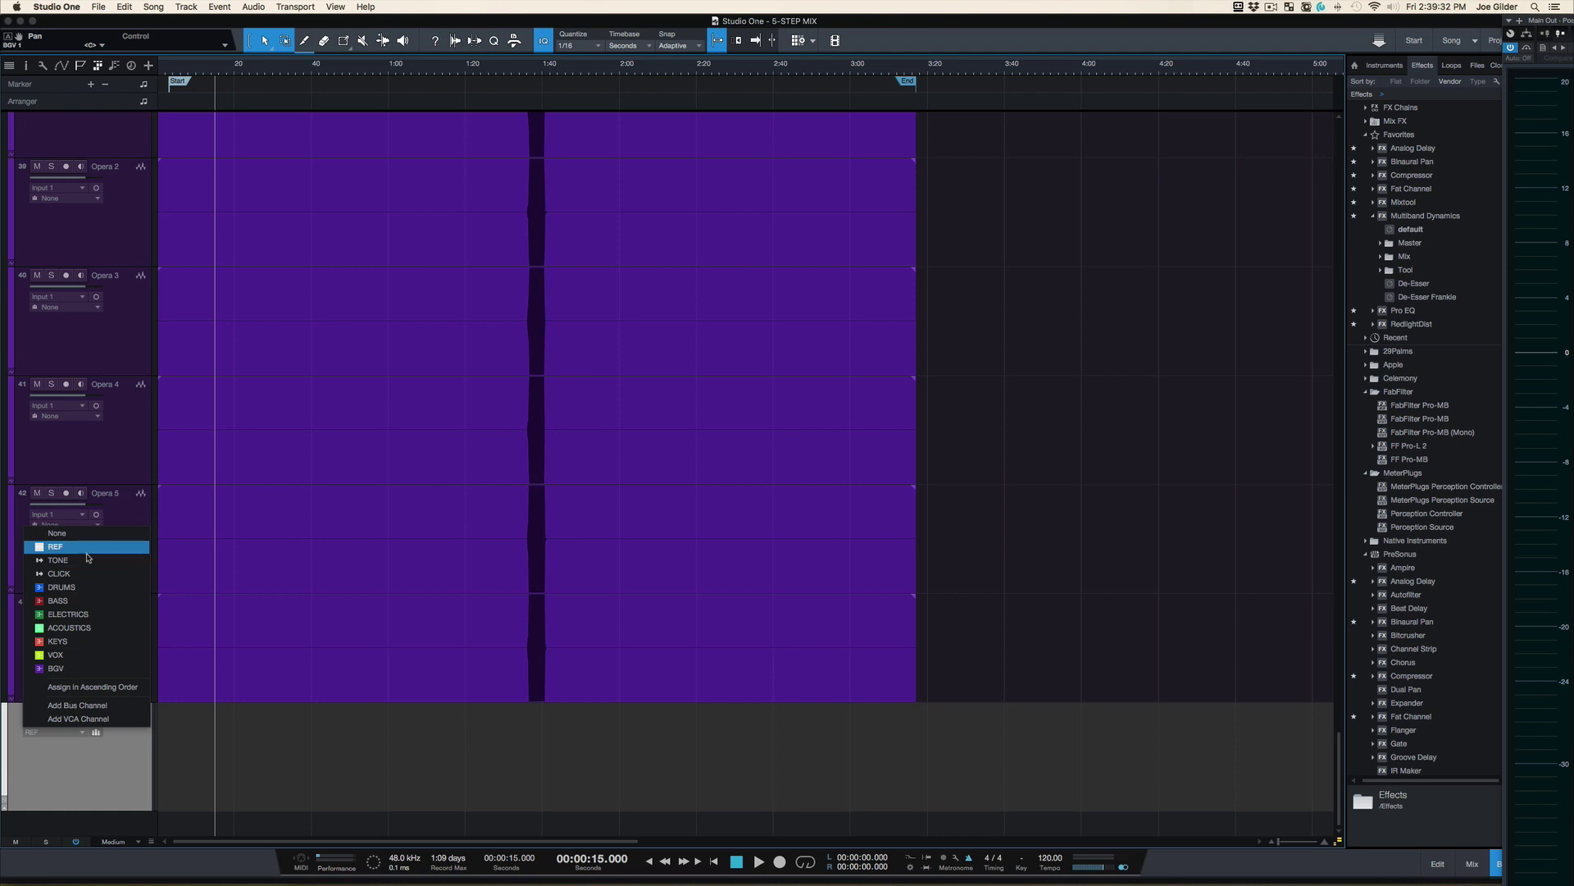
left_click(105, 792)
key("F3")
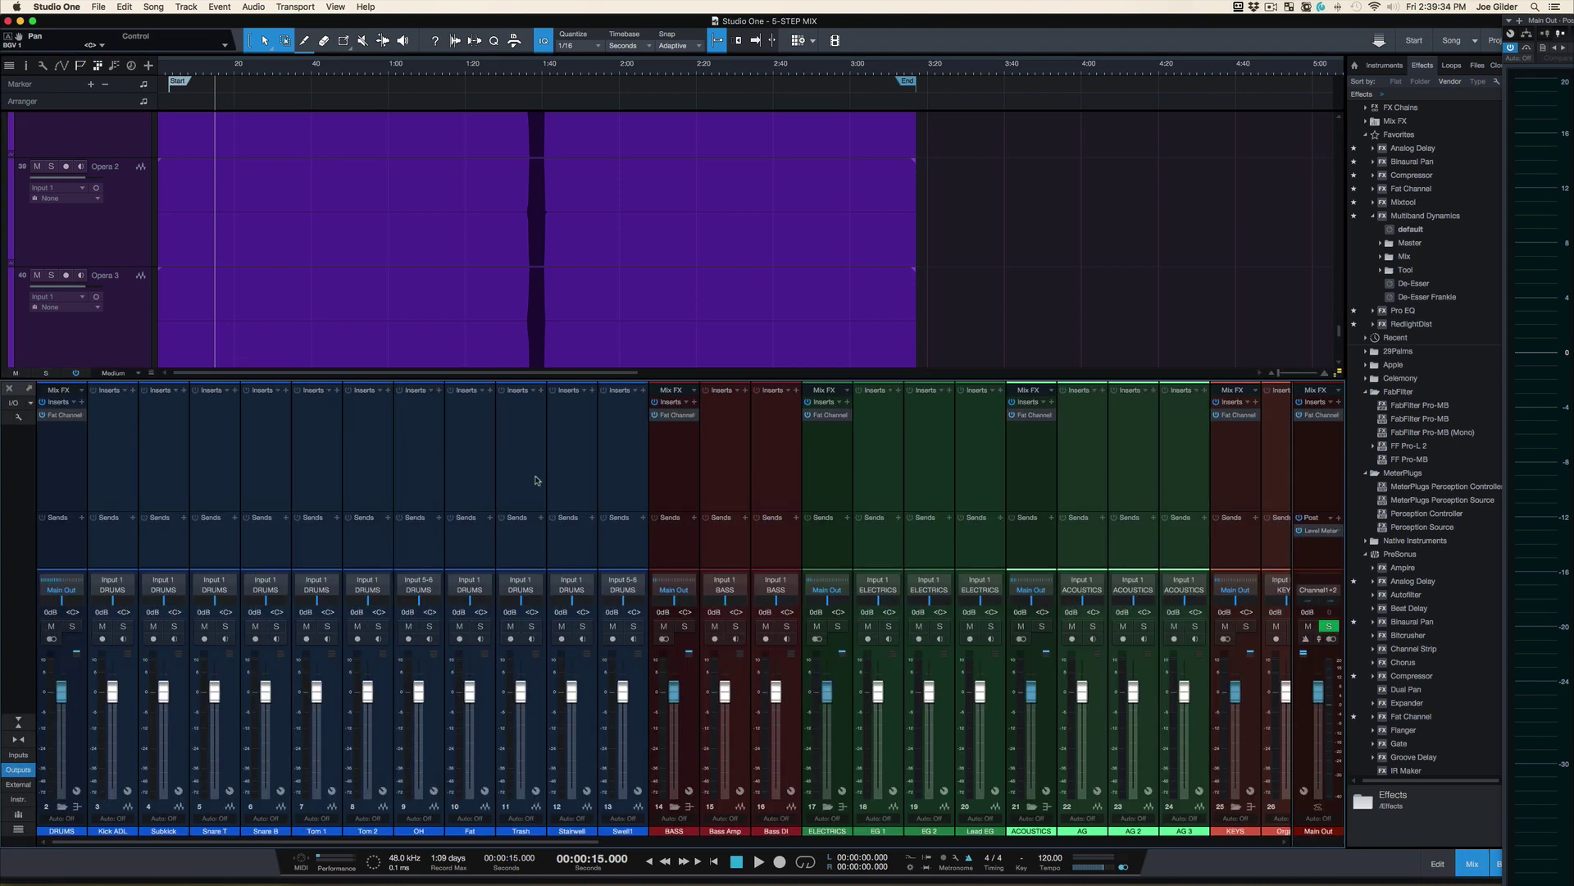
scroll(539, 481, "right", 5)
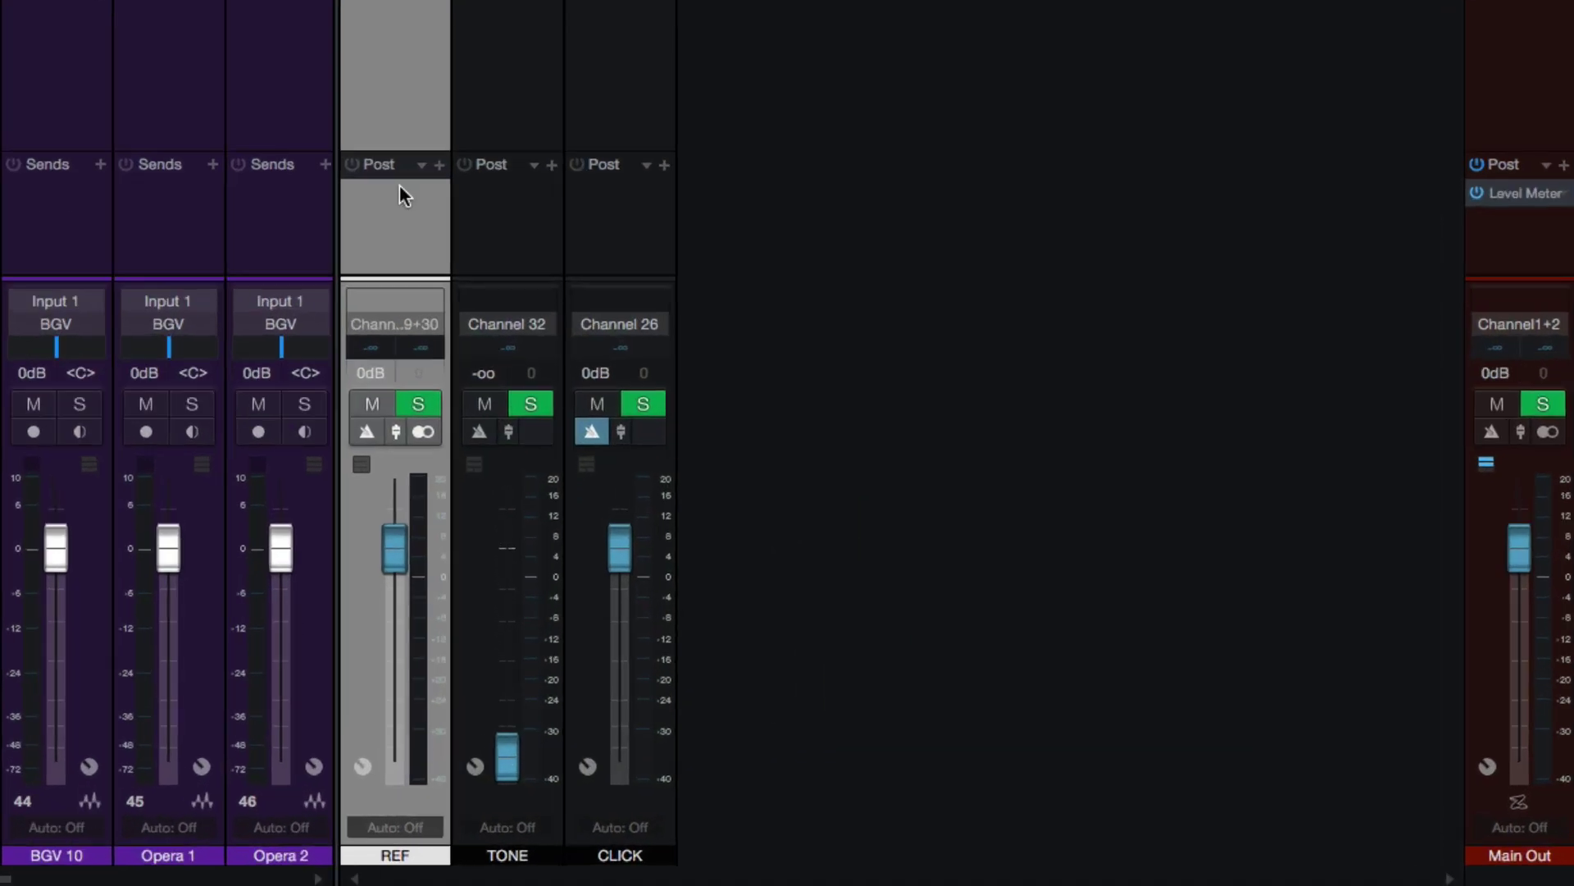
left_click(492, 68)
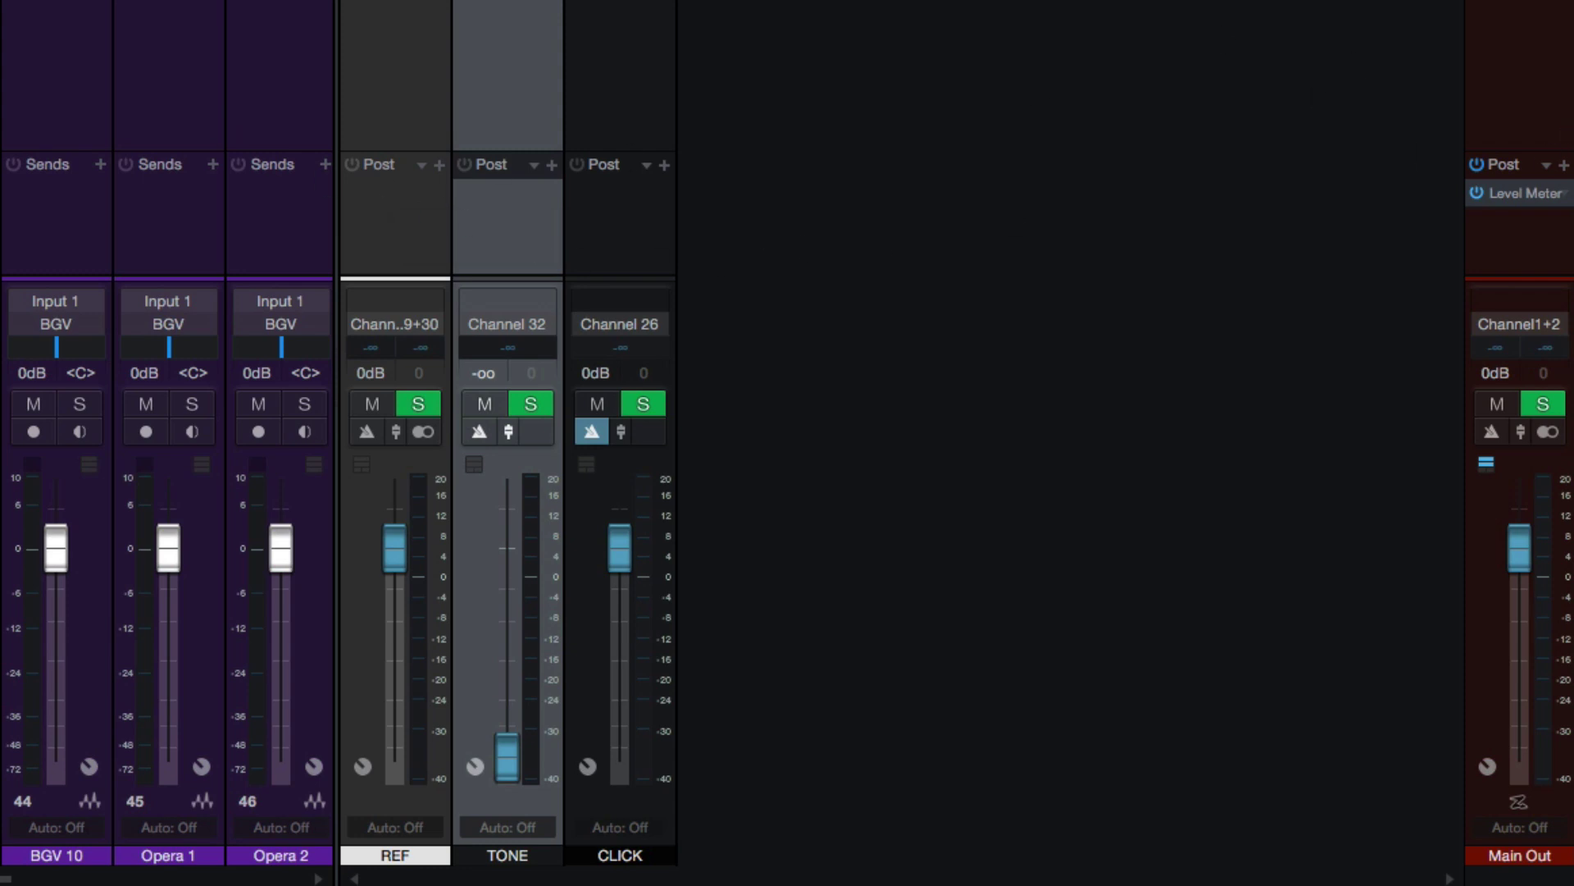
left_click(415, 264)
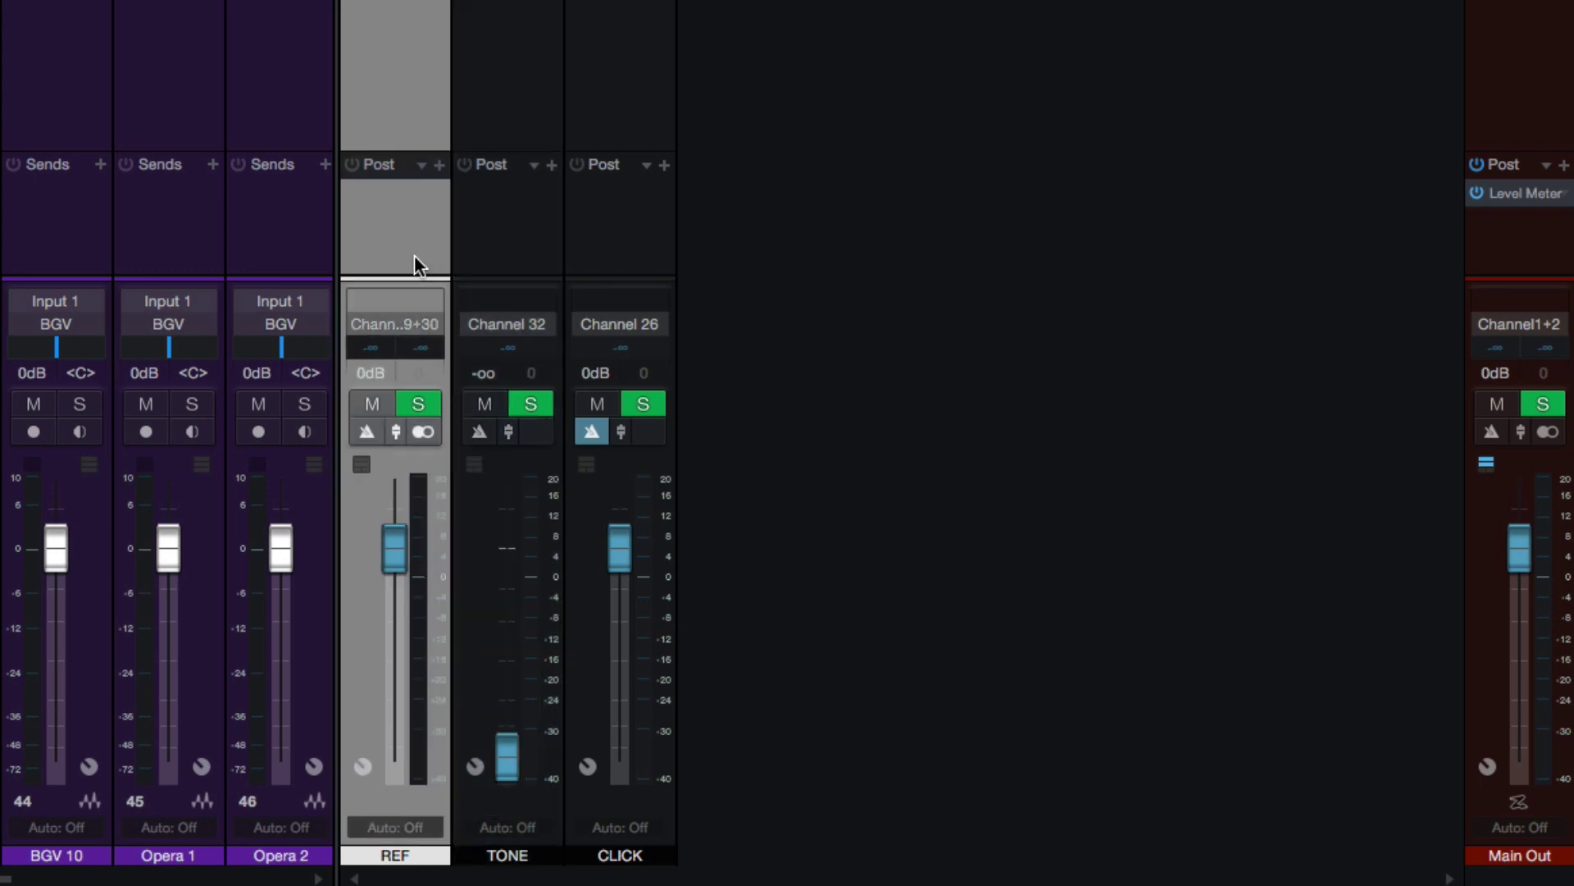
left_click(398, 323)
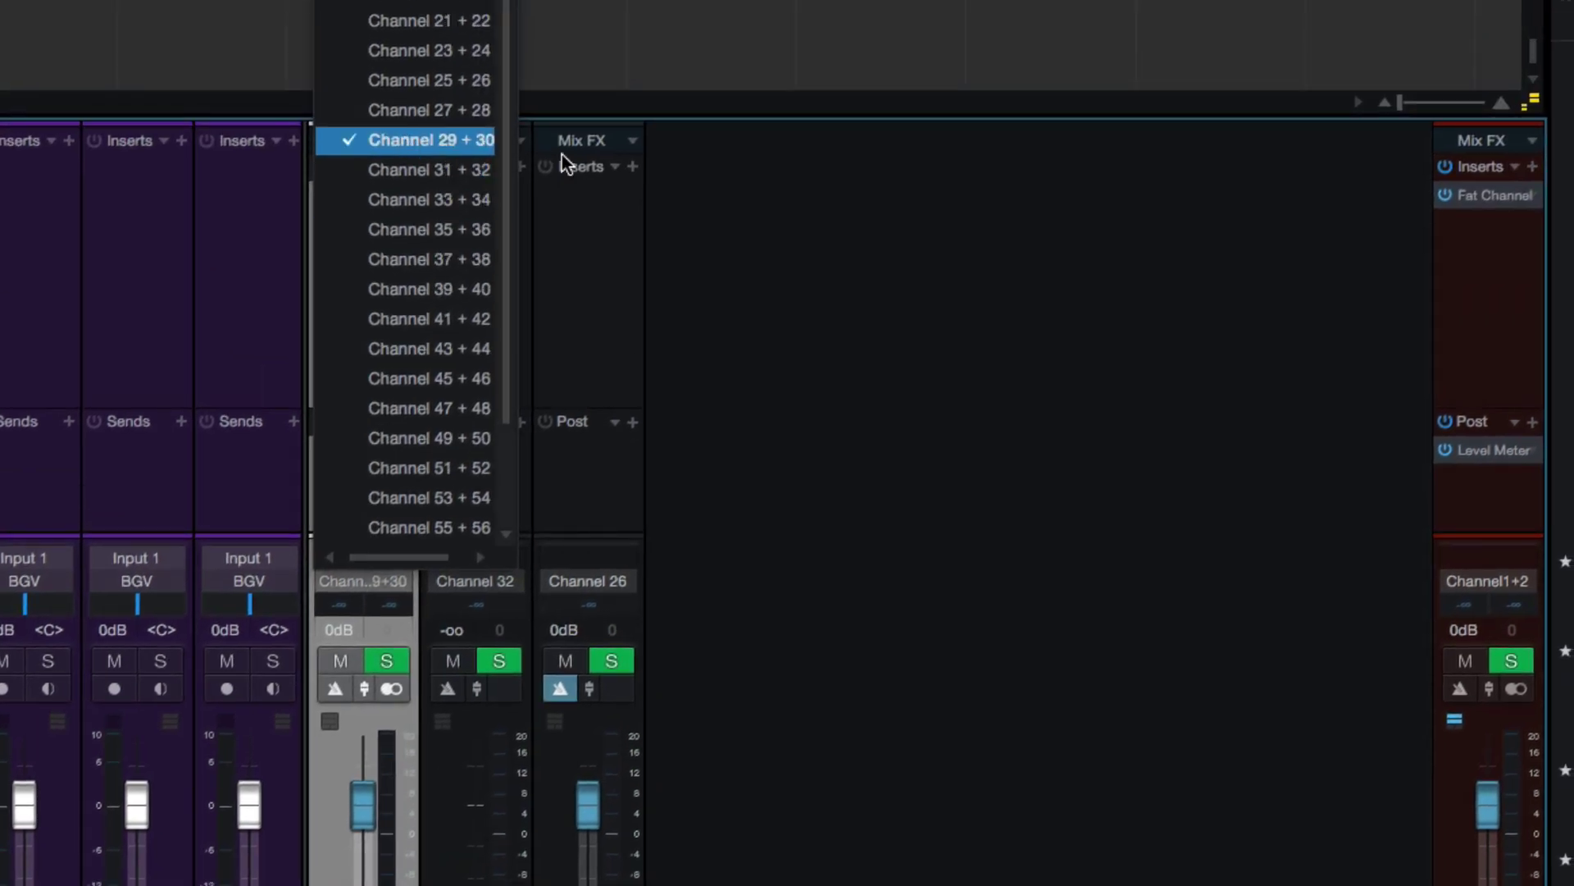
left_click(775, 213)
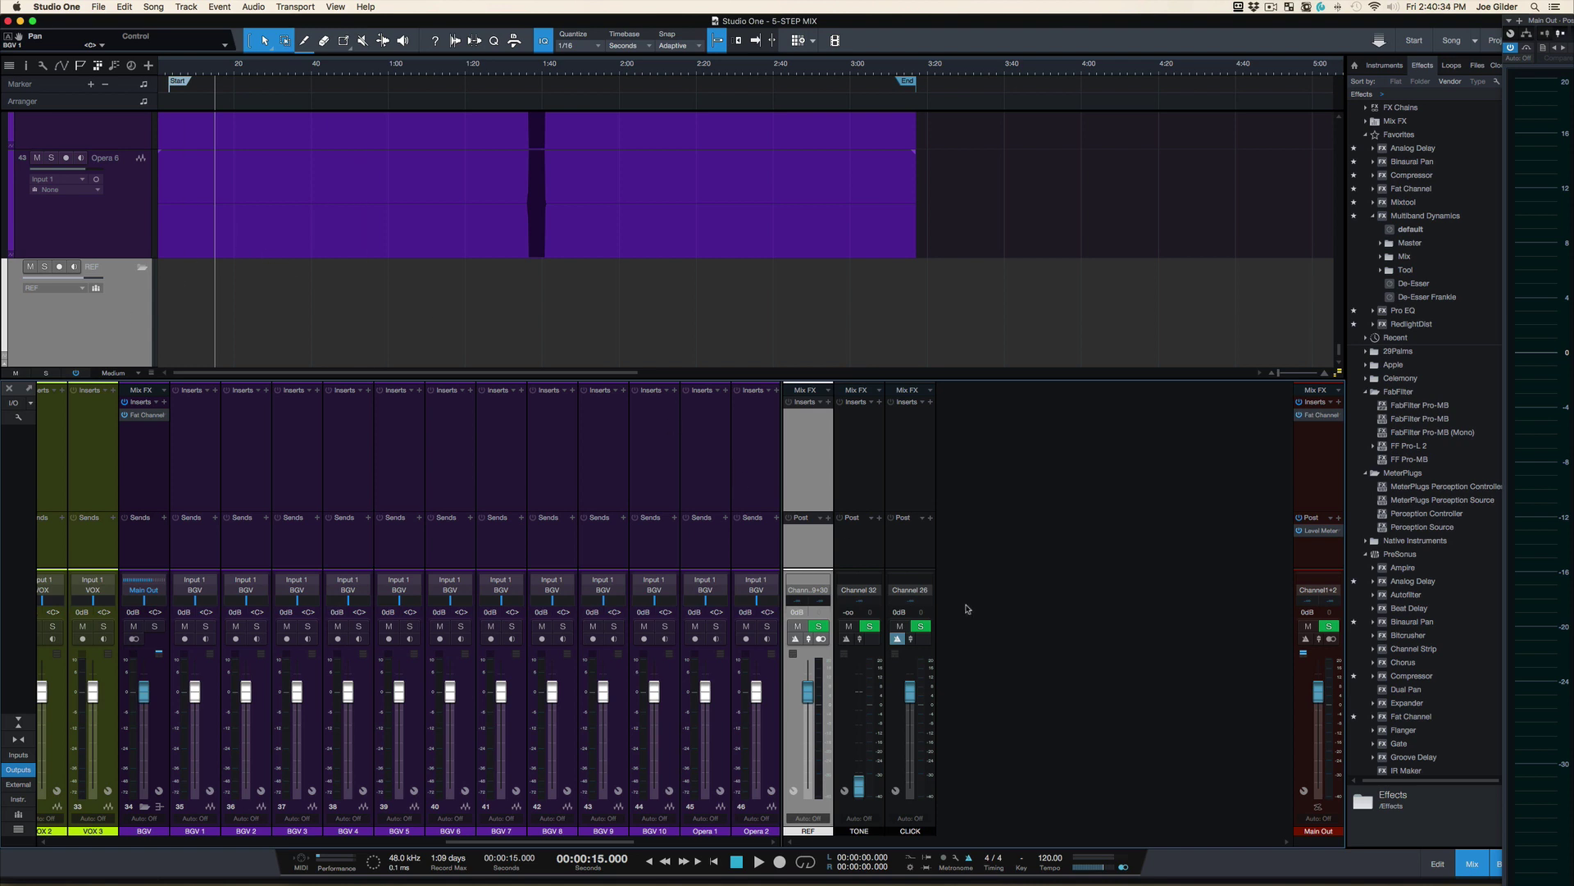
Close the console, fit all tracks and the song length in view, and select the Kick ADL event.
key("F3")
key("shift+z")
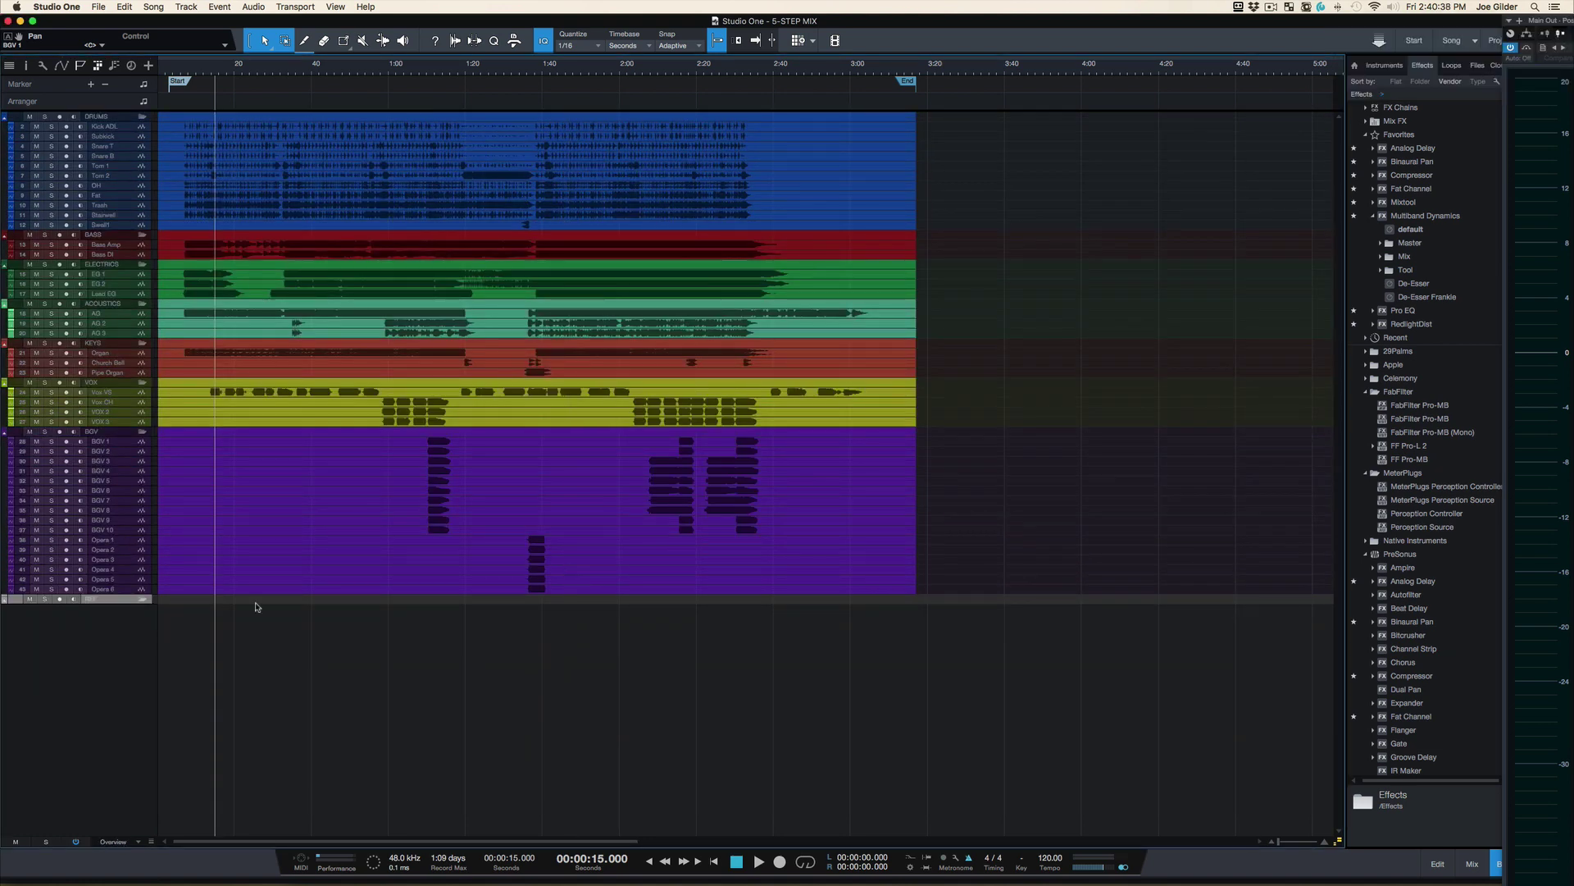
left_click_drag(152, 602, 141, 794)
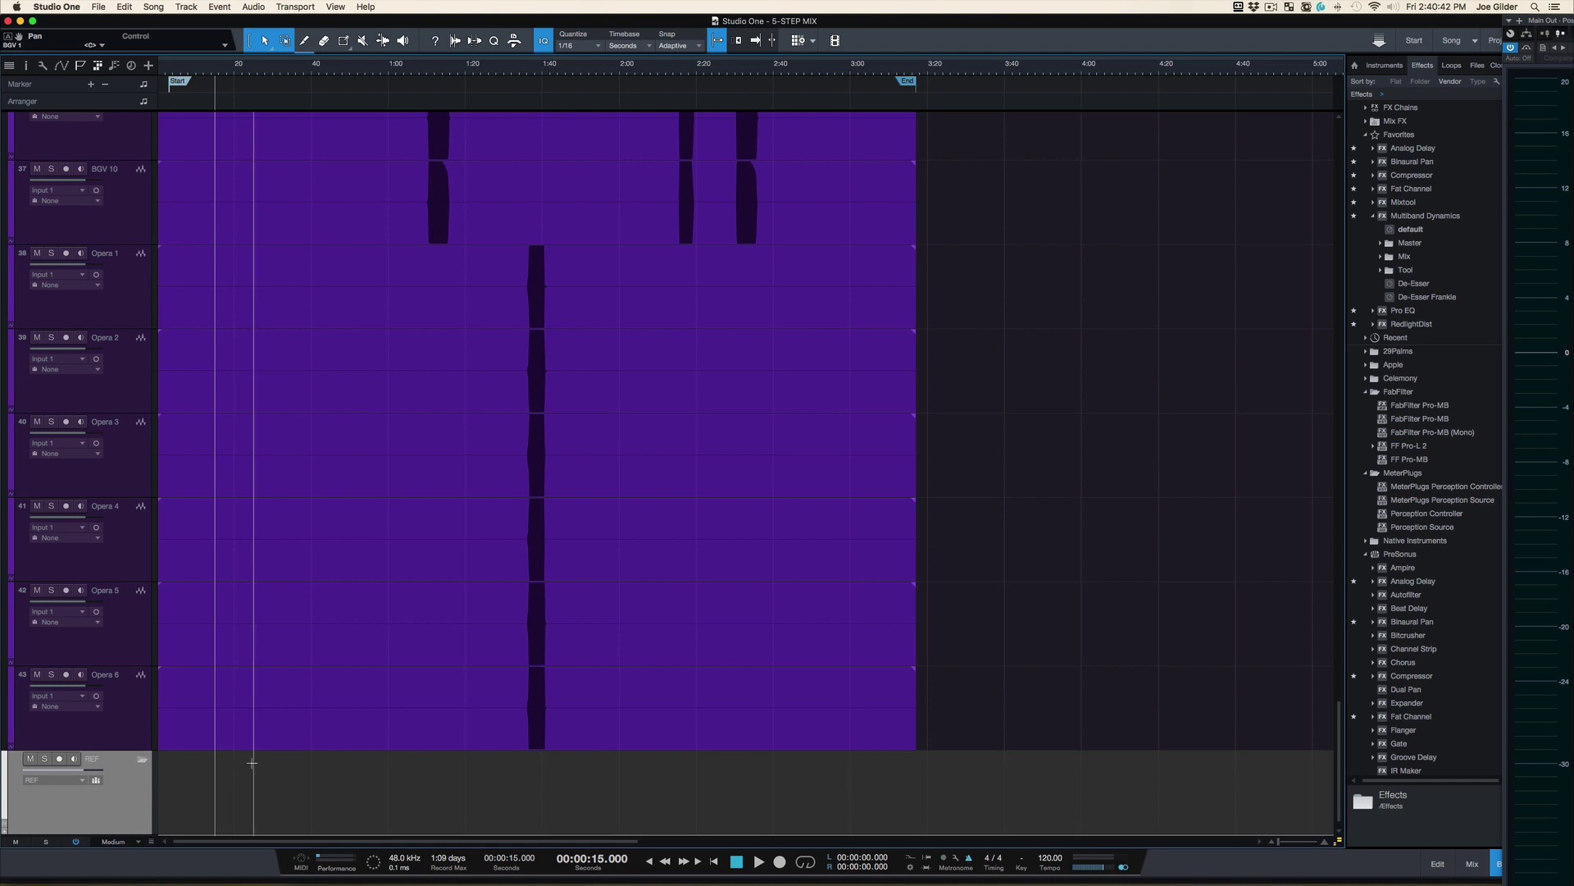
scroll(292, 456, "up", 12)
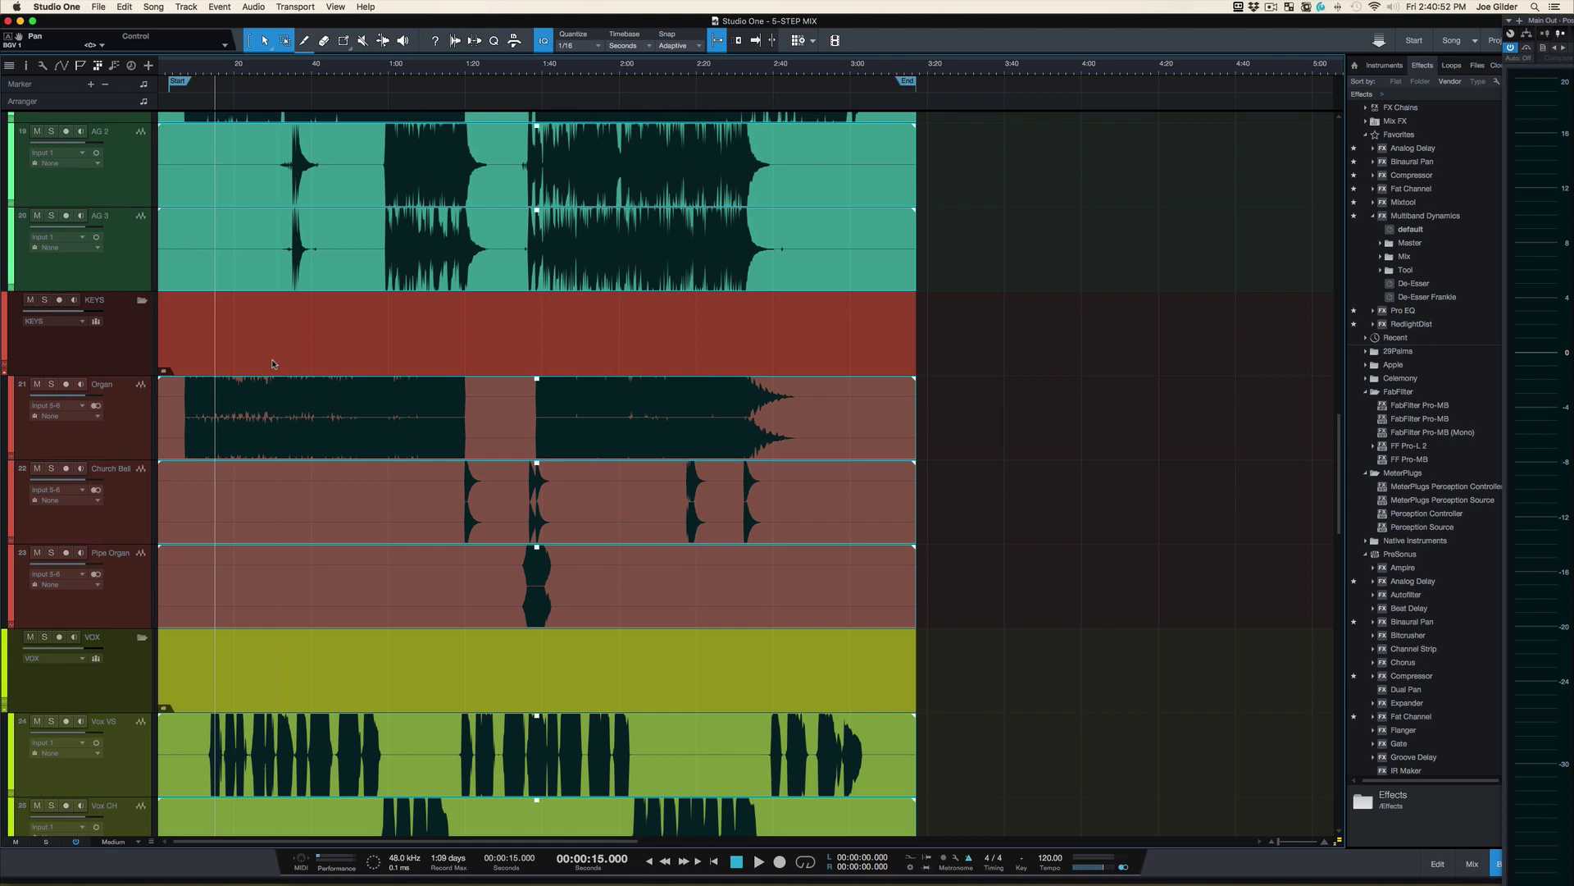
scroll(273, 364, "down", 3)
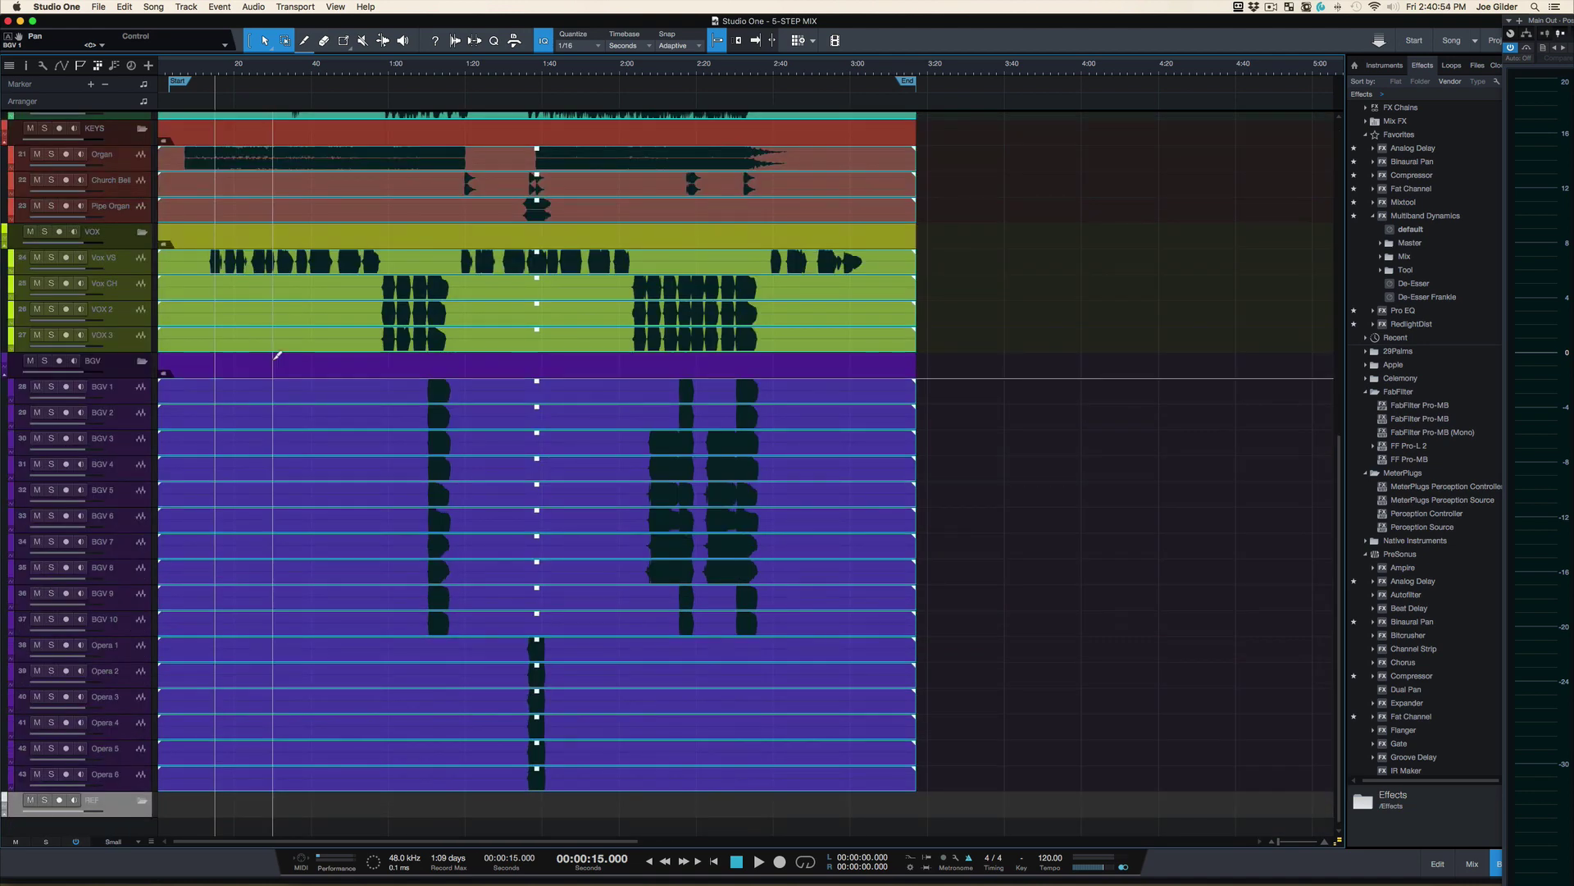
key("z")
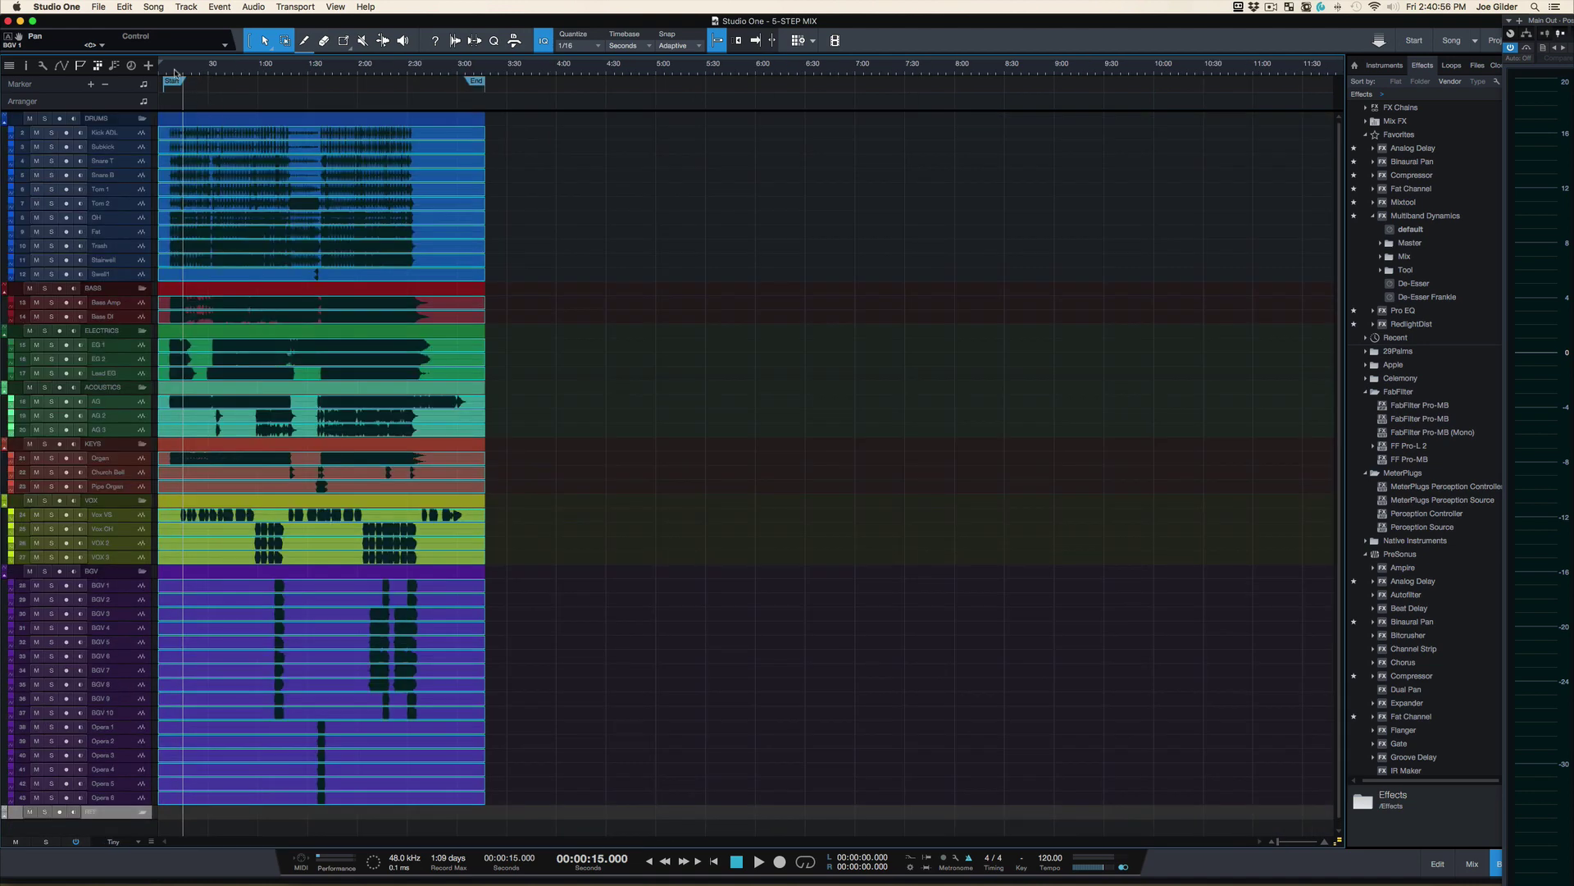
left_click_drag(174, 72, 210, 127)
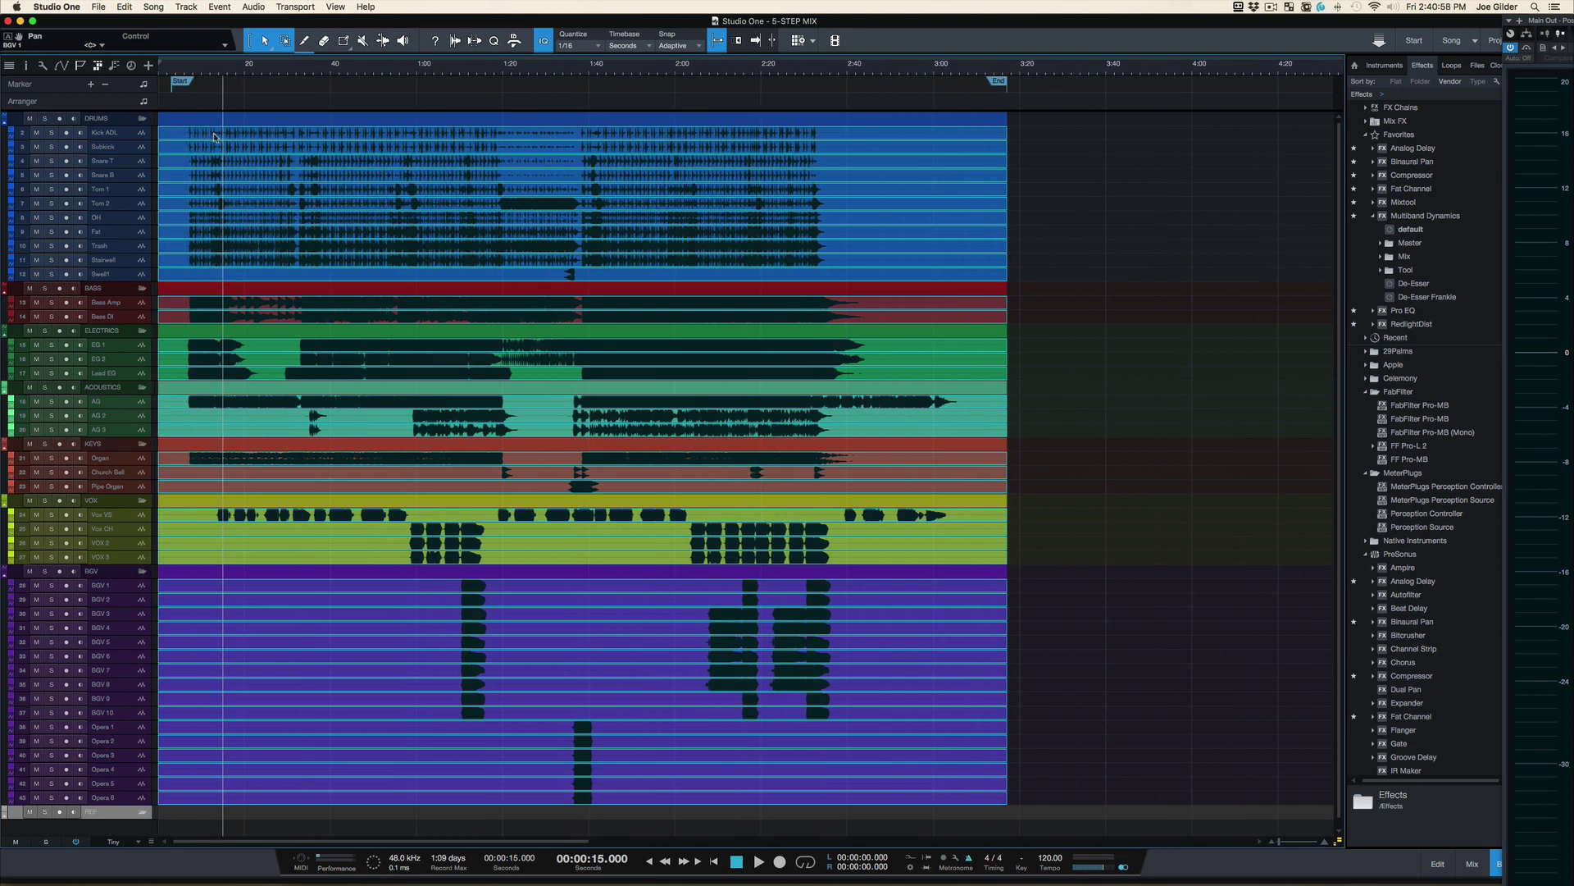
left_click(214, 137)
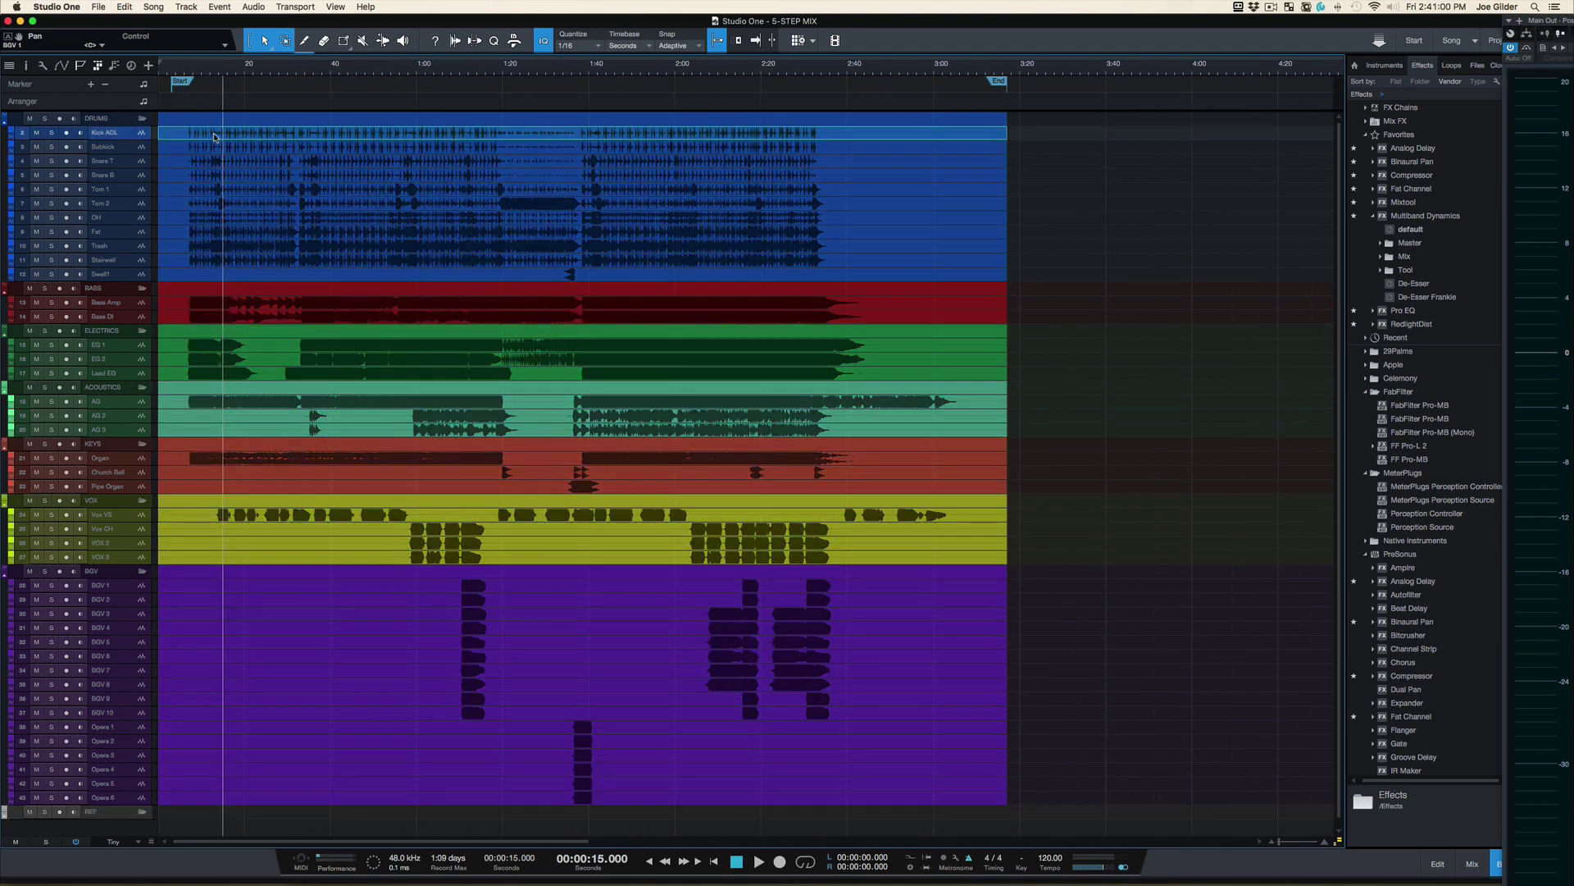